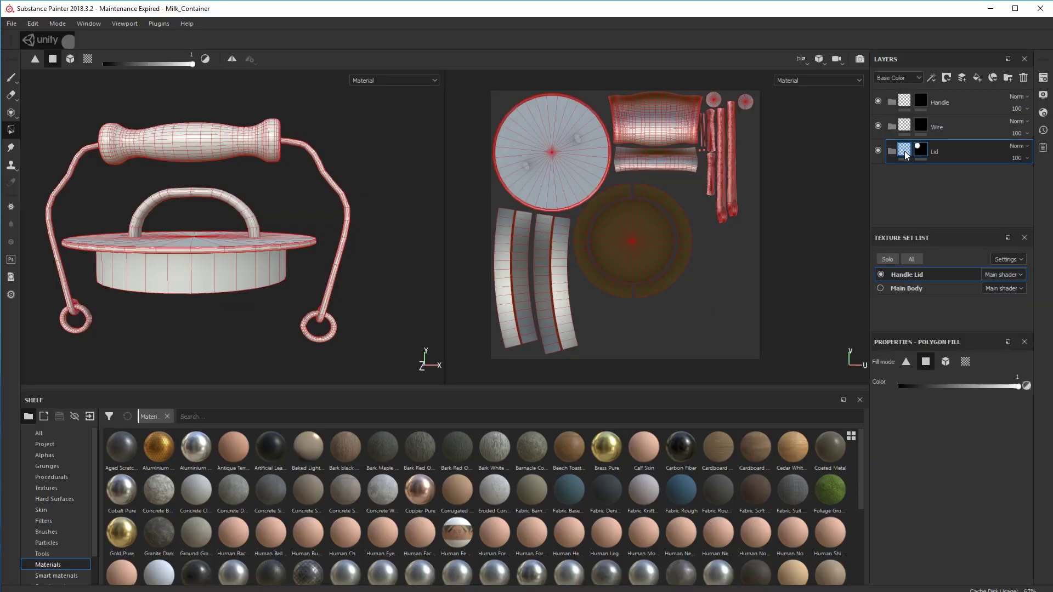
Add a fill layer inside the Lid folder and set its base colour to pure red.
click(977, 77)
drag(891, 149, 911, 174)
scroll(963, 524, down, 3)
click(948, 437)
click(979, 466)
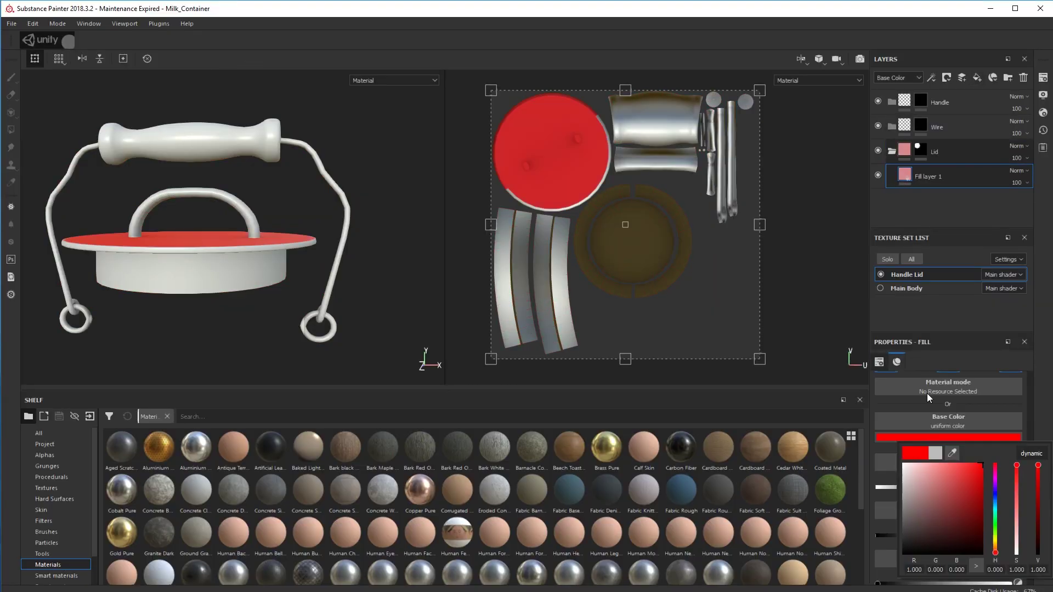
Add the lid's rim and lower body to the Lid folder's mask using polygon fill in mesh mode.
mouse_move(308, 269)
alt+mouse_down()
mouse_move(313, 331)
mouse_move(275, 294)
mouse_move(290, 276)
alt+mouse_up()
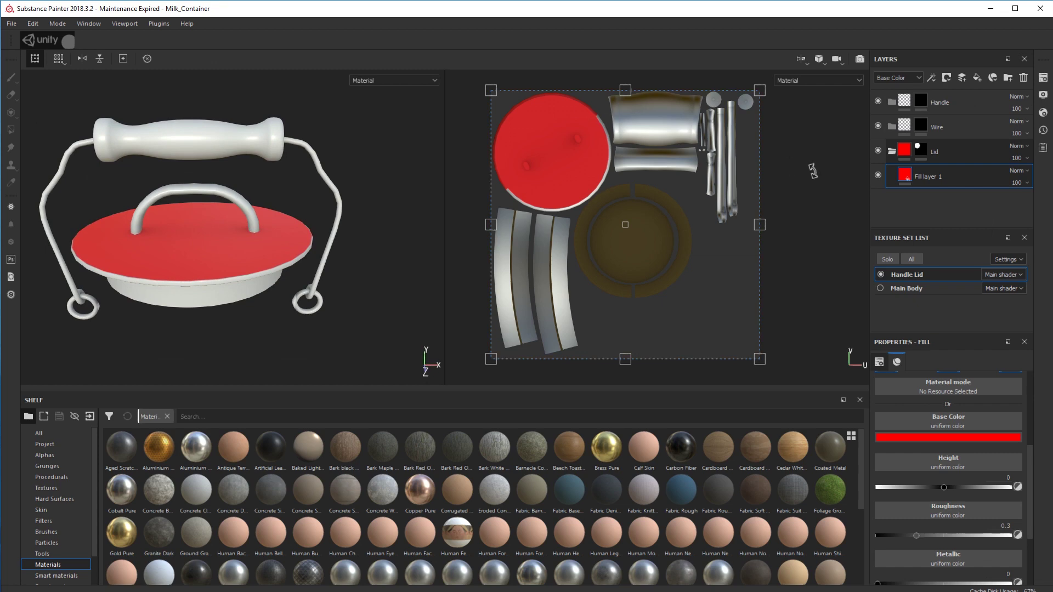
click(917, 145)
click(927, 362)
click(945, 361)
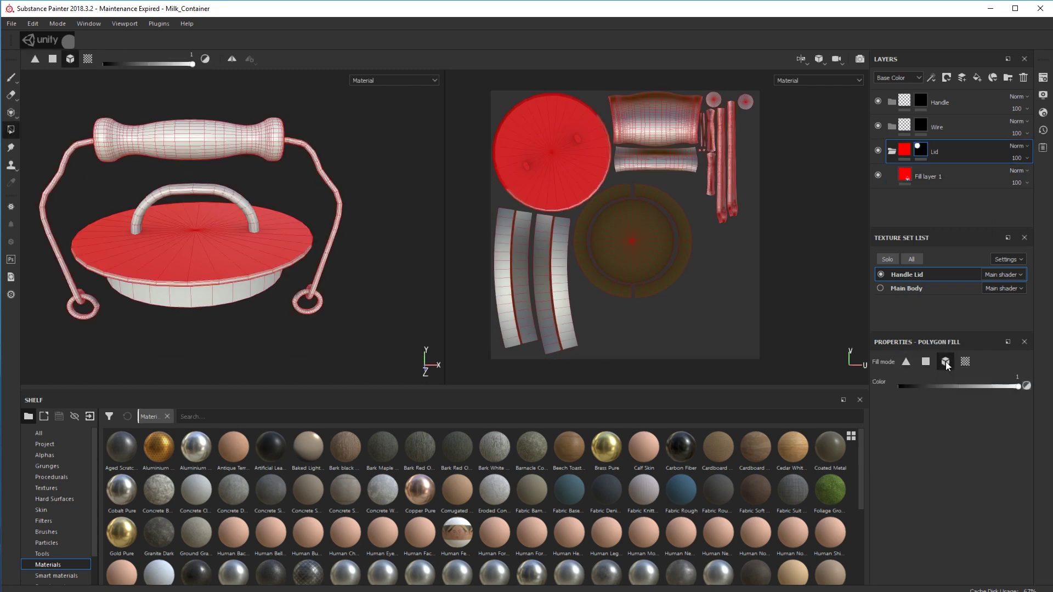
click(274, 282)
mouse_move(329, 277)
alt+mouse_down()
mouse_move(367, 339)
mouse_move(271, 356)
mouse_move(329, 277)
alt+mouse_up()
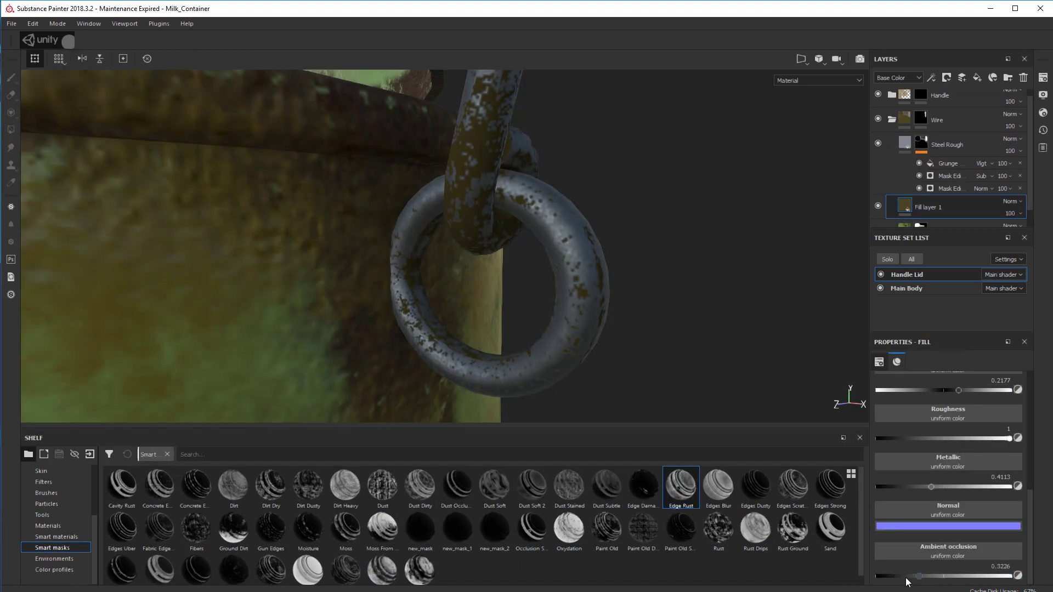
Set the balance of the grunge fill on the Steel Rough layer's mask to 0.25.
scroll(689, 347, up, 2)
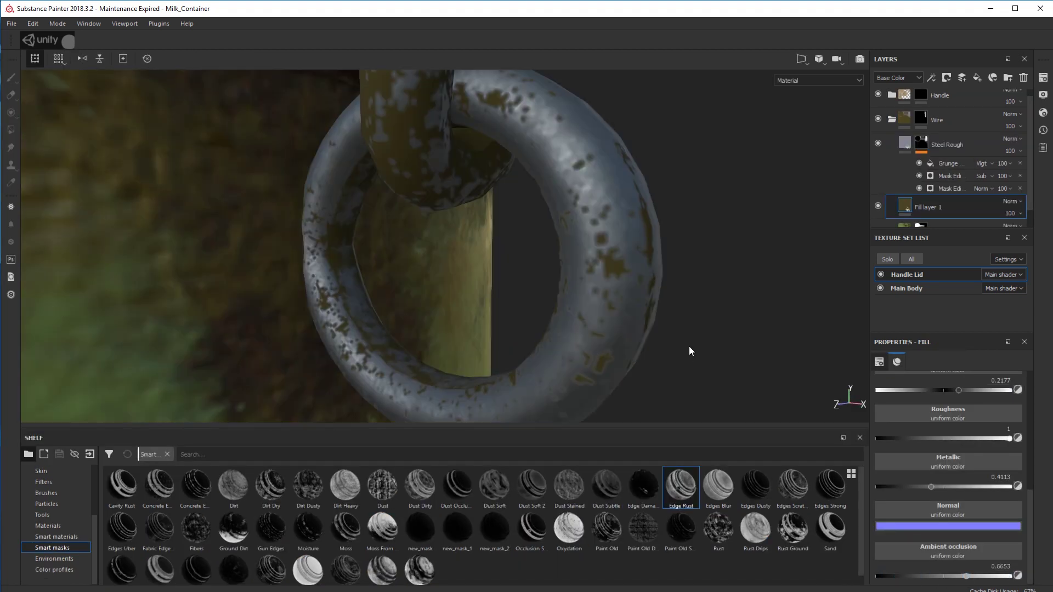
scroll(689, 347, down, 7)
alt+drag(554, 288, 606, 310)
click(947, 163)
scroll(930, 509, down, 1)
drag(930, 509, 919, 509)
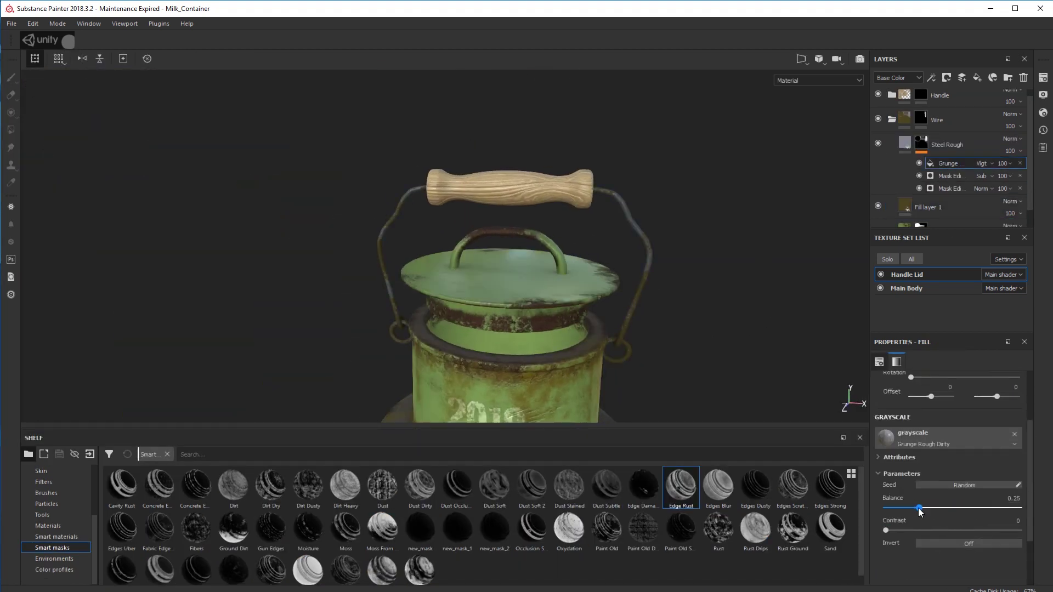
Set the balance of the Steel Rough mask's grunge to 0.22, checking the effect on the wire.
scroll(640, 290, up, 5)
scroll(646, 236, down, 2)
alt+drag(646, 236, 679, 294)
scroll(629, 273, down, 2)
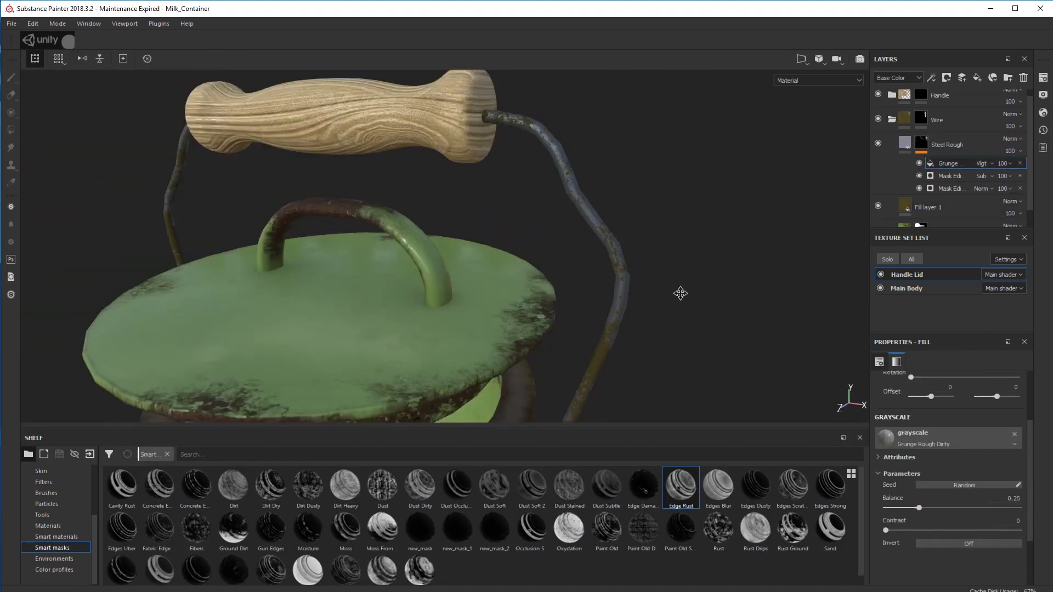
alt+middle_drag(679, 294, 677, 313)
drag(907, 509, 914, 513)
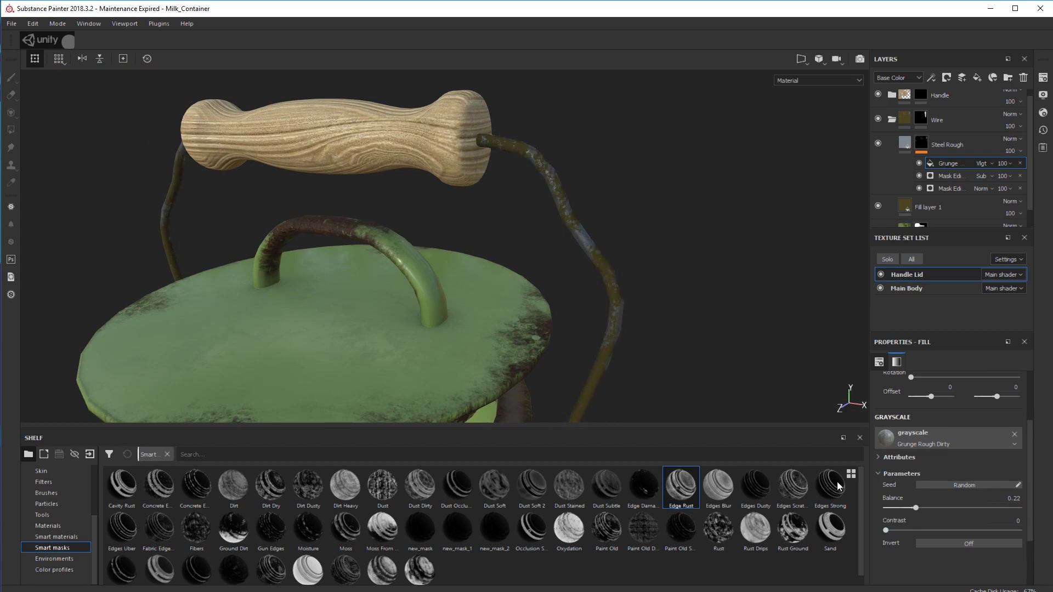
scroll(690, 236, down, 3)
alt+middle_drag(672, 315, 671, 256)
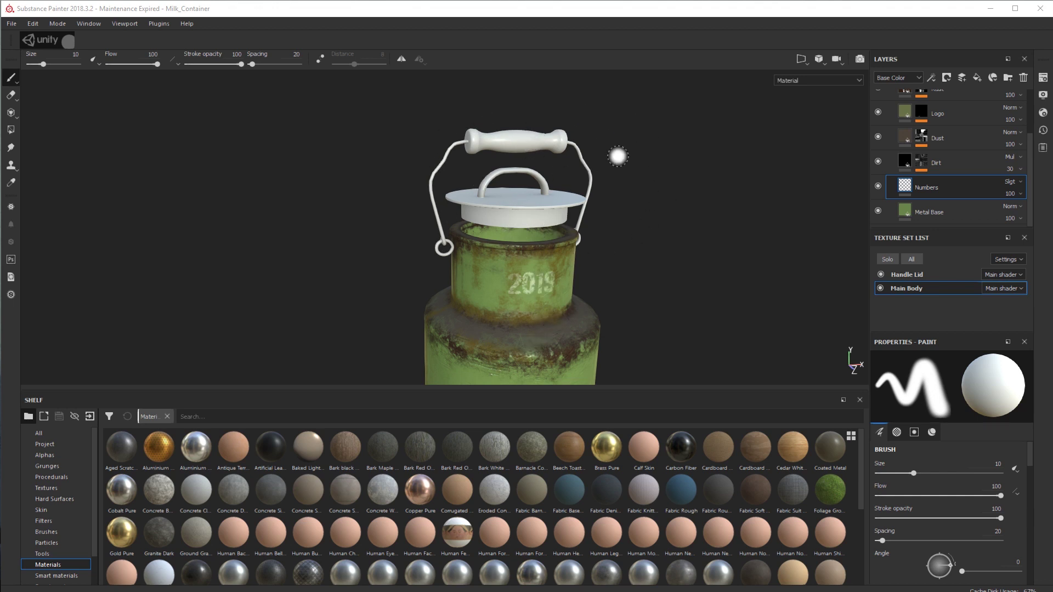
Hide the Main Body texture set to isolate the lid, wire and handle.
alt+drag(618, 157, 631, 170)
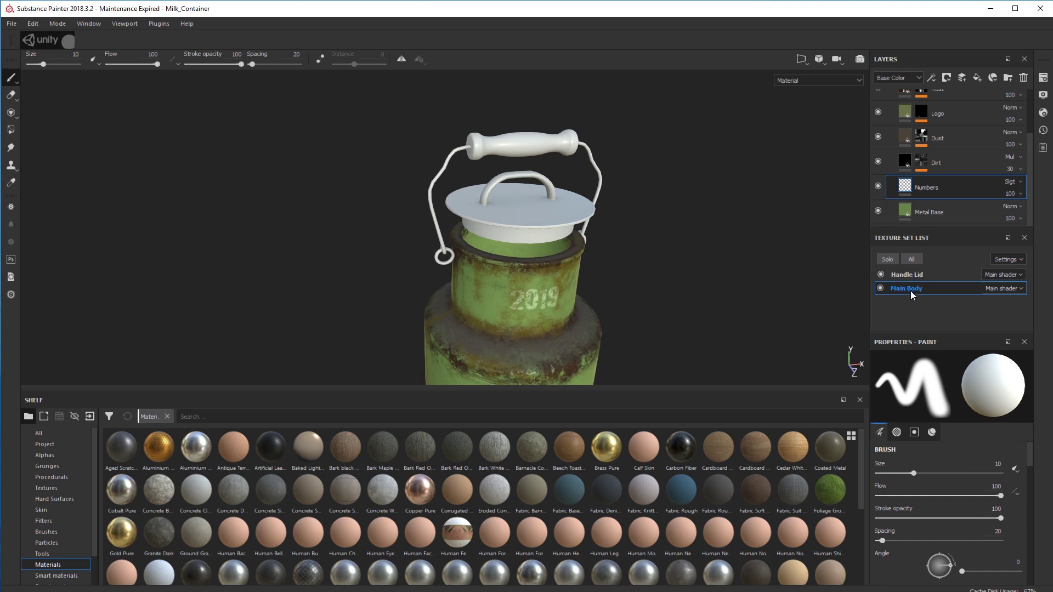
click(881, 289)
alt+drag(658, 296, 584, 271)
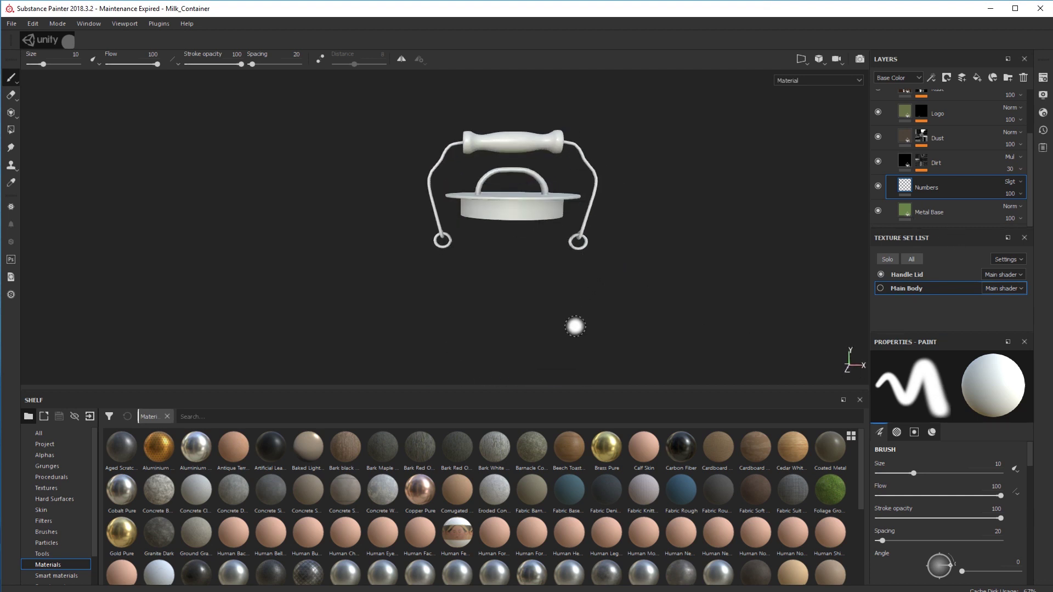
scroll(546, 303, down, 1)
scroll(546, 304, down, 2)
scroll(547, 302, up, 5)
alt+middle_drag(564, 183, 543, 310)
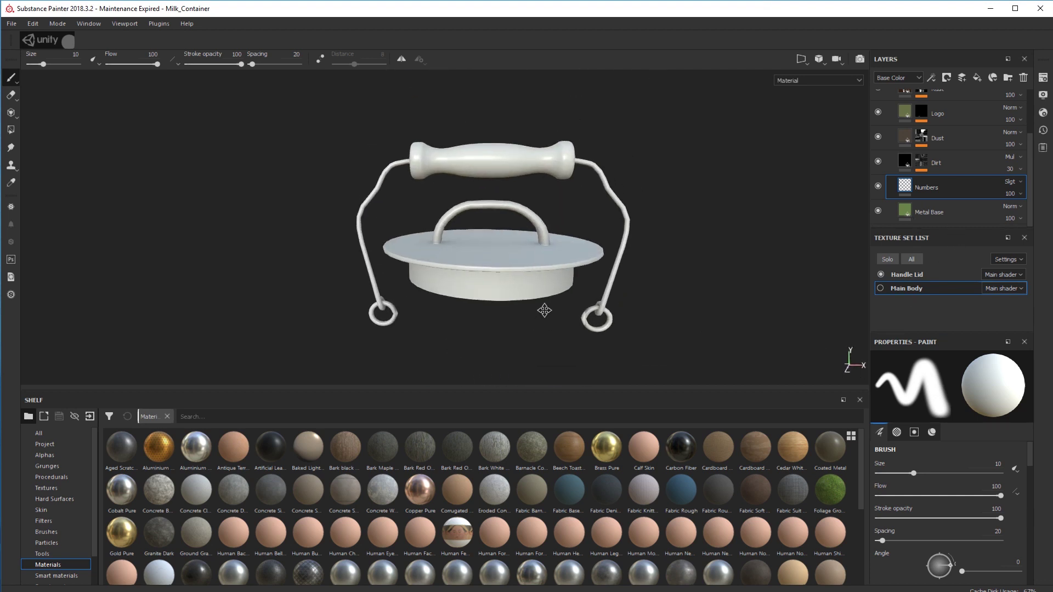
alt+drag(543, 311, 764, 283)
scroll(933, 165, up, 3)
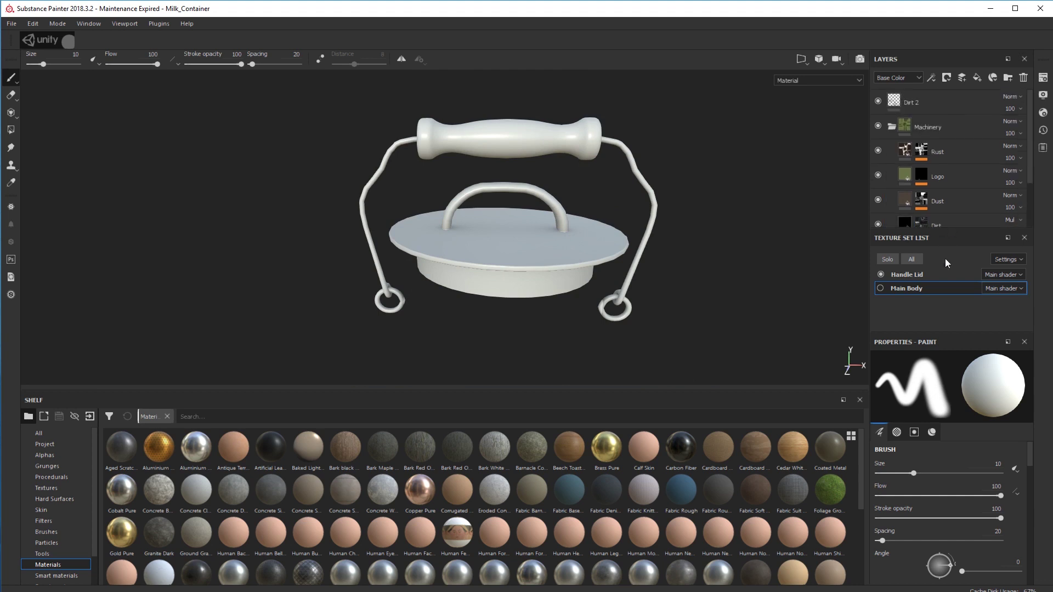
Delete Layer 1 from the Handle Lid texture set.
click(900, 276)
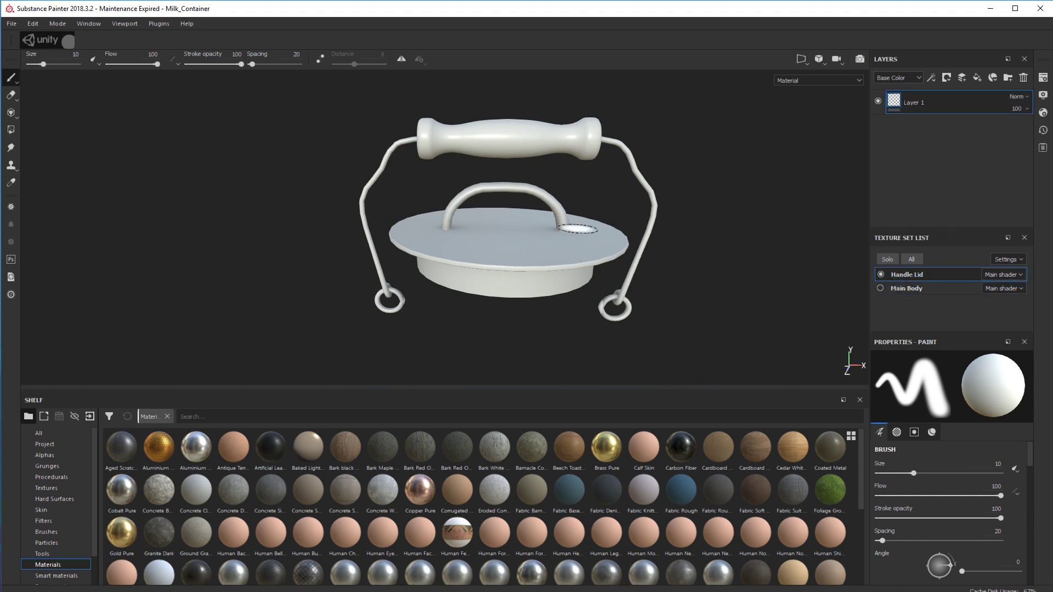
alt+drag(701, 222, 710, 239)
click(953, 97)
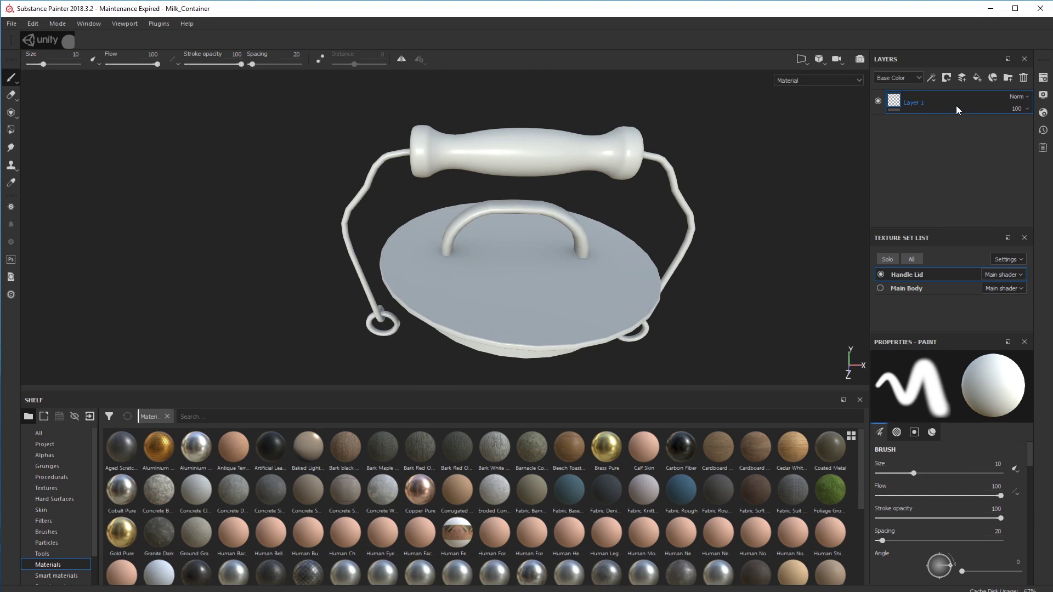
key(Delete)
Examine the lid's surface, the base of its grip and its underside for shading.
scroll(592, 261, up, 8)
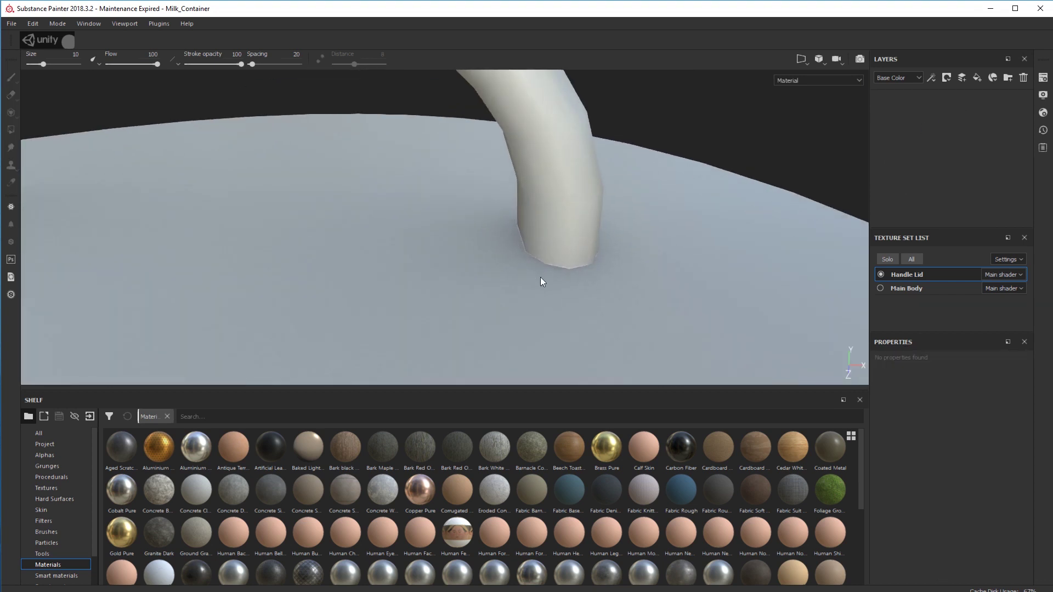
scroll(506, 269, down, 5)
alt+middle_drag(411, 265, 592, 179)
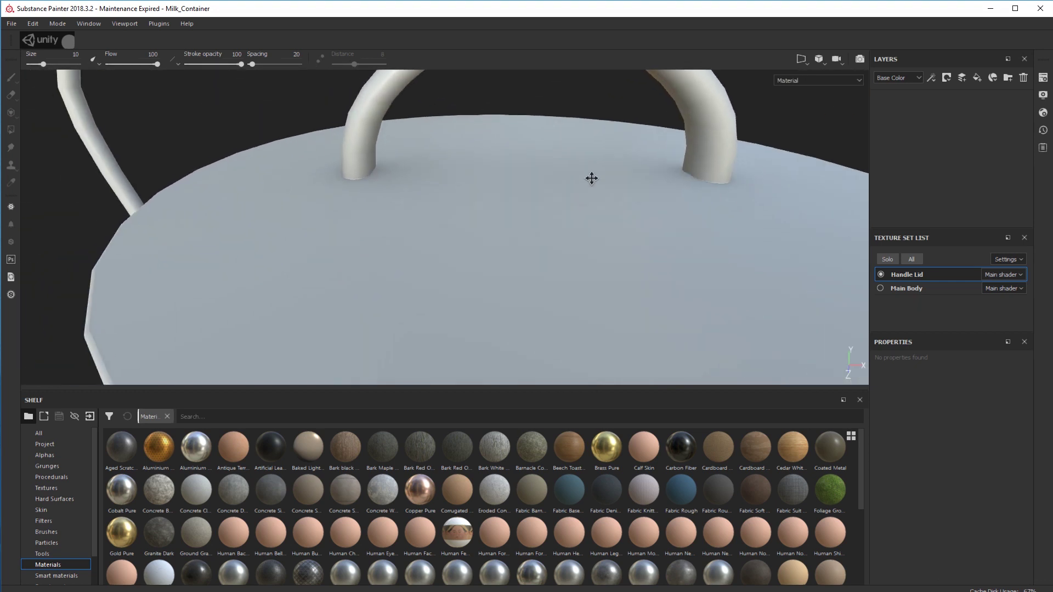
scroll(587, 177, down, 5)
alt+drag(571, 243, 625, 245)
scroll(485, 204, up, 3)
scroll(485, 205, down, 3)
scroll(603, 245, down, 2)
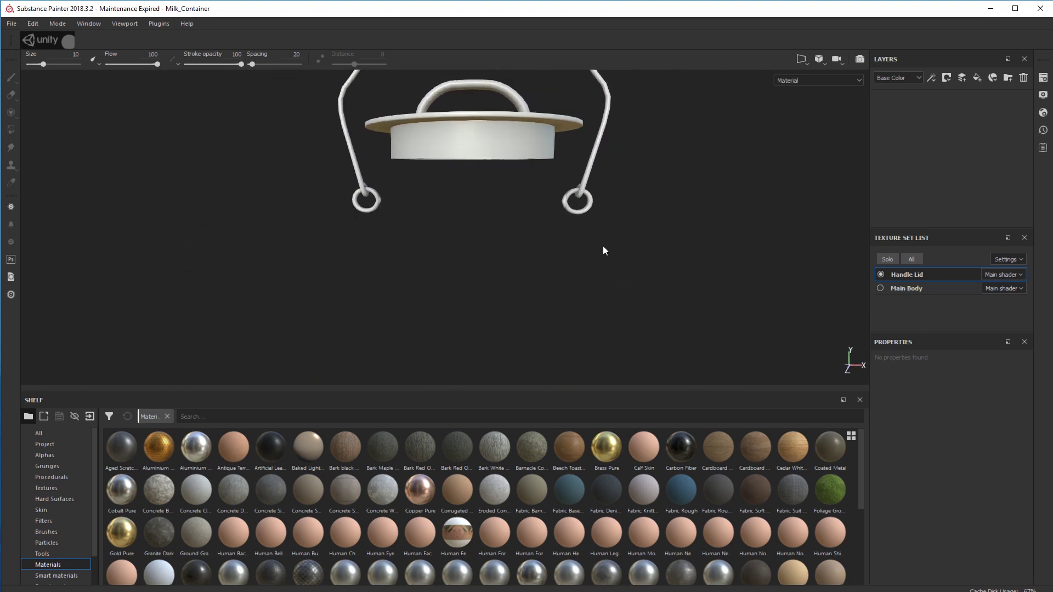
Examine the wire's end rings up close for visible seams and shading problems.
scroll(602, 263, up, 5)
alt+middle_drag(685, 257, 559, 164)
scroll(631, 311, up, 3)
scroll(630, 311, up, 3)
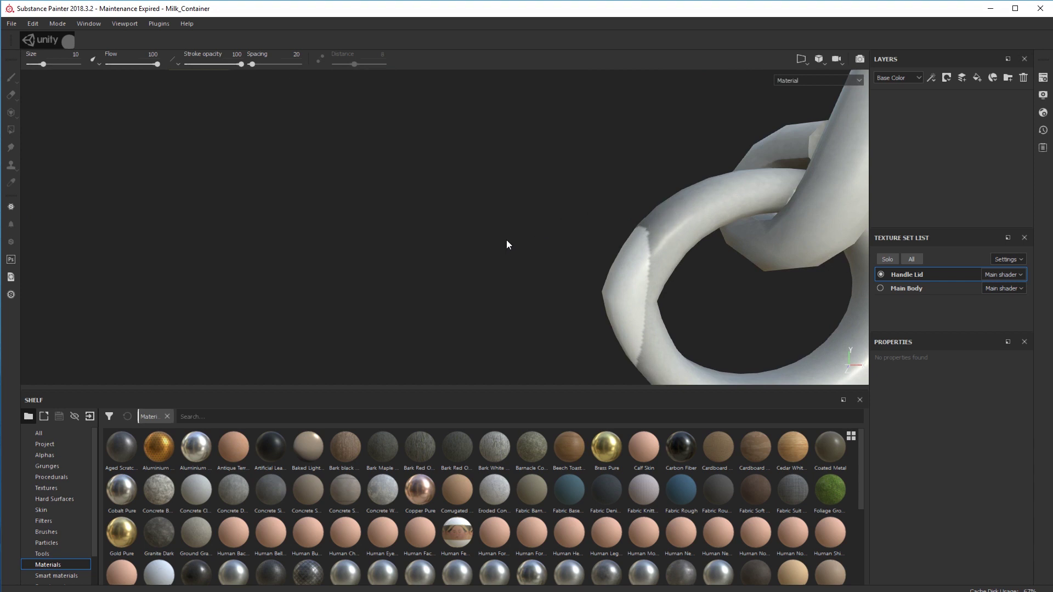
key(f)
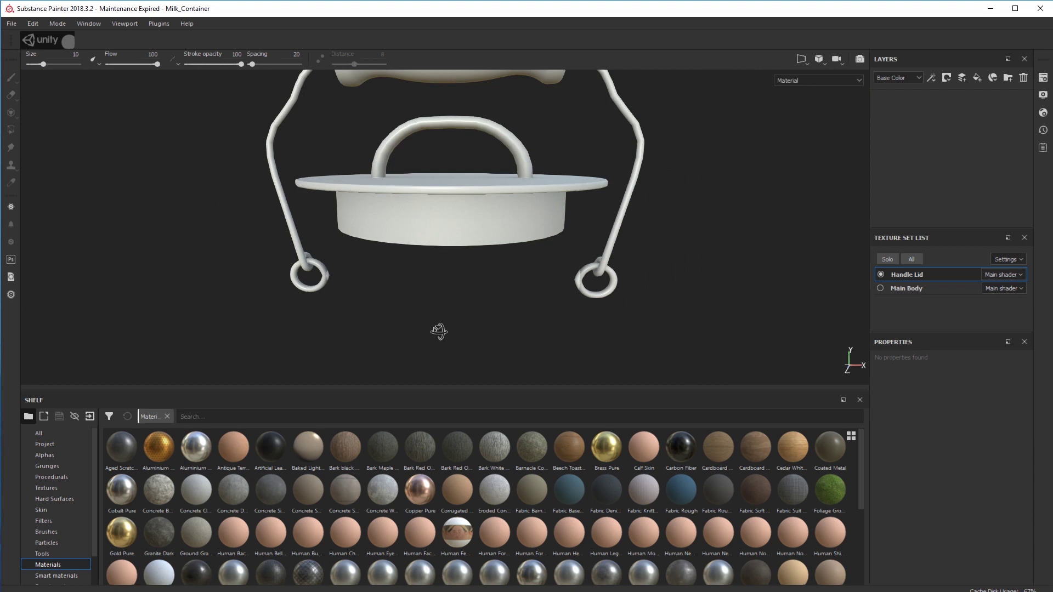
alt+drag(439, 330, 590, 292)
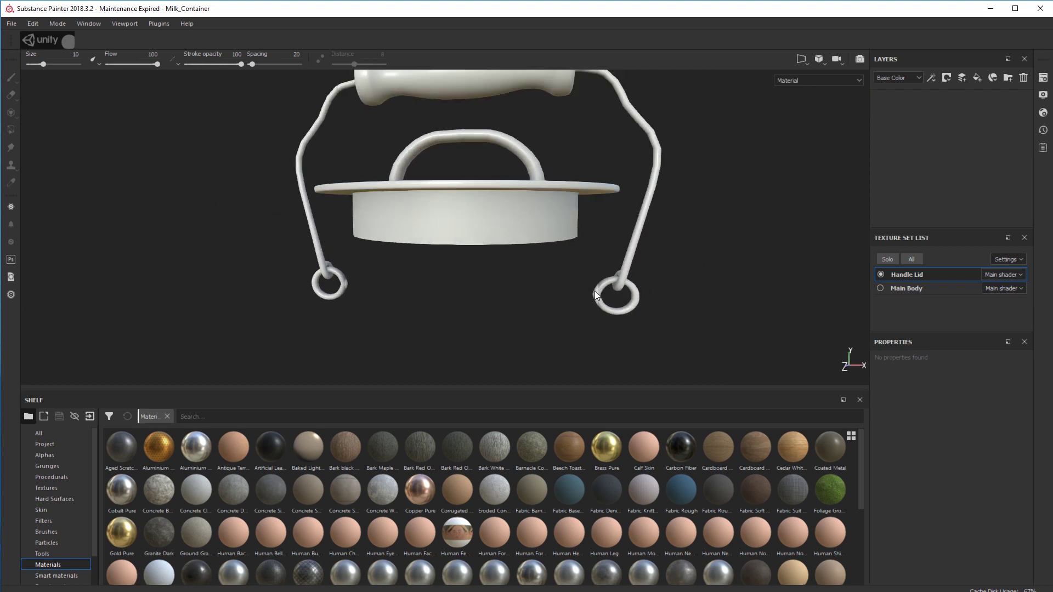
alt+drag(402, 270, 438, 375)
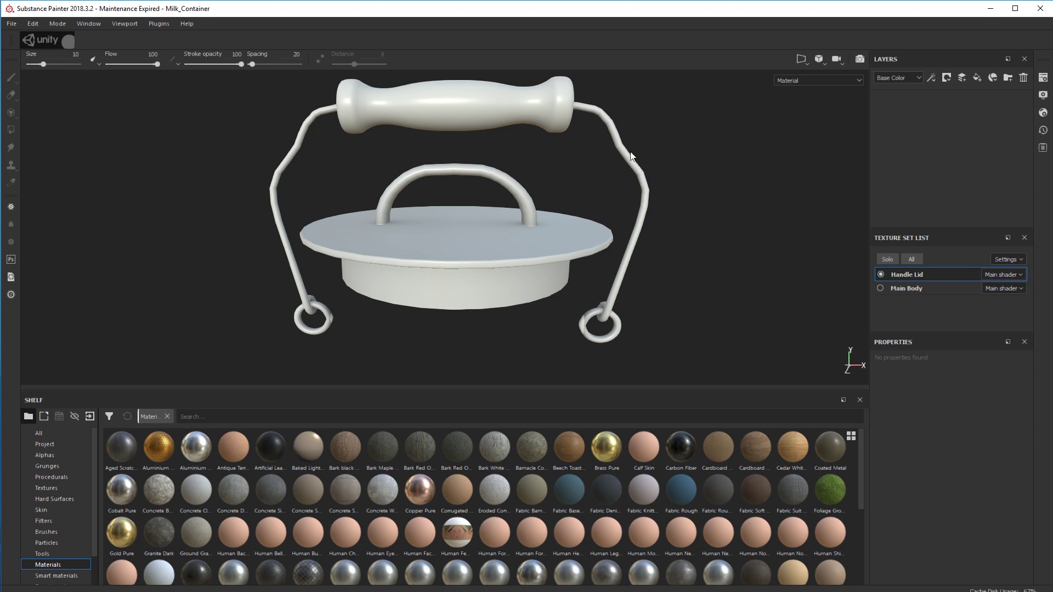
Create three folders in the Handle Lid texture set's layer stack.
scroll(263, 193, down, 3)
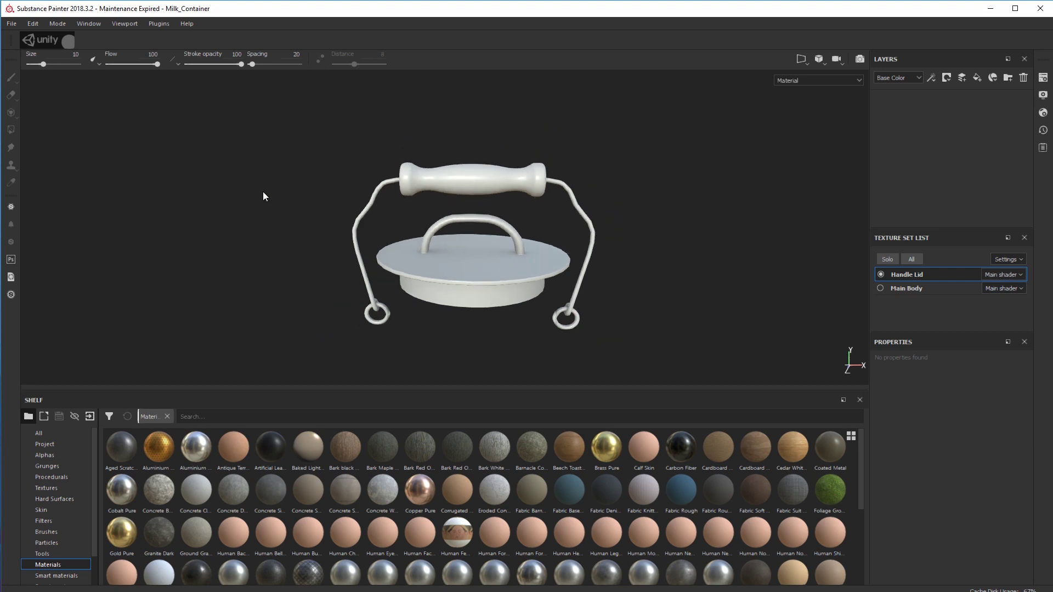
mouse_move(194, 207)
alt+mouse_down()
mouse_move(191, 237)
mouse_move(188, 217)
alt+mouse_up()
scroll(187, 217, down, 4)
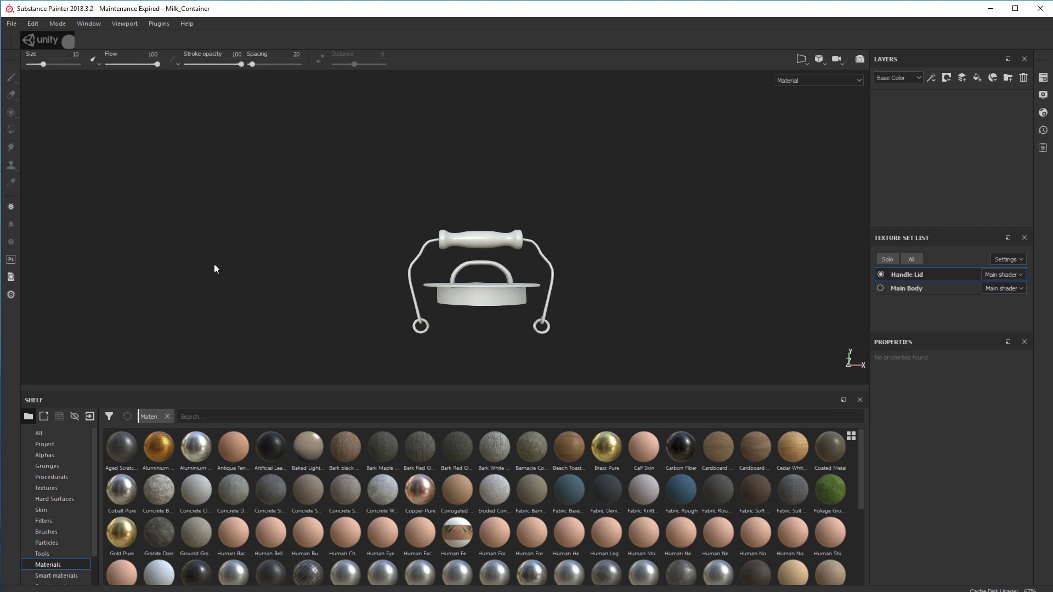
alt+drag(214, 264, 285, 270)
scroll(285, 274, up, 5)
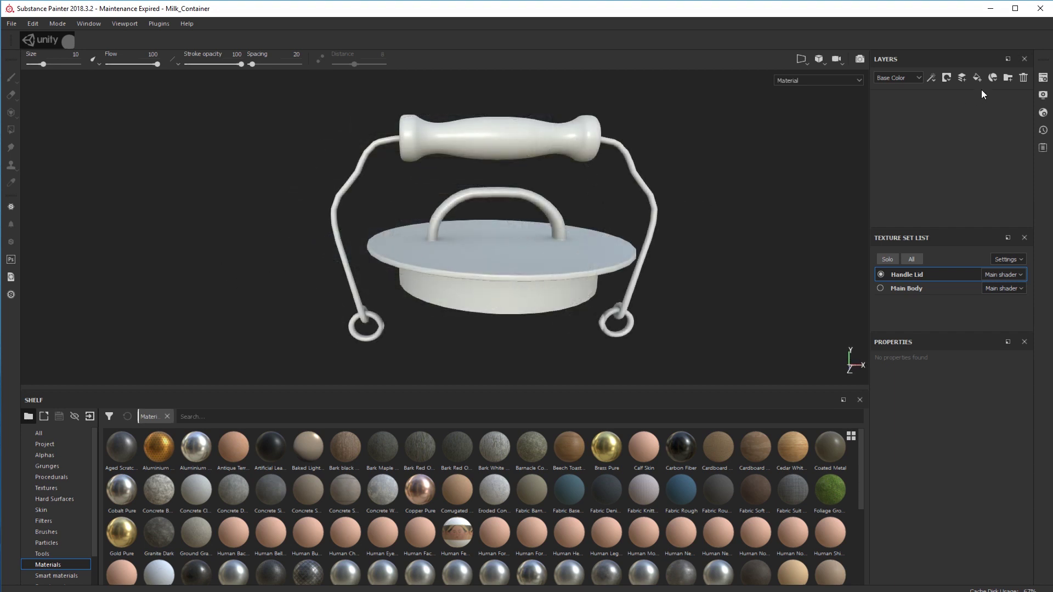
click(1008, 77)
click(1008, 77)
click(1008, 77)
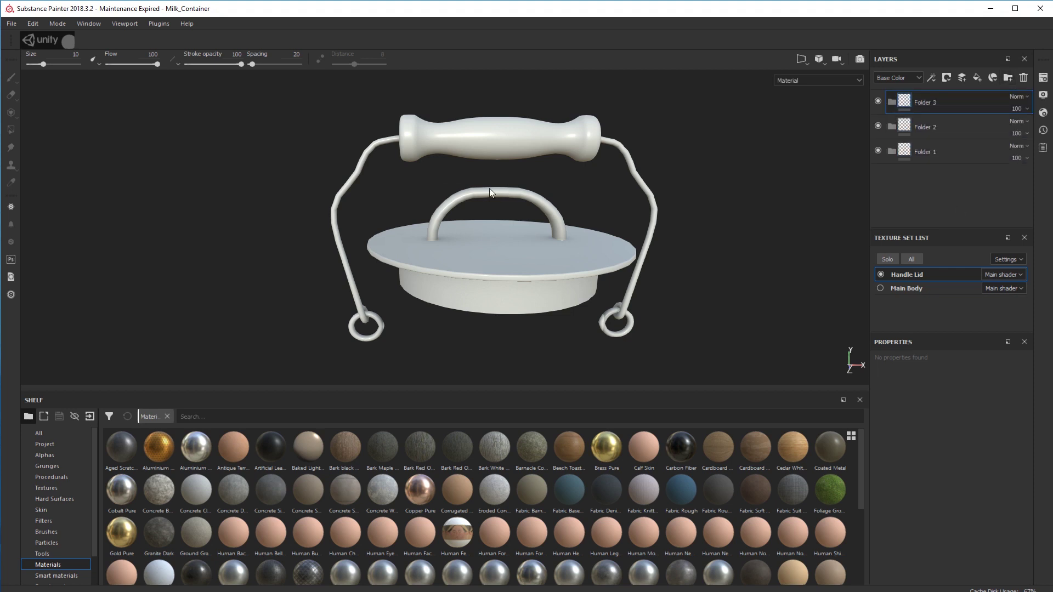
Rename Folder 1 as Lid, Folder 2 as Wire and Folder 3 as Handle.
click(932, 154)
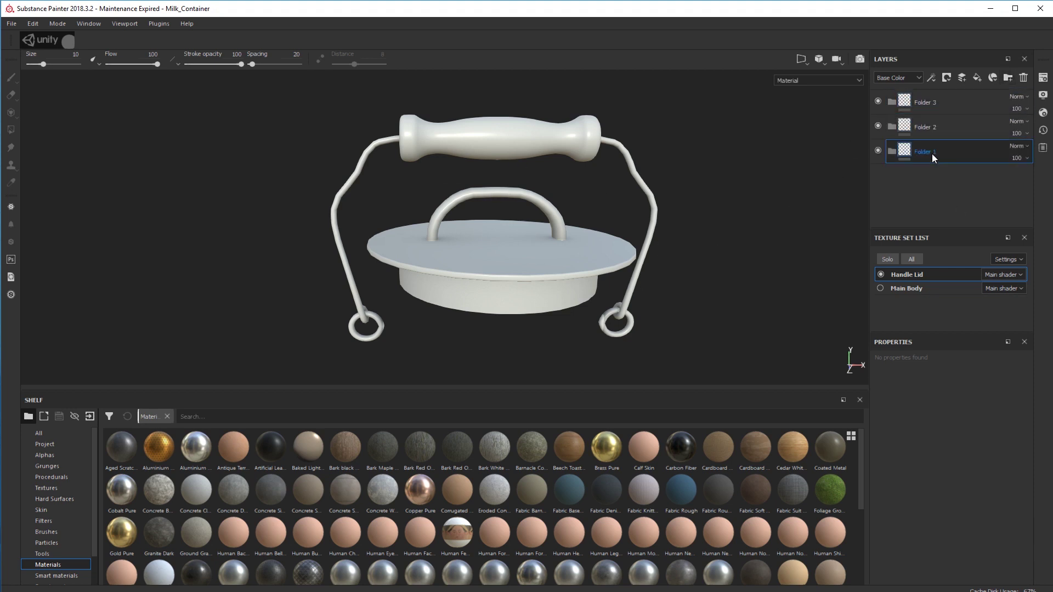
double_click(930, 151)
text(Lid)
key(Return)
click(927, 126)
double_click(927, 126)
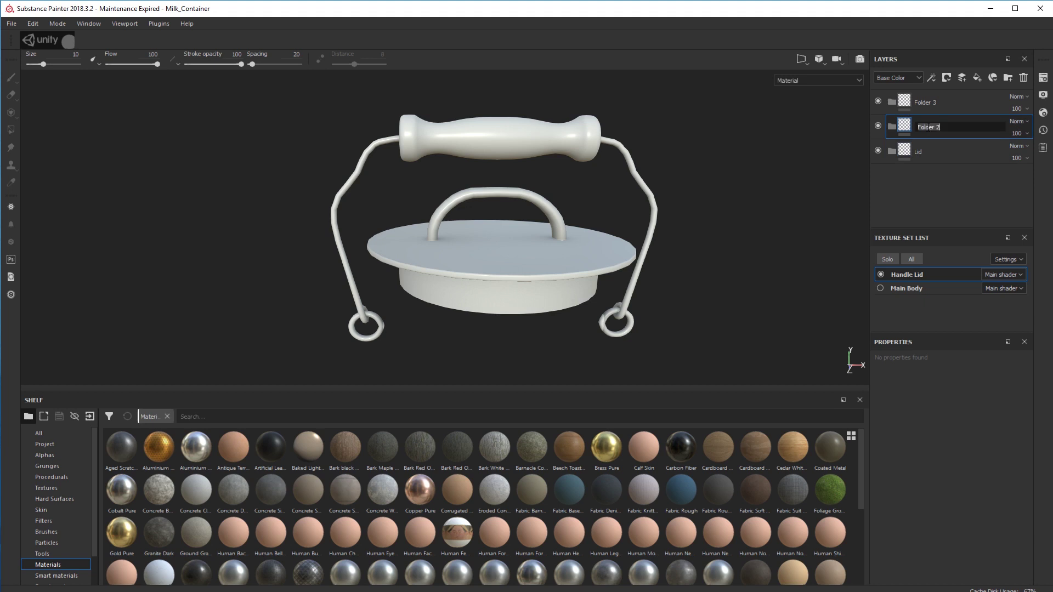
text(Wire)
key(Return)
double_click(926, 103)
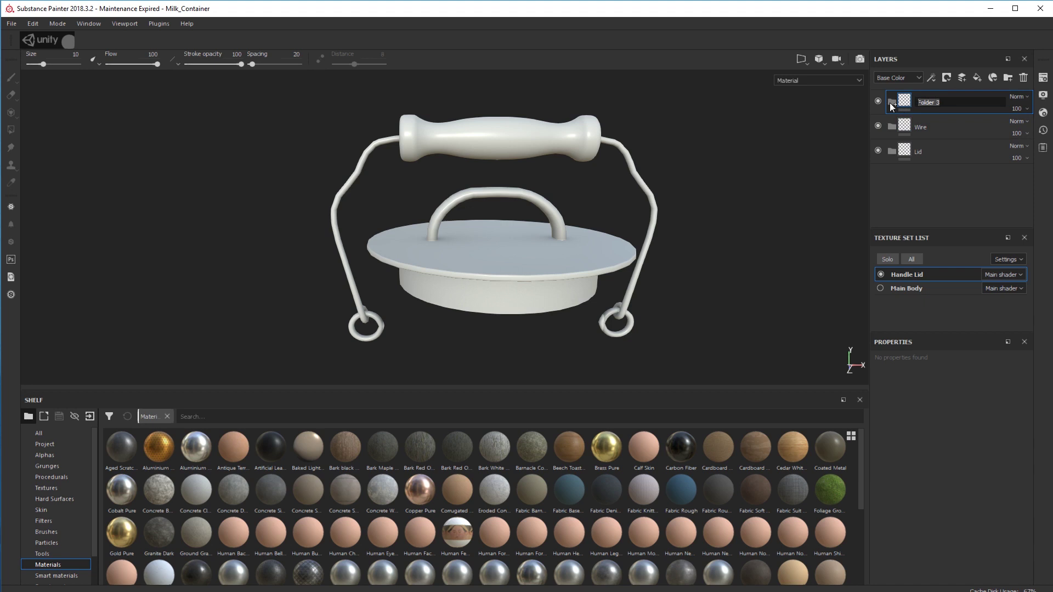
text(Handle)
key(Return)
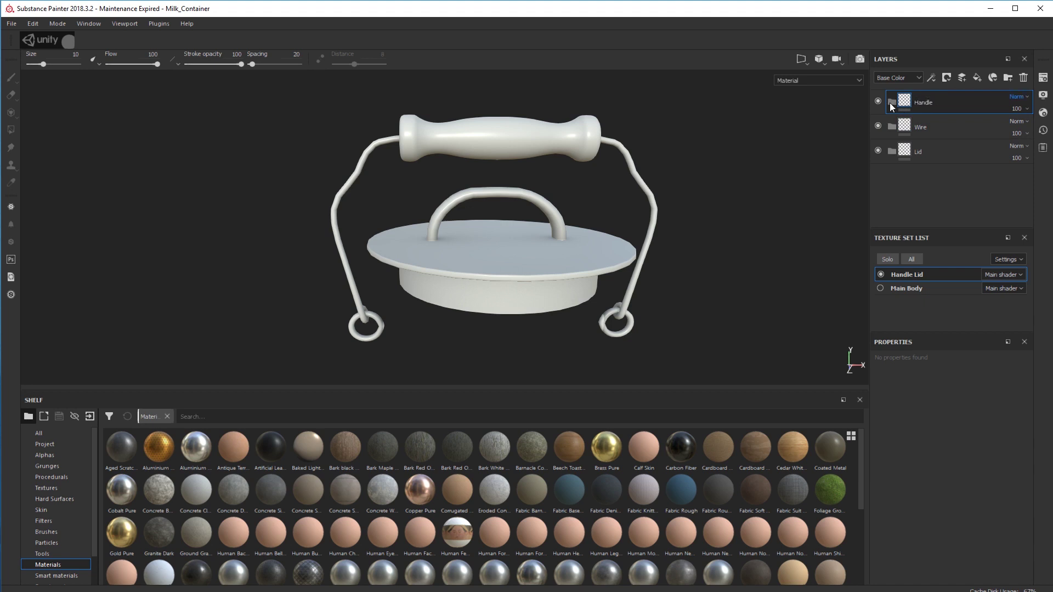
Add a black mask to each of the Lid, Wire and Handle folders.
click(972, 157)
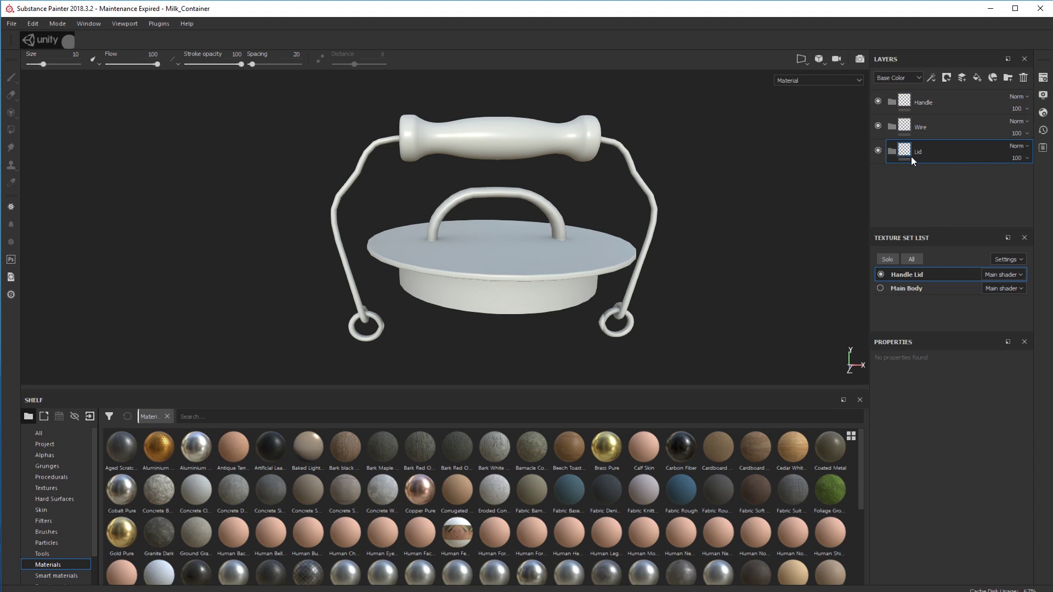
alt+drag(703, 253, 713, 234)
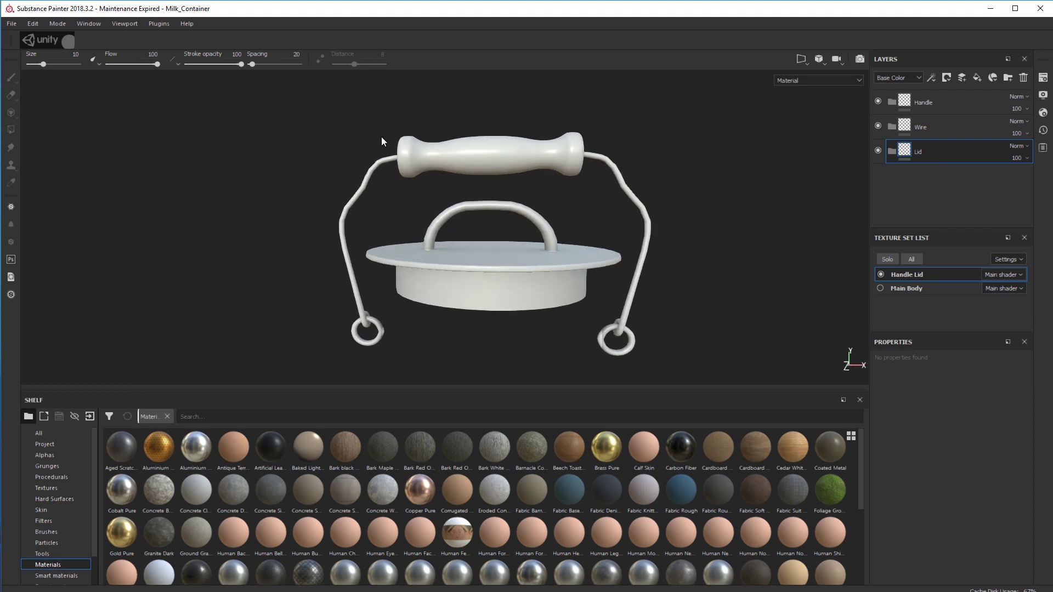
right_click(909, 153)
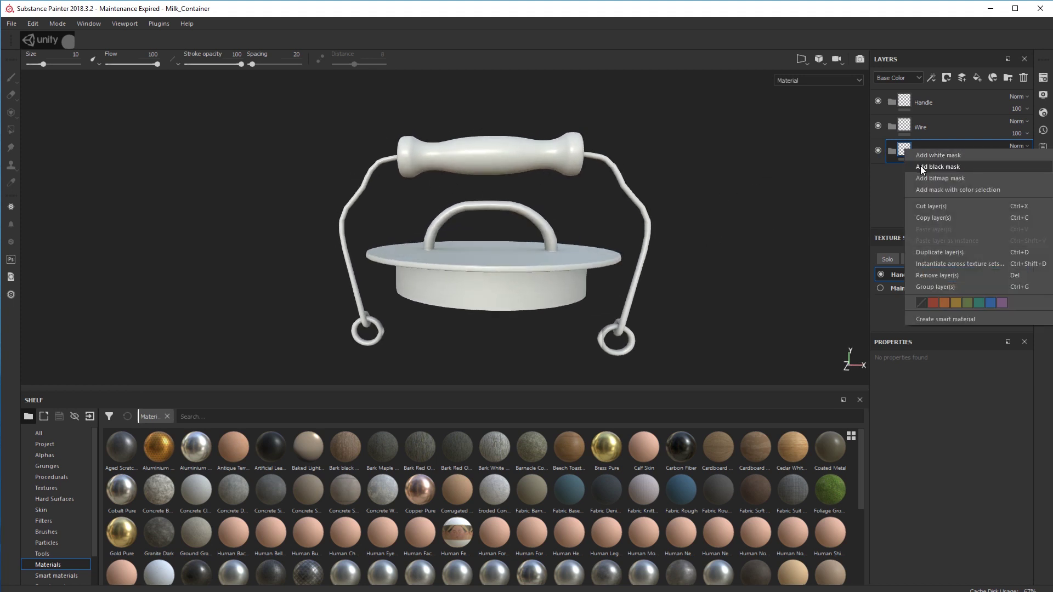
click(921, 165)
right_click(908, 132)
click(915, 140)
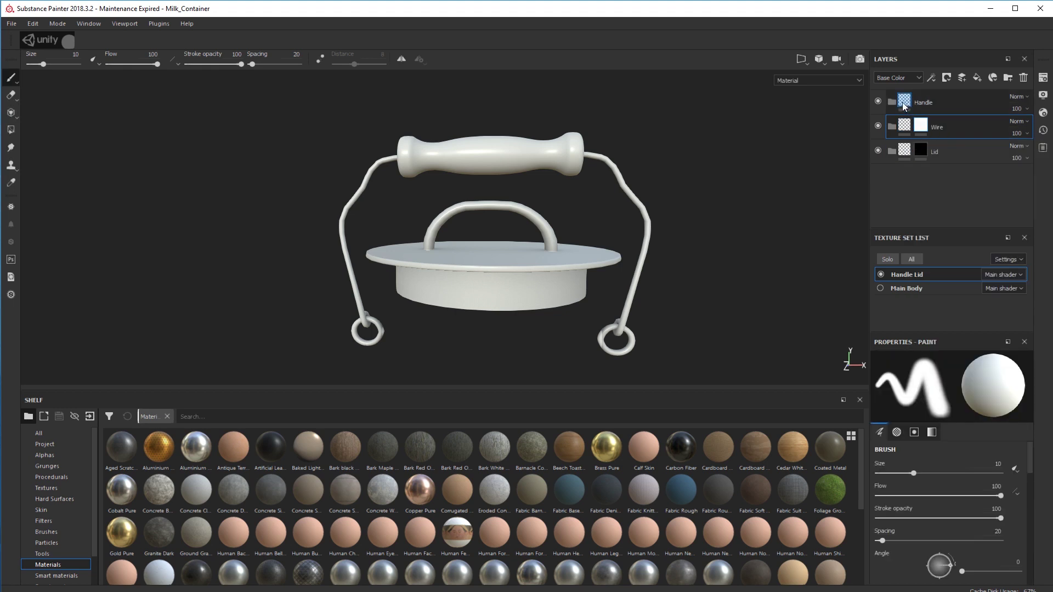
right_click(905, 104)
click(914, 114)
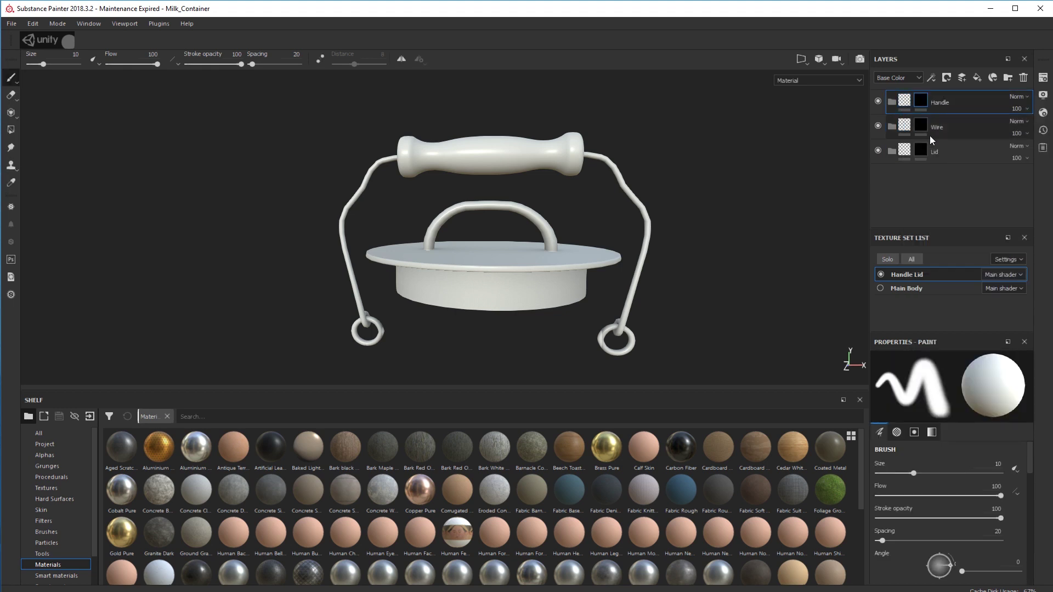
Activate the Polygon Fill tool on the Lid folder's mask with the fill color at full white (1).
click(915, 153)
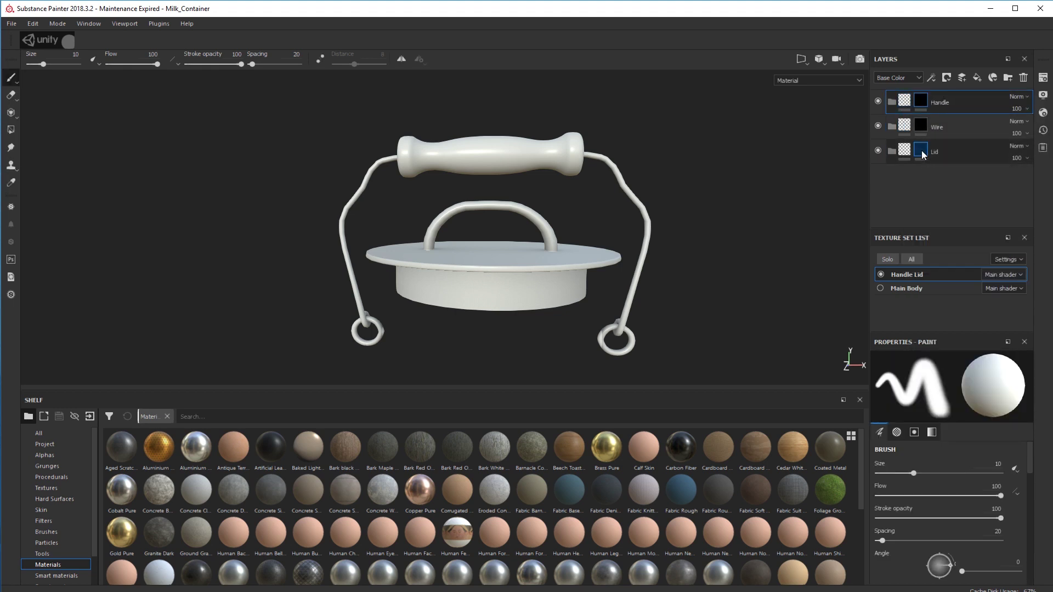
click(923, 151)
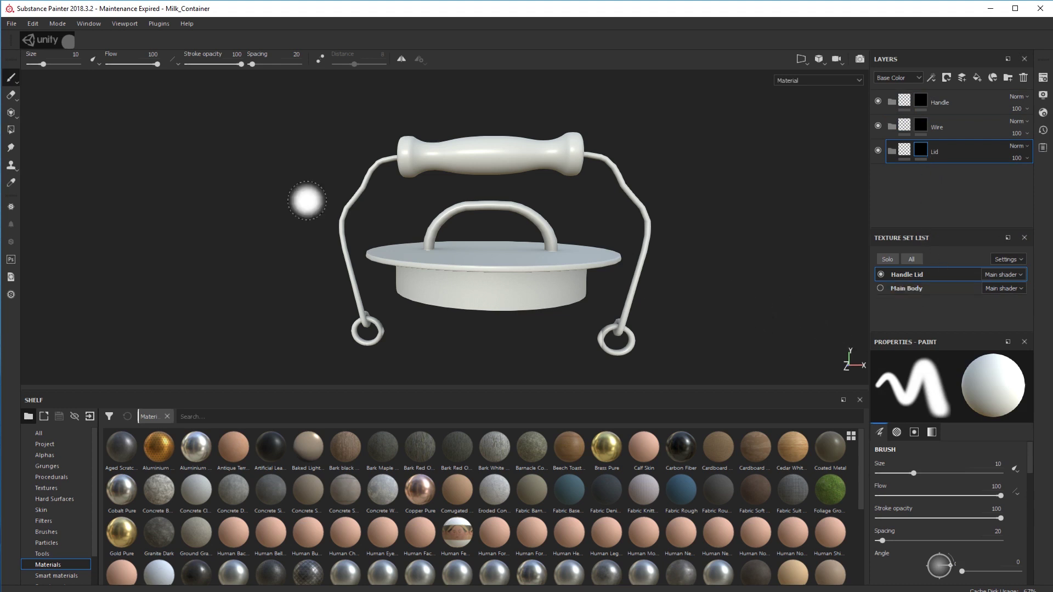
click(11, 130)
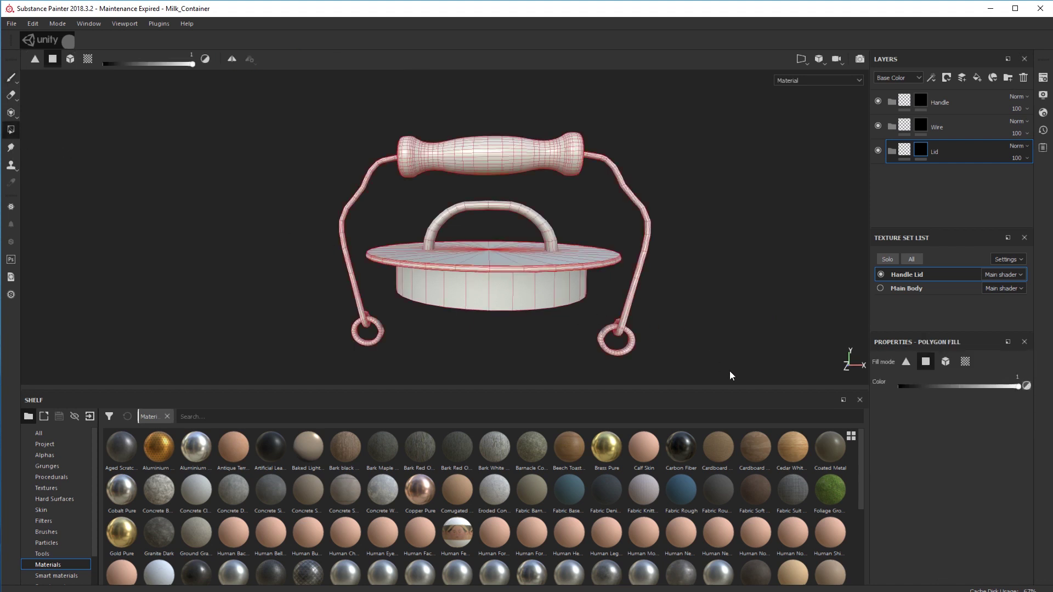
drag(959, 386, 1019, 387)
alt+middle_drag(724, 190, 502, 183)
Show the 3D model and the 2D UV layout side by side, with the whole model and all UV islands framed.
click(803, 60)
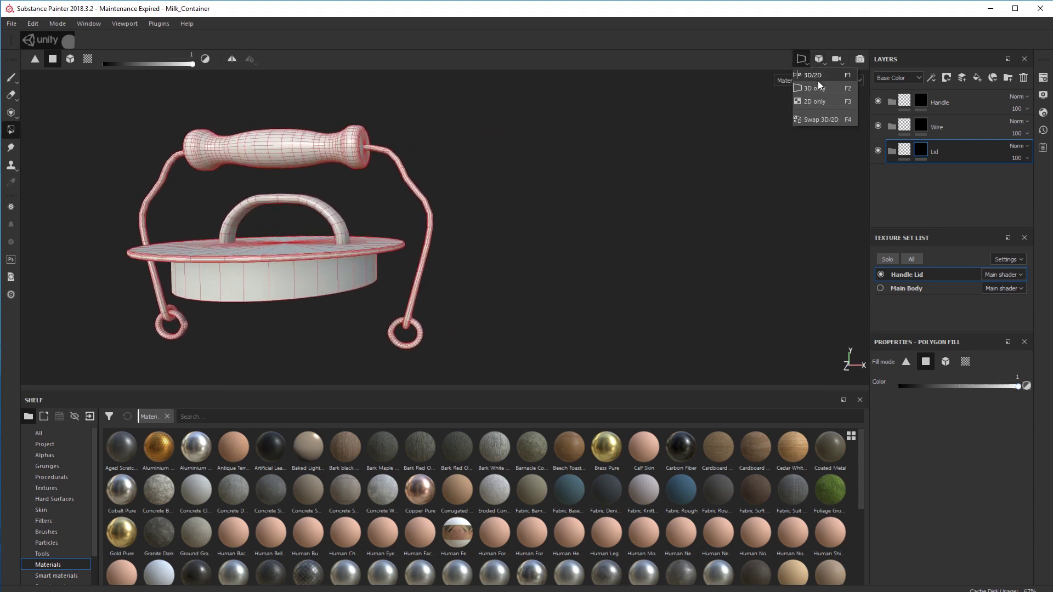
click(819, 75)
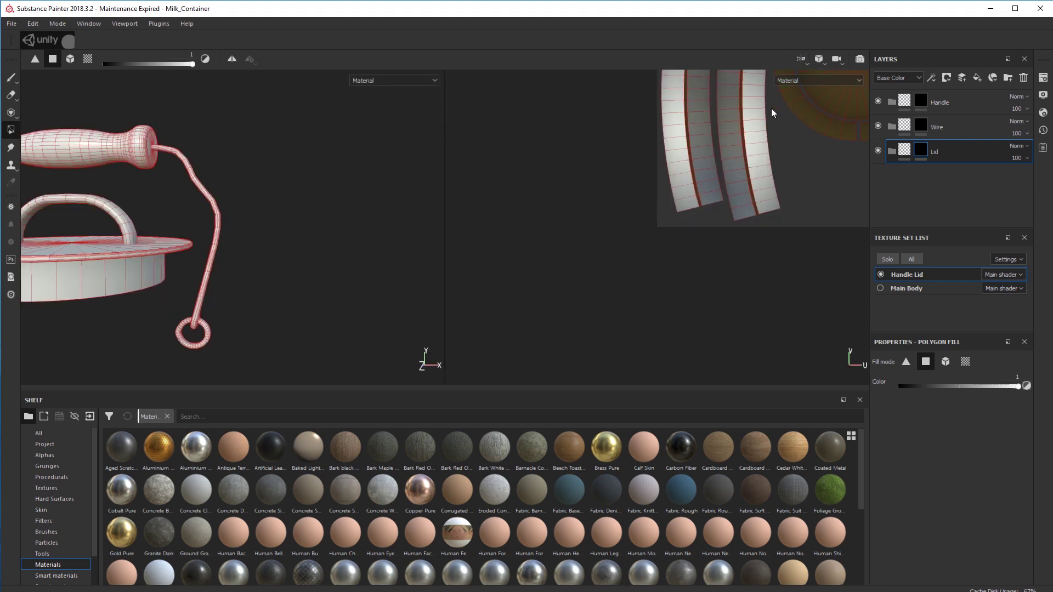
middle_drag(250, 215, 376, 206)
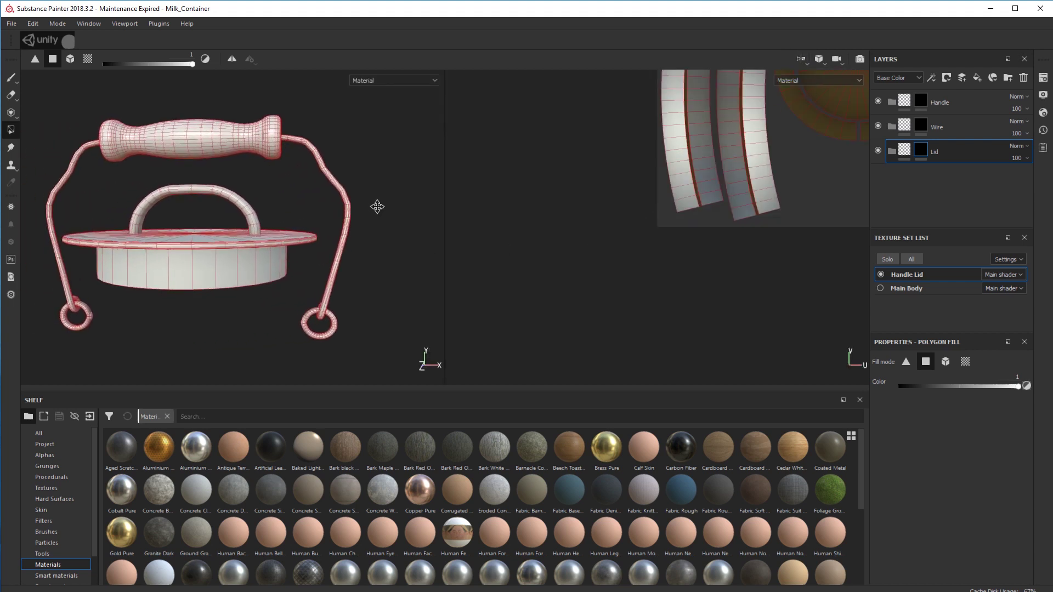
middle_drag(706, 223, 559, 349)
scroll(557, 344, up, 1)
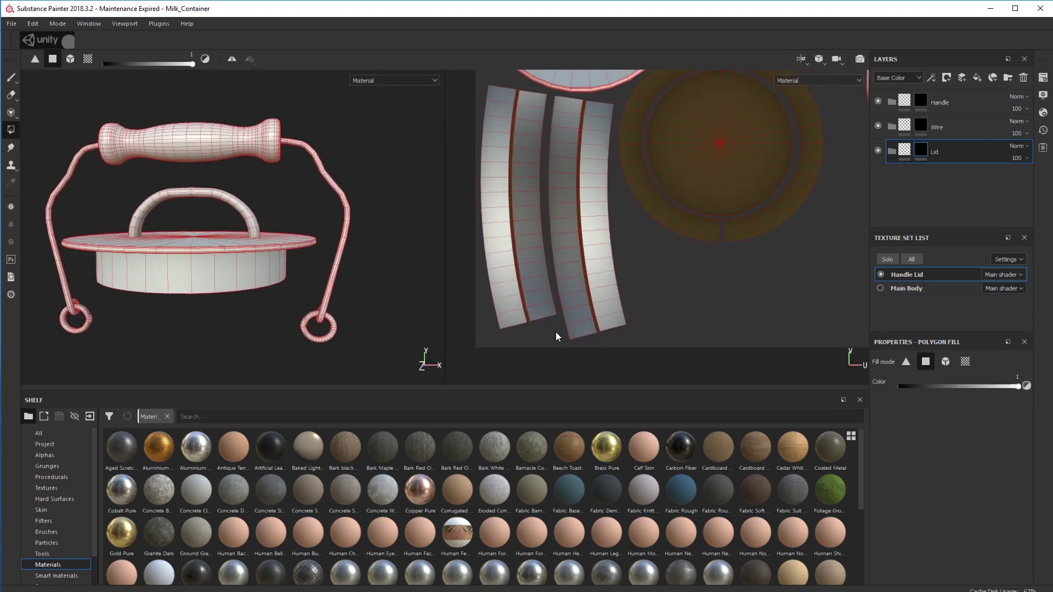
scroll(575, 288, down, 3)
alt+middle_drag(627, 258, 600, 294)
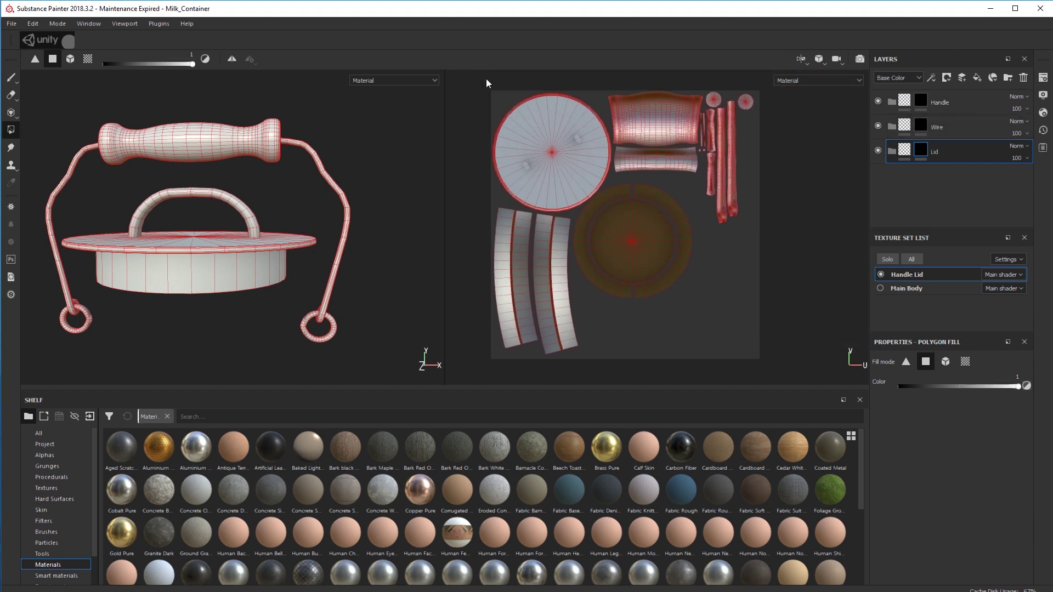
Fill the lid's top disc in the Lid folder's mask and add a fill layer inside the Lid folder.
click(597, 186)
mouse_move(920, 153)
click(905, 154)
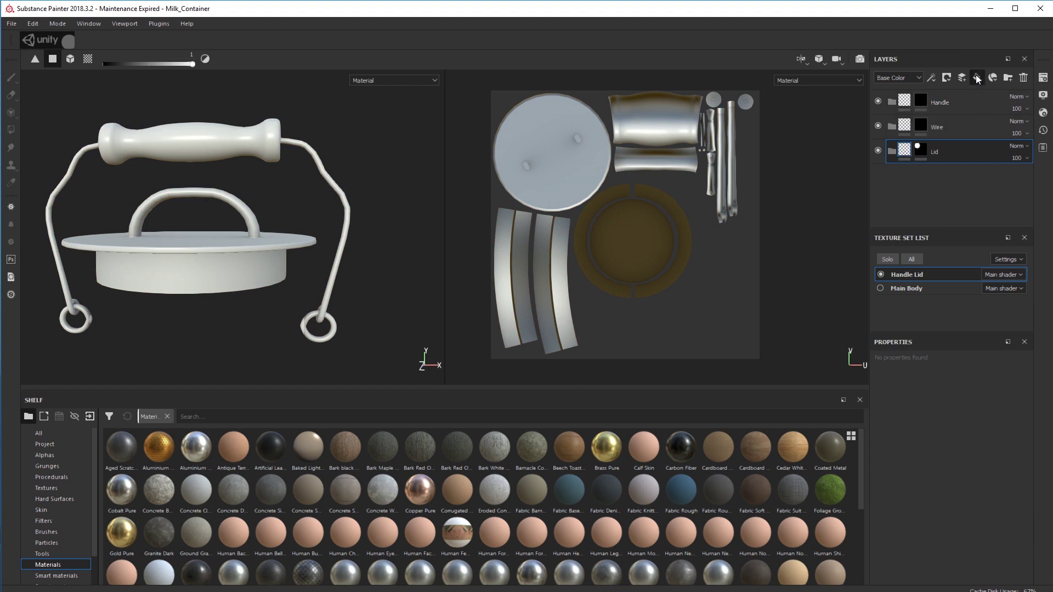
drag(894, 151, 891, 183)
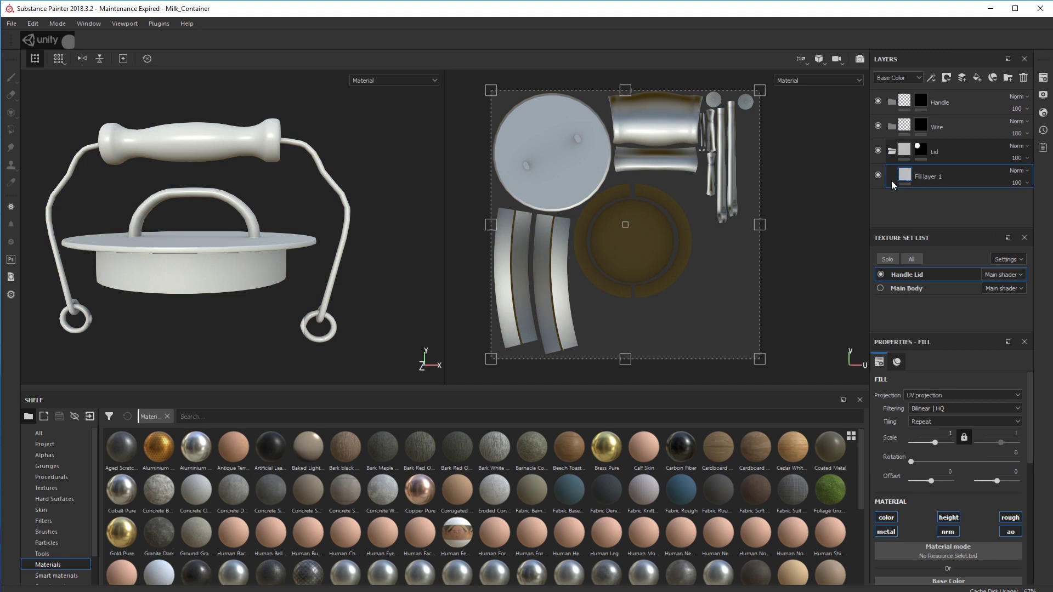
Set the base color of the Lid folder's fill layer to pure red (1, 0, 0) and inspect the lid's mask coverage.
scroll(911, 474, down, 3)
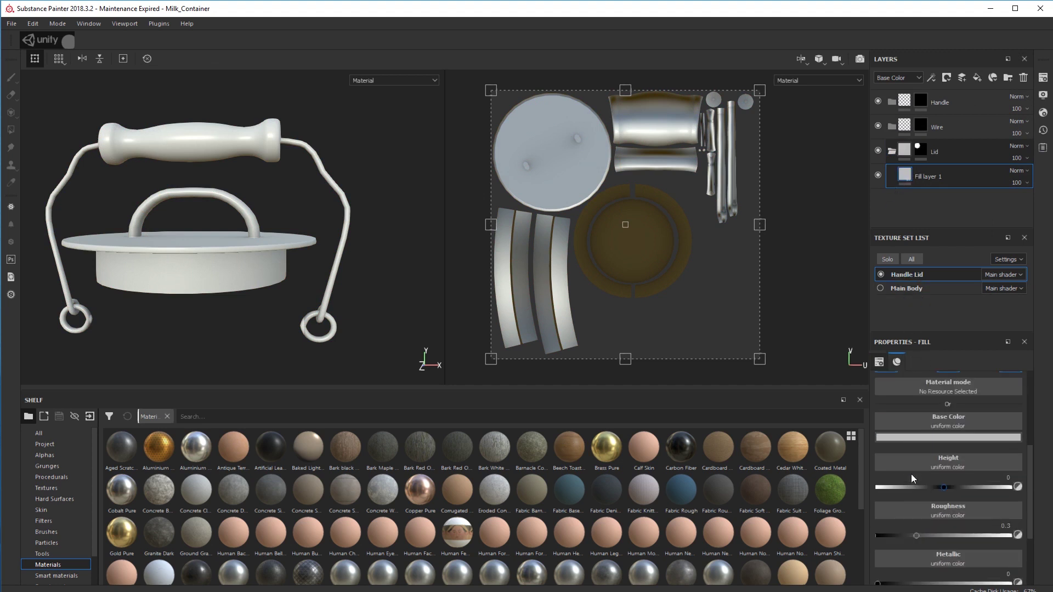
click(926, 437)
click(978, 478)
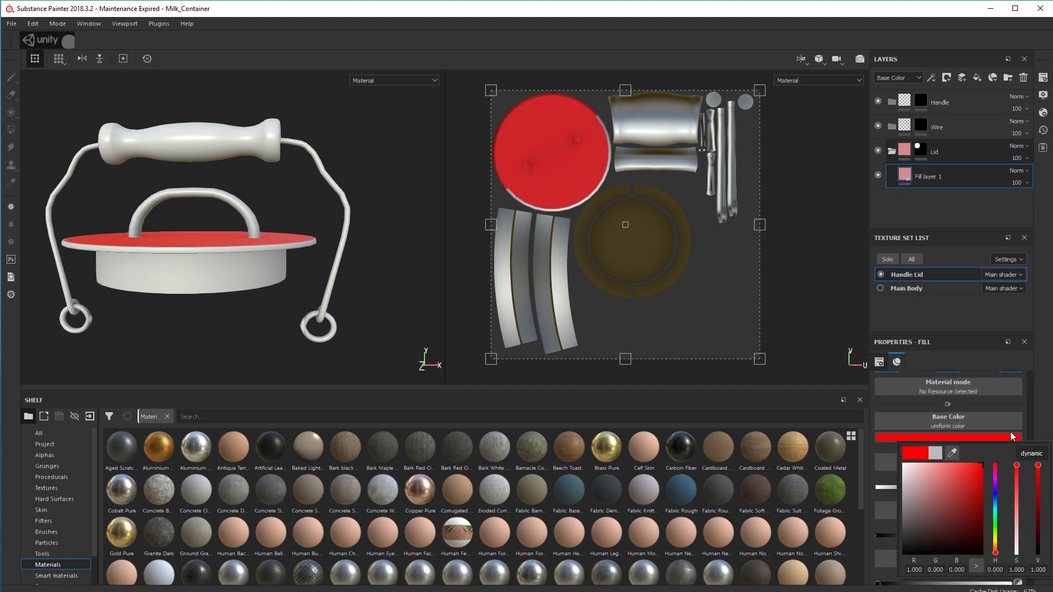
click(292, 301)
alt+drag(293, 302, 279, 322)
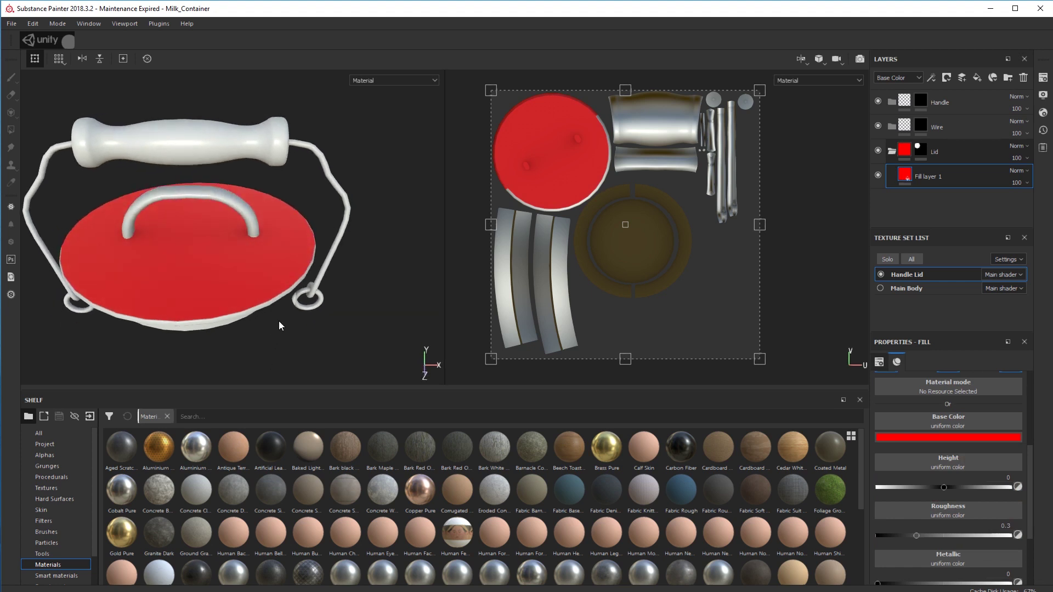
alt+drag(197, 252, 255, 307)
alt+drag(278, 340, 260, 282)
alt+middle_drag(260, 282, 250, 277)
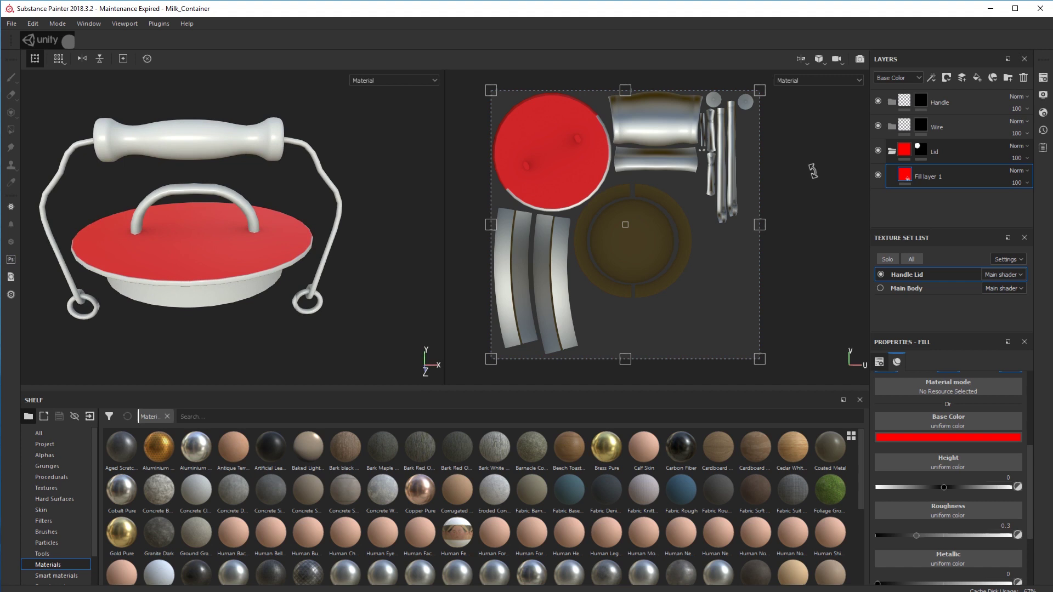
Use mesh fill on the Lid folder's mask to cover the entire lid body and its curved top grip.
click(921, 148)
key(p)
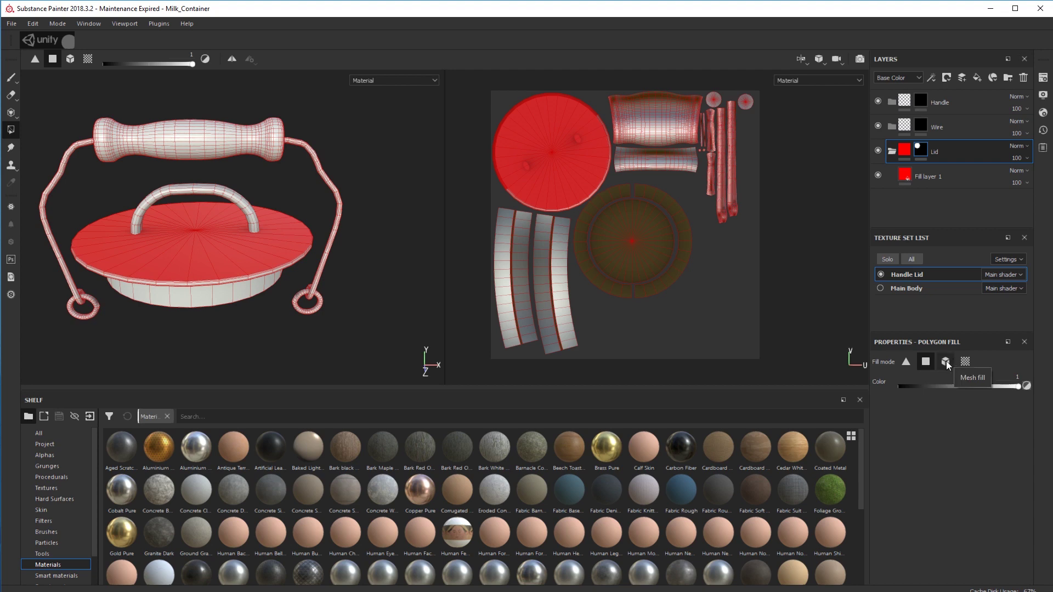
click(945, 362)
click(653, 215)
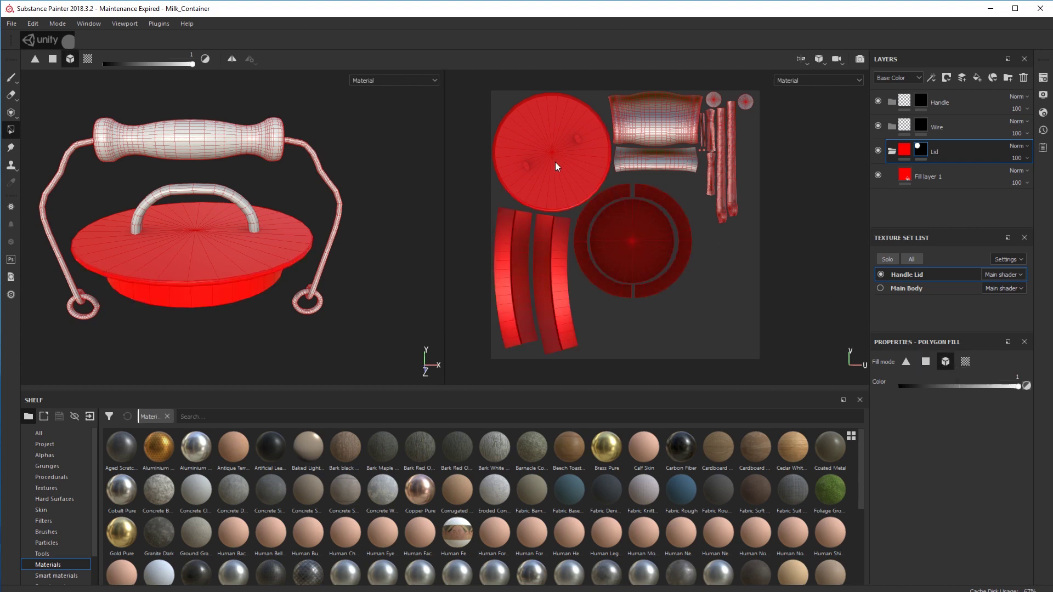
alt+drag(367, 301, 285, 286)
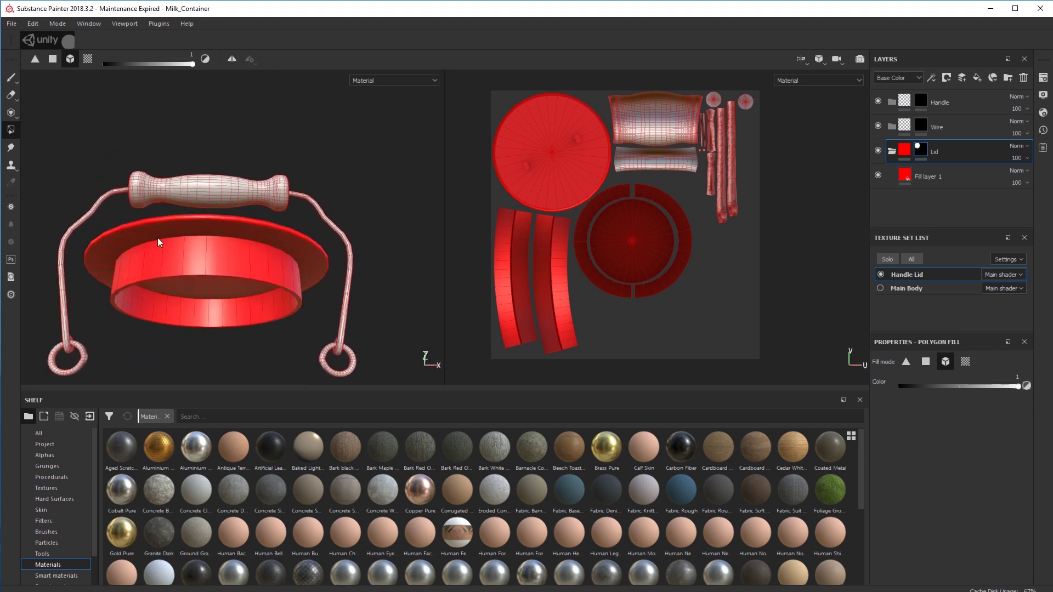
alt+drag(404, 213, 383, 189)
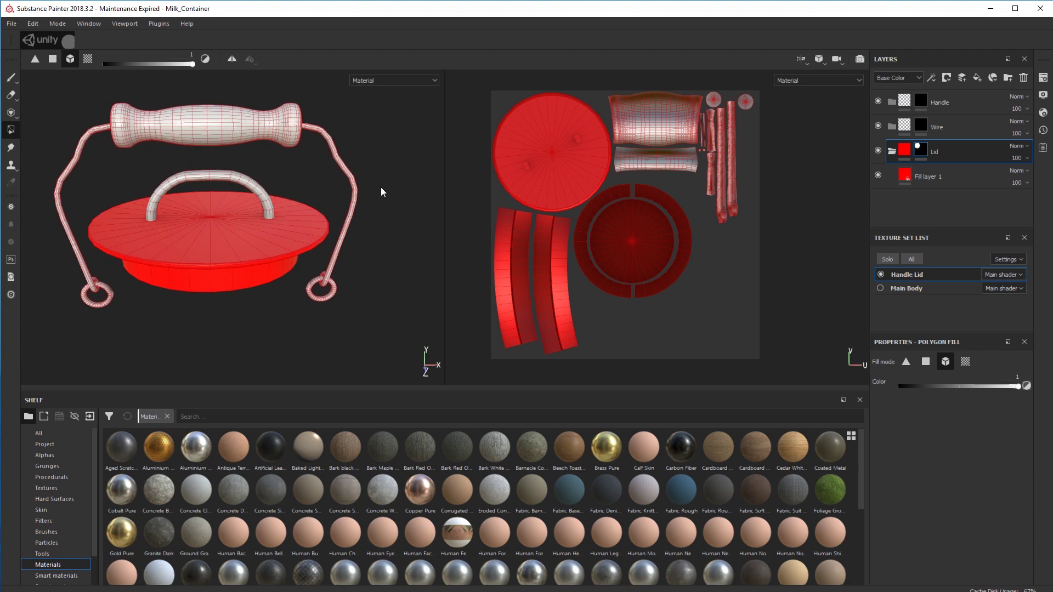
click(644, 161)
alt+drag(442, 223, 404, 193)
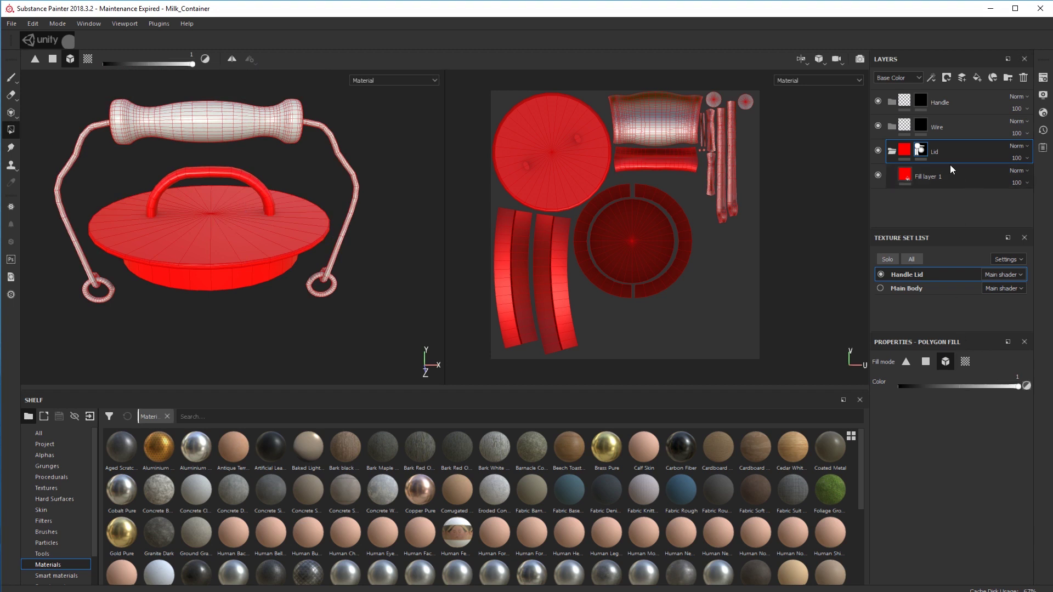
Add a fill layer inside the Wire folder and collapse the Lid folder.
click(922, 129)
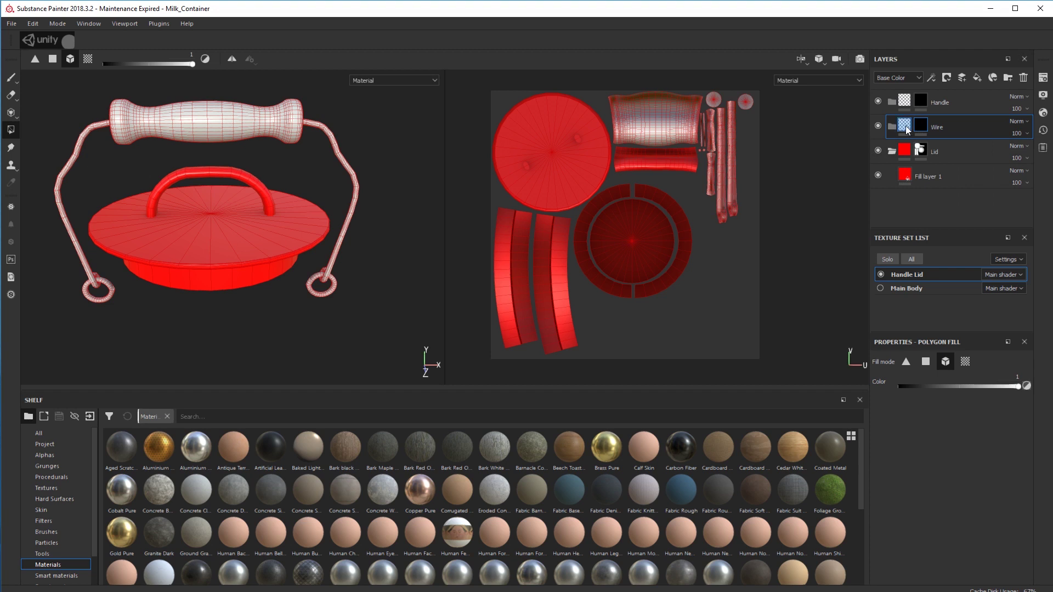
click(908, 130)
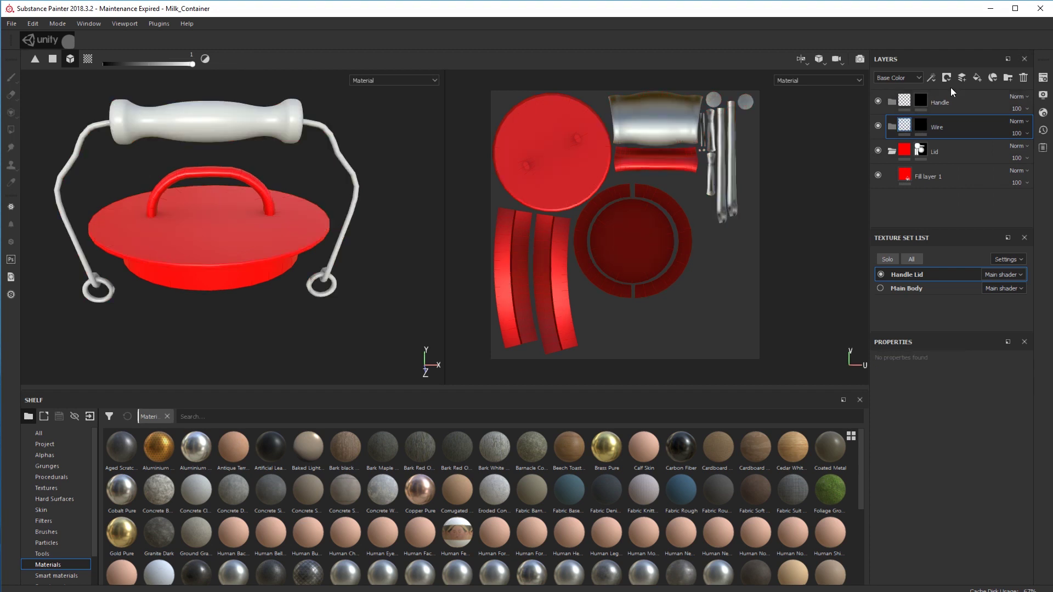
click(980, 77)
drag(900, 129, 910, 159)
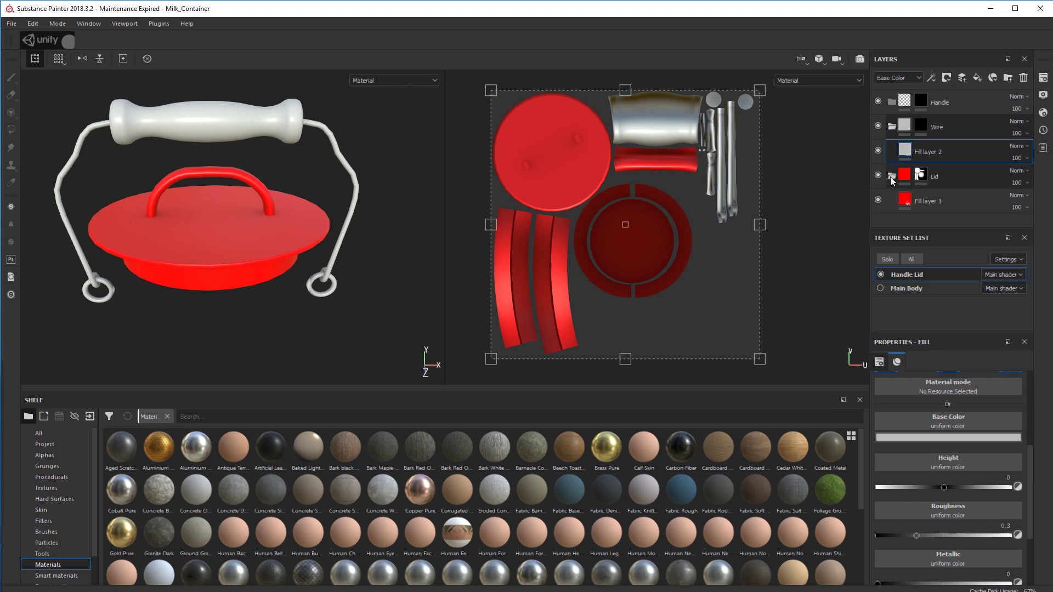
click(891, 176)
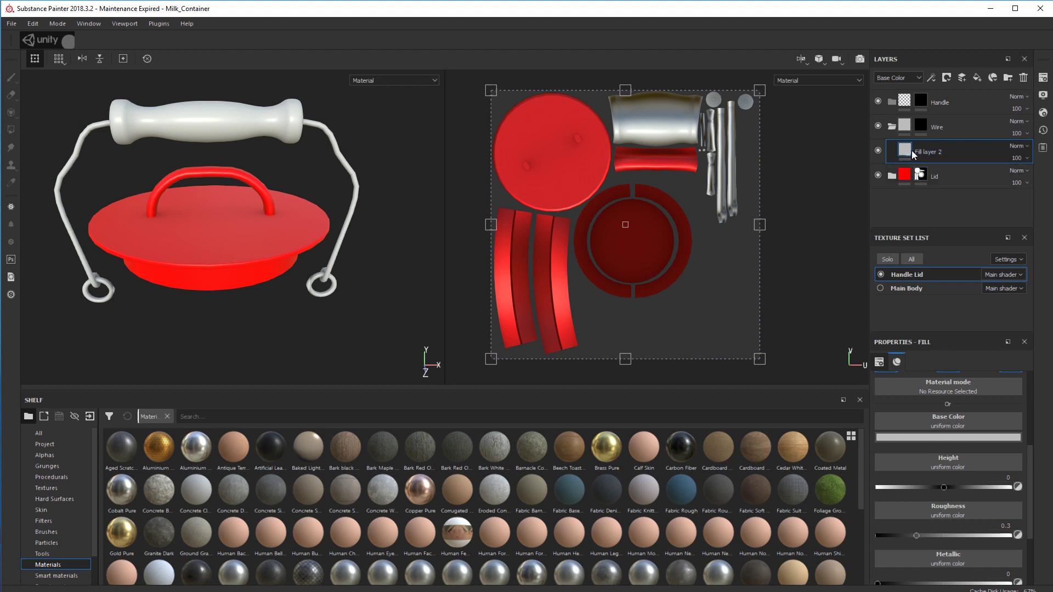
Set the base color of the Wire folder's fill layer to bright yellow-green (0.348, 1, 0.001).
click(963, 437)
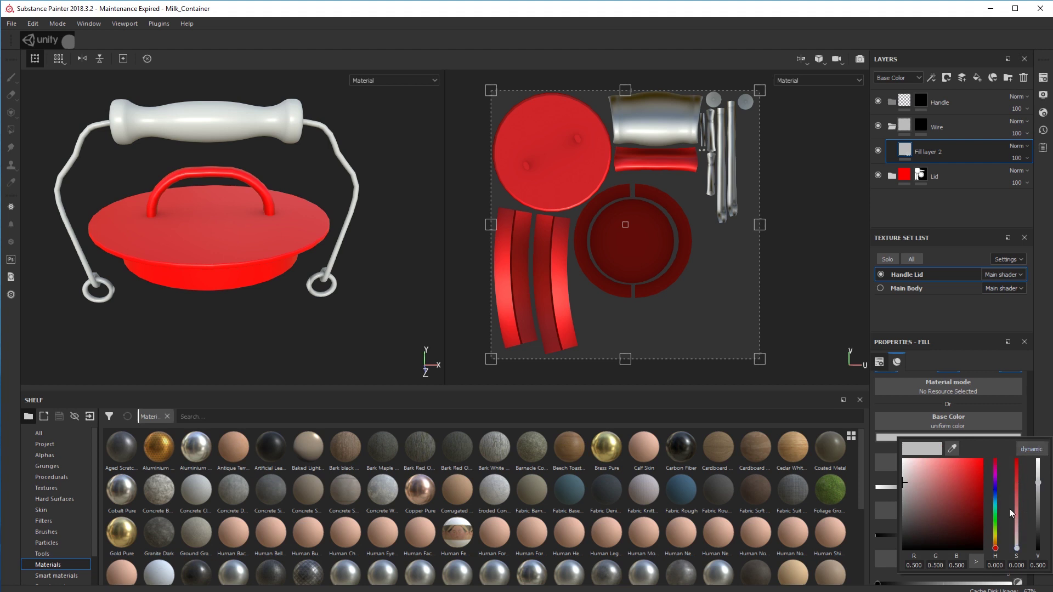
click(997, 530)
click(974, 488)
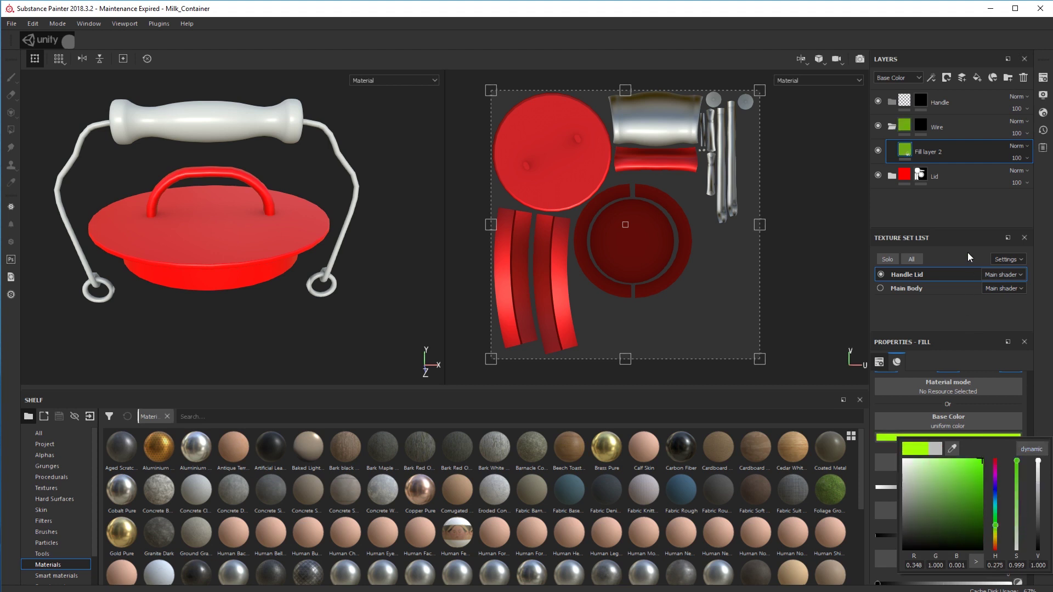
Use mesh fill on the Wire folder's mask to cover only the wire and its end rings, then collapse the folder.
click(921, 127)
key(4)
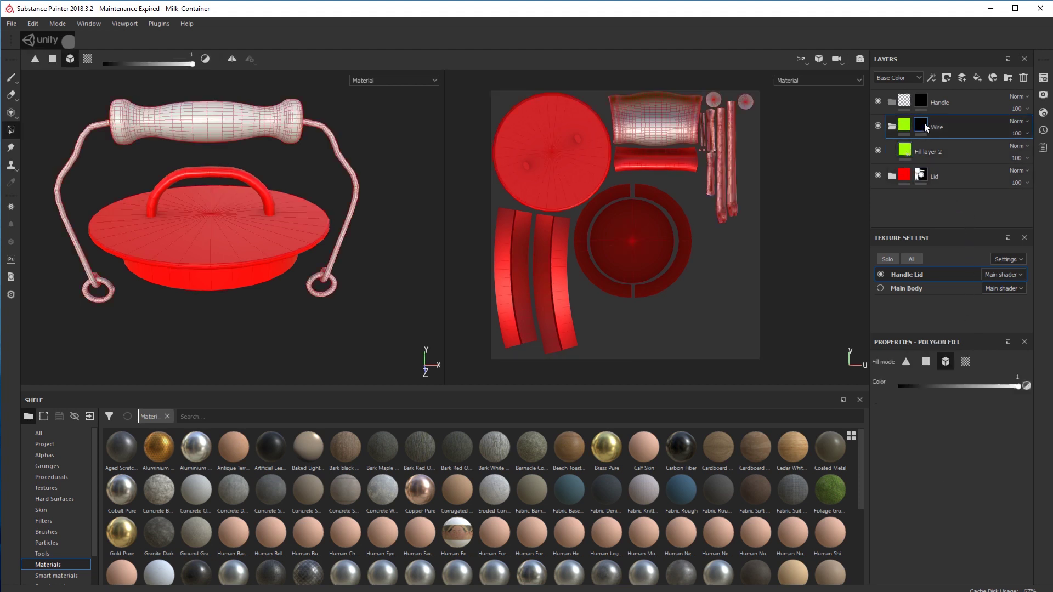
click(661, 121)
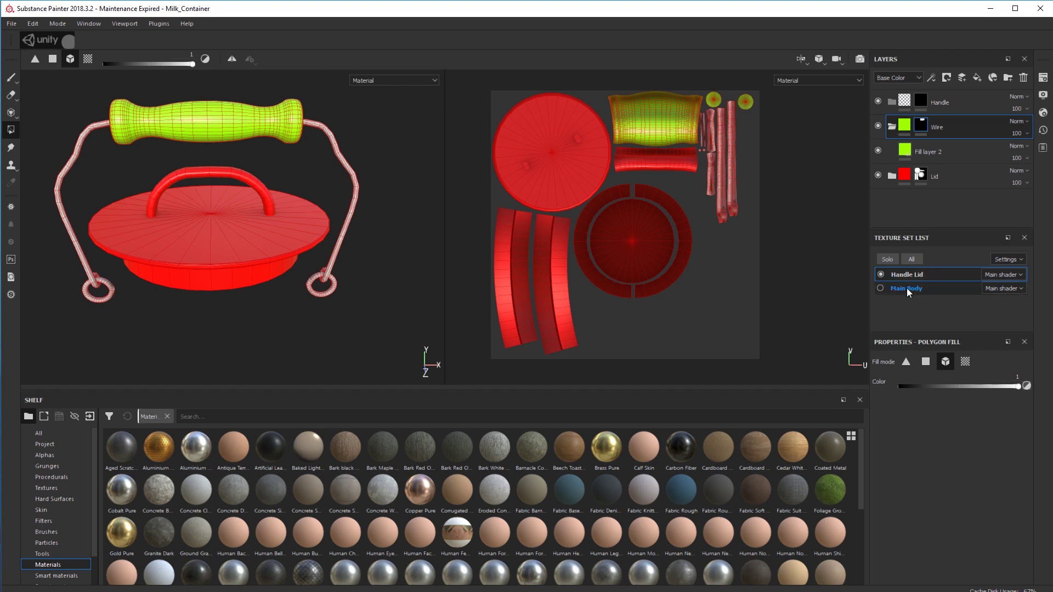
key(ctrl+z)
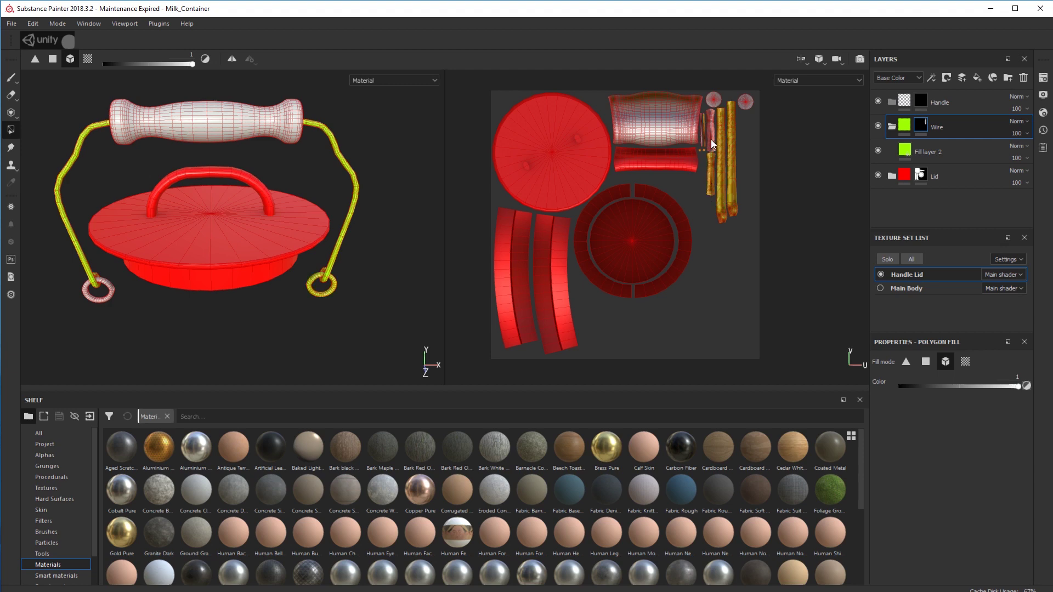
scroll(697, 143, up, 6)
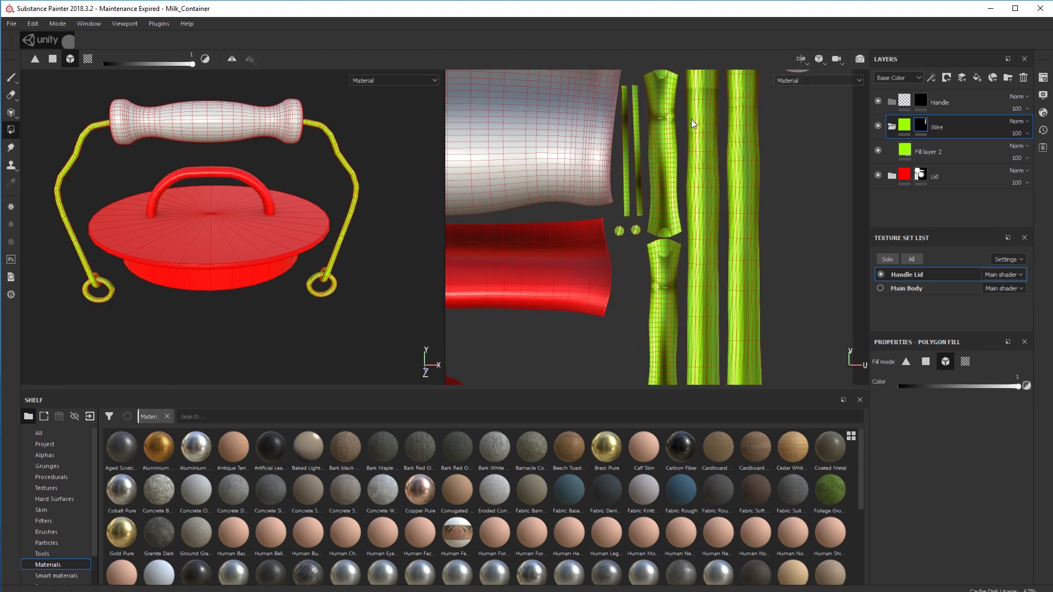
alt+middle_drag(788, 164, 793, 203)
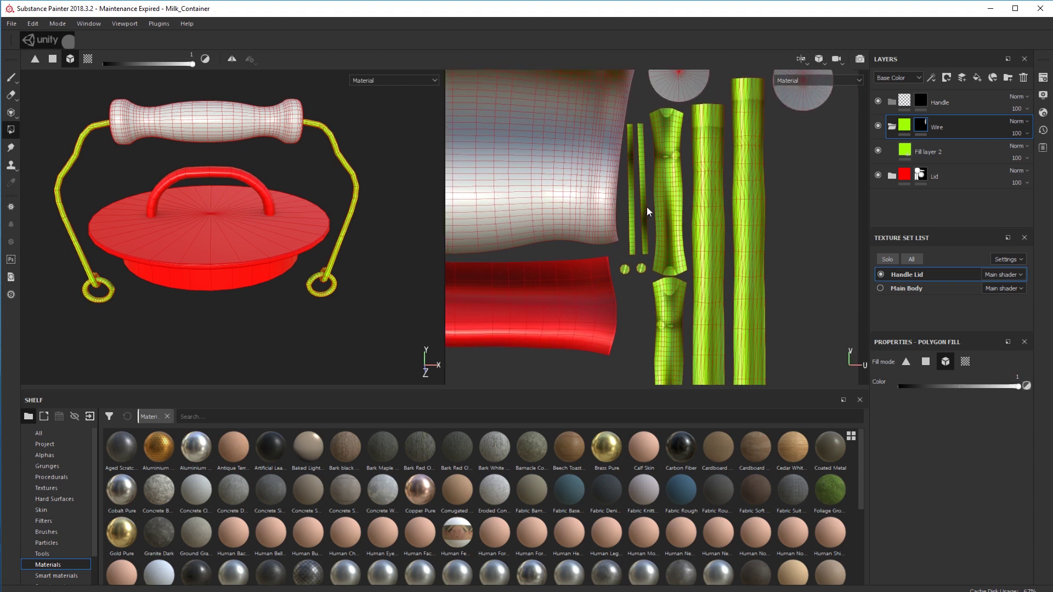
scroll(798, 217, down, 3)
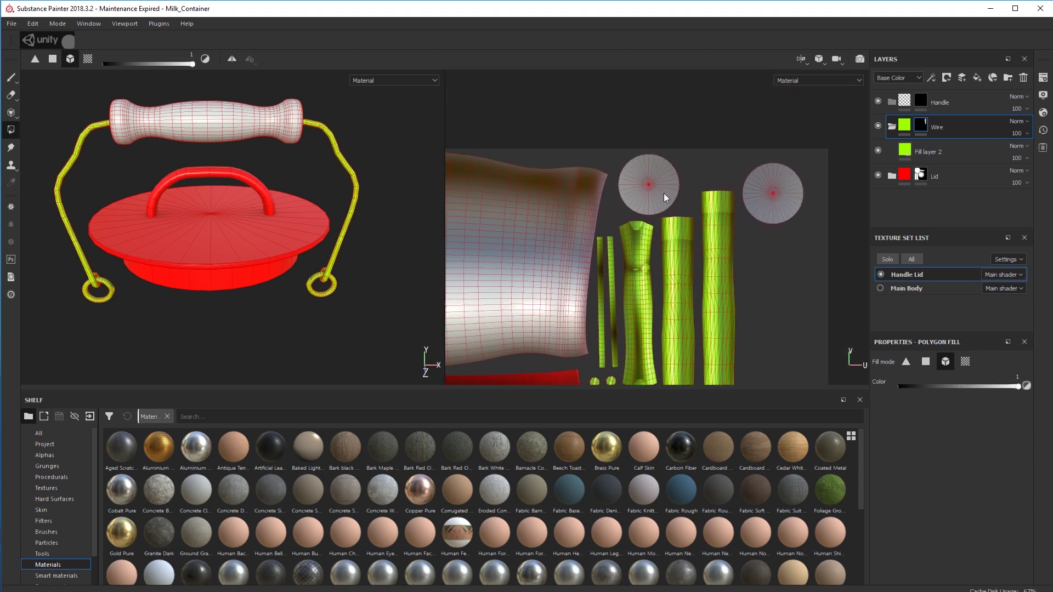
alt+drag(233, 348, 233, 319)
scroll(232, 320, down, 5)
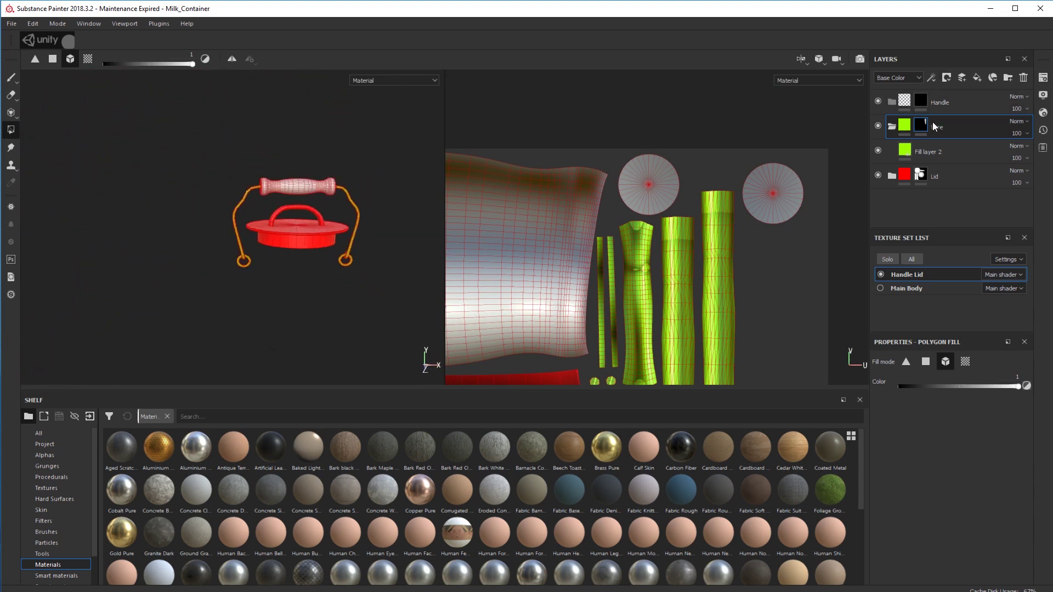
click(891, 126)
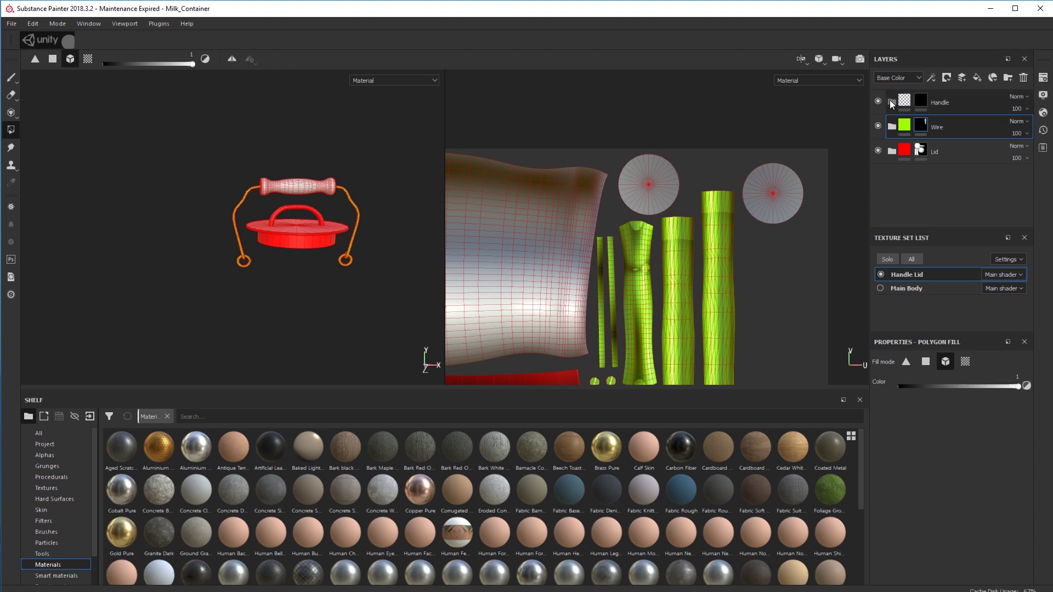
Add a fill layer inside the Handle folder.
click(905, 103)
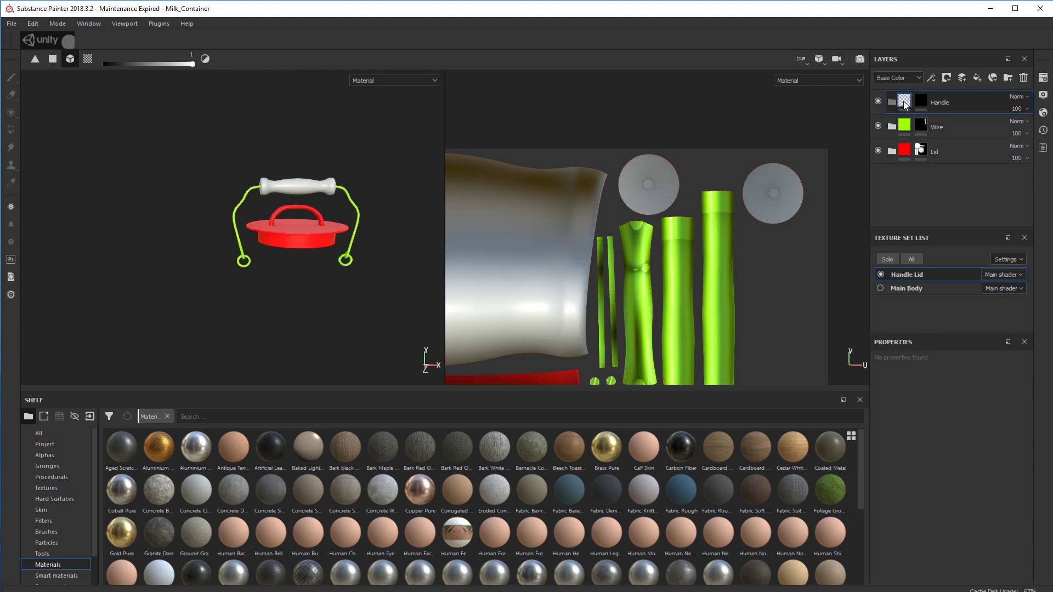
click(976, 77)
drag(894, 101, 907, 129)
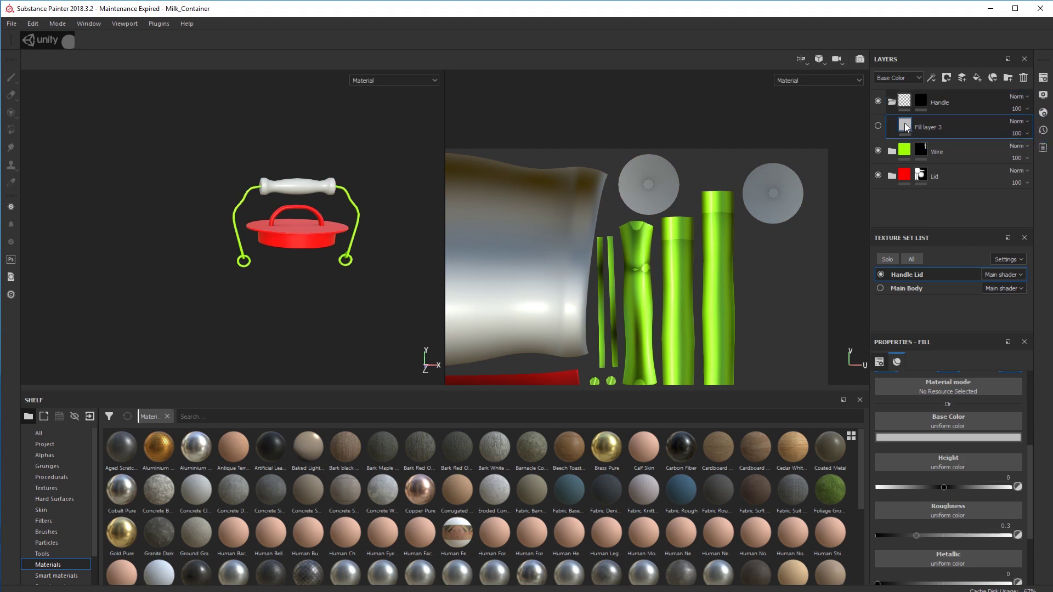
click(920, 102)
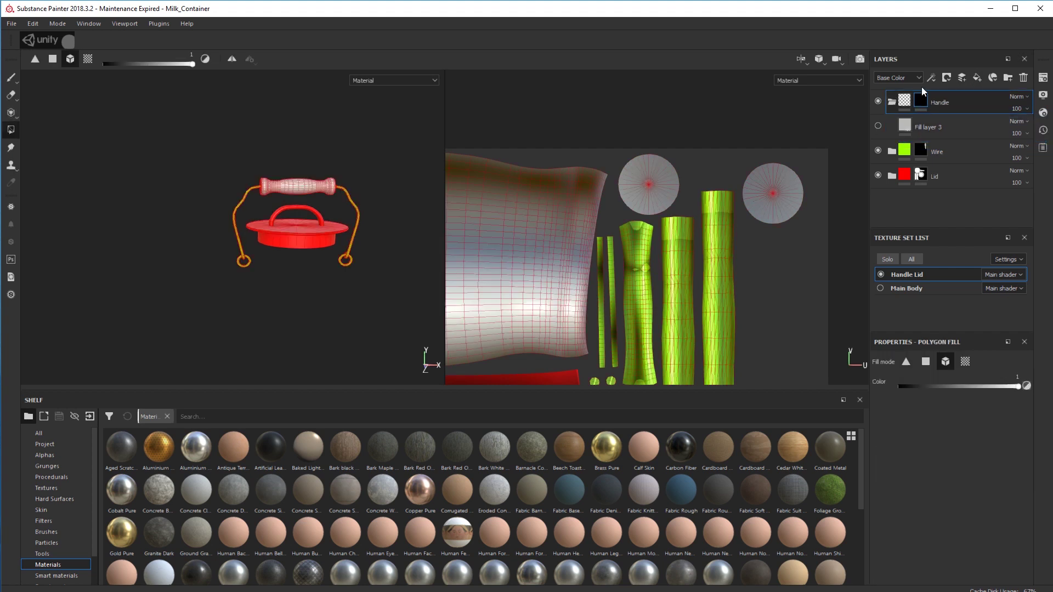
scroll(590, 245, up, 4)
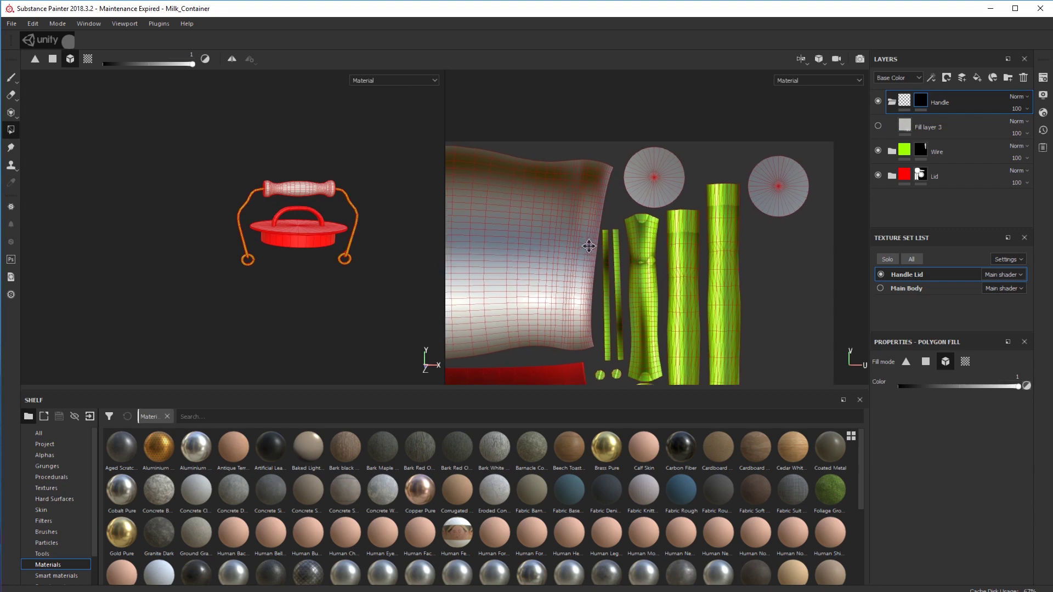
scroll(670, 230, down, 5)
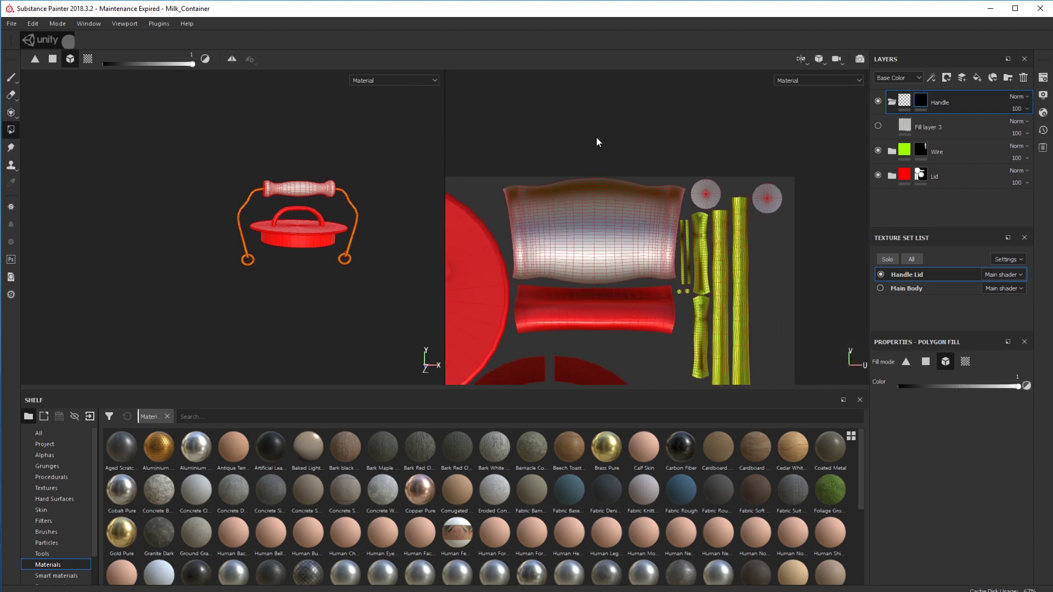
middle_drag(597, 137, 636, 144)
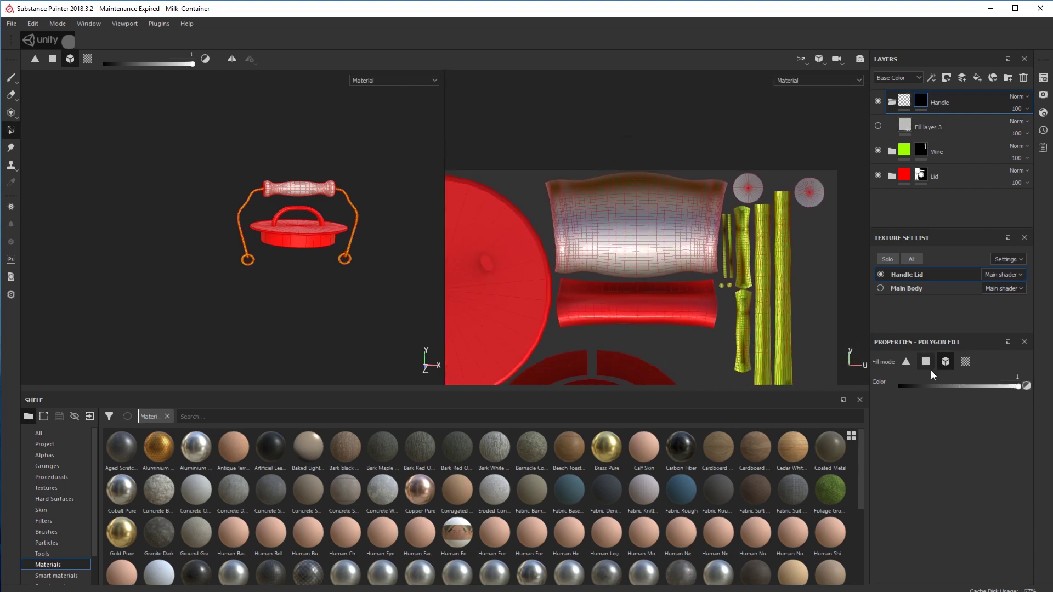
Set the base color of the Handle folder's fill layer to bright blue (0.008, 0.144, 0.882).
click(913, 129)
click(972, 436)
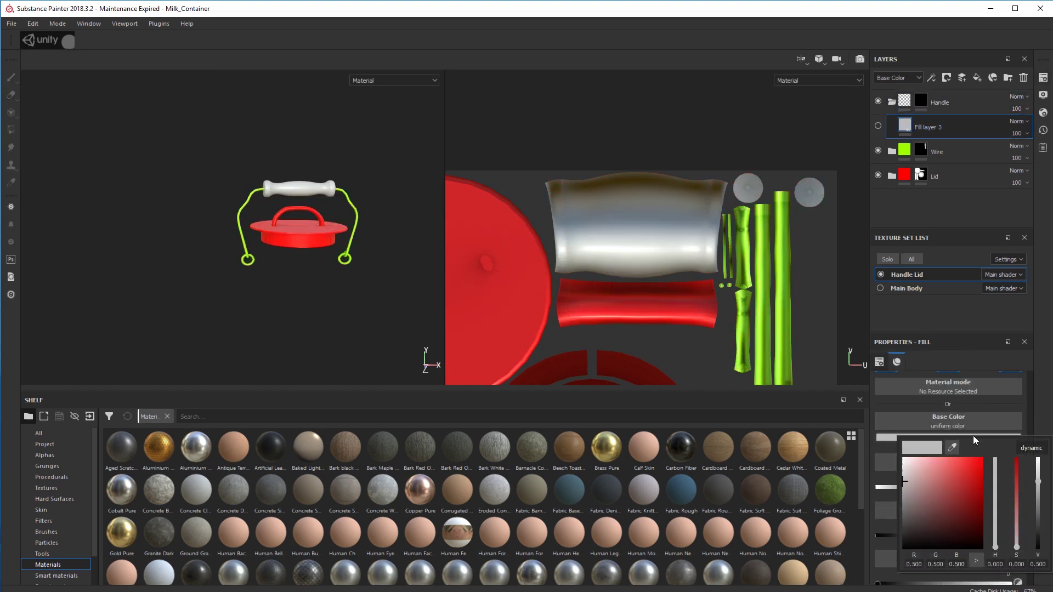
click(995, 491)
drag(979, 460, 974, 463)
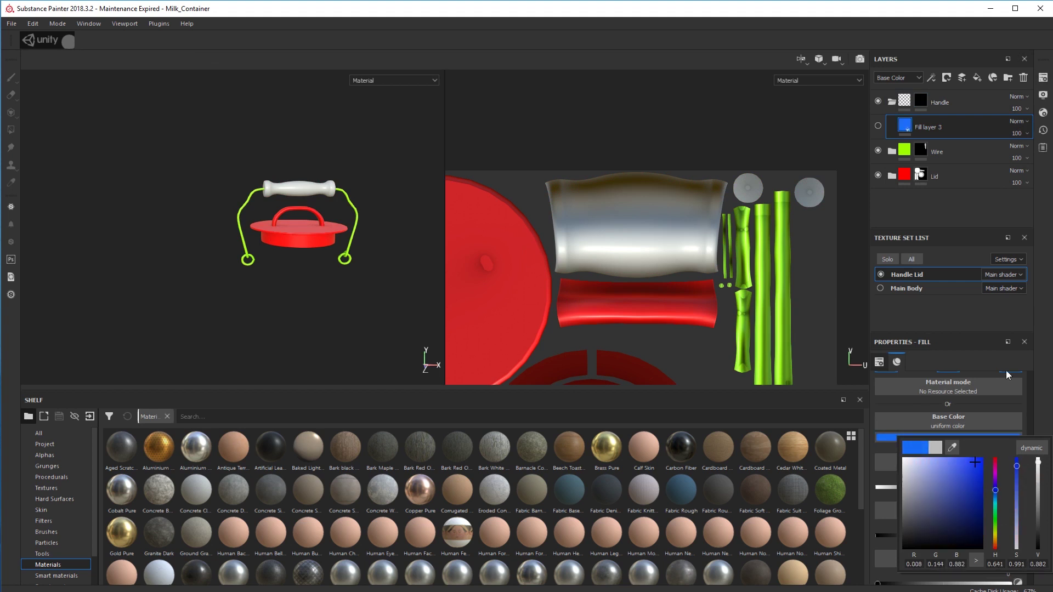
click(1023, 413)
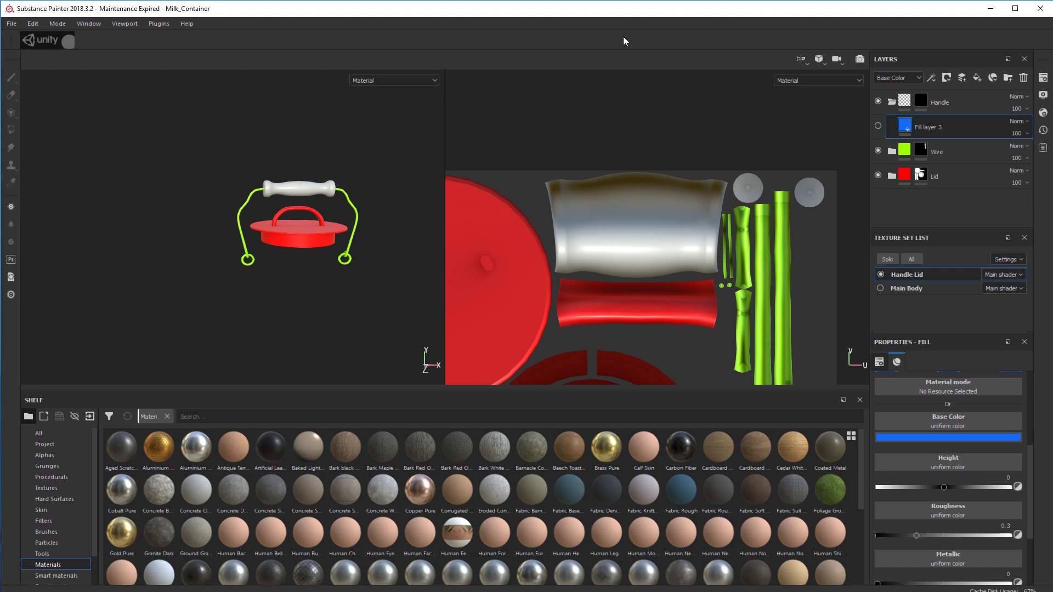
Use mesh fill on the Handle folder's mask to cover only the grip and its round end caps.
scroll(606, 147, up, 5)
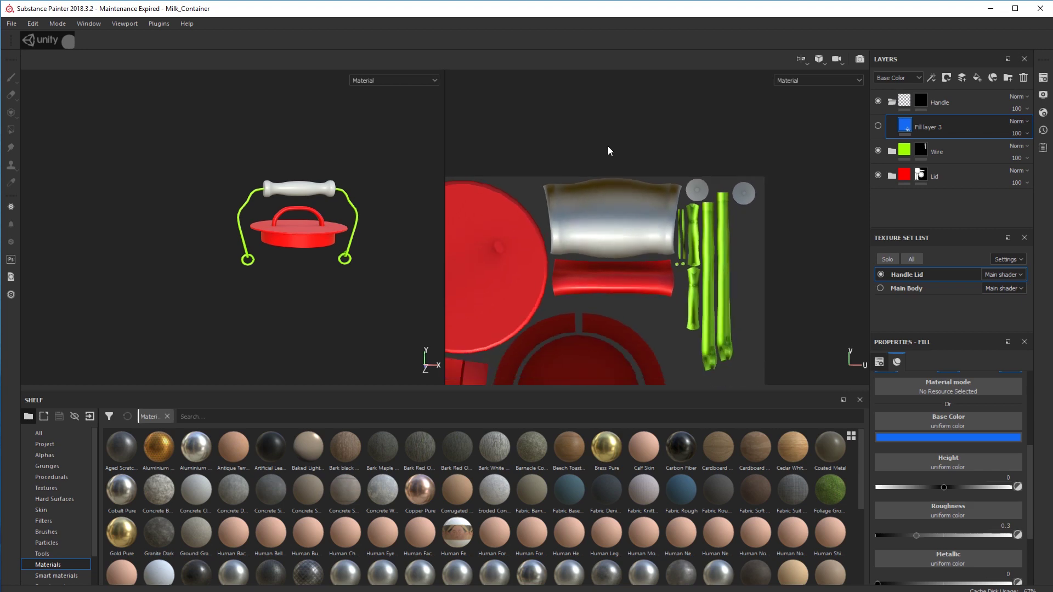
alt+middle_drag(609, 154, 636, 82)
click(925, 100)
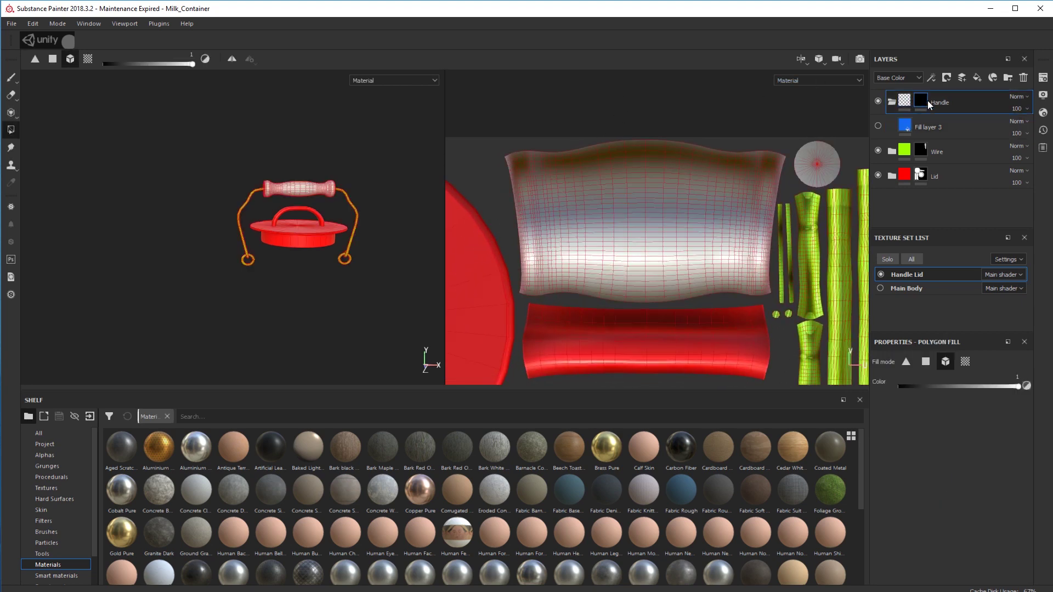
click(652, 236)
scroll(672, 192, down, 6)
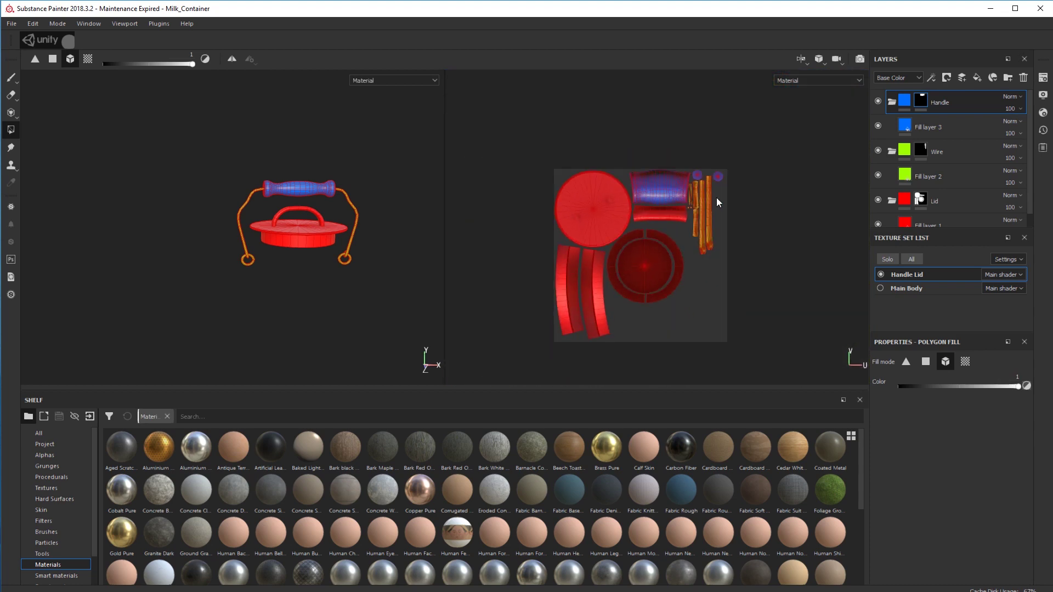
Collapse the Handle, Wire and Lid folders in the layer stack.
click(890, 102)
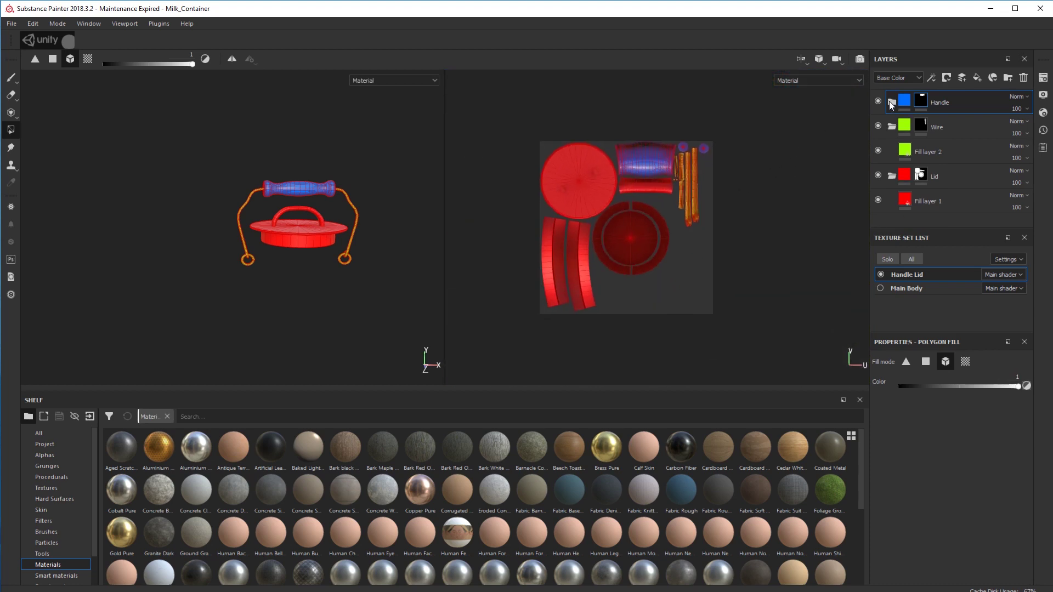
click(892, 125)
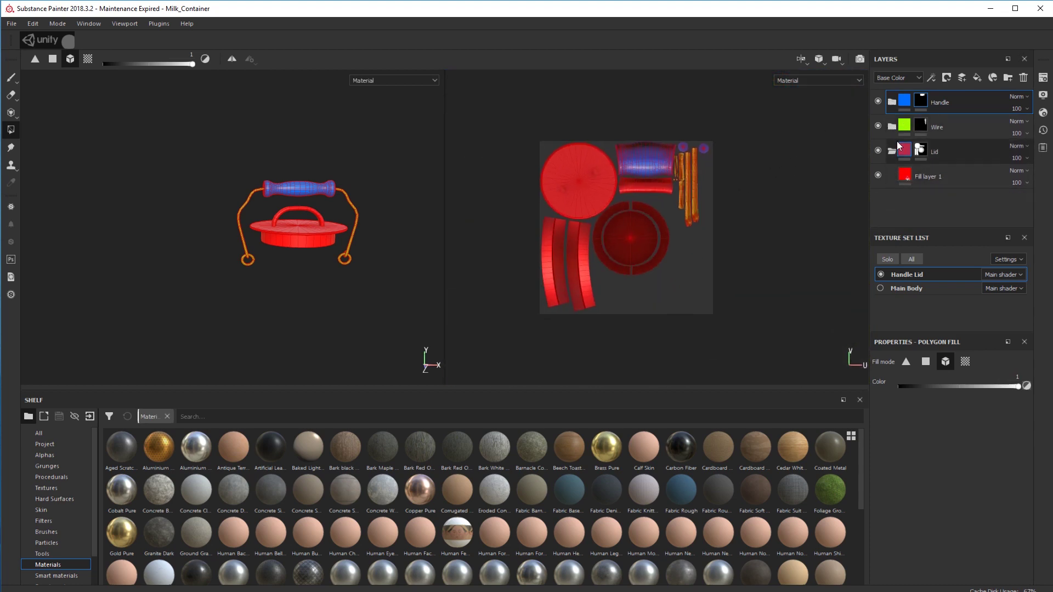
click(891, 151)
Examine the UV layout to check that the lid, wire and handle islands each carry their own color.
scroll(608, 208, up, 5)
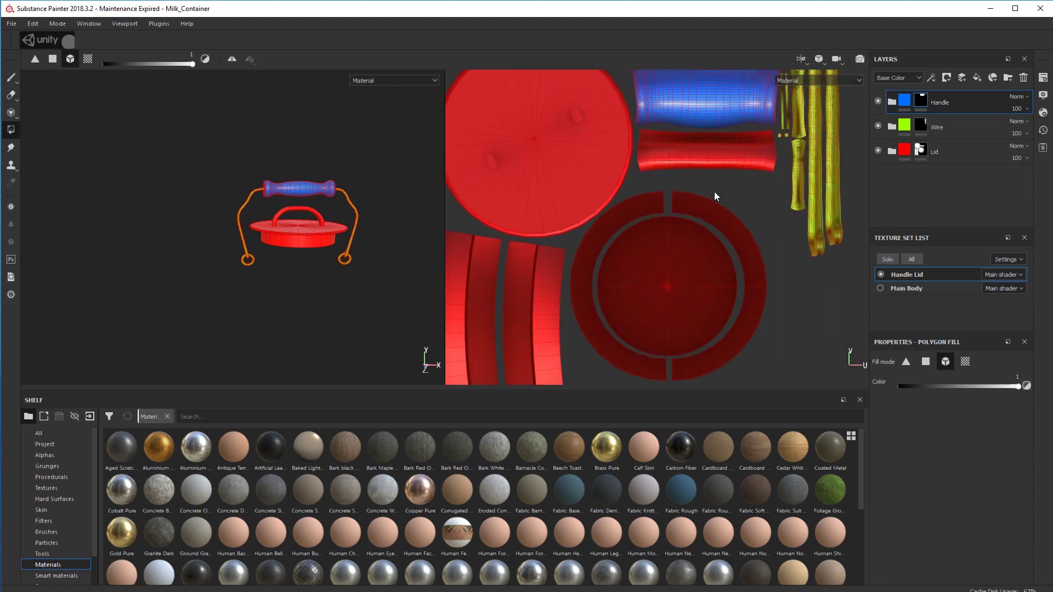
alt+middle_drag(725, 173, 635, 243)
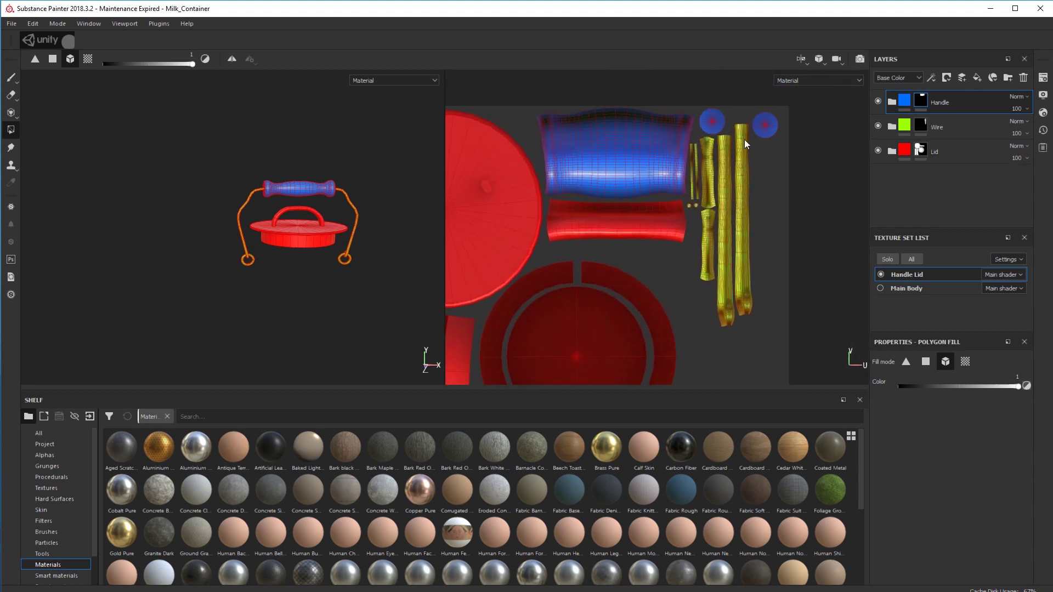
scroll(655, 139, up, 2)
scroll(651, 147, down, 4)
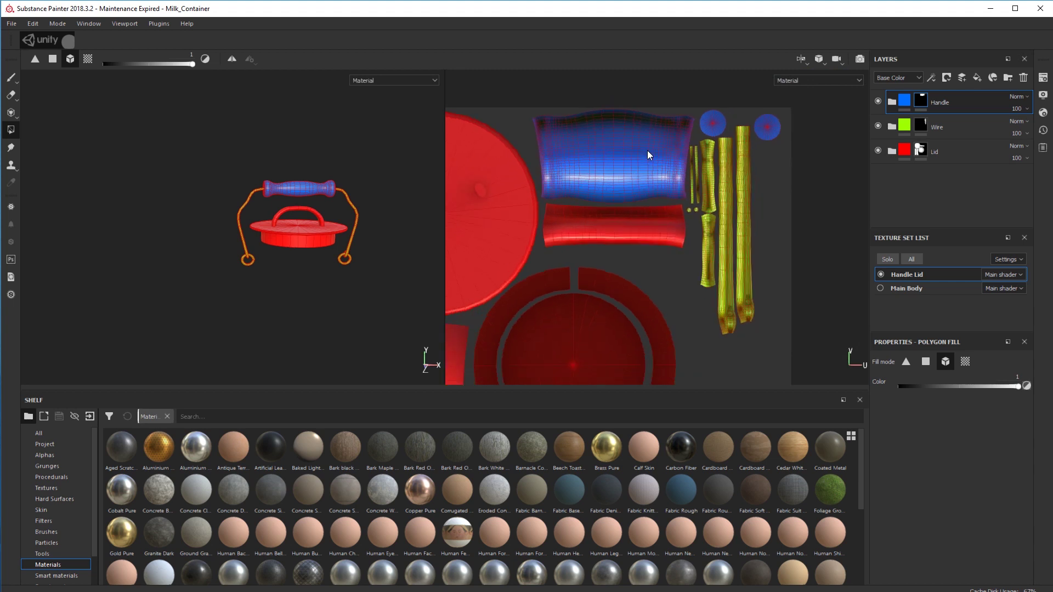
alt+middle_drag(569, 209, 627, 182)
scroll(627, 159, down, 2)
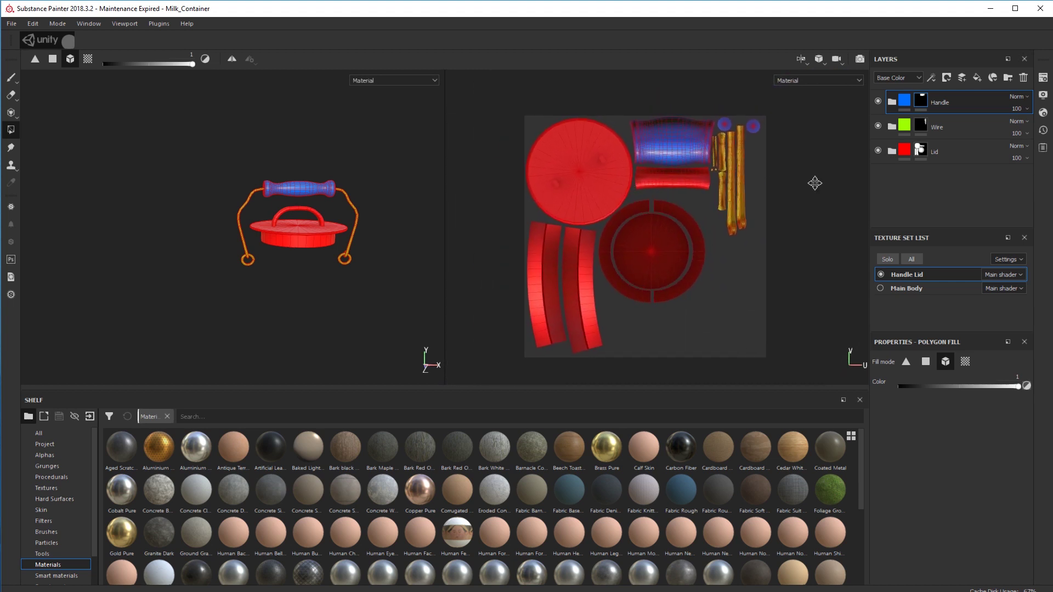
scroll(829, 178, up, 2)
scroll(829, 181, up, 2)
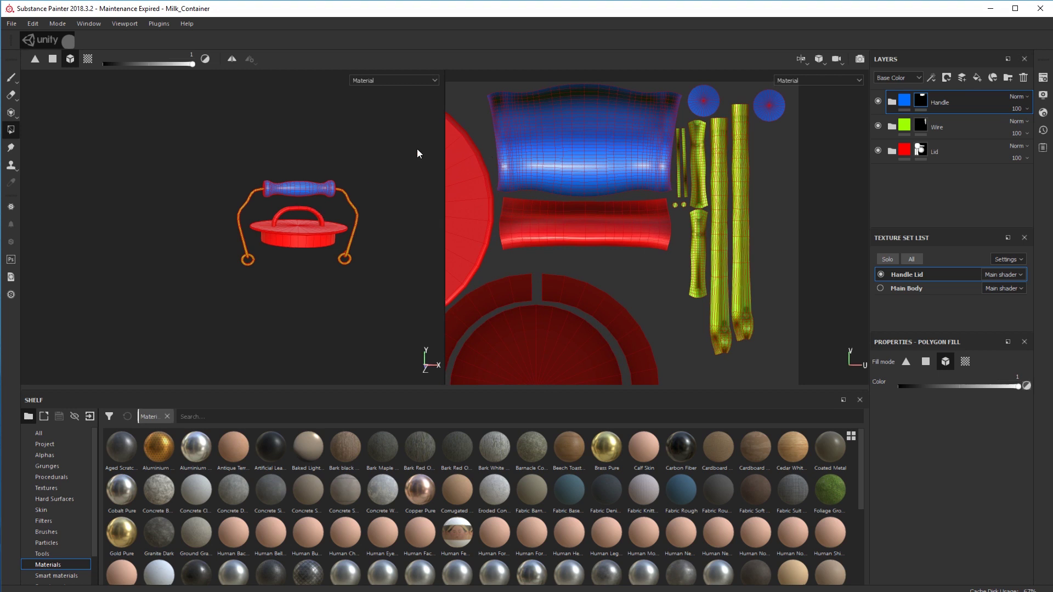
Switch the viewport to 3D only and shrink the shelf to give the model more room.
click(806, 64)
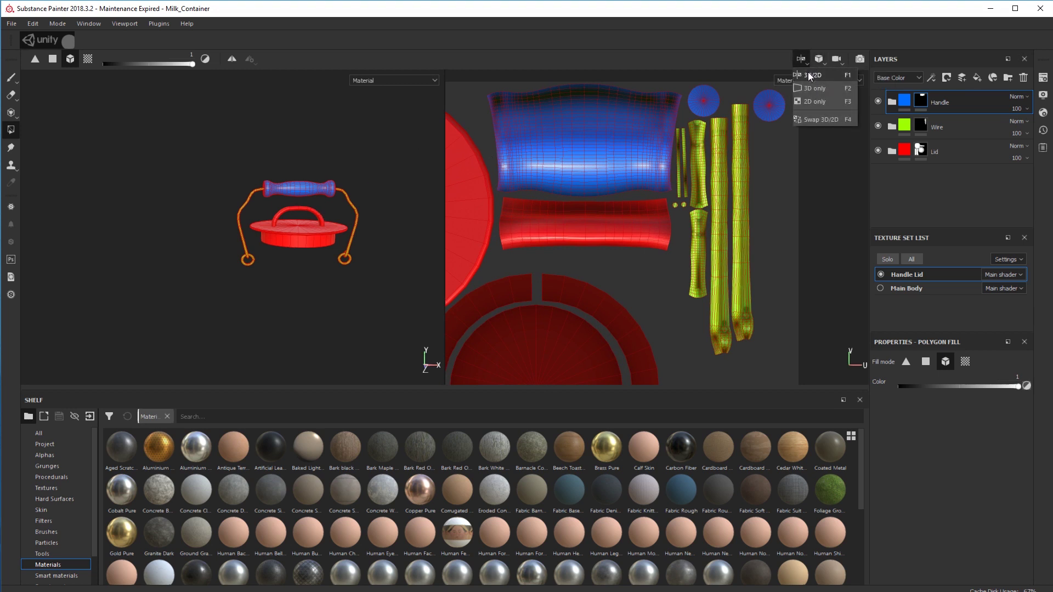
click(804, 94)
scroll(509, 274, up, 3)
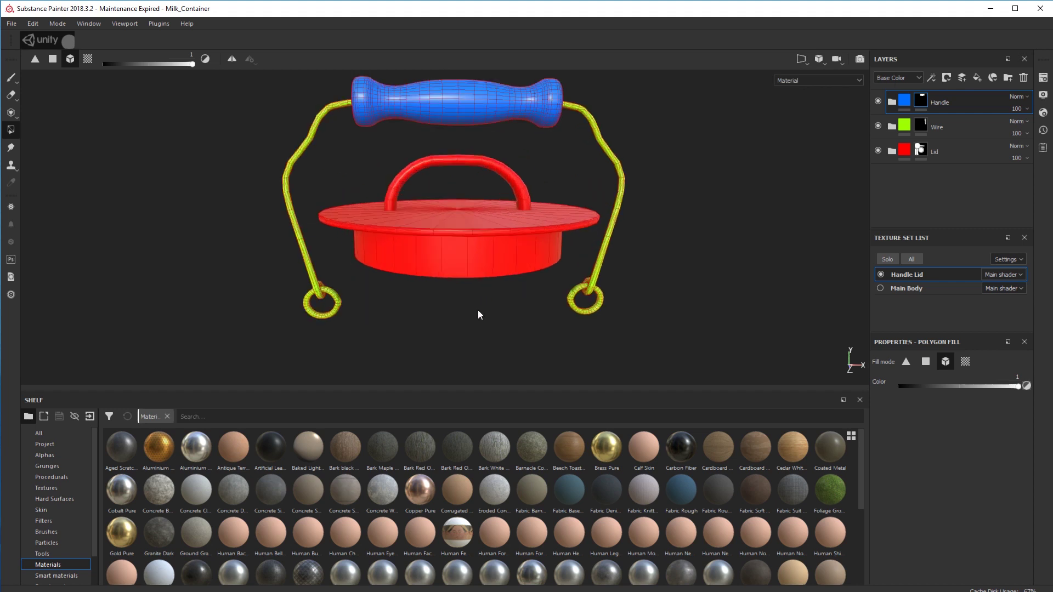
alt+drag(478, 310, 452, 360)
alt+middle_drag(465, 278, 469, 318)
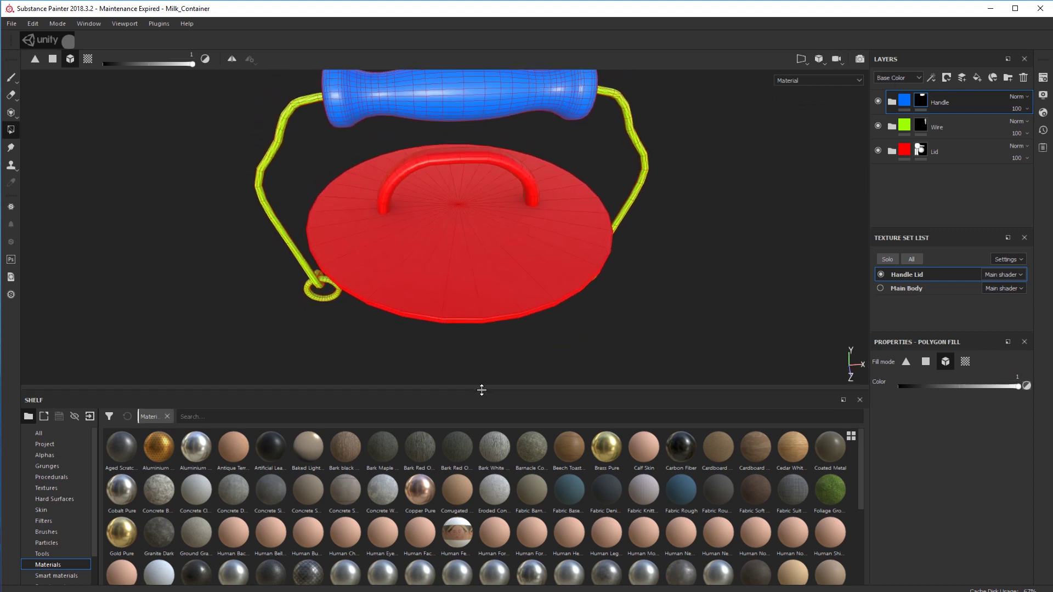
drag(480, 390, 487, 468)
alt+drag(645, 385, 651, 341)
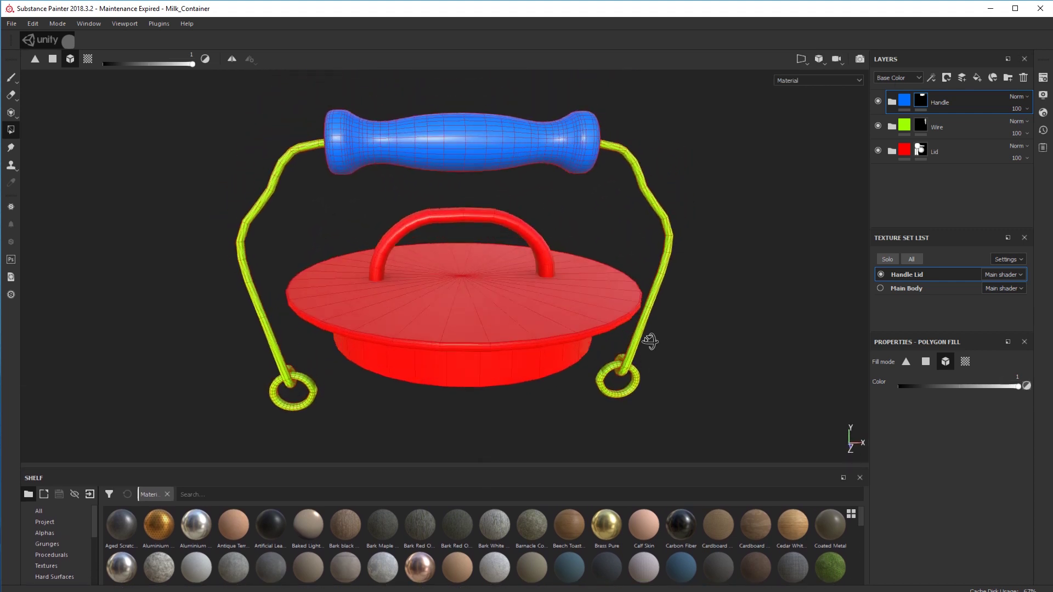
alt+middle_drag(651, 342, 678, 348)
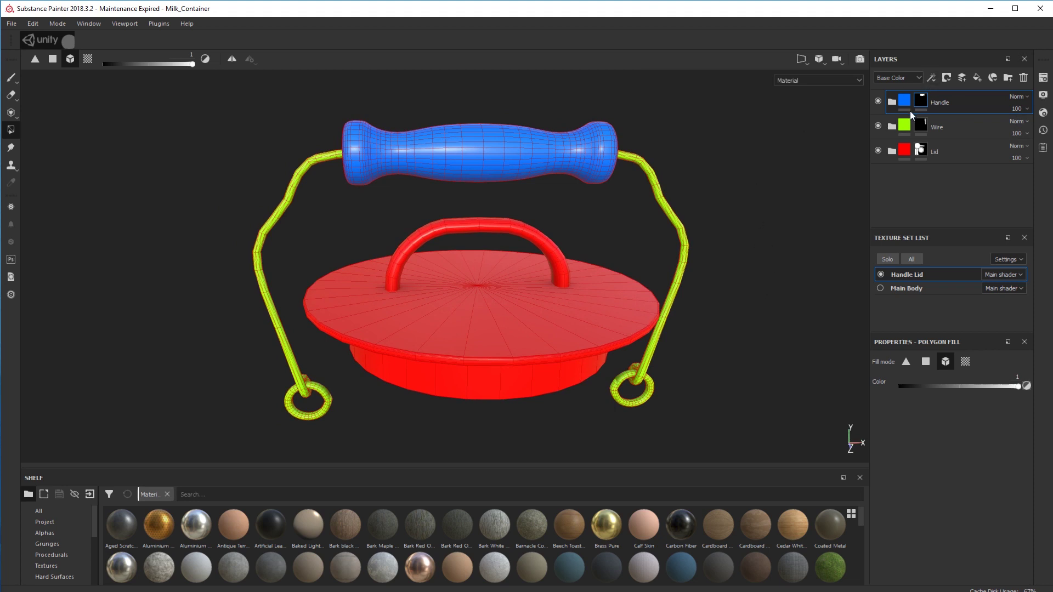
Expand the Handle folder and inspect the color-coded lid, wire and handle from several angles.
click(890, 103)
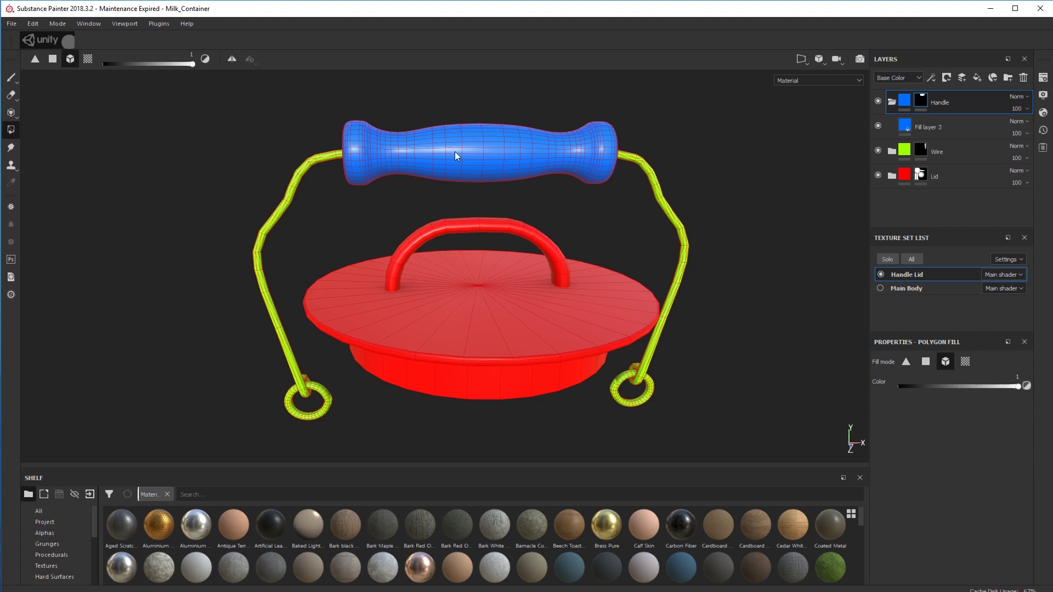
alt+drag(700, 346, 779, 357)
alt+middle_drag(570, 386, 625, 351)
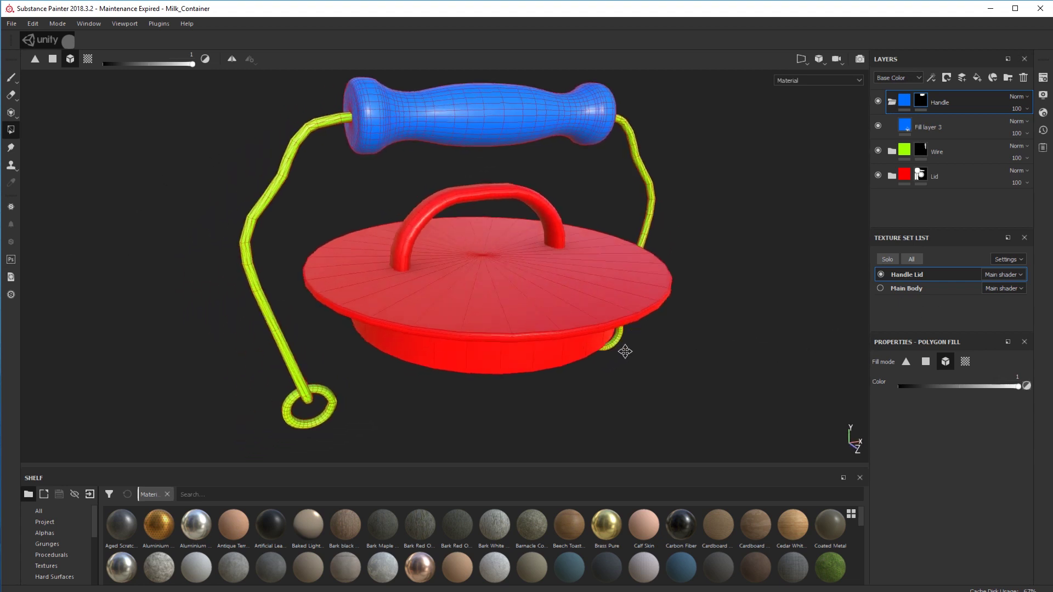
scroll(631, 360, up, 2)
scroll(631, 360, down, 4)
alt+drag(563, 404, 491, 406)
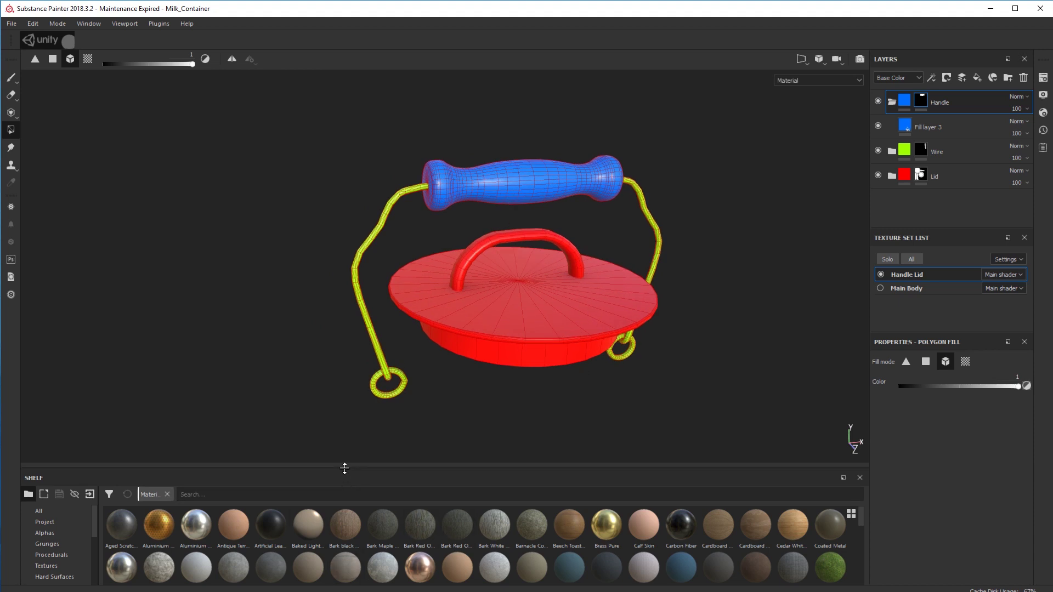
Enlarge the shelf and add the Old Knotty Wood material as a layer inside the Handle folder.
drag(344, 468, 348, 428)
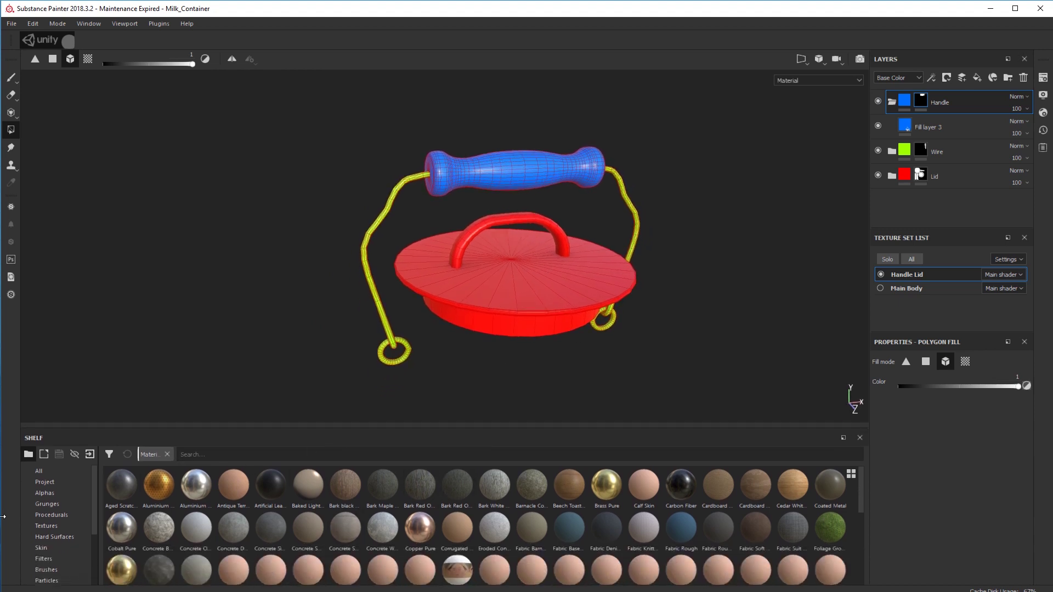
scroll(41, 534, down, 3)
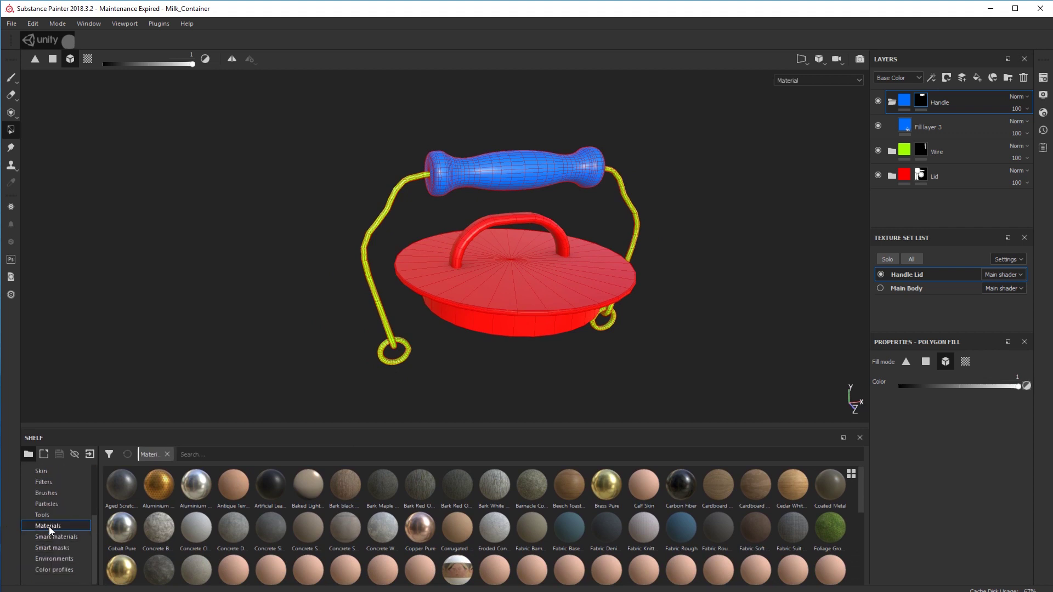
scroll(434, 525, down, 3)
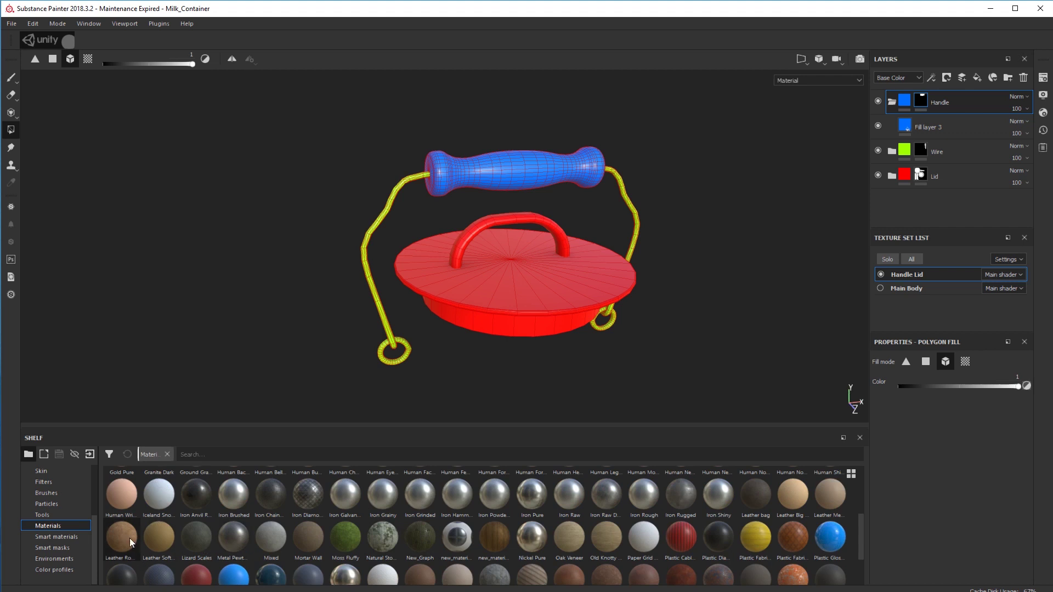
scroll(617, 531, down, 2)
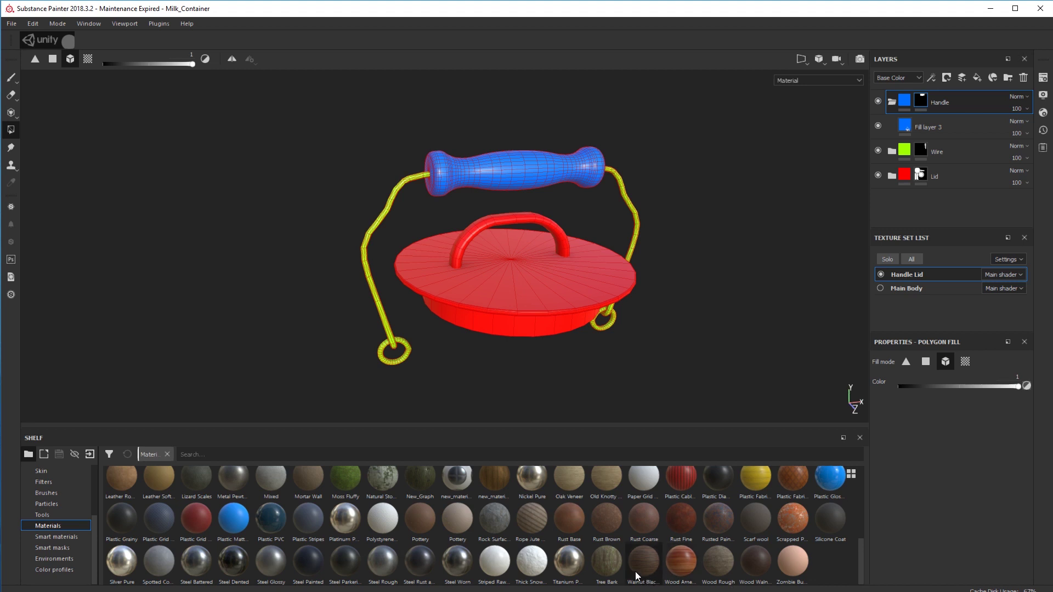
scroll(577, 483, up, 2)
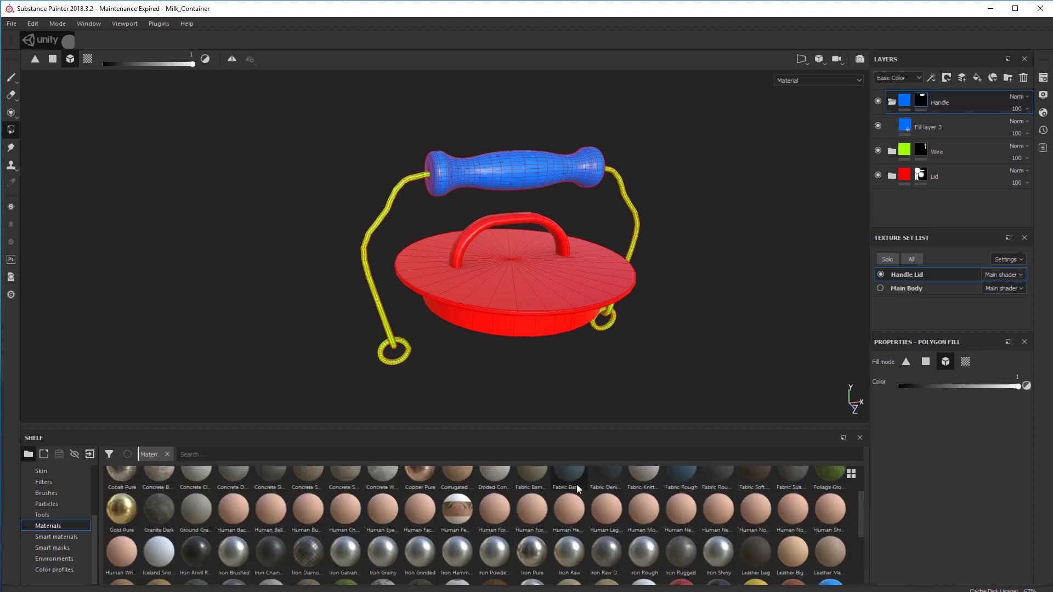
scroll(577, 550, down, 3)
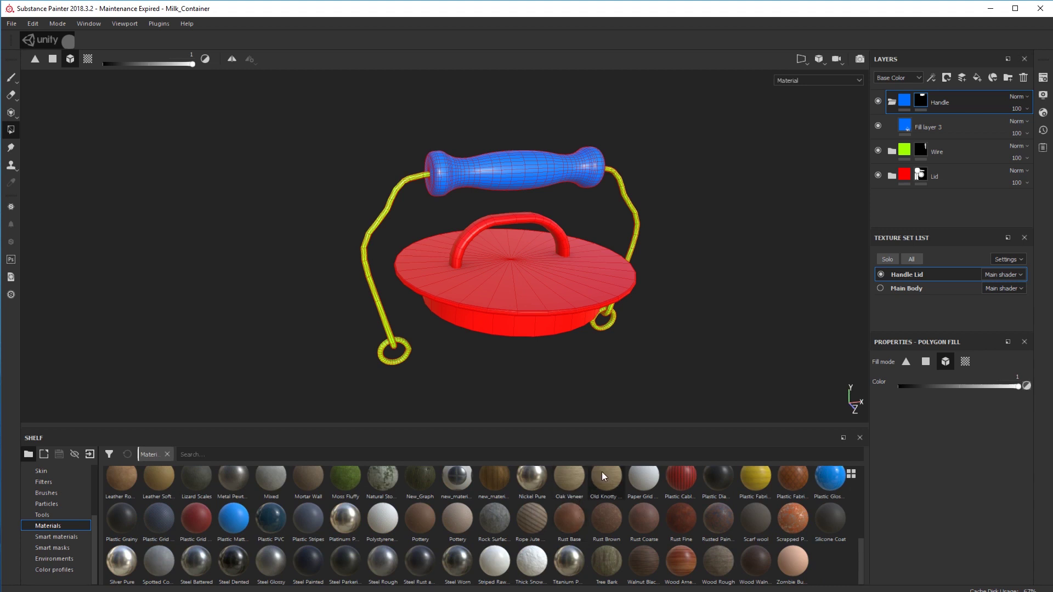
drag(603, 478, 908, 105)
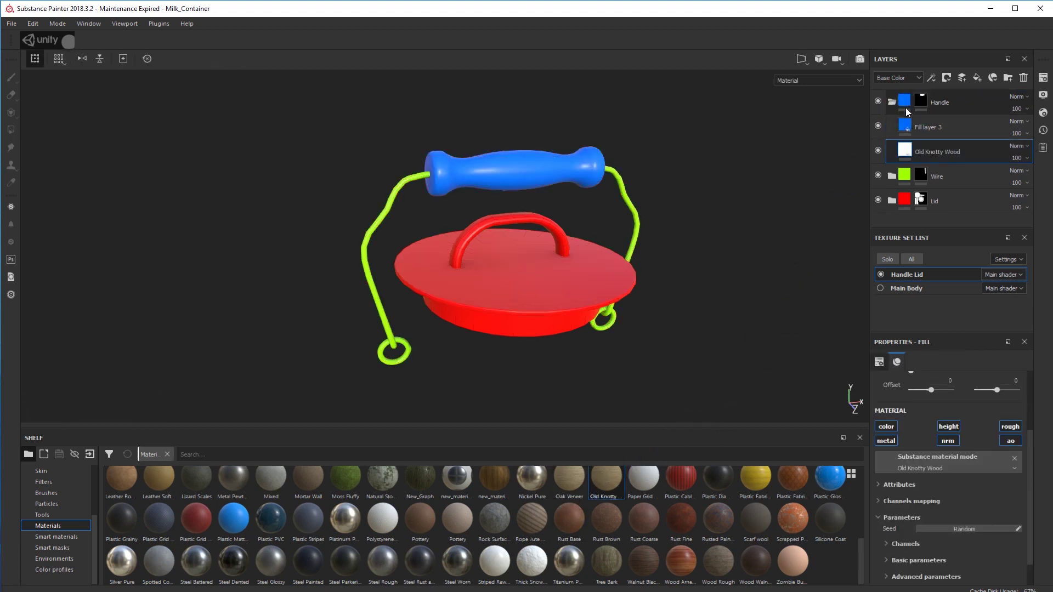
Hide the plain blue fill layer and move the Old Knotty Wood layer above it inside the Handle folder.
click(877, 126)
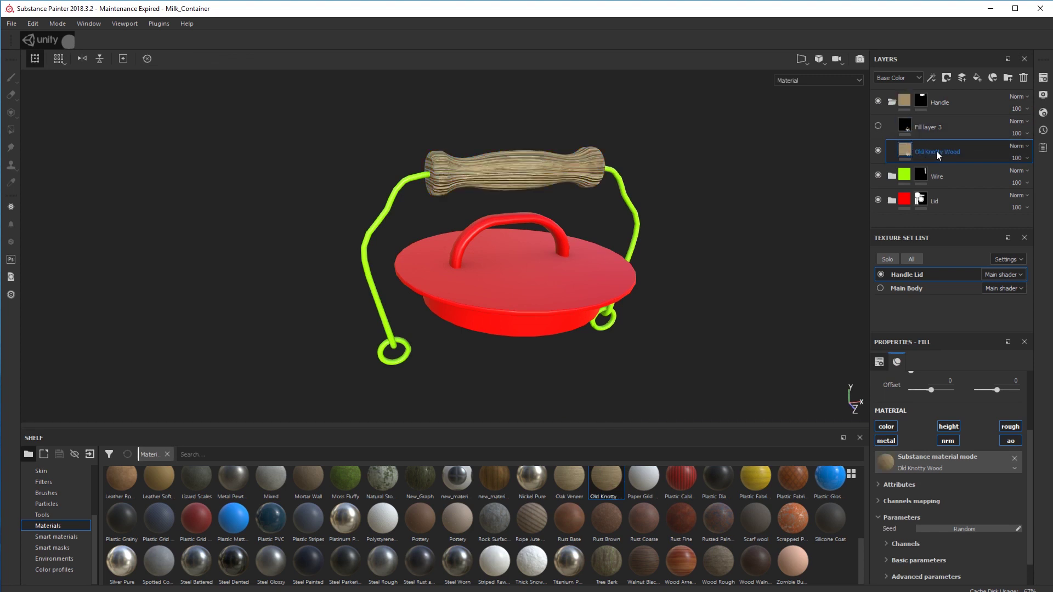
drag(936, 151, 941, 117)
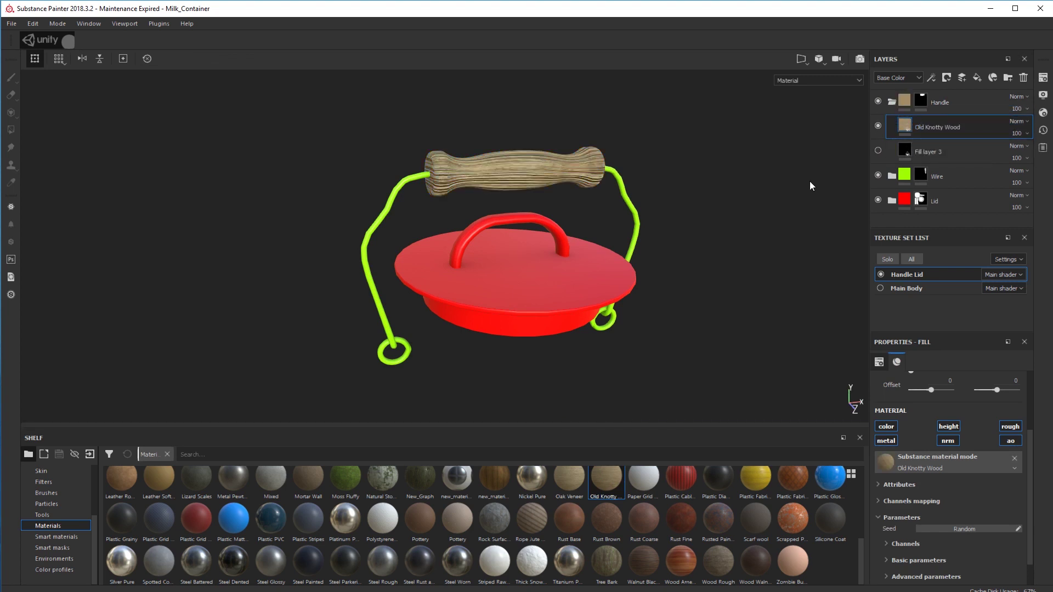
alt+drag(724, 240, 644, 252)
scroll(933, 406, up, 3)
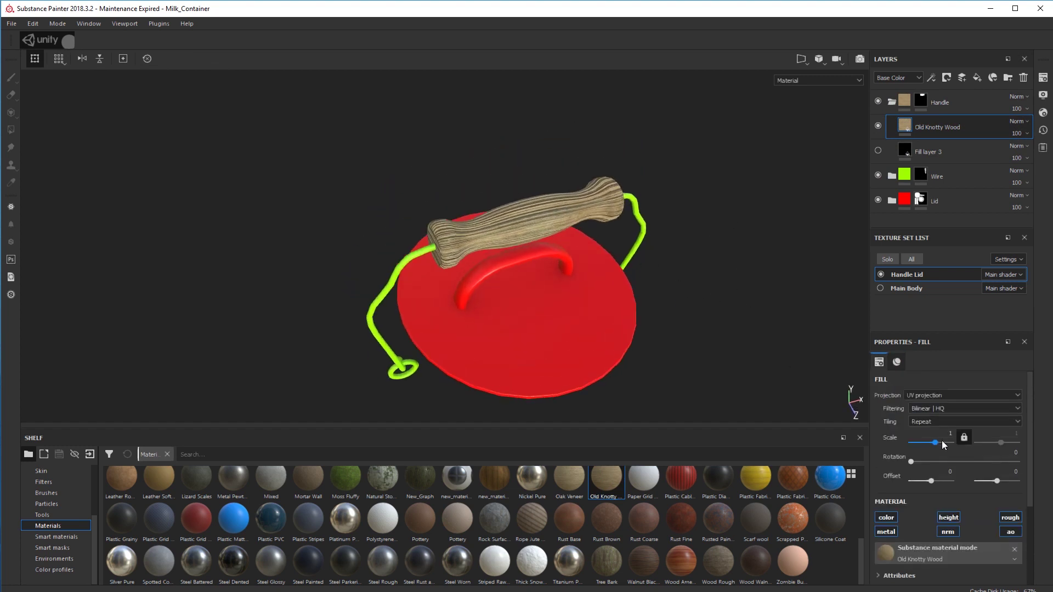
Switch the Old Knotty Wood layer's projection to Tri-planar projection and try scaling the grain to 5.16.
click(939, 395)
click(938, 412)
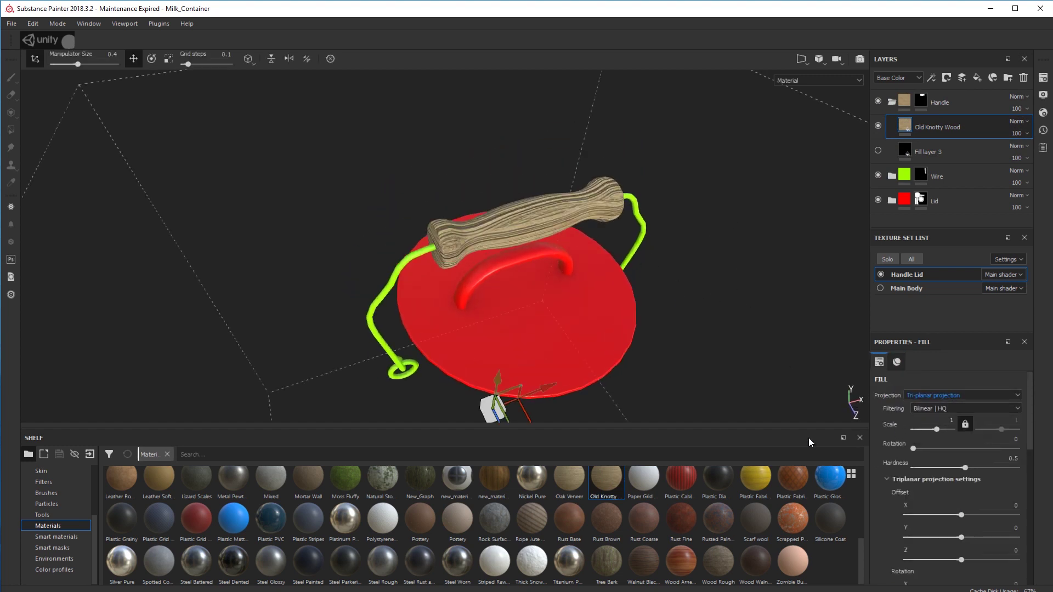
alt+drag(698, 385, 307, 327)
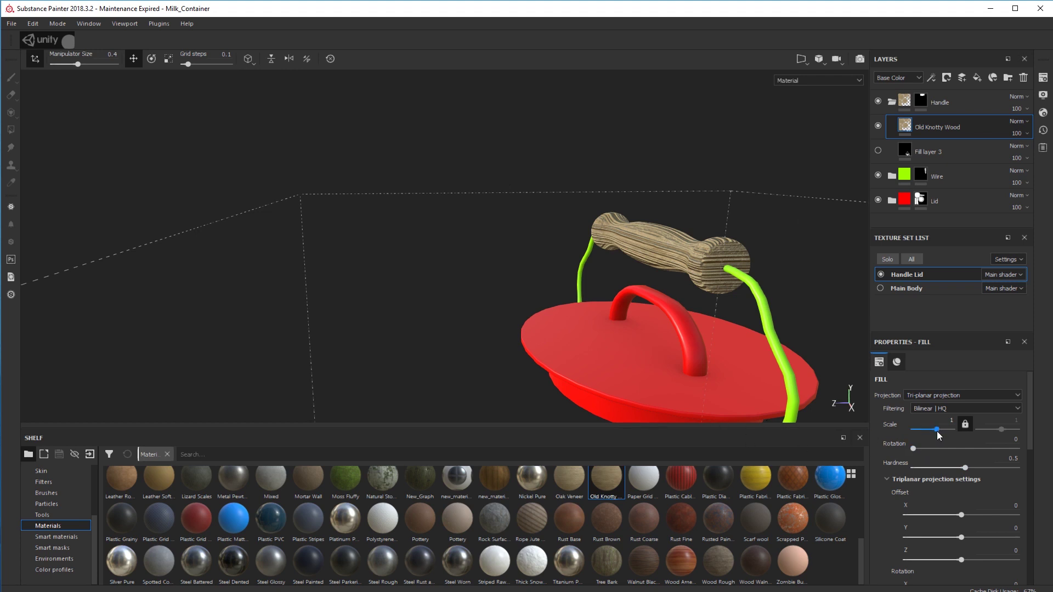
drag(937, 431, 939, 431)
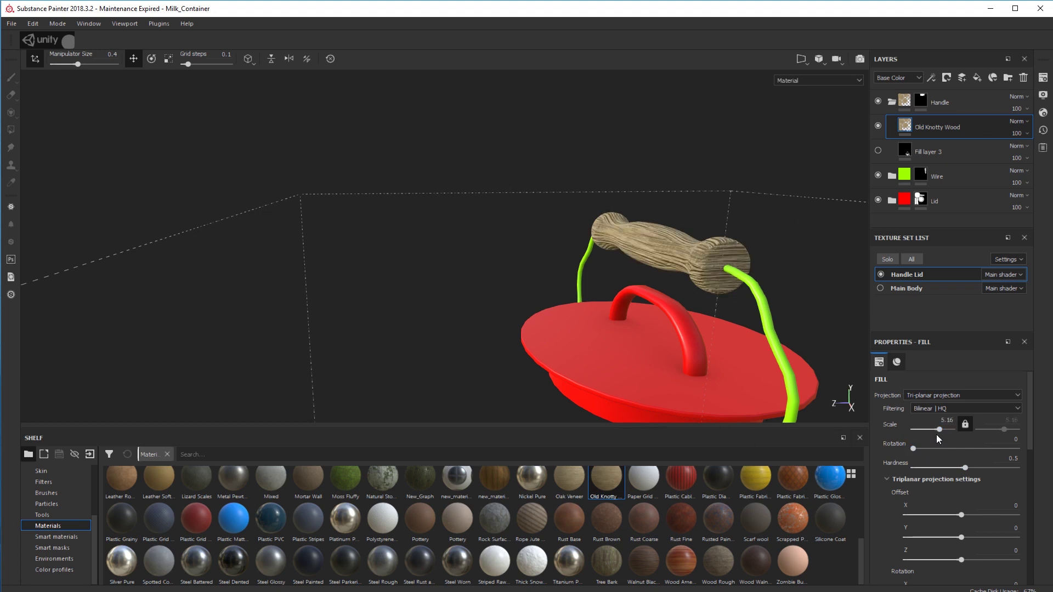
Try the Old Knotty Wood layer without its height channel, compare the handle's surface, and re-enable the channel.
scroll(951, 473, down, 5)
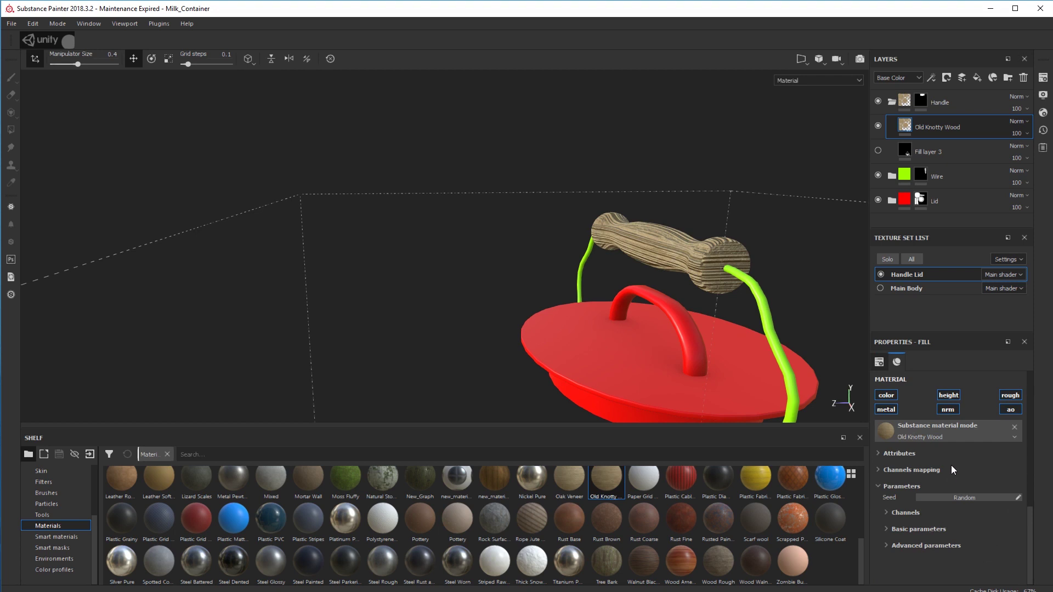
click(948, 394)
alt+drag(482, 348, 752, 345)
alt+middle_drag(538, 296, 544, 337)
scroll(545, 331, up, 3)
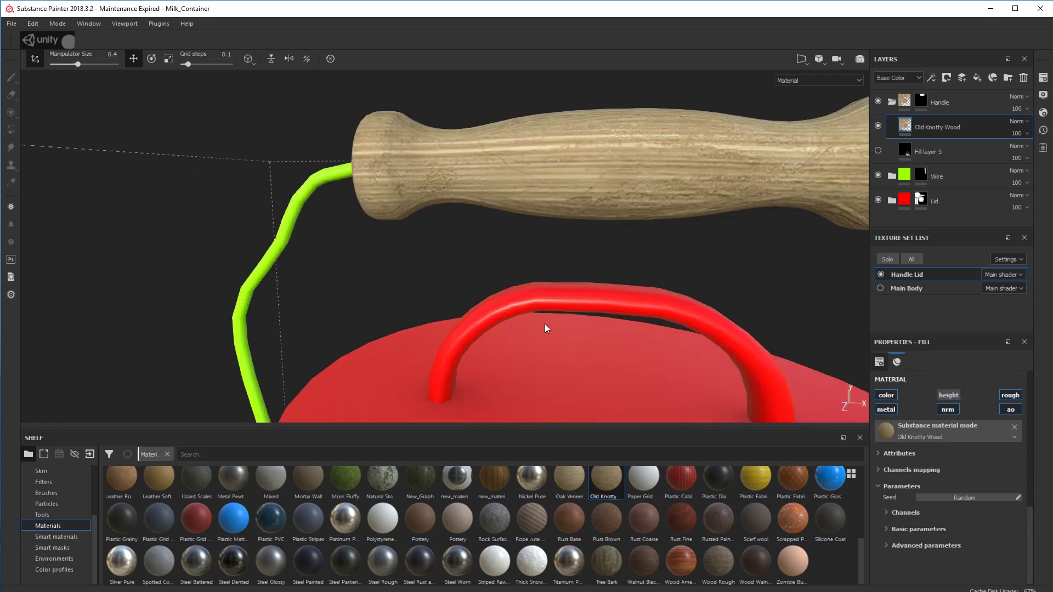
alt+drag(437, 263, 488, 291)
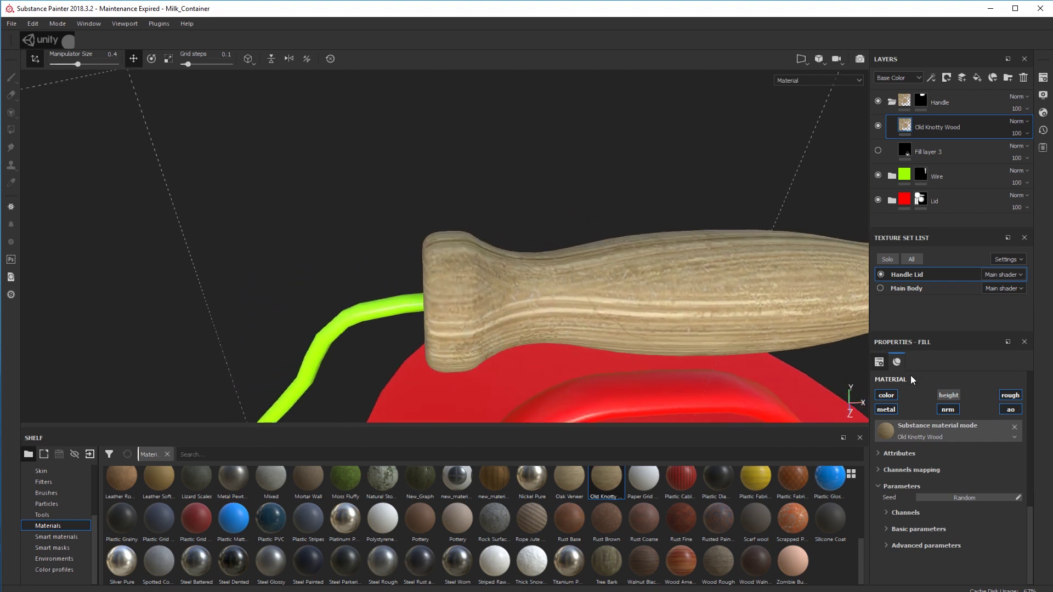
click(948, 395)
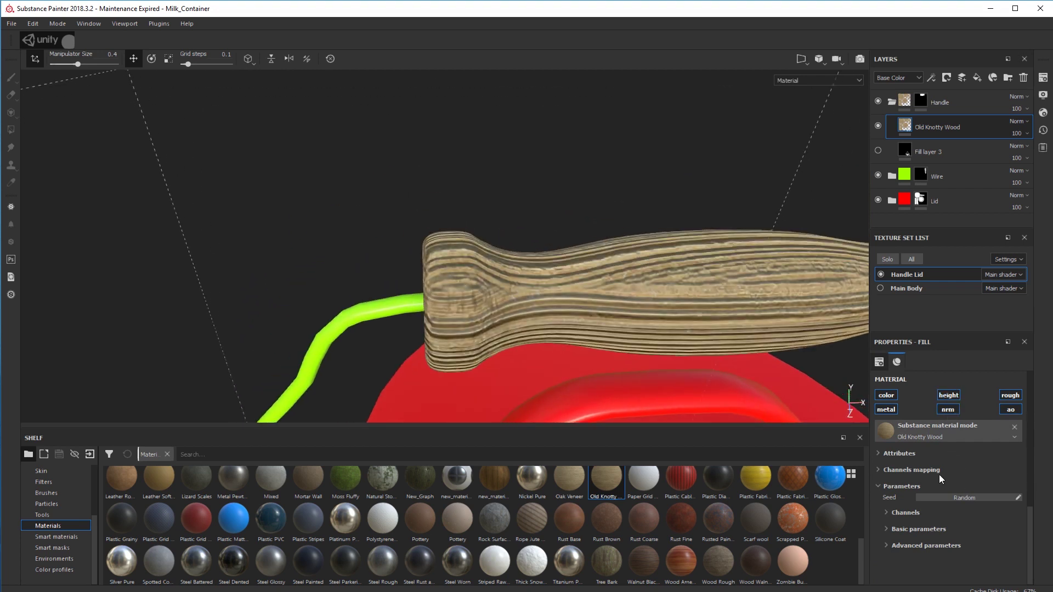
Reduce the Old Knotty Wood material's Height Range to 0.09 in its basic parameters.
scroll(937, 470, up, 3)
scroll(927, 497, down, 5)
scroll(917, 536, down, 5)
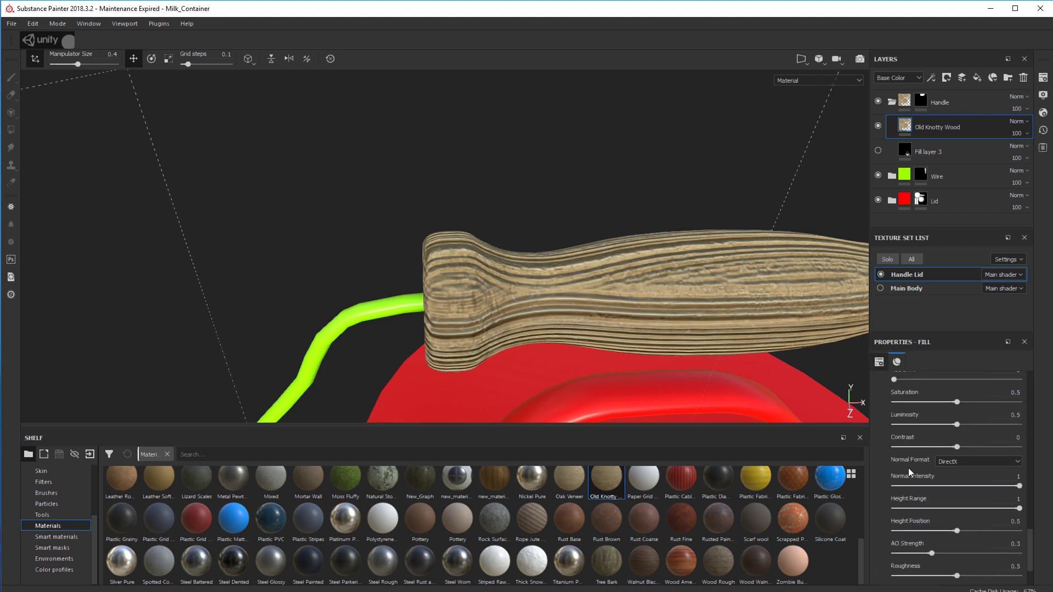
scroll(930, 475, down, 2)
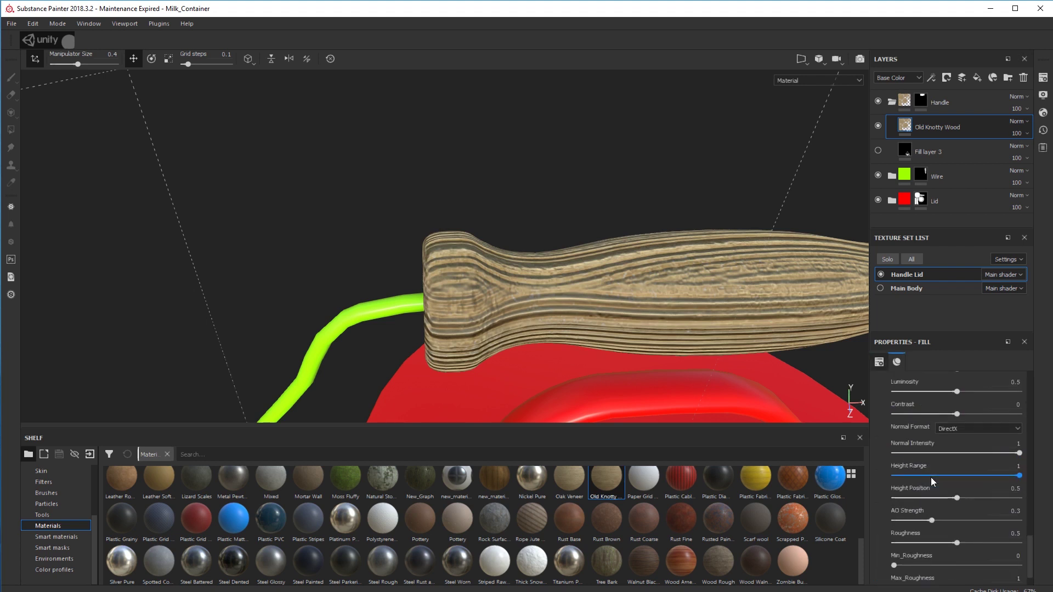
drag(1019, 475, 910, 498)
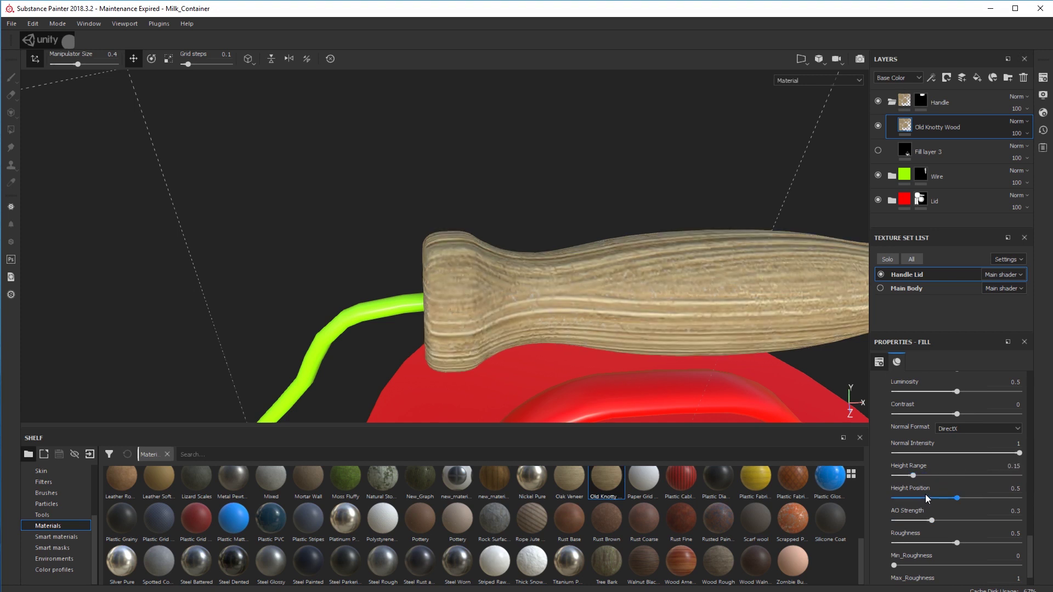
mouse_move(915, 476)
mouse_down()
mouse_move(894, 479)
mouse_move(915, 477)
mouse_up()
Inspect the handle's wood relief from several angles and distances.
alt+drag(557, 353, 685, 353)
alt+middle_drag(764, 315, 632, 326)
alt+drag(631, 326, 678, 264)
scroll(613, 318, up, 2)
scroll(598, 329, down, 4)
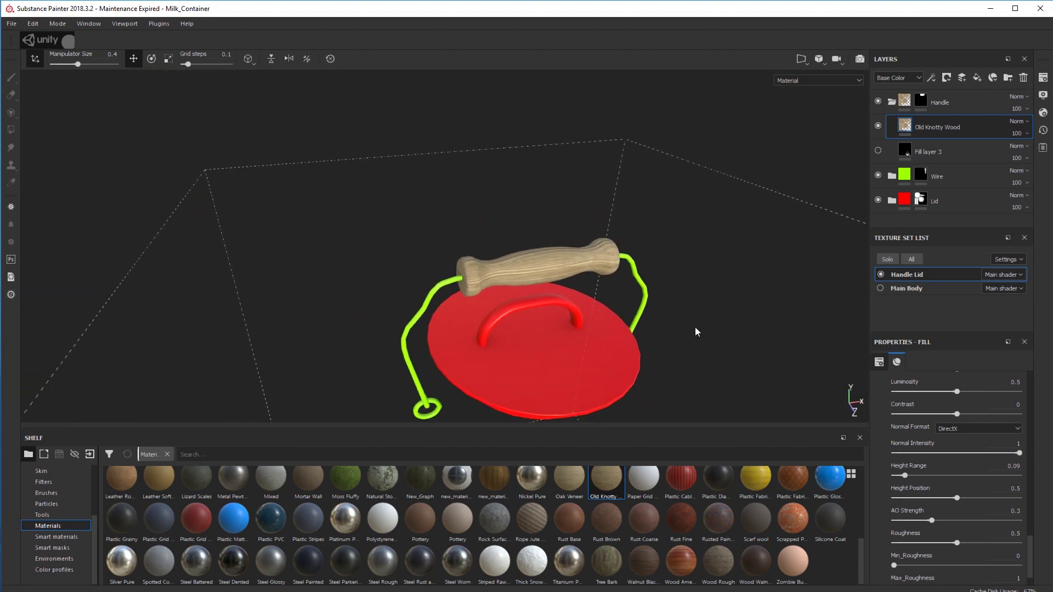
alt+drag(696, 331, 692, 280)
scroll(667, 306, up, 5)
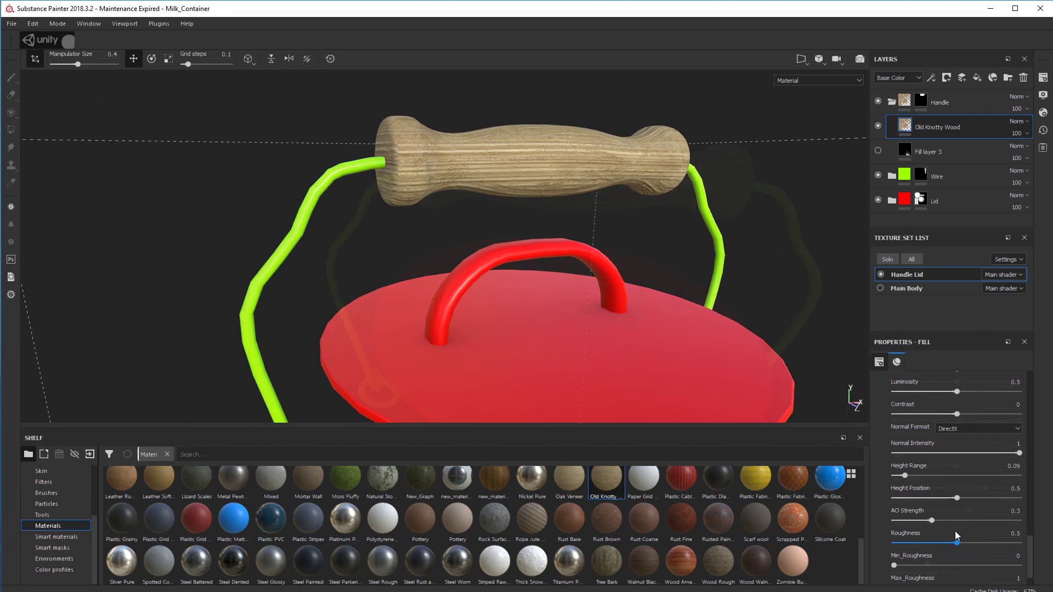
key(f)
scroll(936, 502, up, 4)
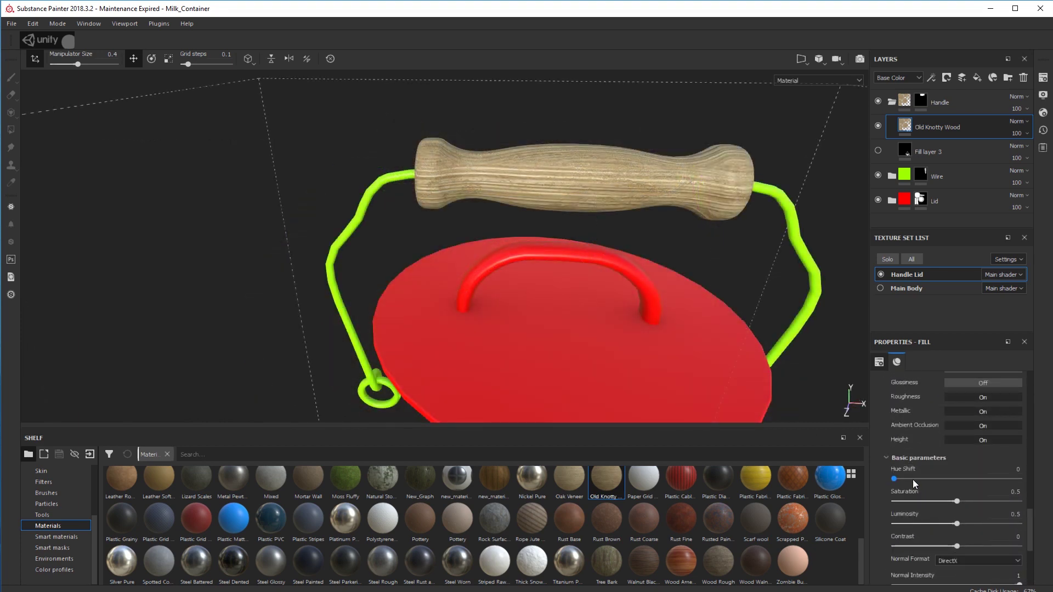
Review the triplanar projection settings and examine the wood grain along the handle and at its ends.
click(903, 461)
scroll(905, 457, up, 5)
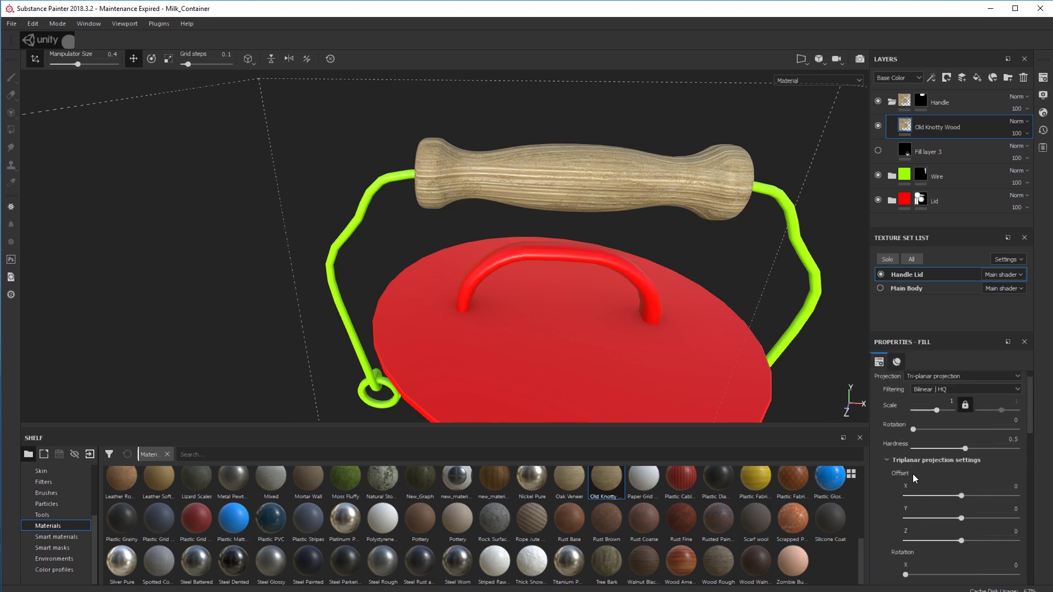
scroll(949, 485, down, 5)
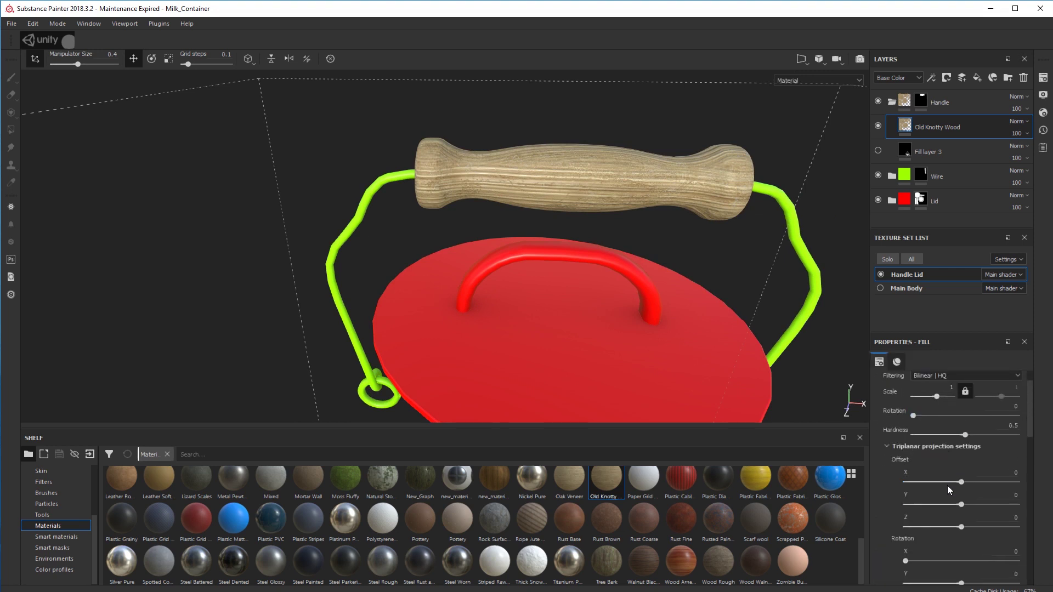
scroll(941, 486, up, 1)
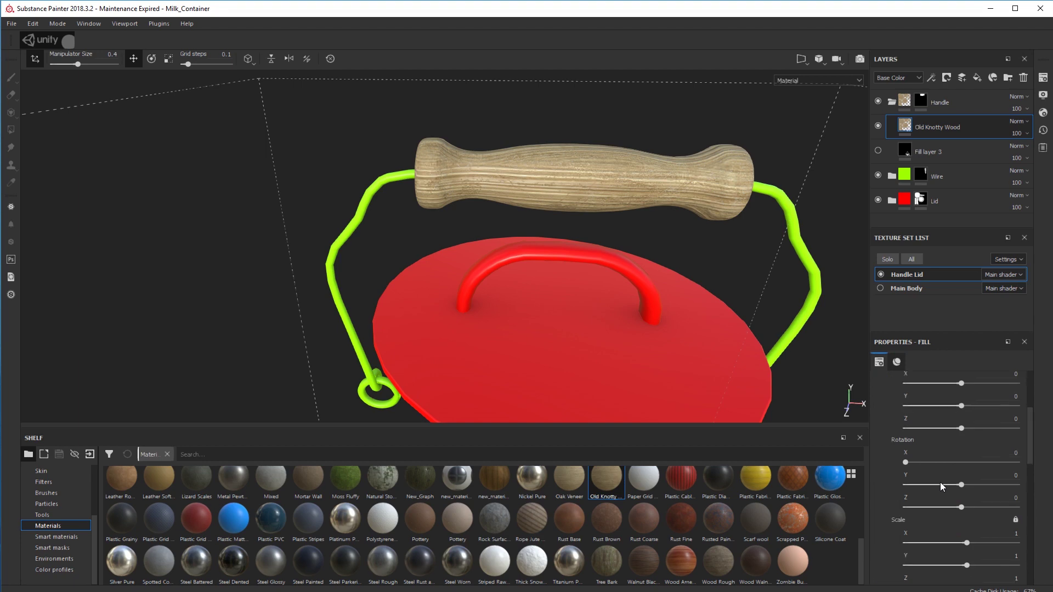
alt+drag(184, 321, 434, 248)
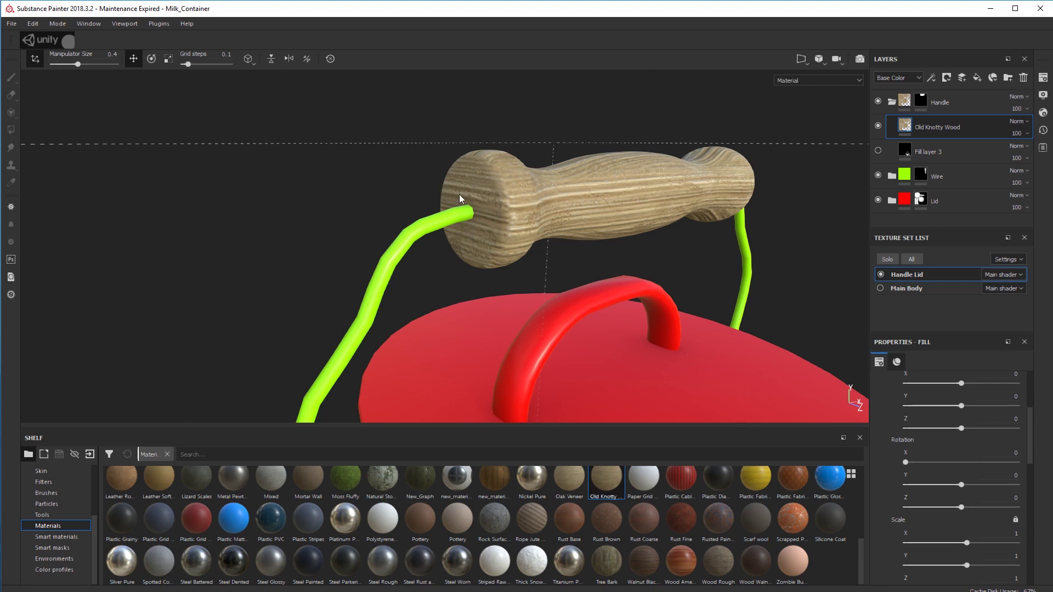
alt+drag(347, 312, 419, 186)
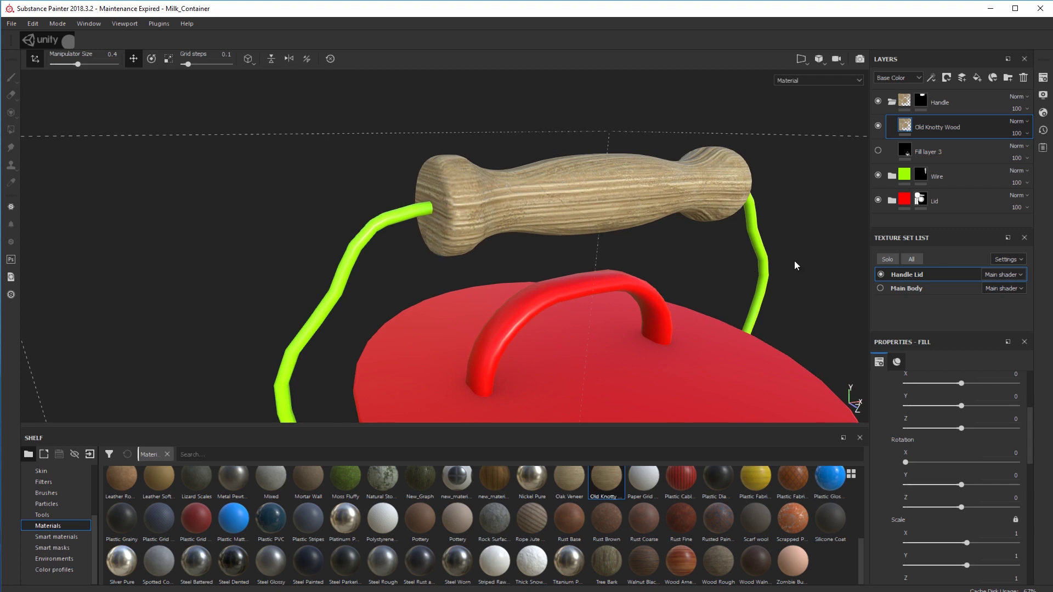
alt+drag(795, 262, 688, 314)
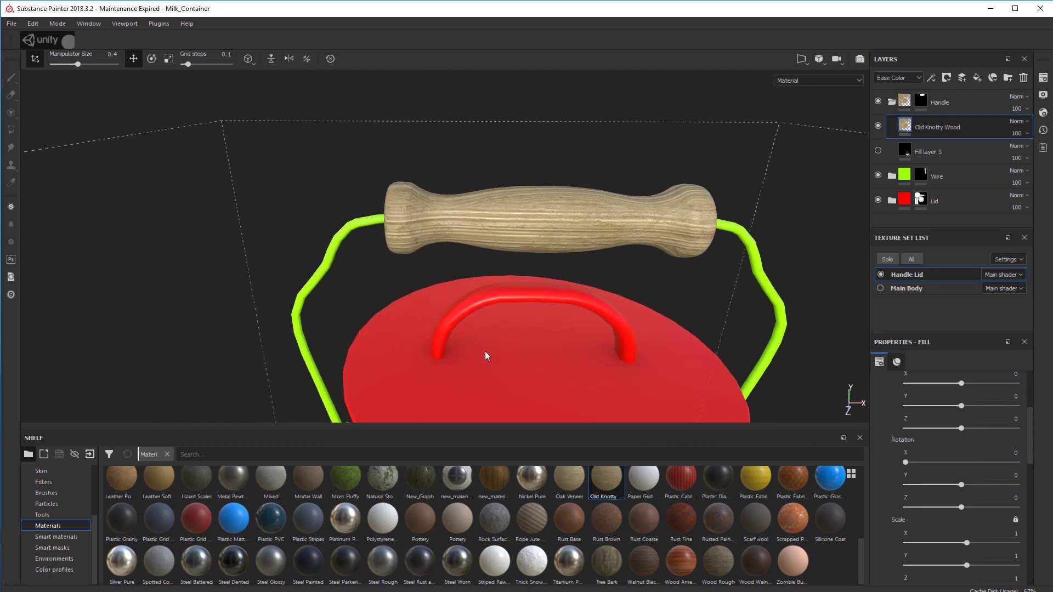
alt+drag(487, 355, 427, 245)
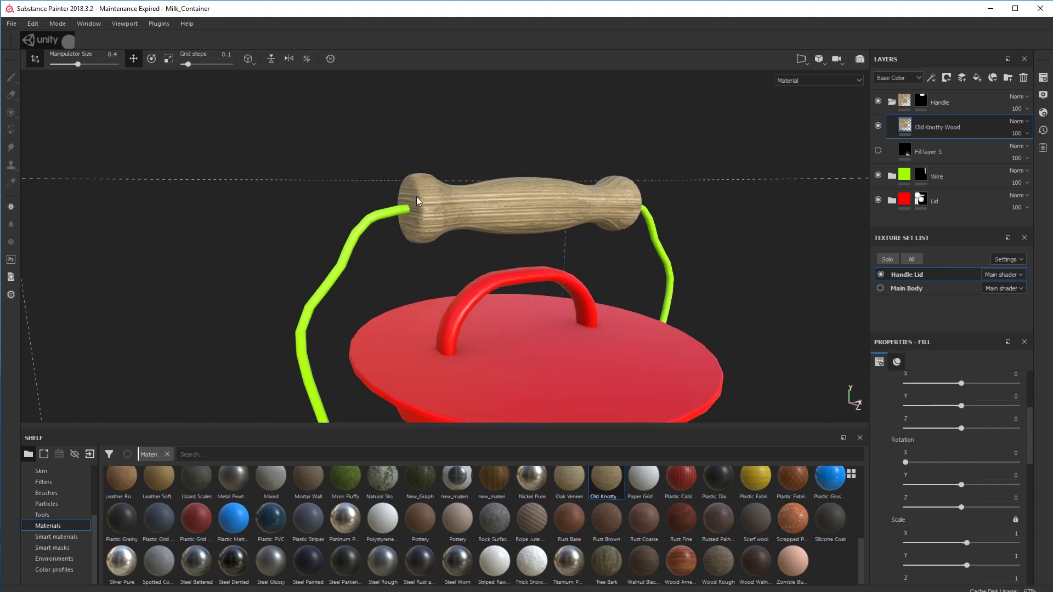
alt+drag(814, 285, 704, 314)
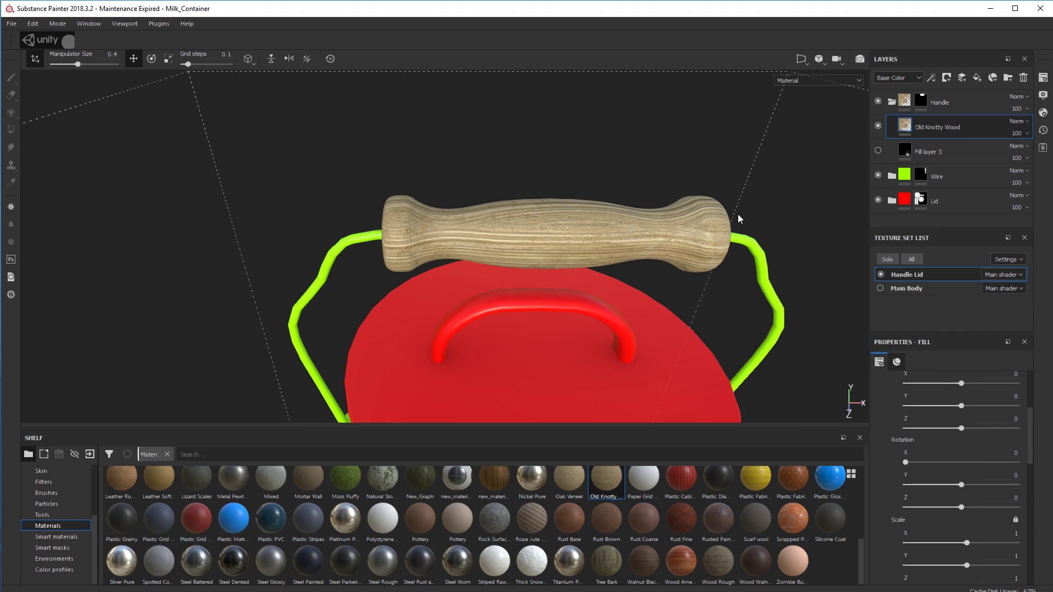
Set the wood projection's scale to 1.53, rotation to 180 and hardness to 0.
scroll(927, 482, up, 5)
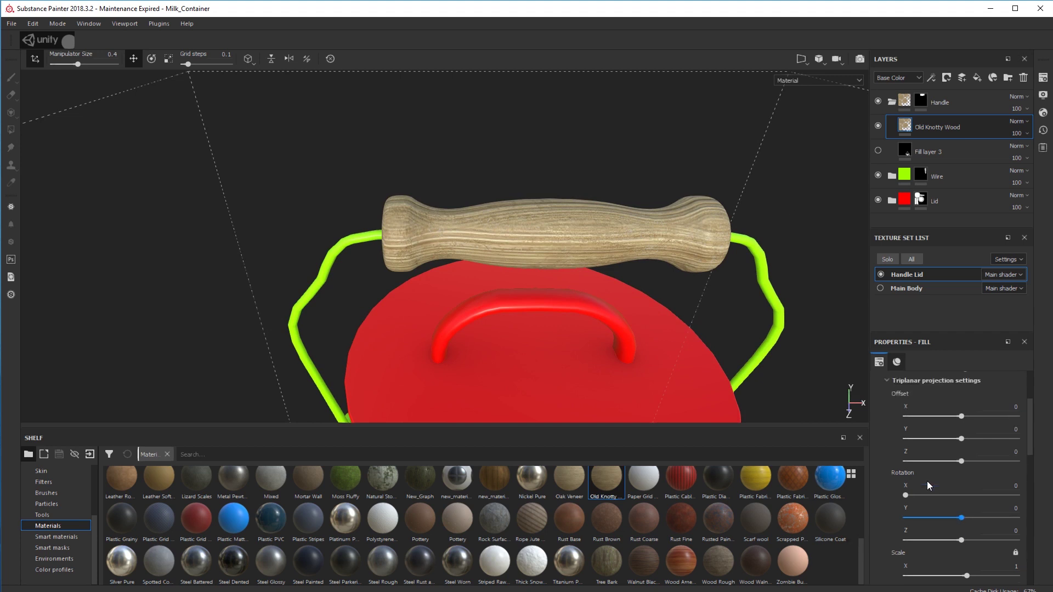
drag(936, 428, 850, 455)
mouse_move(712, 297)
alt+mouse_down()
mouse_move(684, 313)
mouse_move(732, 292)
alt+mouse_up()
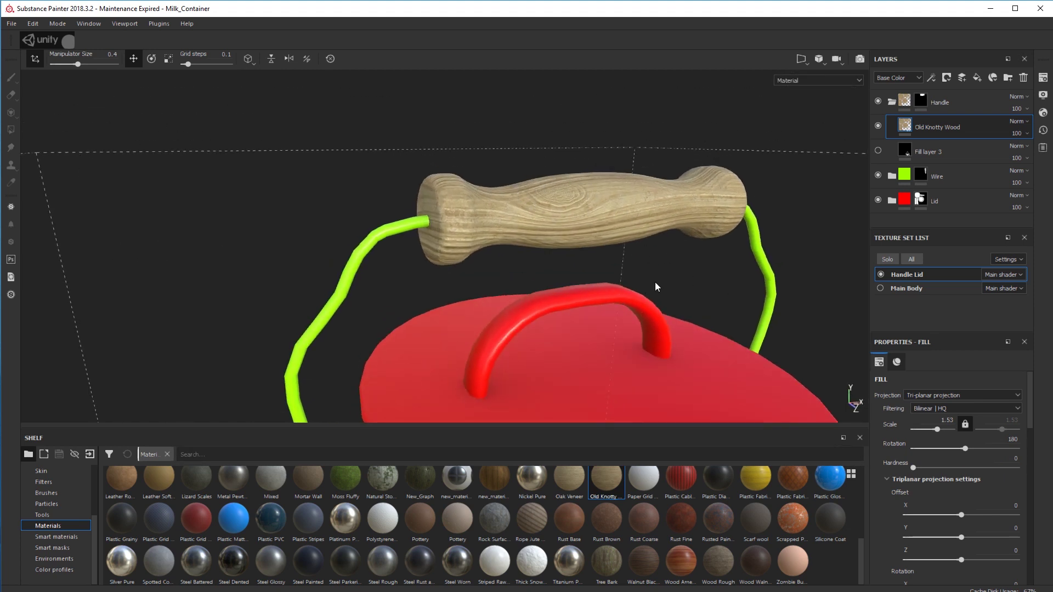
scroll(657, 285, down, 3)
alt+drag(657, 284, 724, 331)
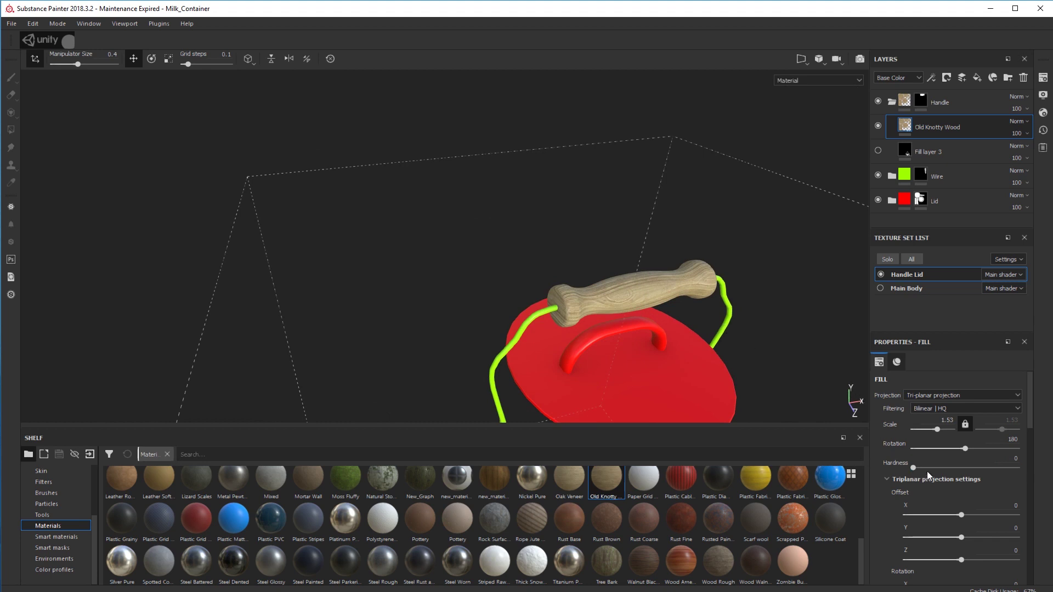
Shift the wood's triplanar offset to -0.5 in X and -0.34 in Y, checking the grain on the handle.
scroll(927, 472, down, 2)
drag(962, 482, 951, 503)
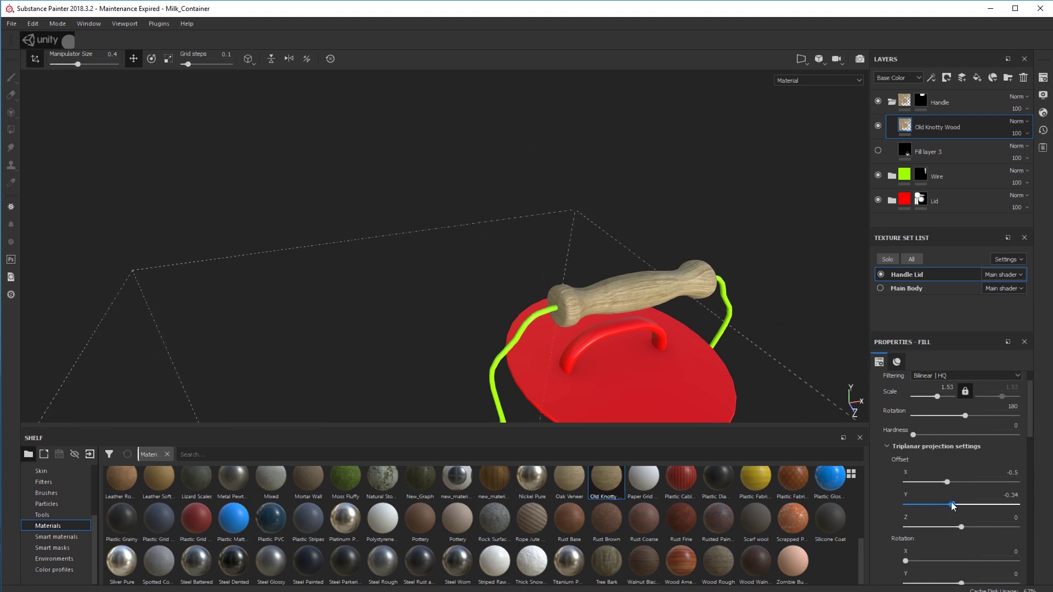
alt+drag(658, 325, 614, 307)
scroll(614, 304, up, 3)
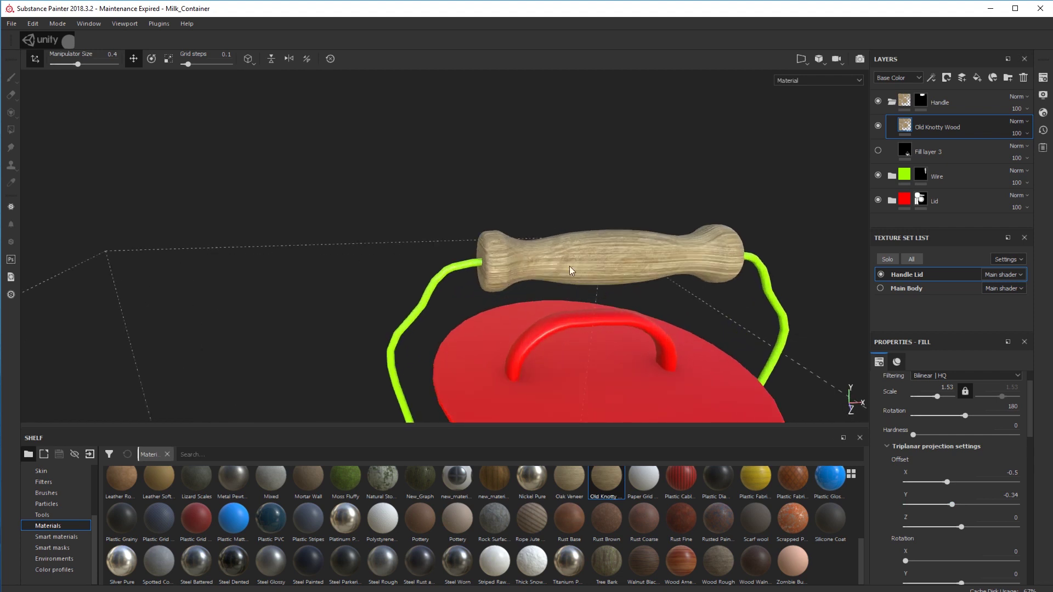
alt+drag(737, 287, 788, 212)
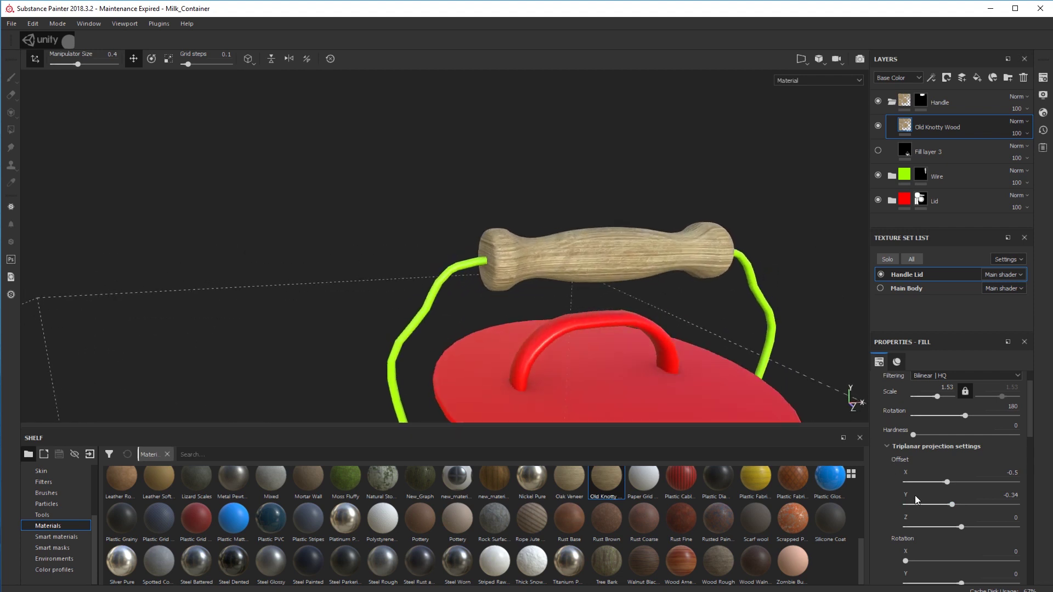
Set the wood's triplanar Z offset to 0.26 and check the handle from several angles.
click(961, 526)
drag(960, 522, 967, 526)
alt+drag(819, 192, 725, 277)
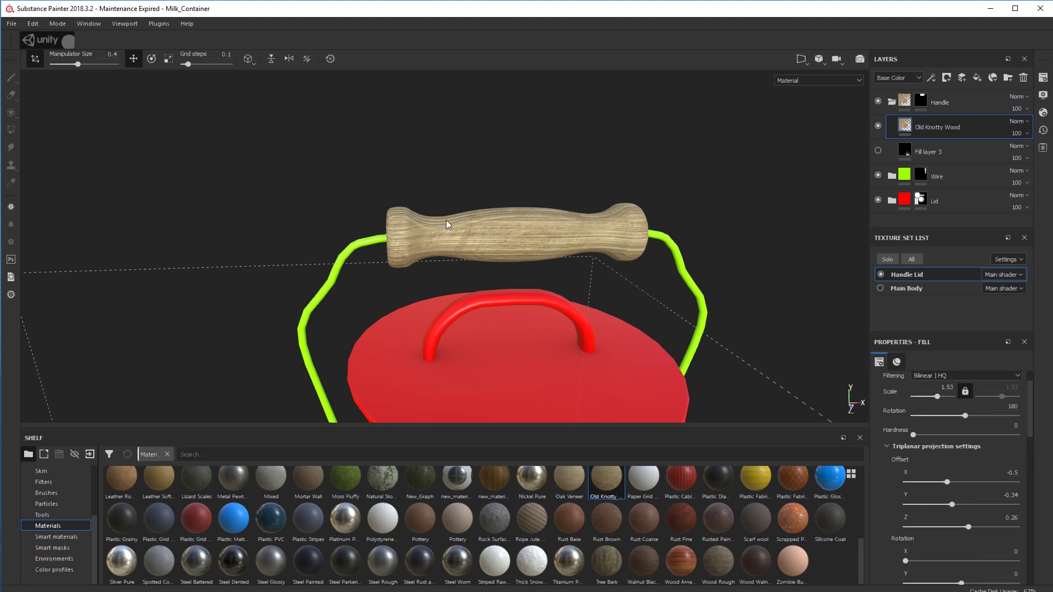
alt+drag(744, 297, 715, 283)
scroll(698, 294, down, 2)
alt+middle_drag(789, 340, 723, 264)
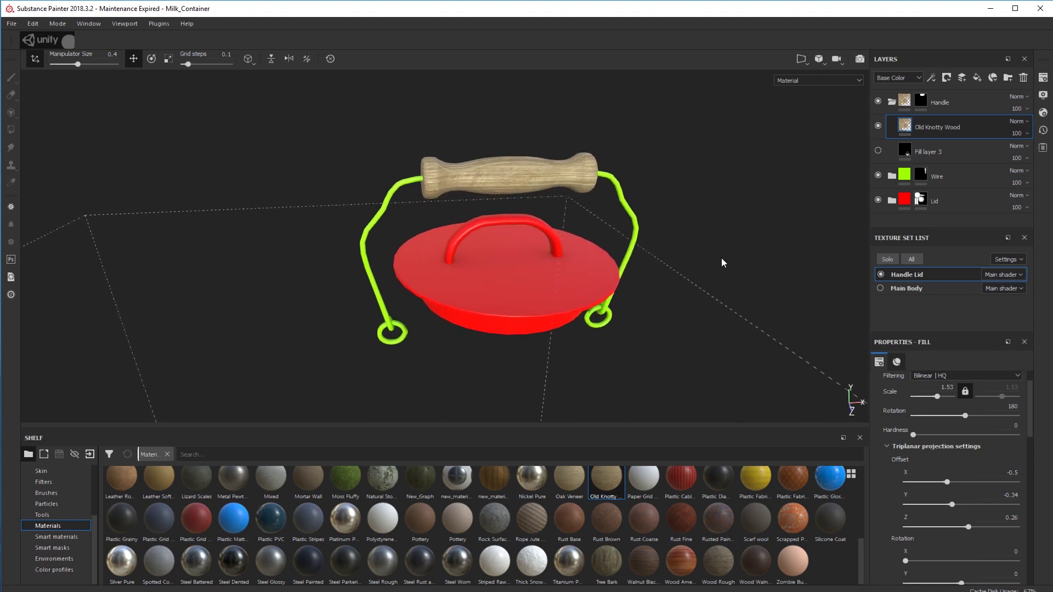
Delete the hidden Fill layer 3 from the Handle folder.
click(891, 148)
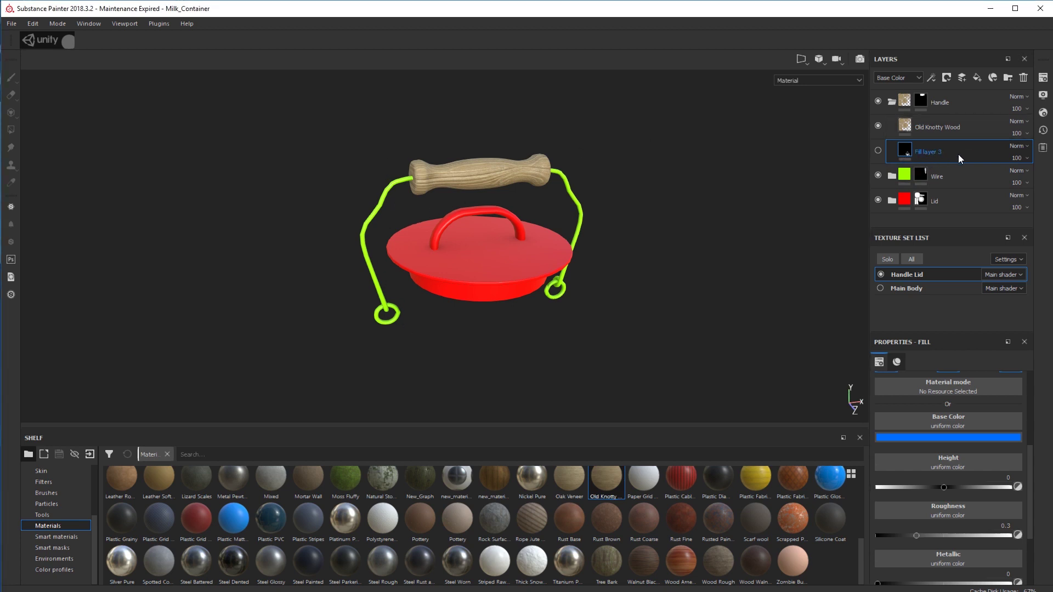
mouse_move(959, 153)
mouse_down()
mouse_move(985, 204)
mouse_move(953, 153)
mouse_up()
key(Delete)
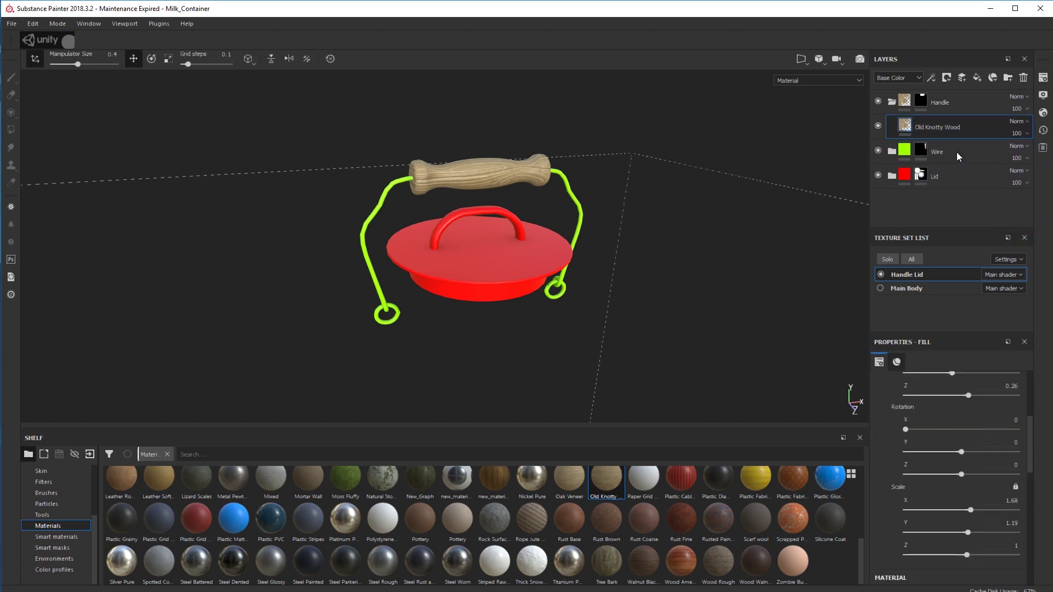
Collapse the Handle folder, then add the Steel Rough material to the Wire folder above its green fill layer.
click(894, 100)
click(893, 126)
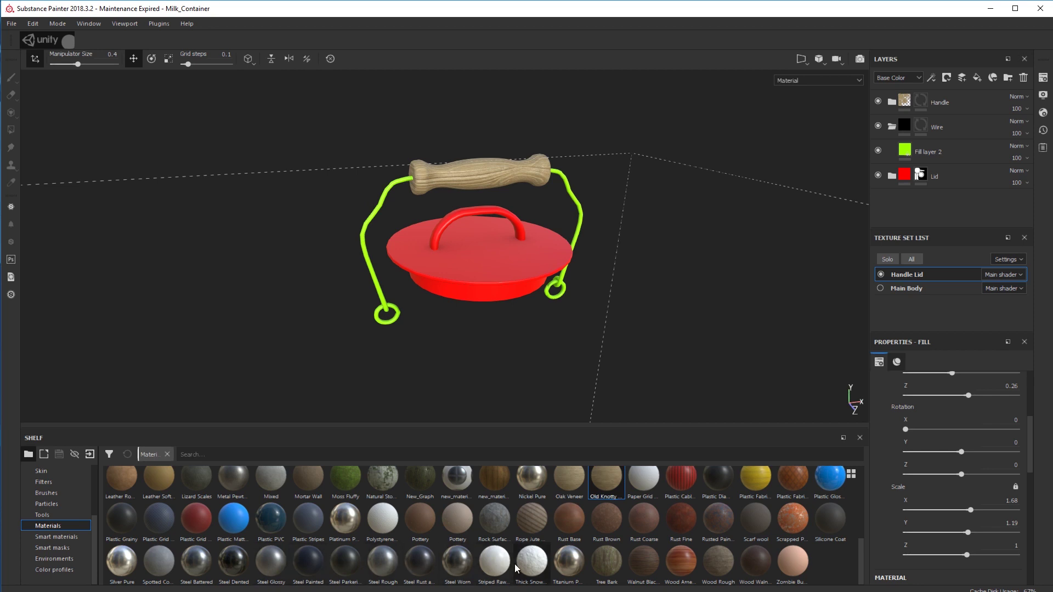
mouse_move(515, 569)
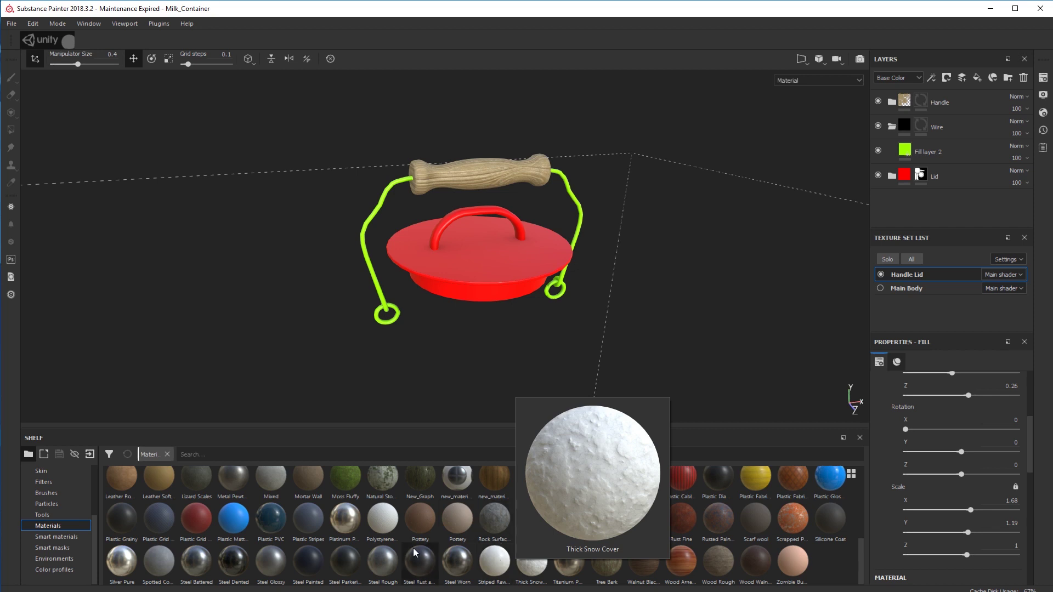
drag(382, 569, 959, 124)
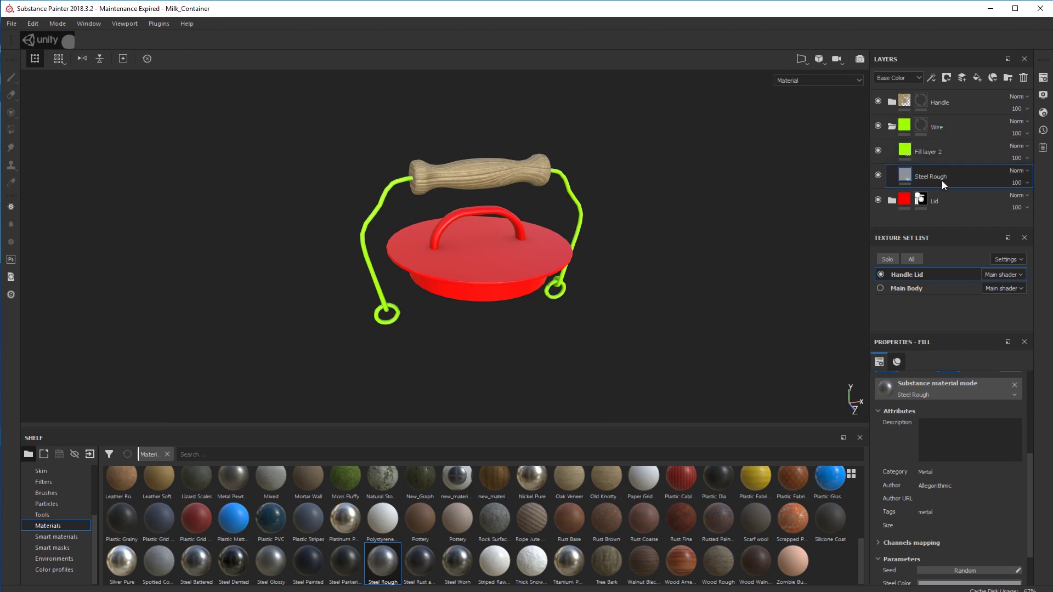
drag(942, 180, 941, 141)
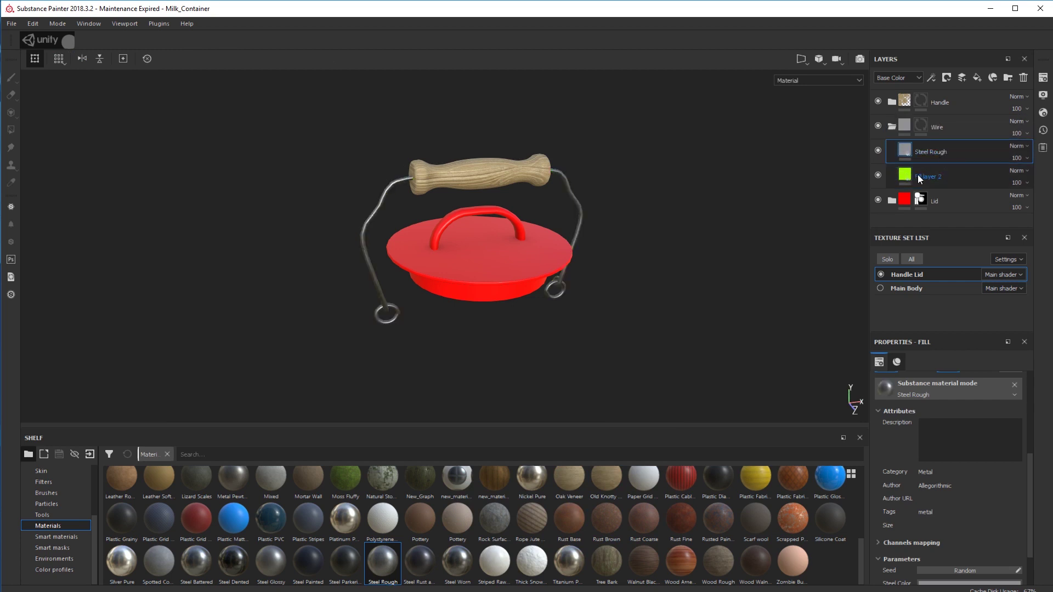
Check the steel wire from several angles, then hide and delete the green Fill layer 2 from the Wire folder.
alt+drag(711, 237, 325, 307)
alt+middle_drag(636, 324, 531, 299)
scroll(524, 299, up, 3)
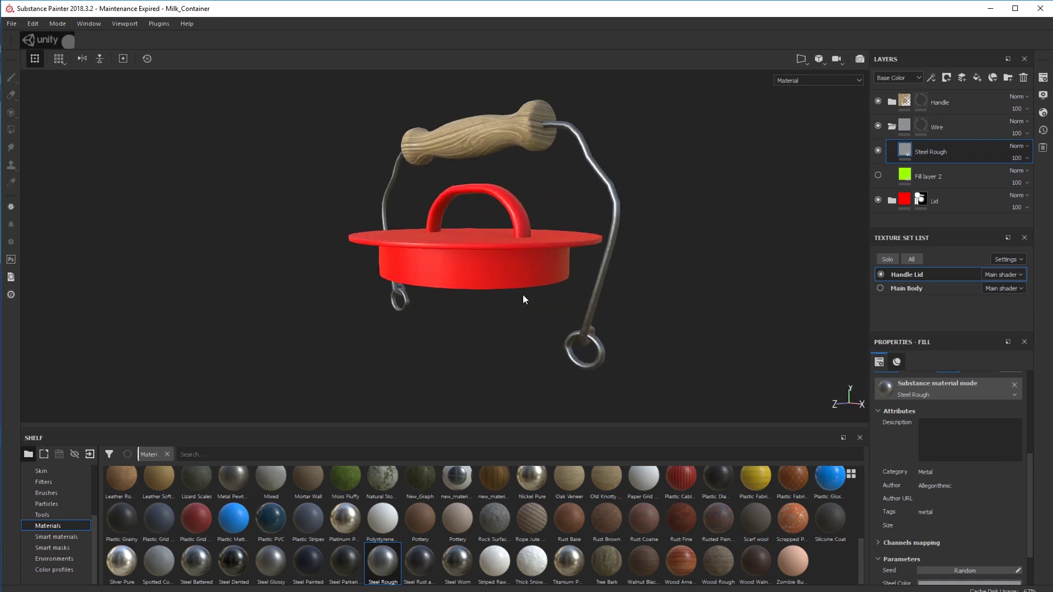
alt+drag(523, 301, 689, 286)
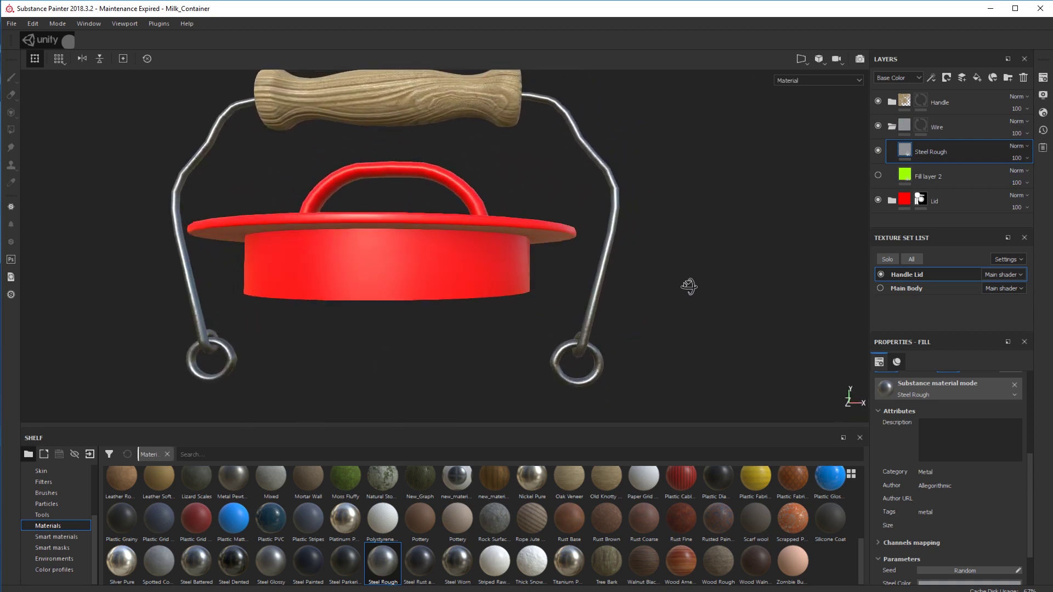
scroll(596, 285, down, 4)
alt+drag(579, 302, 479, 352)
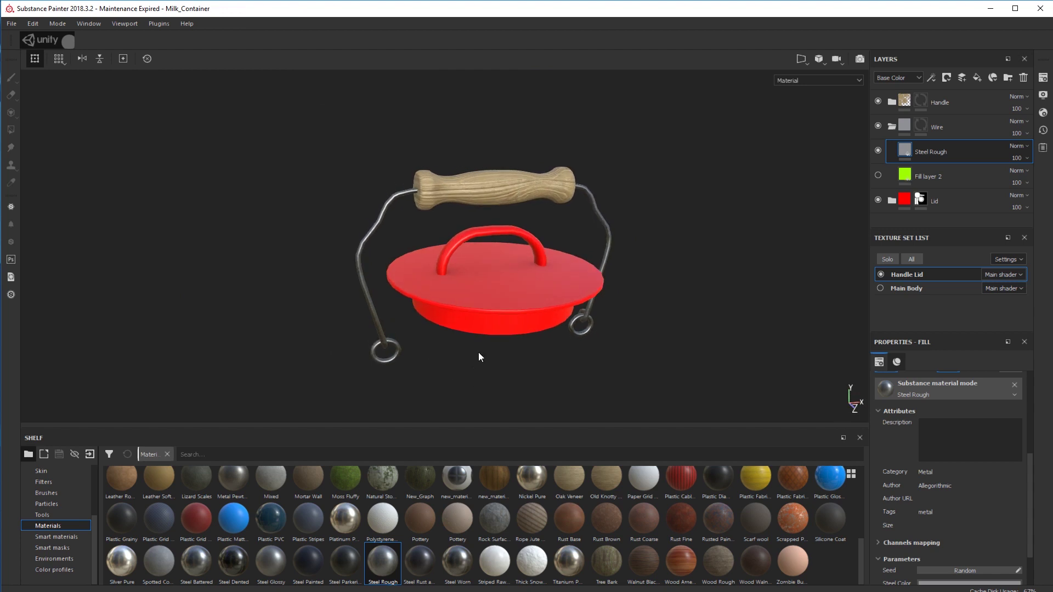
alt+drag(564, 268, 625, 274)
mouse_move(960, 170)
mouse_down()
mouse_move(999, 220)
mouse_move(952, 167)
mouse_up()
key(Delete)
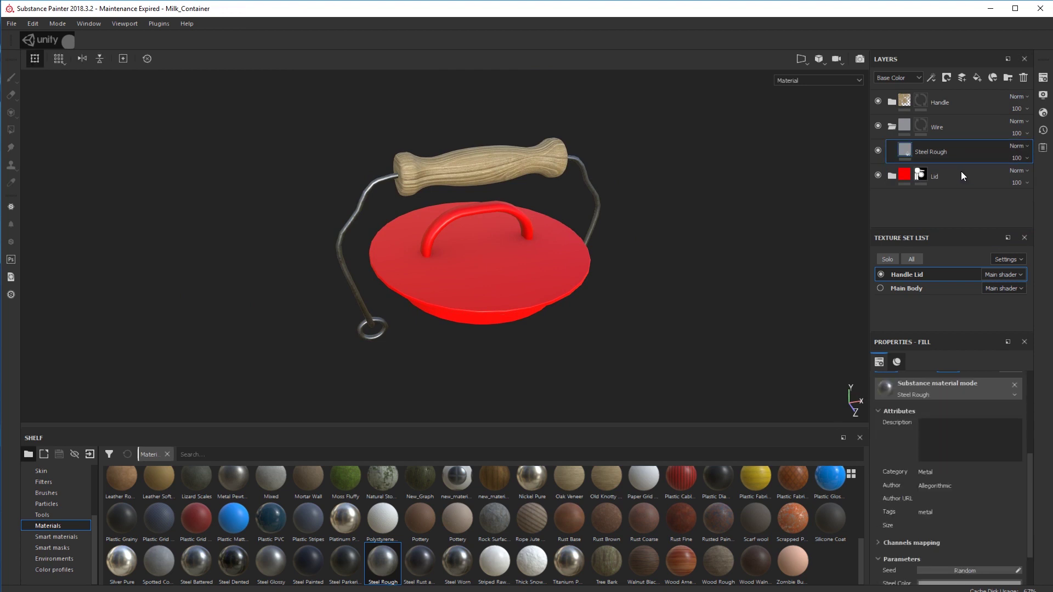
Expand the Lid folder, then show the Main Body texture set and make it the active one.
click(890, 177)
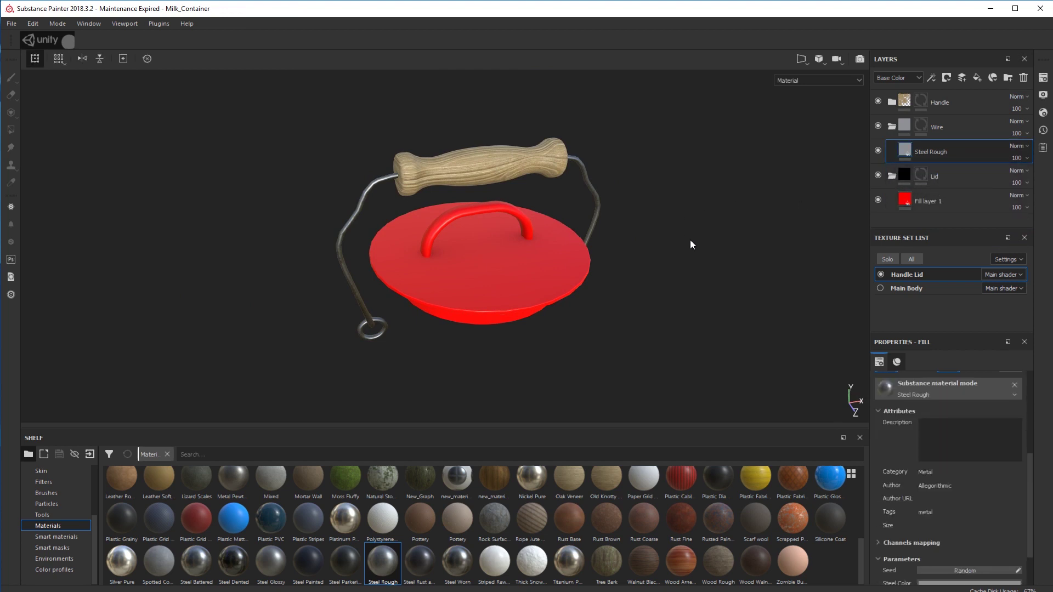
alt+drag(690, 239, 693, 220)
alt+middle_drag(693, 229, 689, 222)
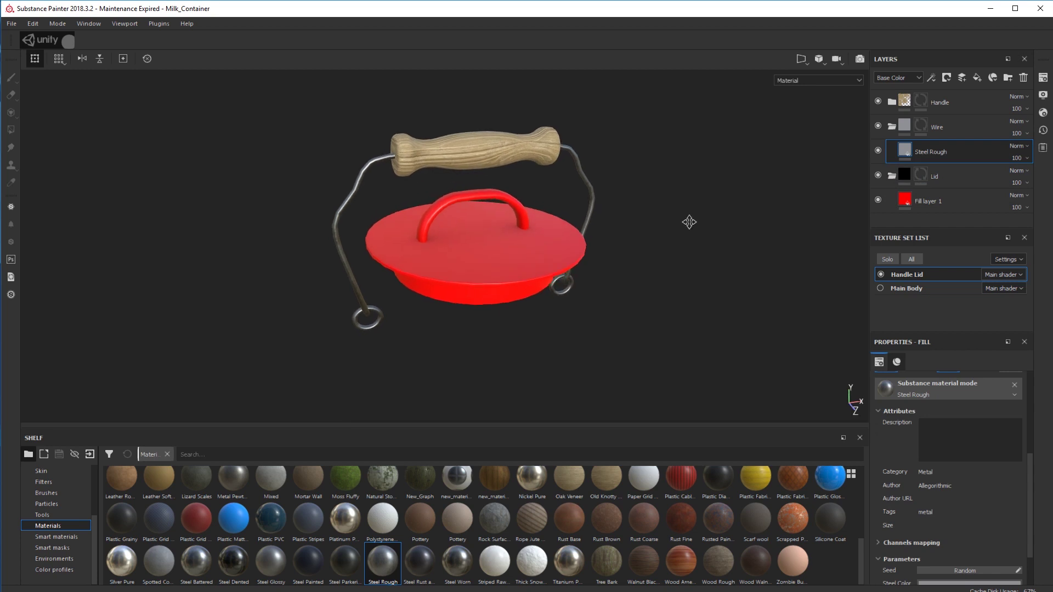
click(881, 288)
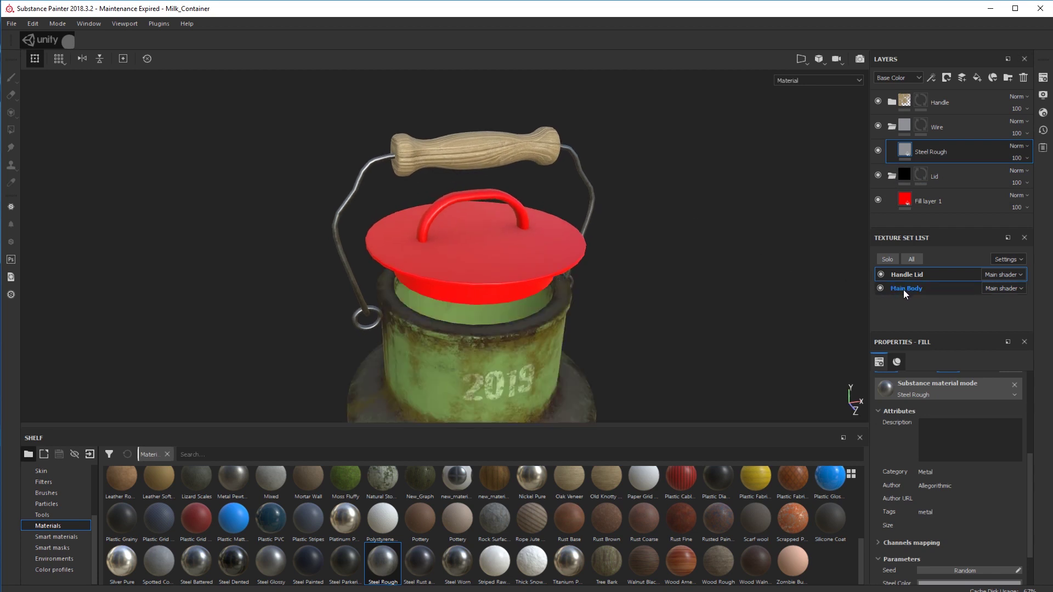
click(903, 288)
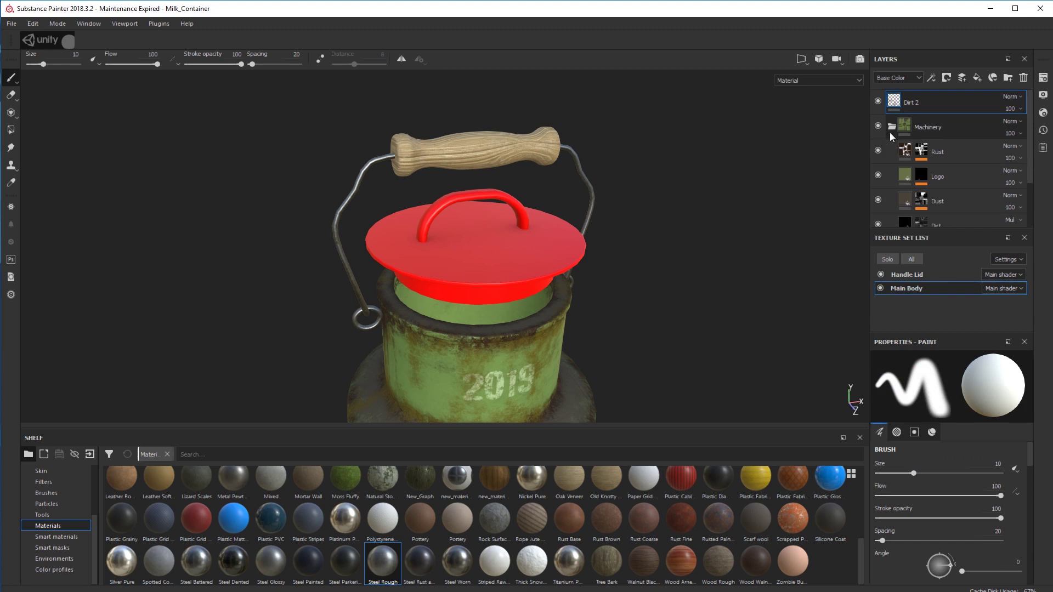
Copy the Machinery folder from the Main Body layer stack.
click(946, 129)
right_click(953, 126)
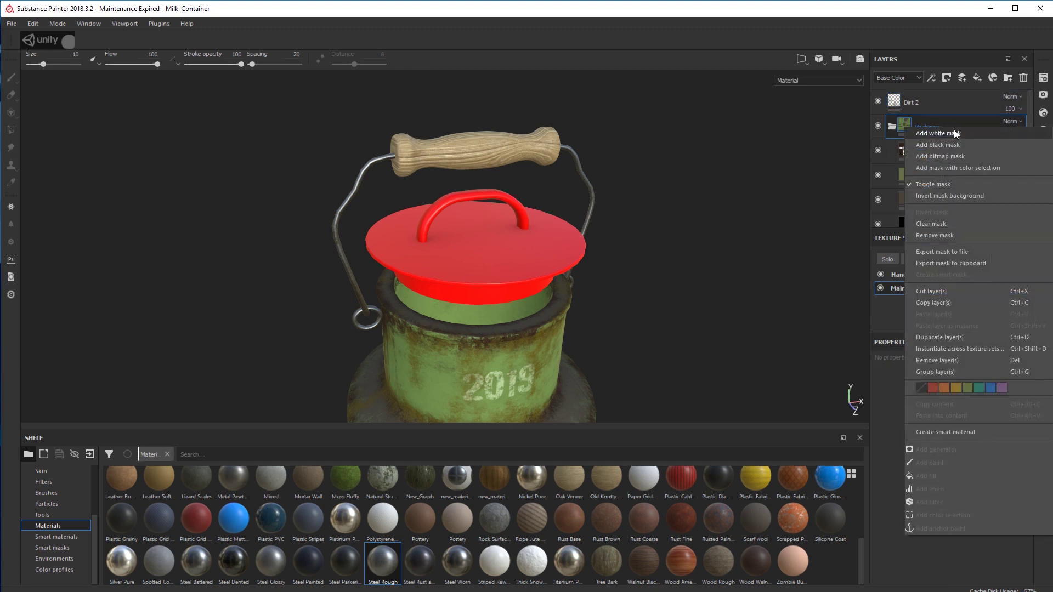
click(957, 302)
scroll(906, 157, down, 2)
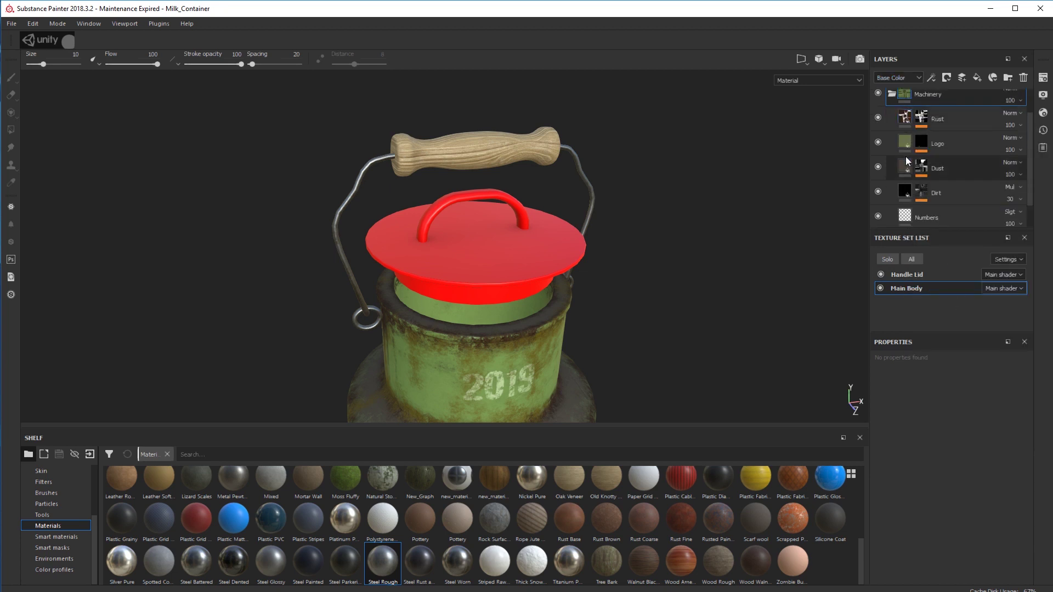
scroll(904, 162, up, 2)
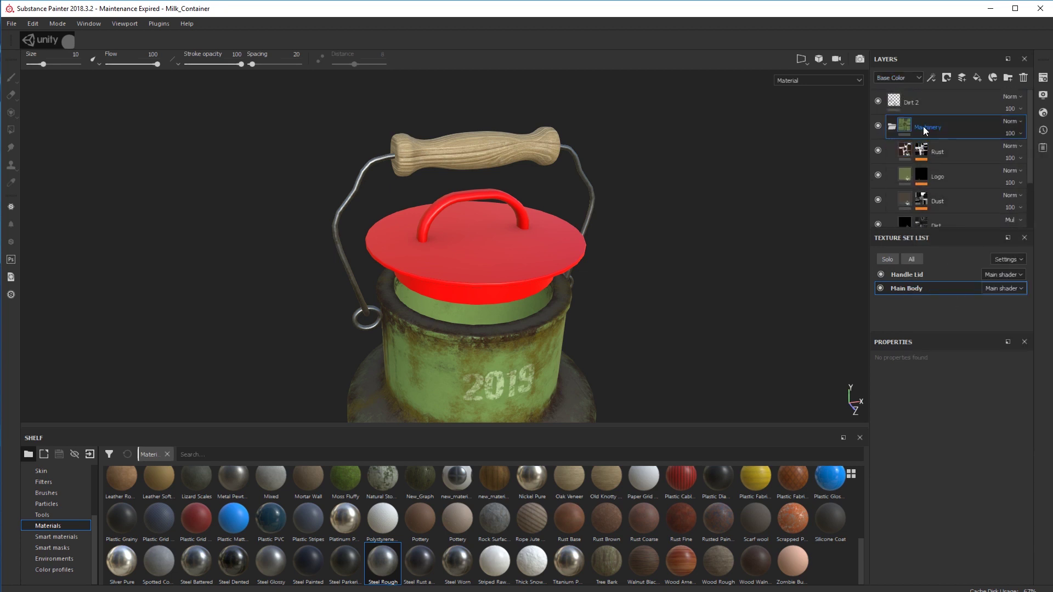
right_click(904, 125)
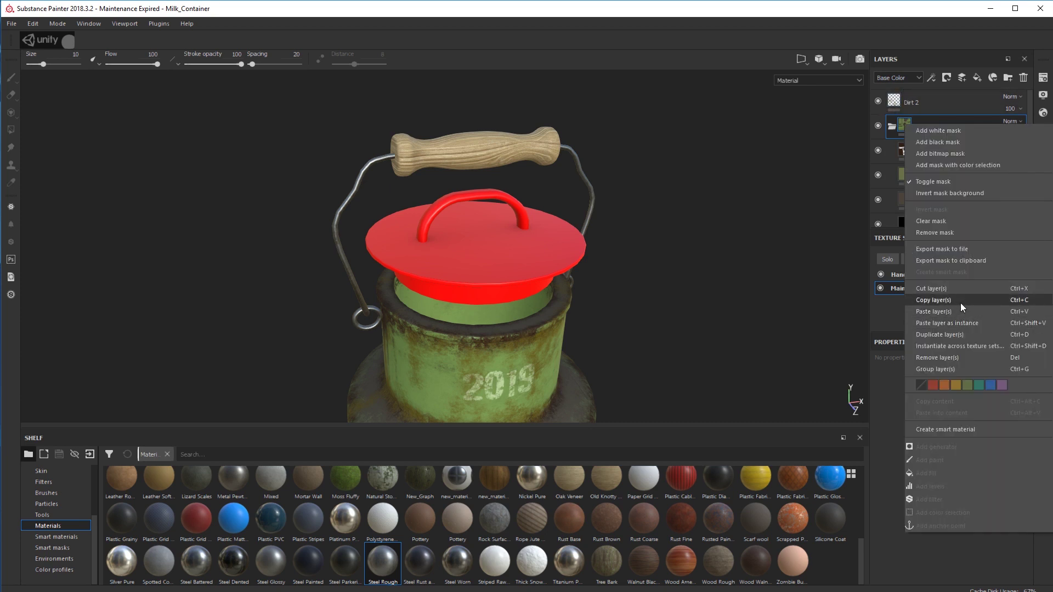
click(960, 303)
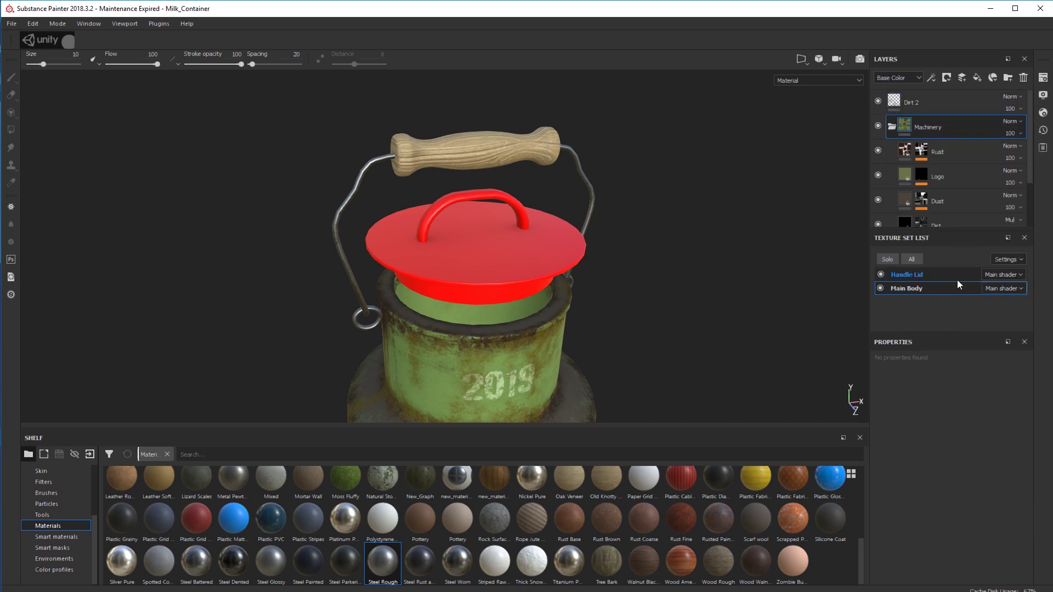
Switch to the Handle Lid texture set and paste the copied Machinery folder above the Lid folder.
click(902, 271)
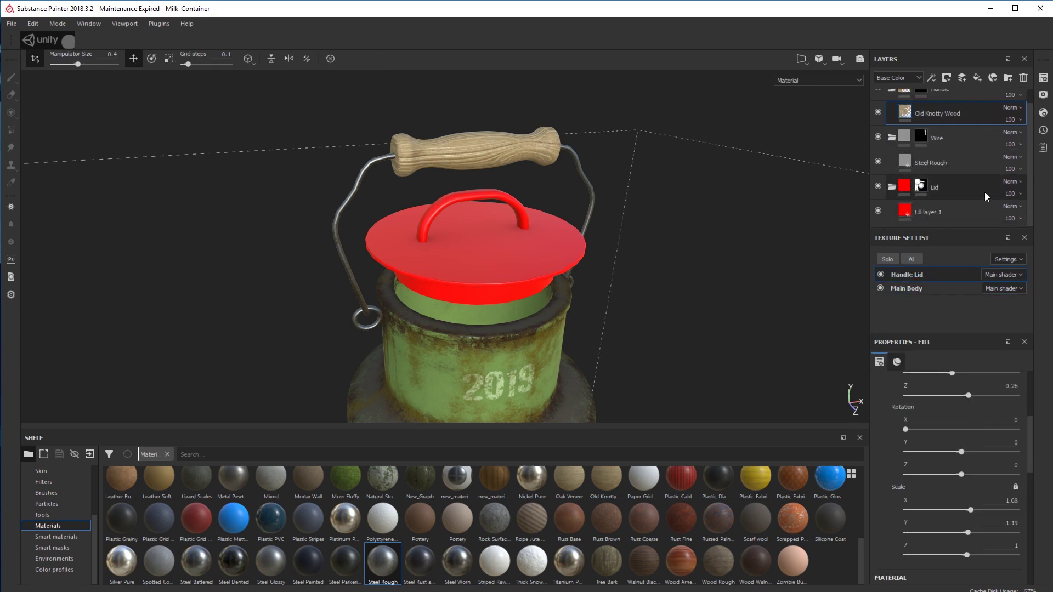
click(975, 189)
right_click(973, 193)
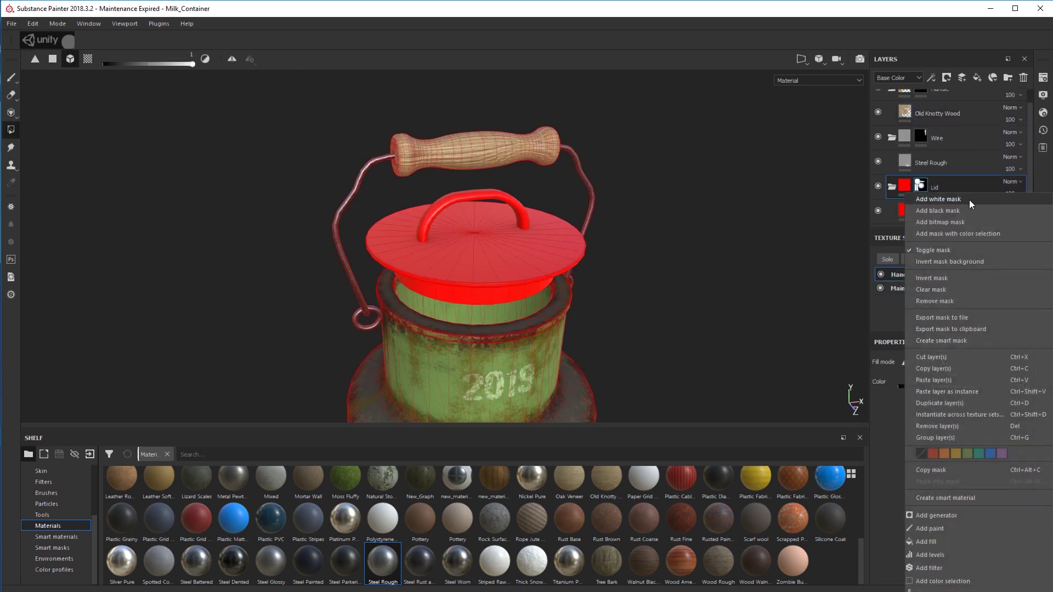
click(953, 378)
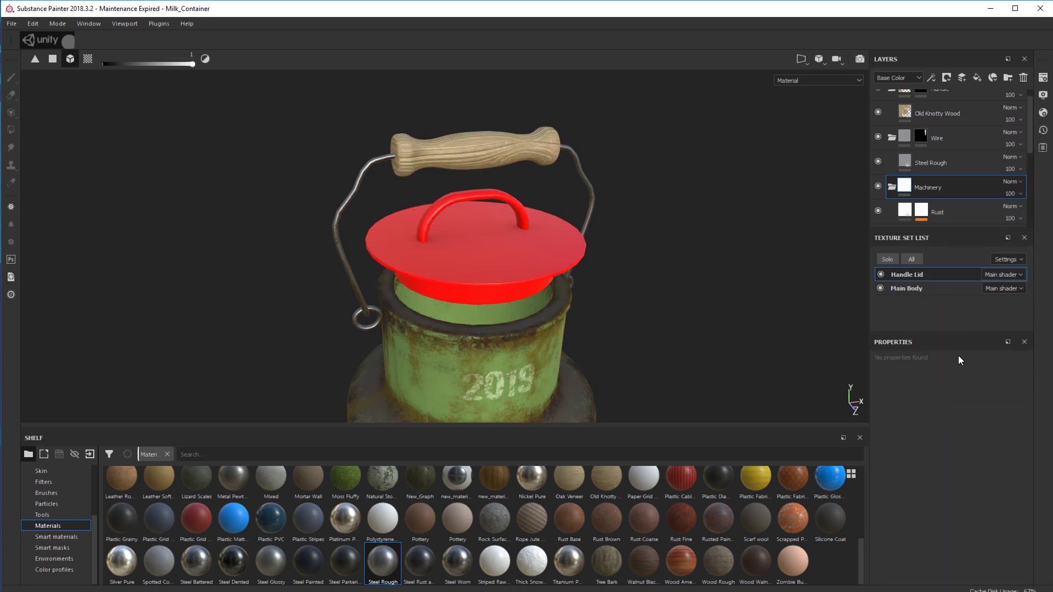
Nest the Machinery folder inside the Lid folder so the lid's mask limits it, and remove the red Fill layer 1.
scroll(930, 194, down, 5)
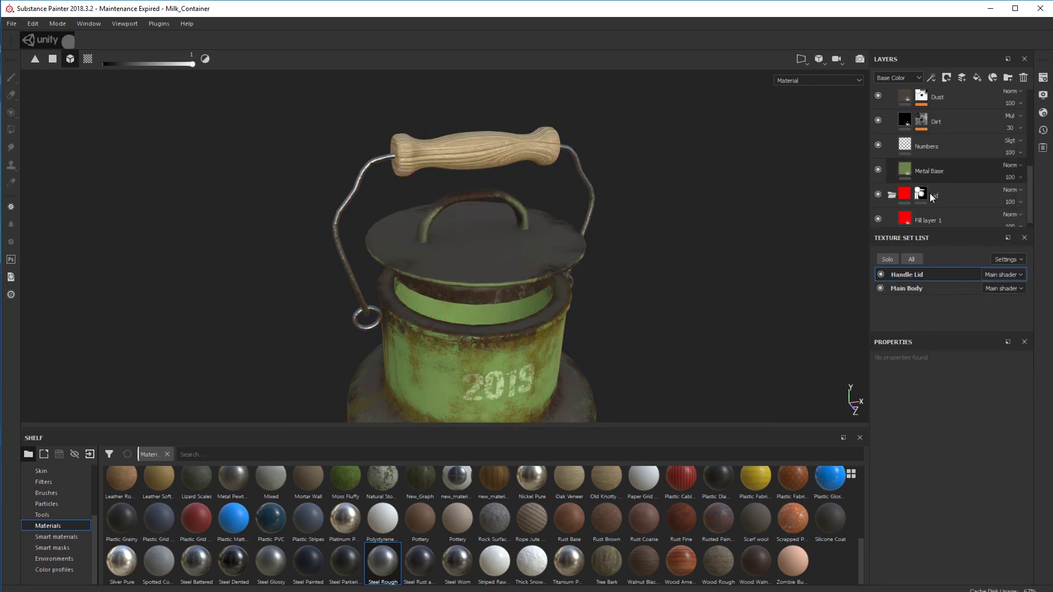
click(930, 193)
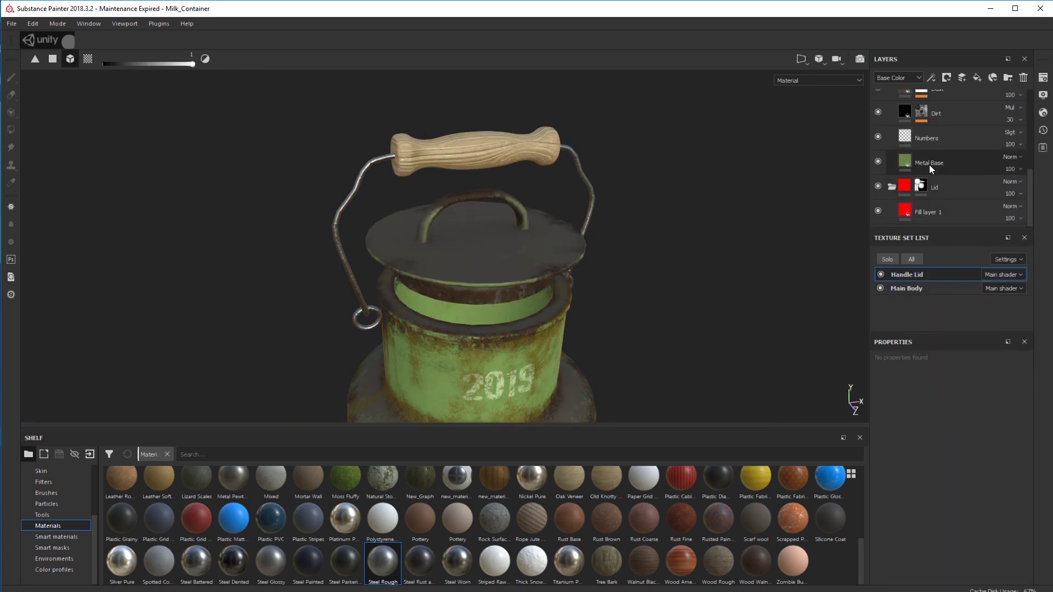
scroll(929, 165, down, 1)
scroll(949, 193, up, 1)
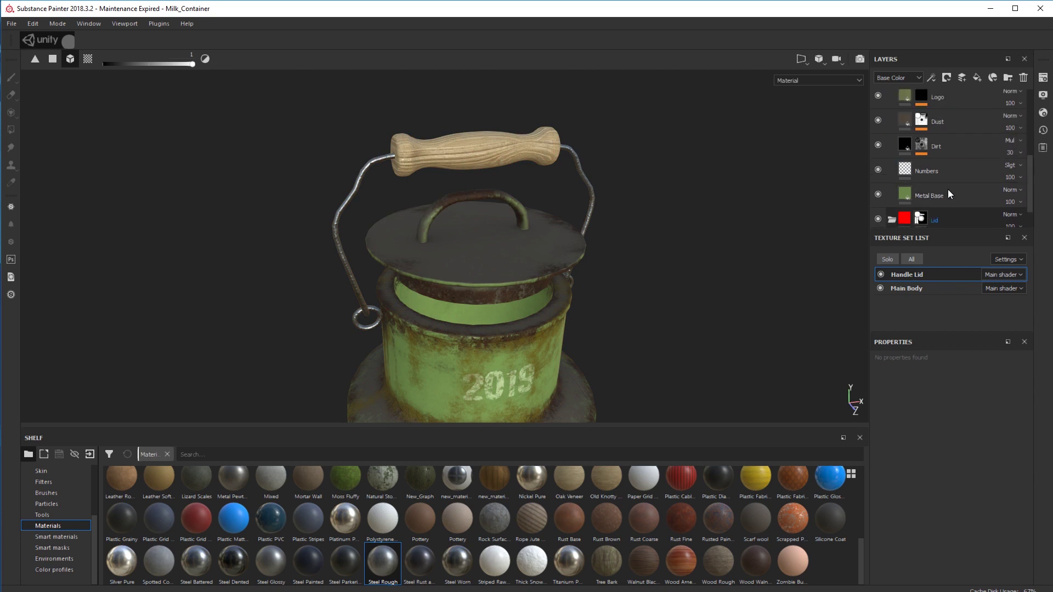
drag(956, 213, 942, 123)
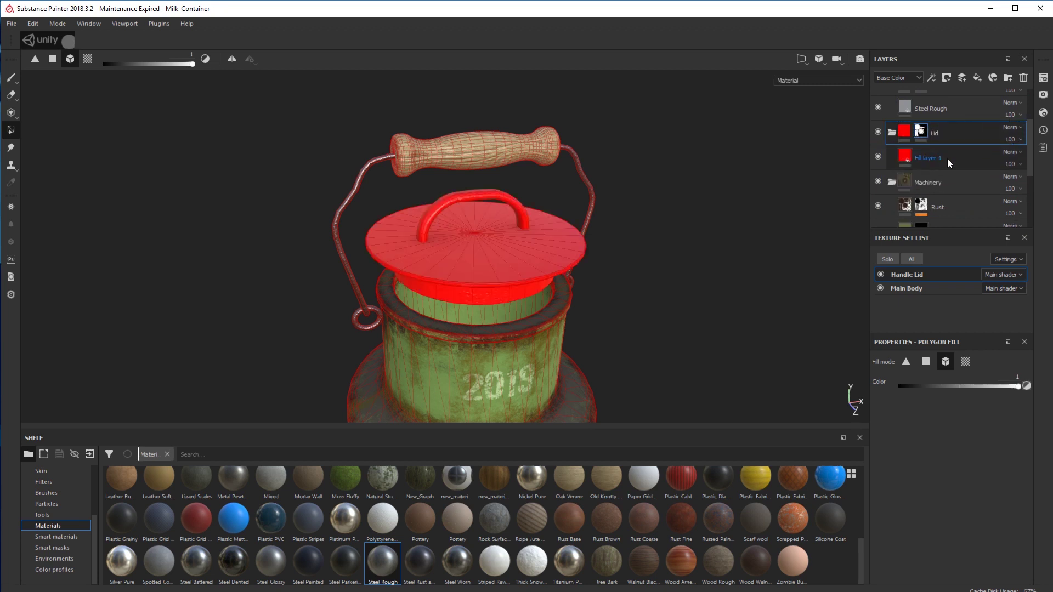
drag(946, 183, 948, 136)
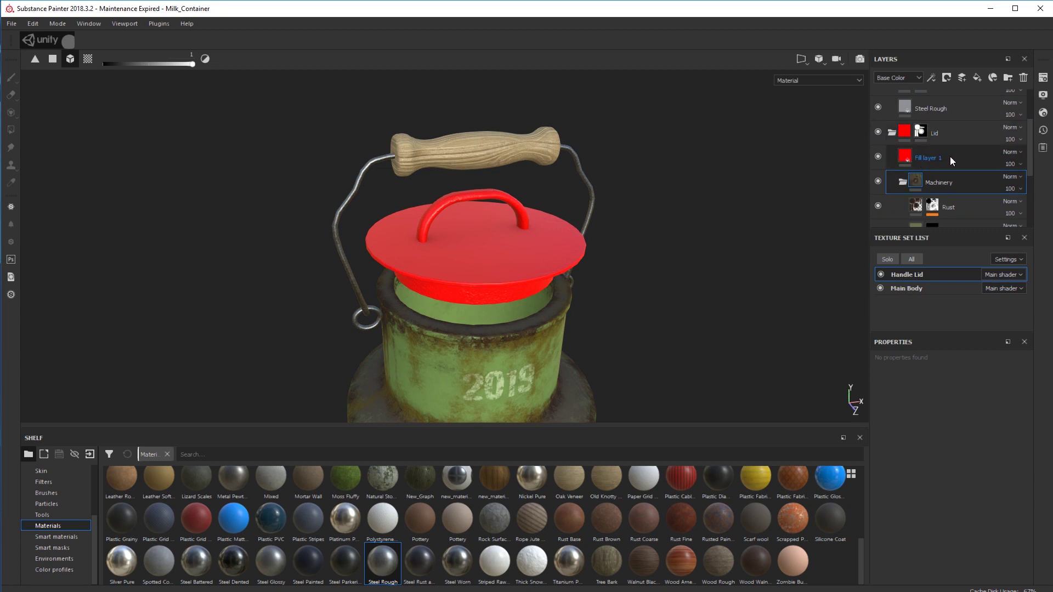
mouse_move(952, 156)
mouse_down()
mouse_move(975, 195)
mouse_move(959, 160)
mouse_up()
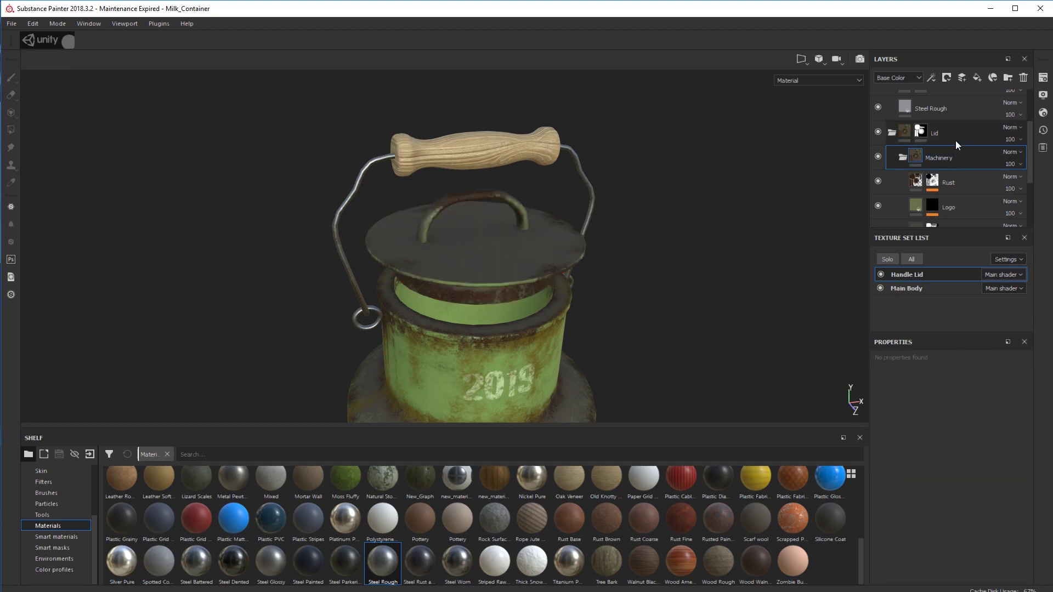
Delete the Logo and Numbers layers from the lid's Machinery folder.
alt+drag(748, 352, 670, 254)
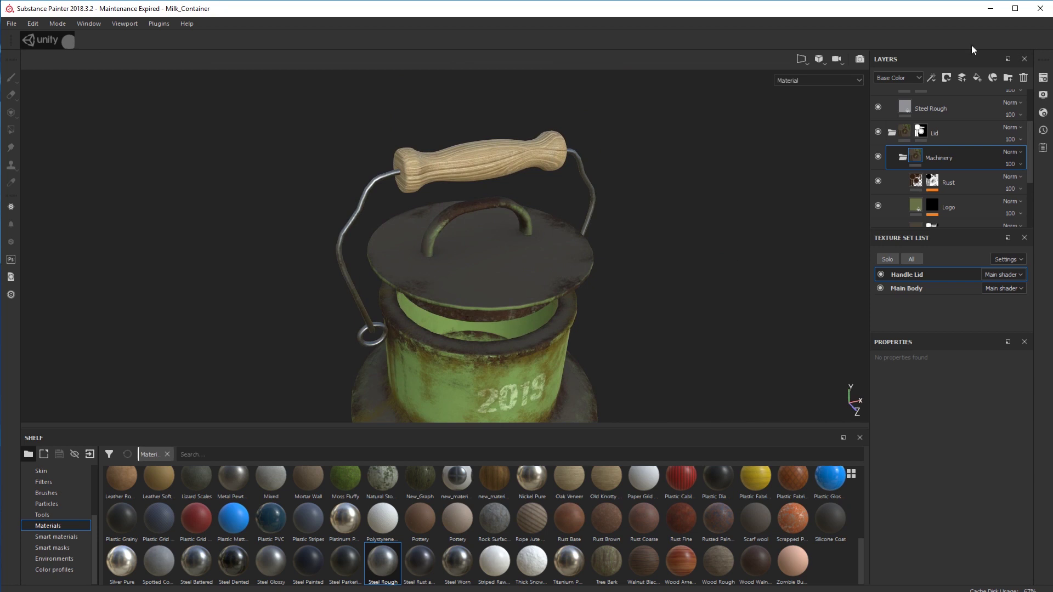
scroll(949, 172, down, 2)
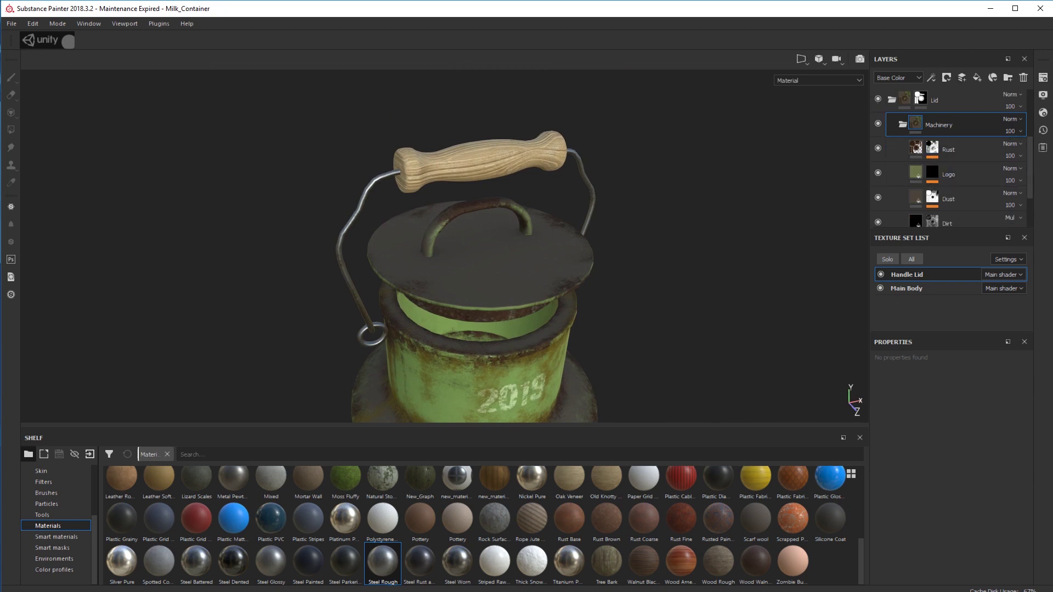
click(964, 171)
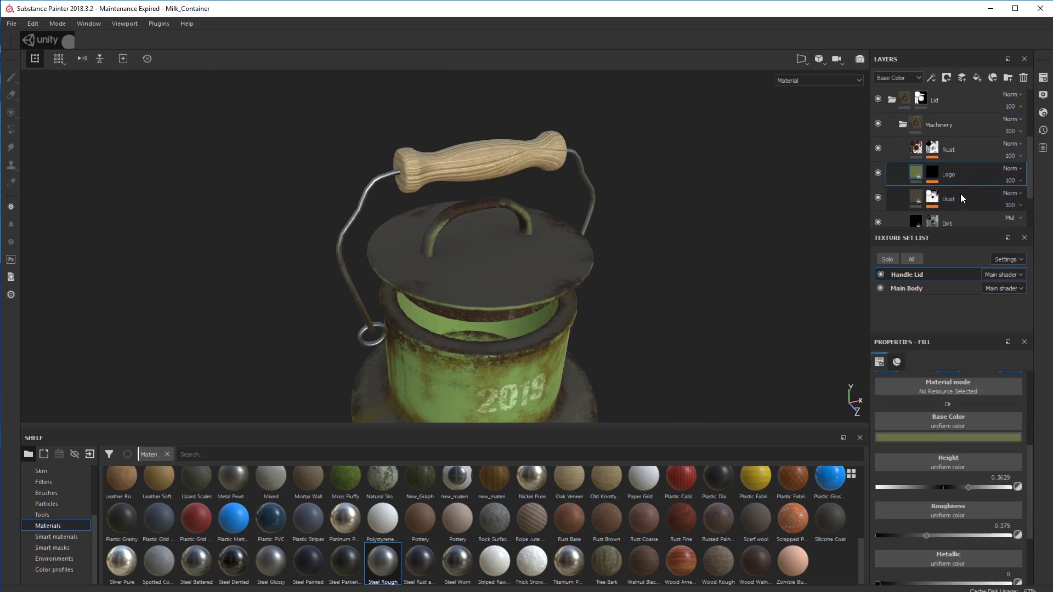
click(961, 197)
scroll(963, 181, down, 2)
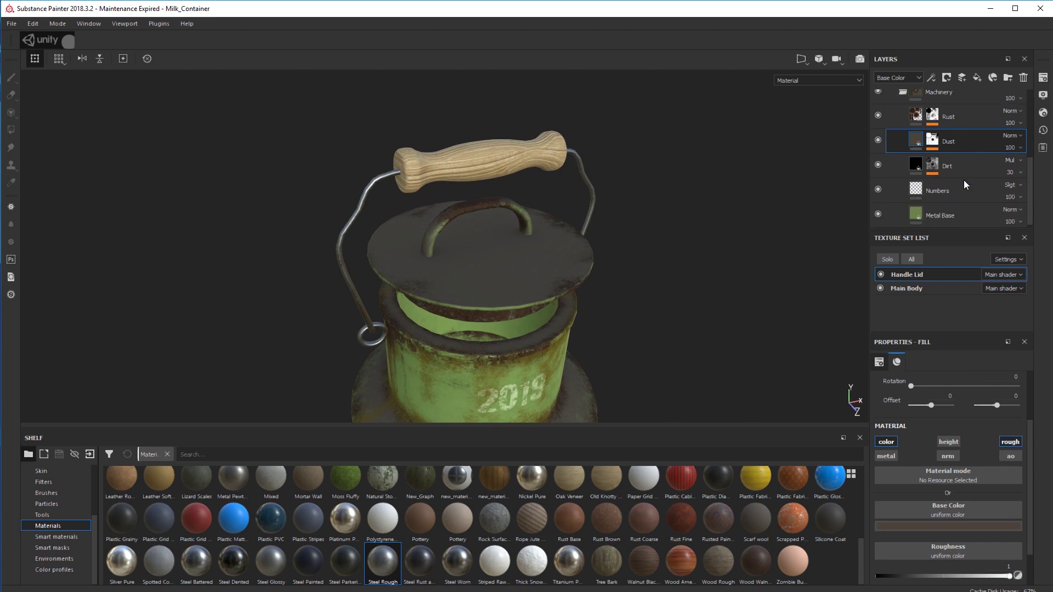
click(966, 185)
key(Delete)
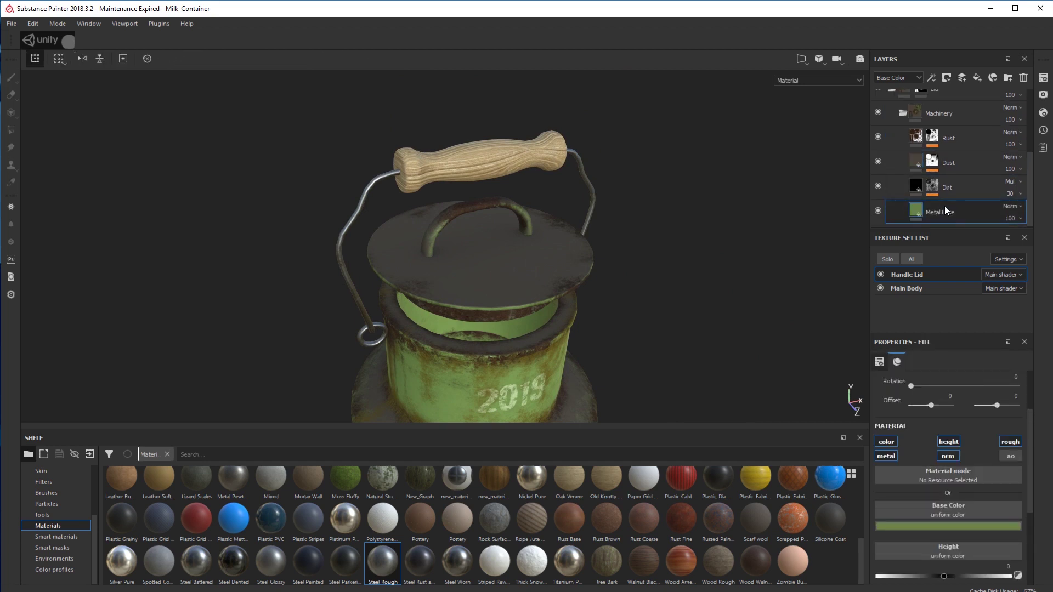
Try adjusting the lid's Dust mask generator with Level 0.43 and Grunge 0.12, checking the lid surface.
alt+drag(766, 271, 761, 296)
alt+drag(730, 250, 727, 270)
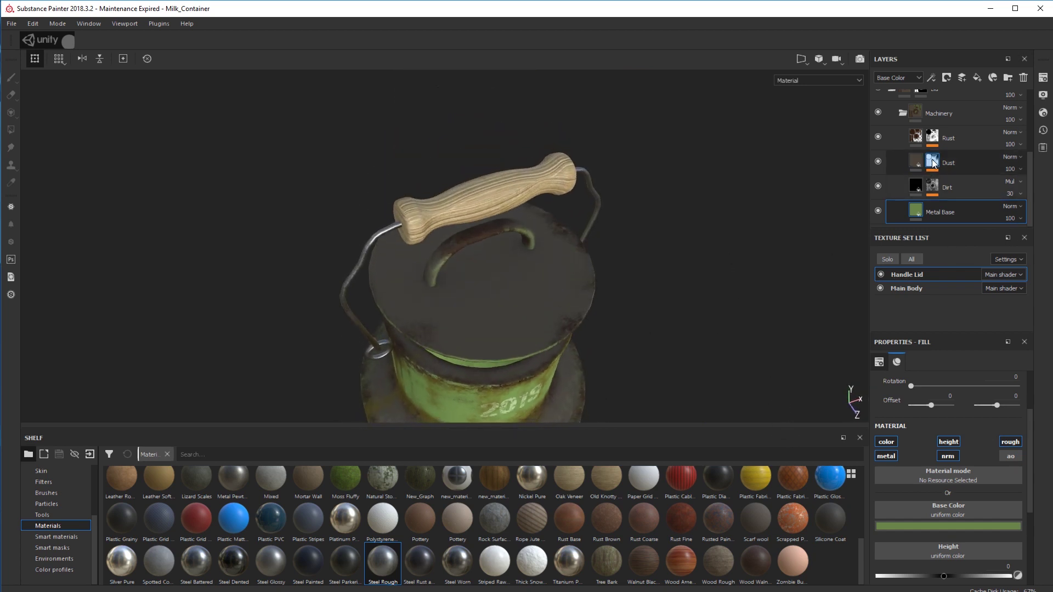
click(880, 161)
click(880, 161)
click(933, 162)
click(954, 181)
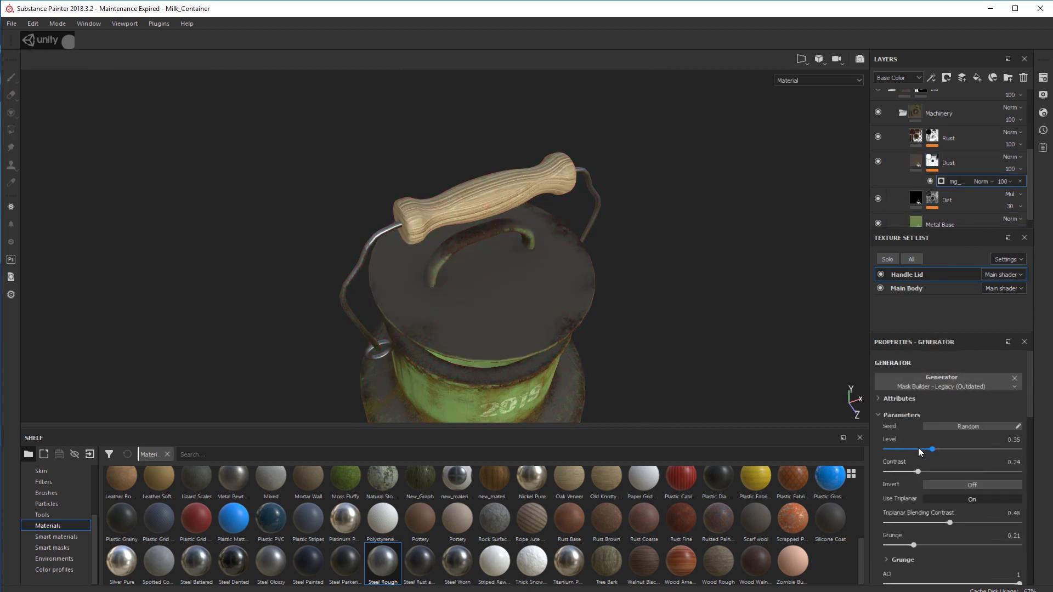
alt+drag(572, 322, 693, 312)
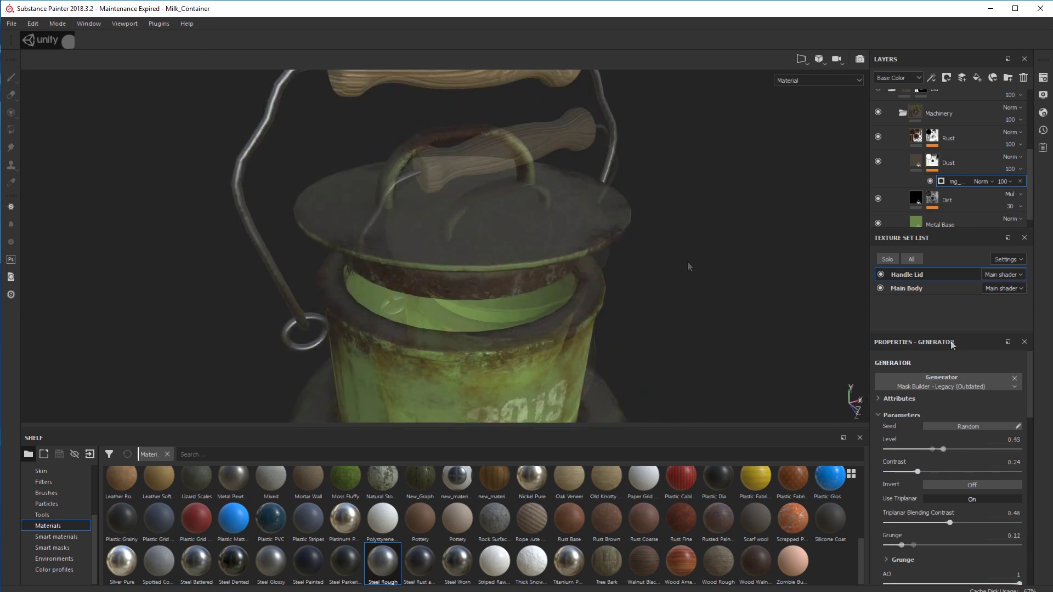
Turn off the Dust mask generator, compare the lid with the Dust layer hidden, and delete that layer.
click(930, 181)
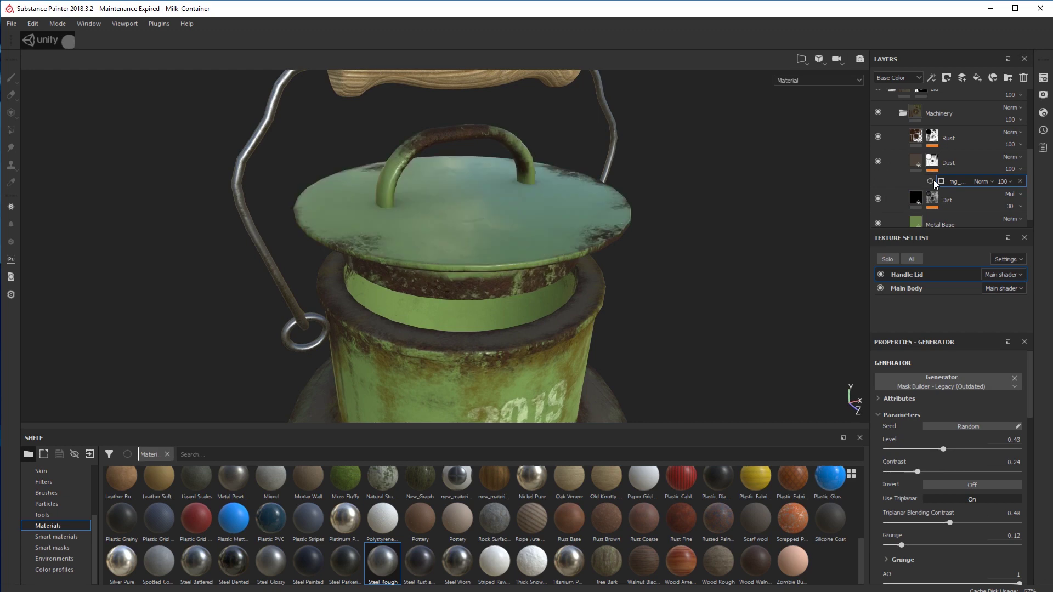
alt+drag(854, 219, 729, 257)
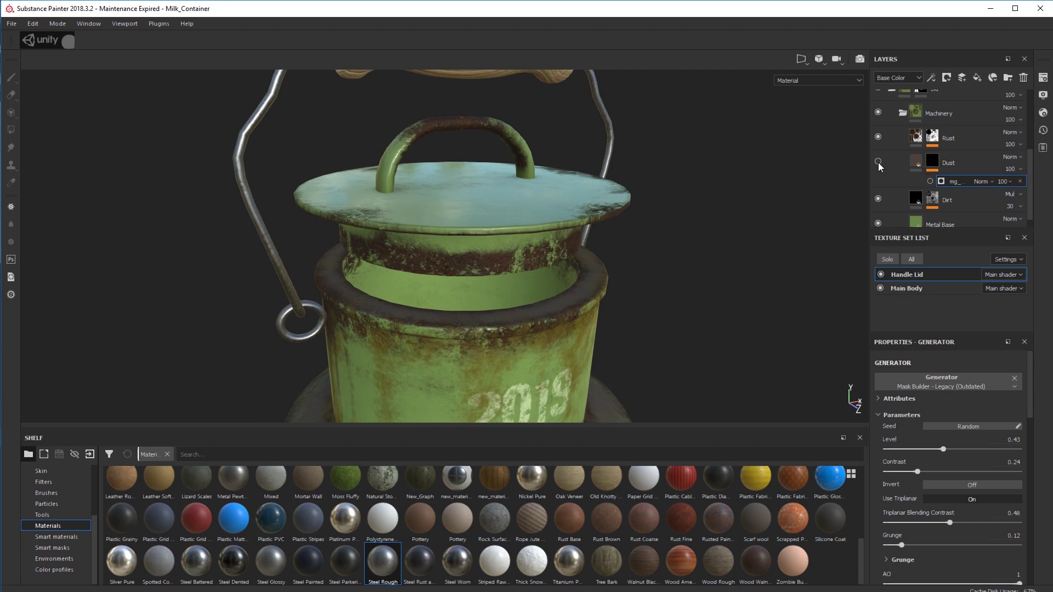
alt+drag(763, 247, 755, 276)
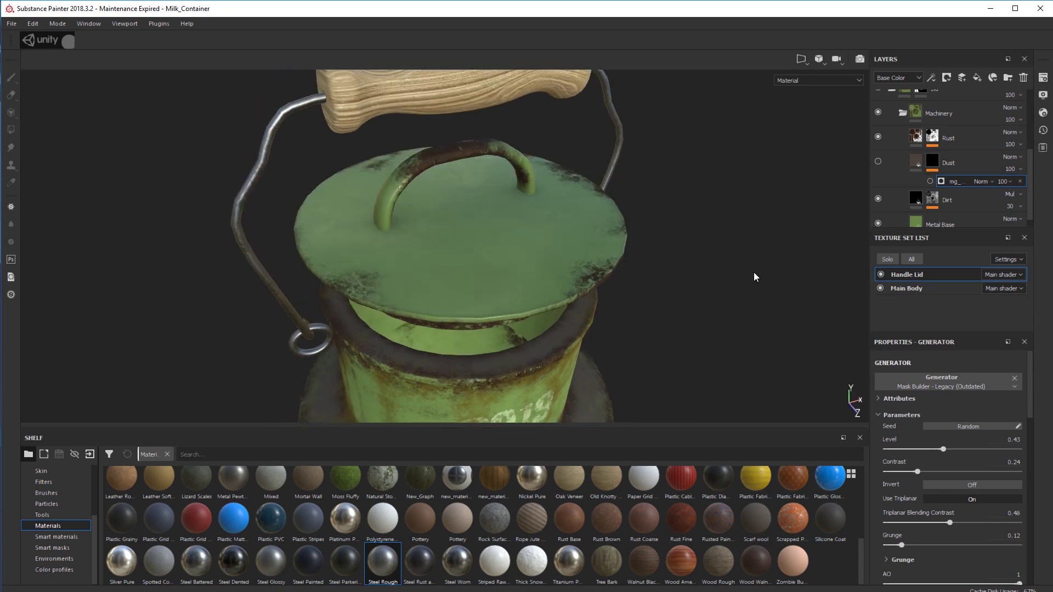
click(956, 161)
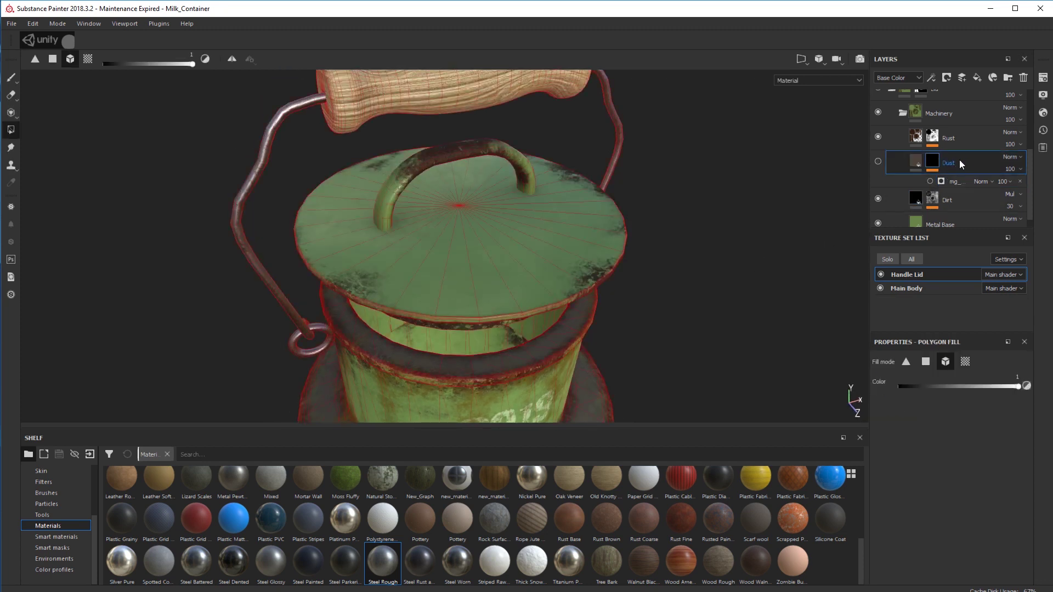
key(Delete)
Examine the lid, handle and container body together from different angles and distances.
alt+drag(775, 367, 543, 308)
scroll(613, 339, down, 3)
mouse_move(715, 344)
alt+mouse_down()
mouse_move(720, 362)
mouse_move(709, 336)
alt+mouse_up()
scroll(717, 325, down, 4)
alt+middle_drag(720, 323, 696, 304)
scroll(618, 256, up, 3)
scroll(619, 256, up, 3)
alt+middle_drag(634, 183, 668, 263)
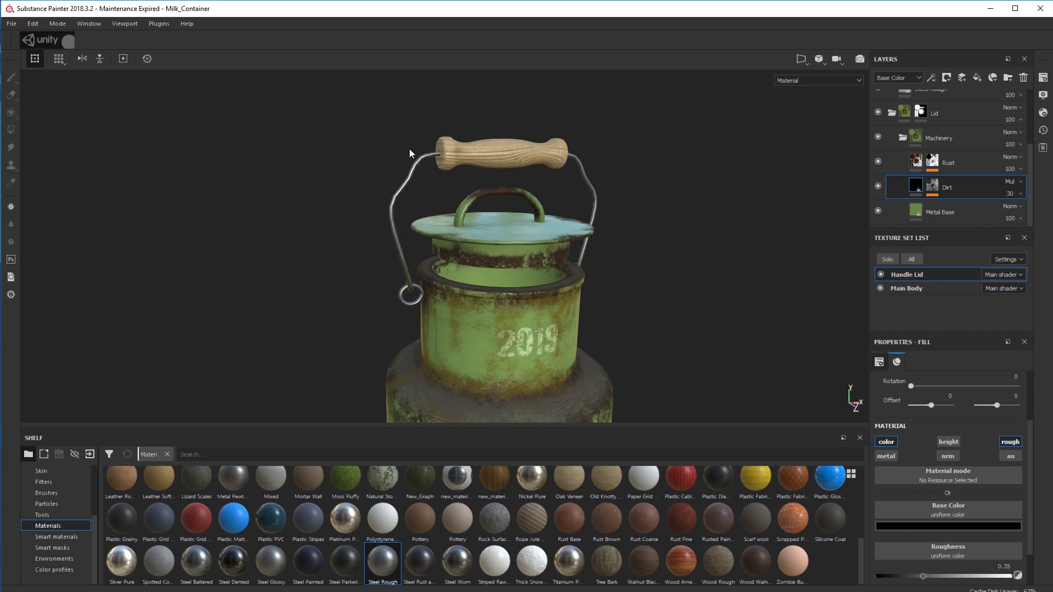
Collapse the Handle and Lid folders in the Handle Lid texture set's layer stack.
alt+drag(397, 169, 393, 298)
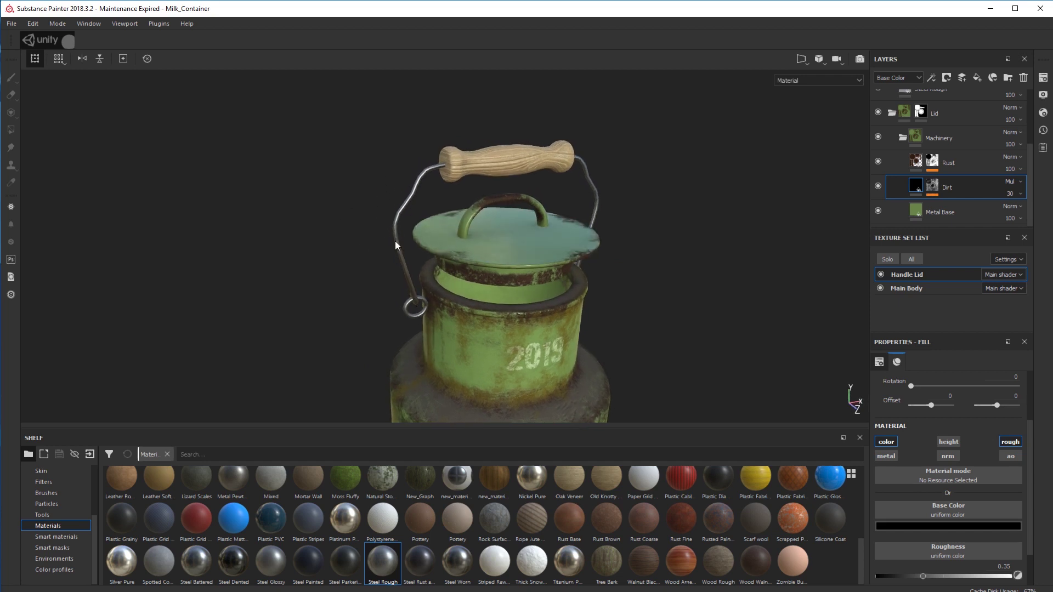
alt+drag(621, 214, 686, 282)
scroll(965, 152, up, 3)
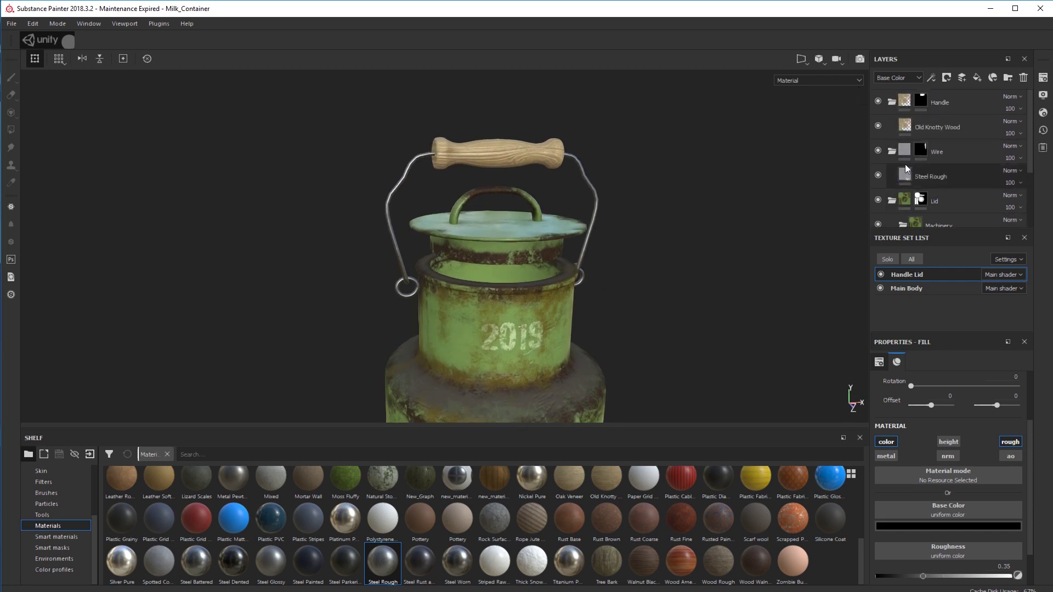
click(891, 102)
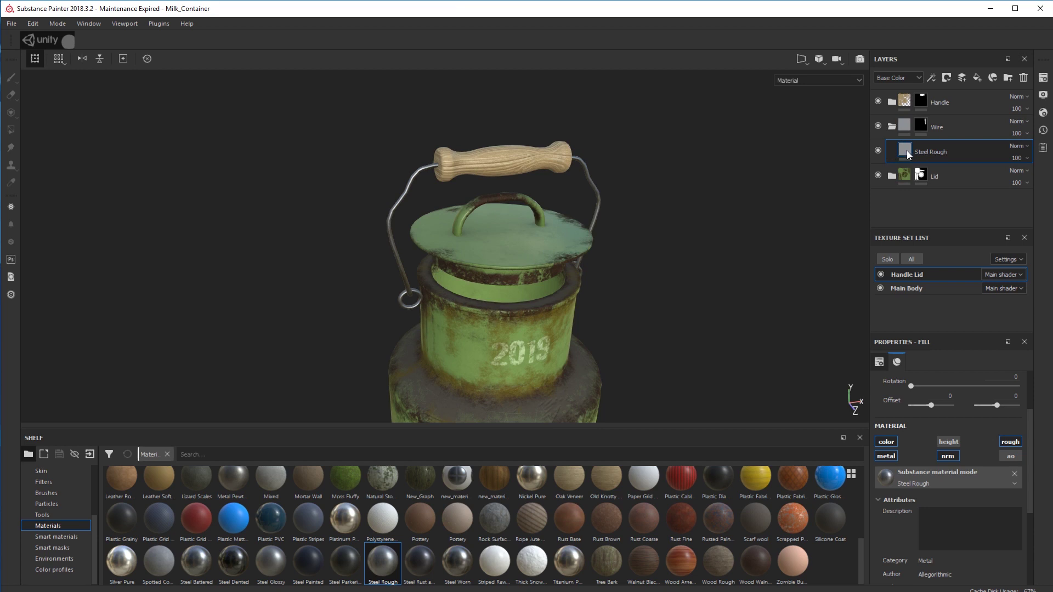
Apply the Edge Rust smart mask to the Steel Rough layer inside the Wire folder.
mouse_move(907, 151)
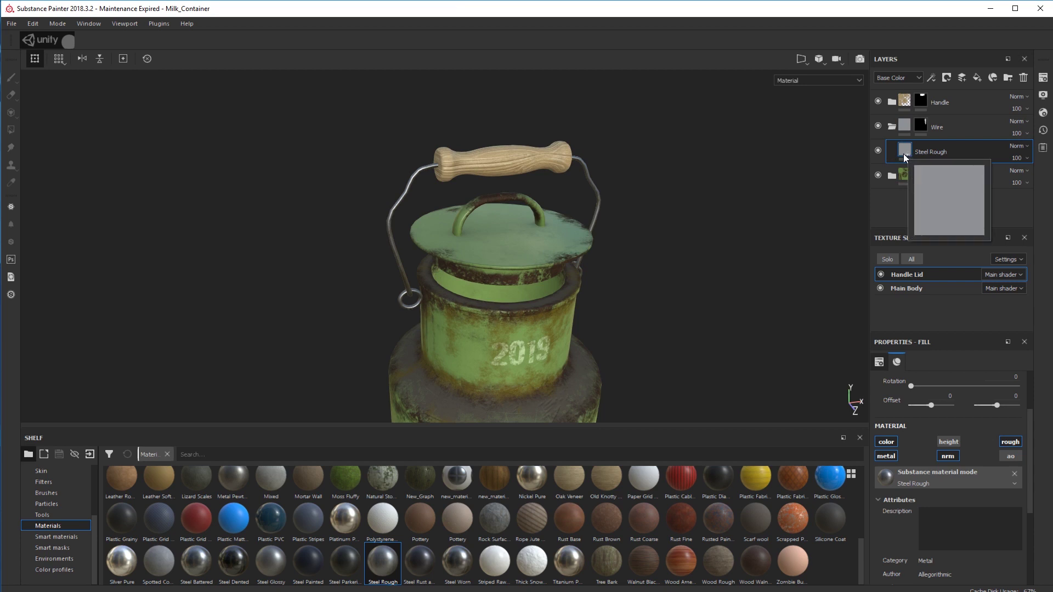
click(60, 548)
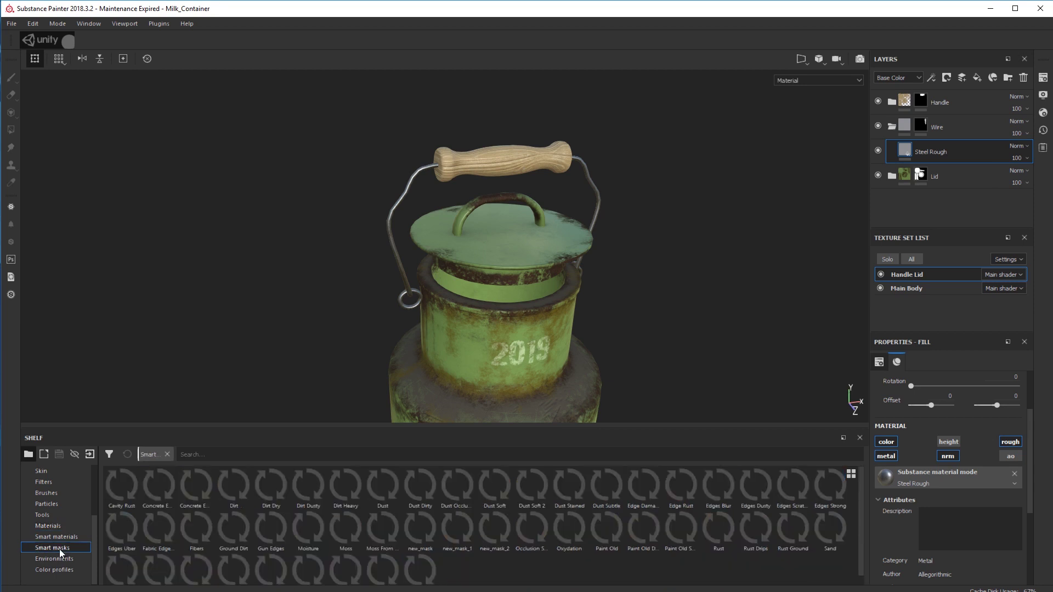
scroll(448, 515, down, 1)
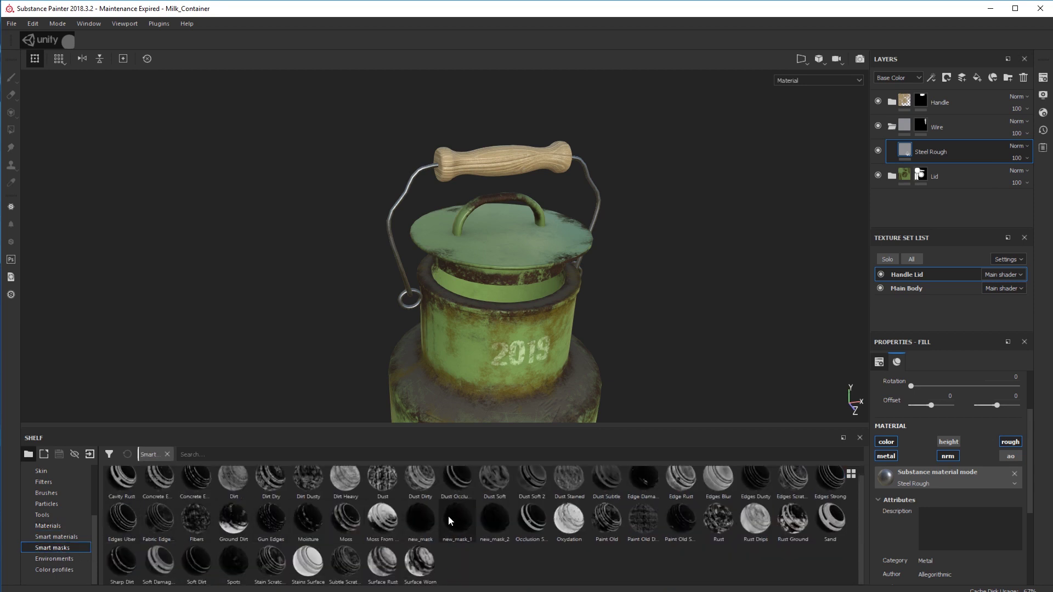
scroll(447, 518, up, 1)
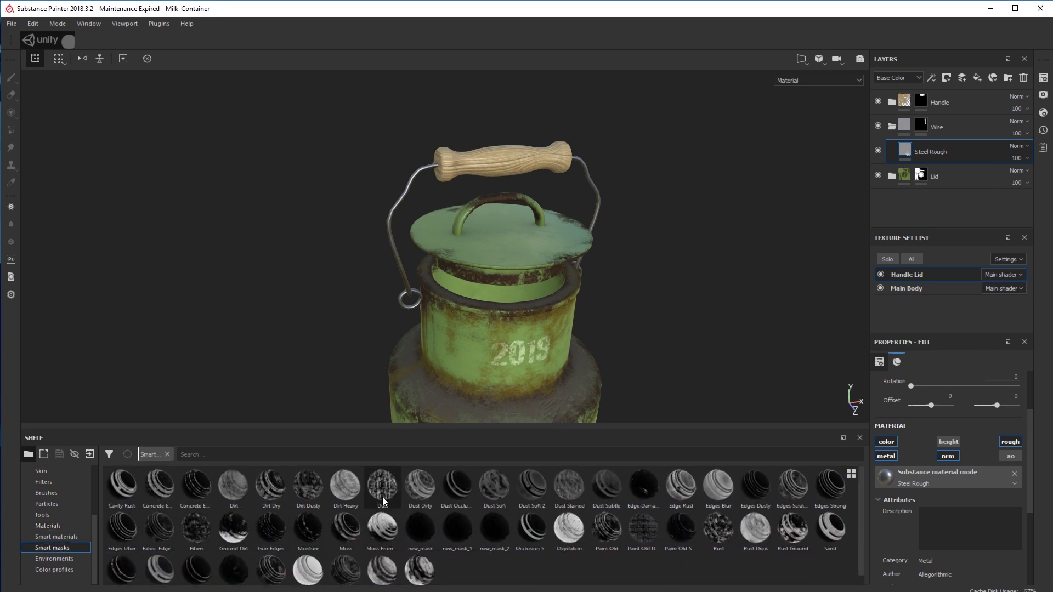
mouse_move(383, 496)
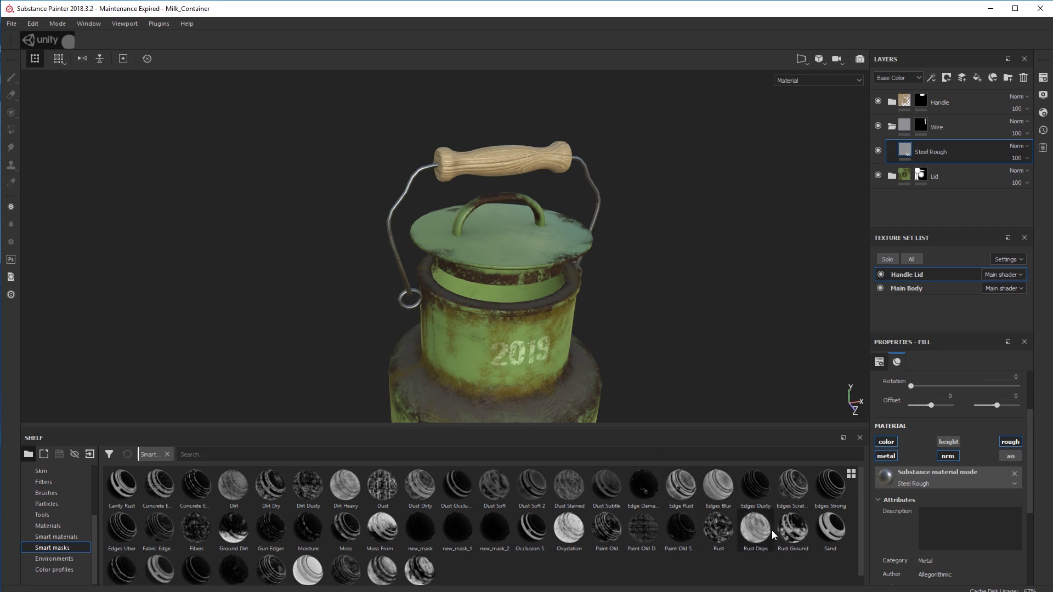
click(684, 495)
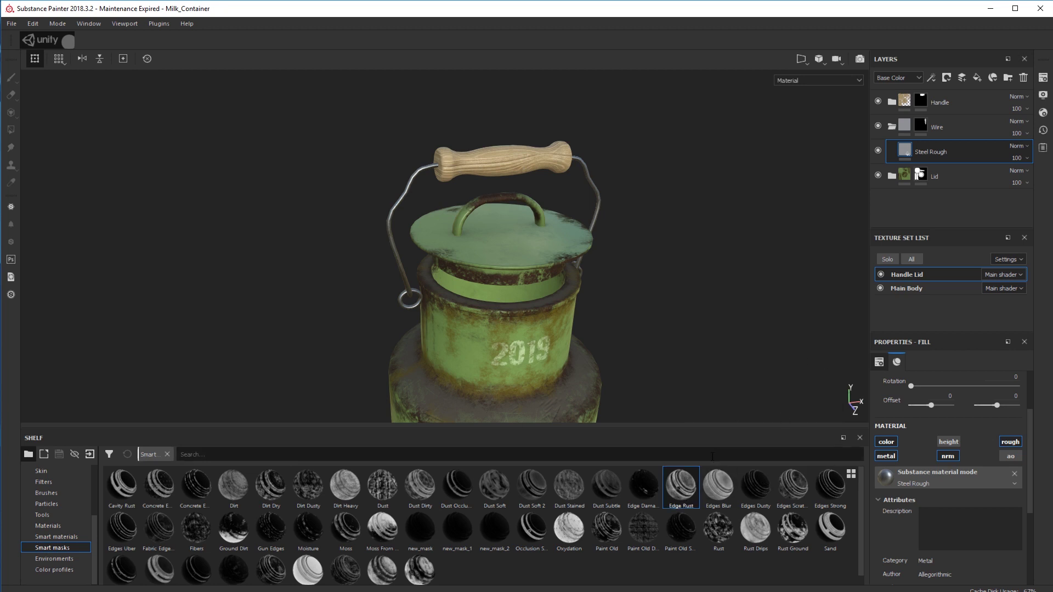
drag(689, 493, 941, 152)
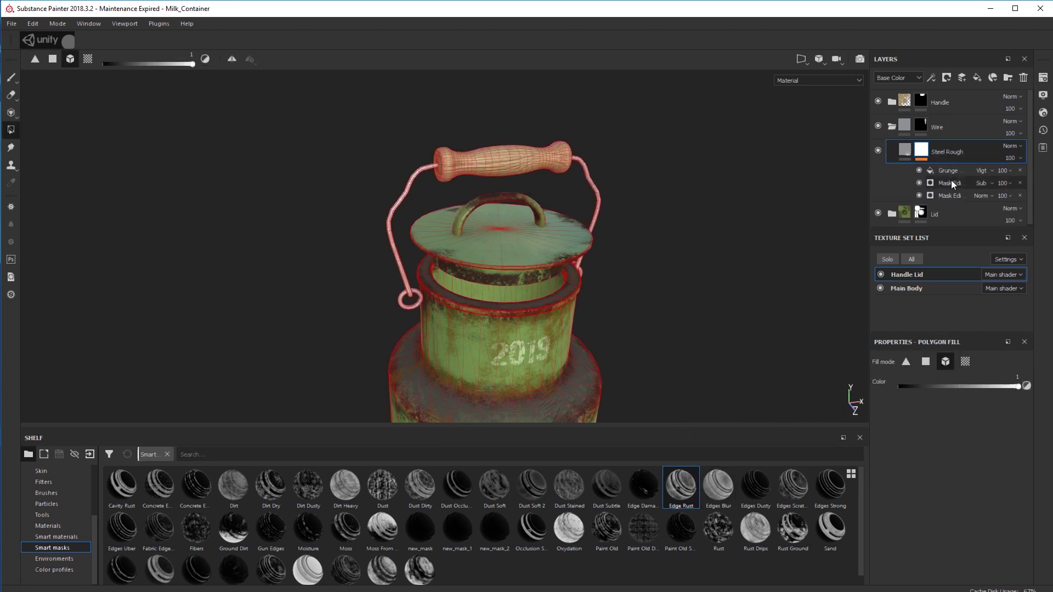
Examine the wire up close with the subtracting Mask Editor of the Steel Rough mask toggled.
mouse_move(652, 241)
alt+mouse_down()
mouse_move(677, 202)
mouse_move(647, 254)
alt+mouse_up()
scroll(645, 259, down, 1)
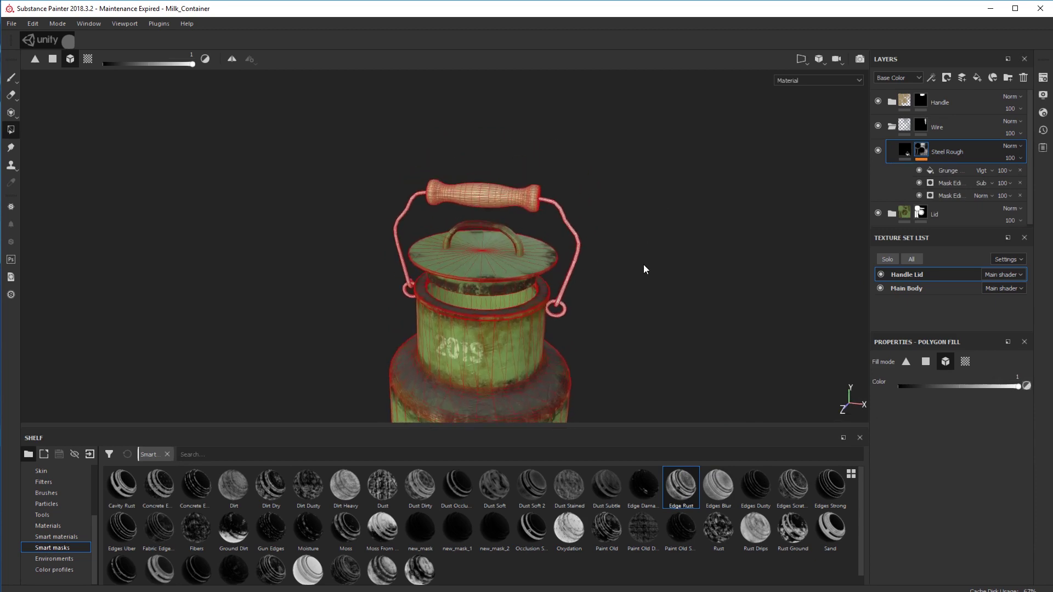
scroll(638, 270, up, 8)
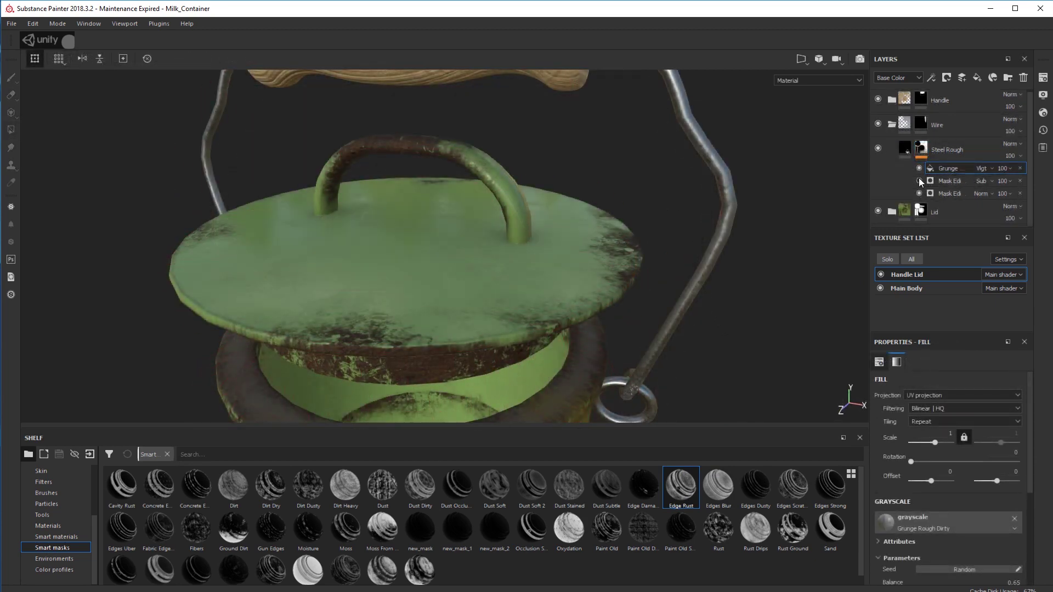
click(919, 181)
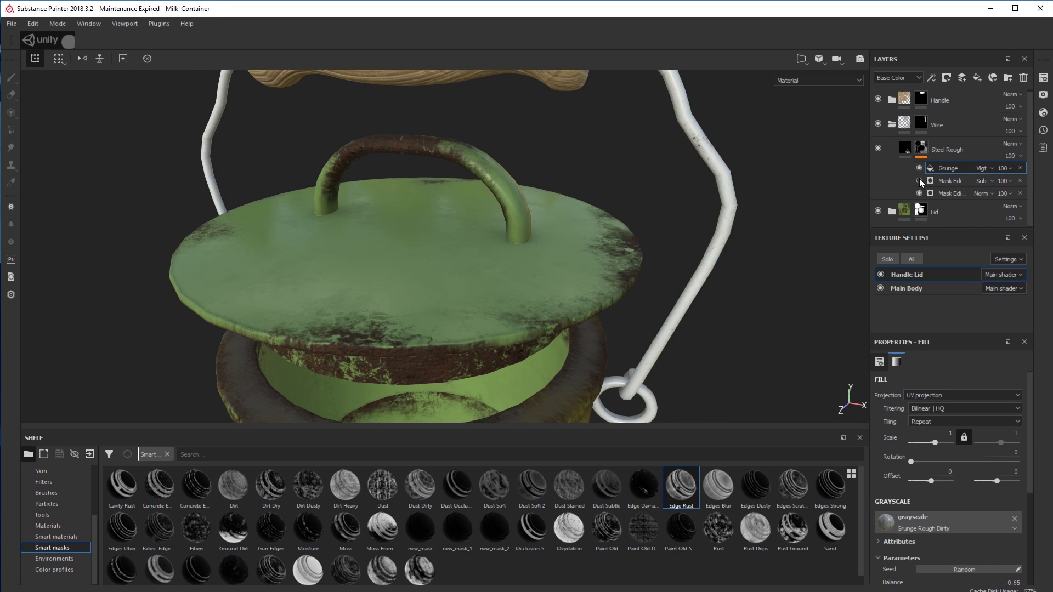
click(919, 181)
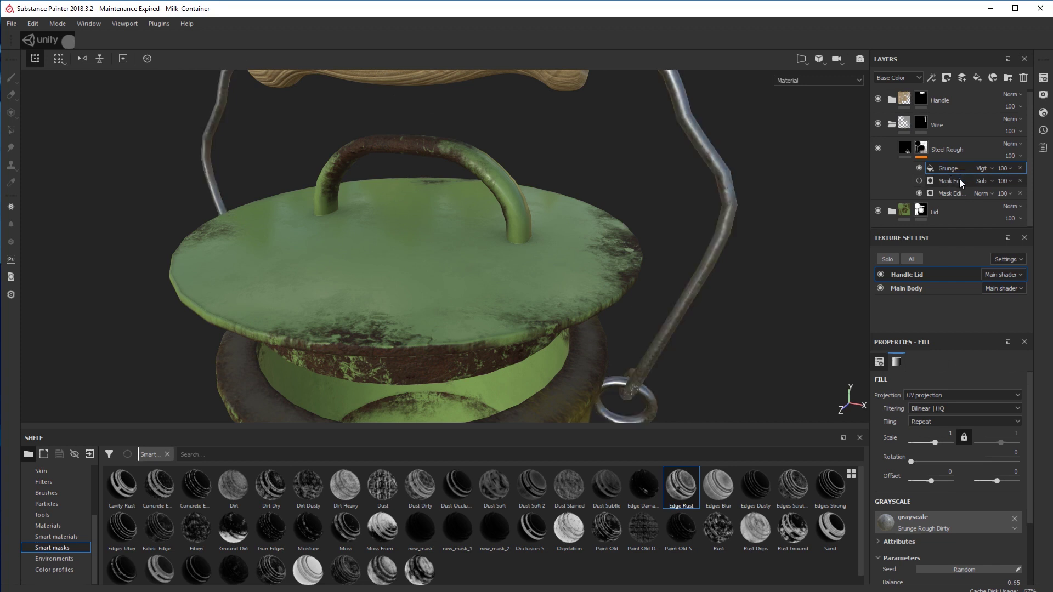
Try removing the subtracting Mask Editor from the Steel Rough mask, check the wire and its ring, and undo the removal.
click(959, 180)
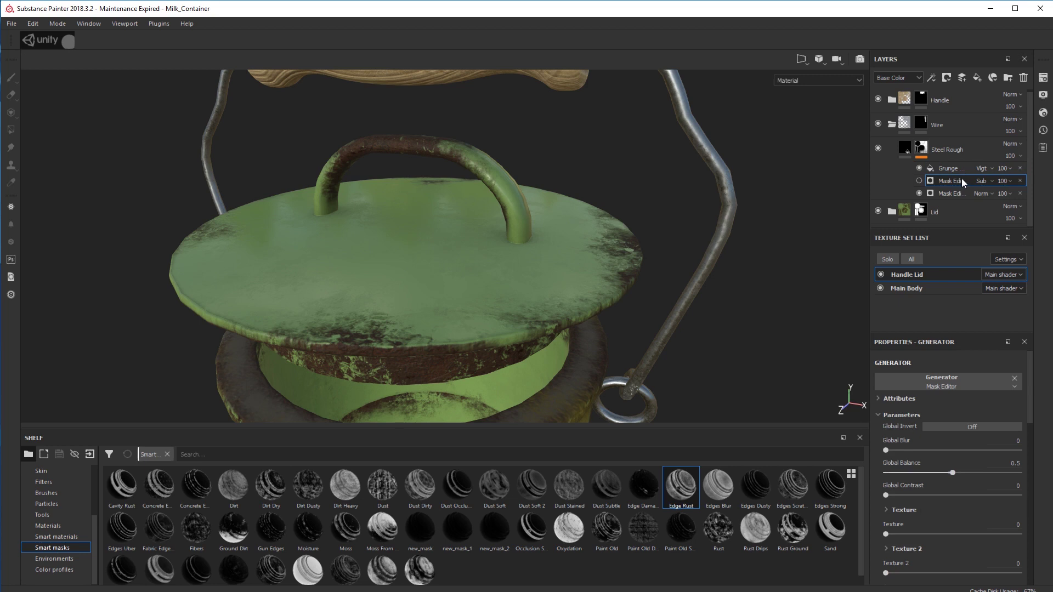
right_click(958, 183)
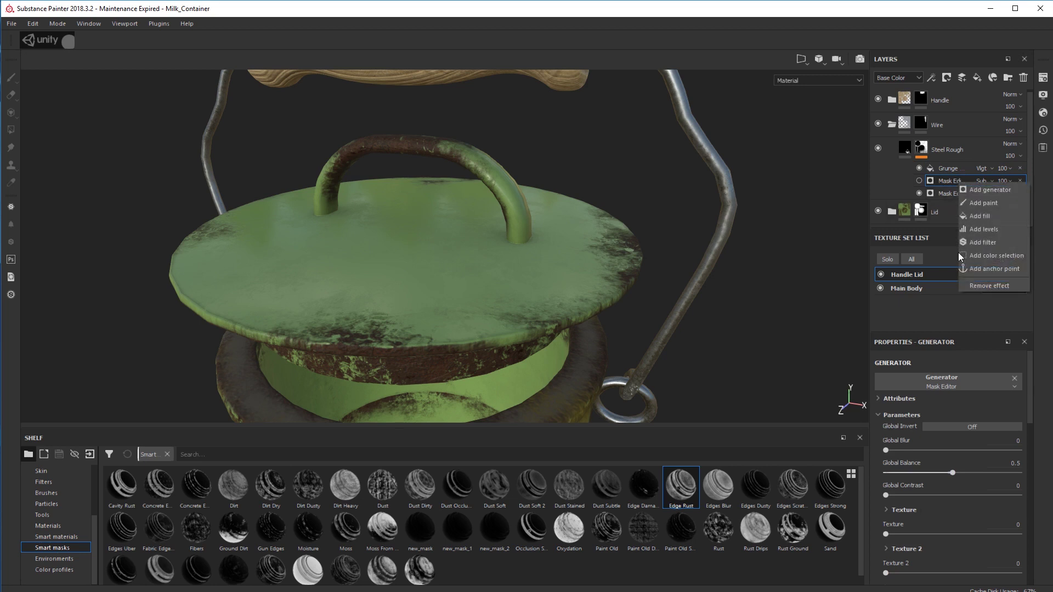
click(982, 286)
click(951, 170)
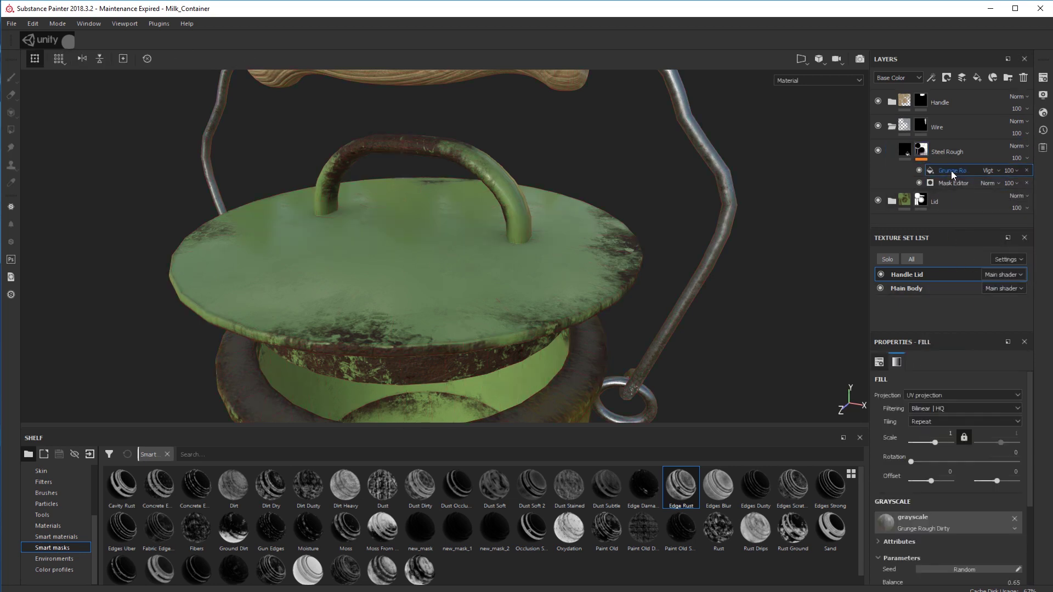
alt+drag(807, 309, 804, 230)
alt+middle_drag(766, 357, 747, 244)
alt+drag(738, 339, 647, 319)
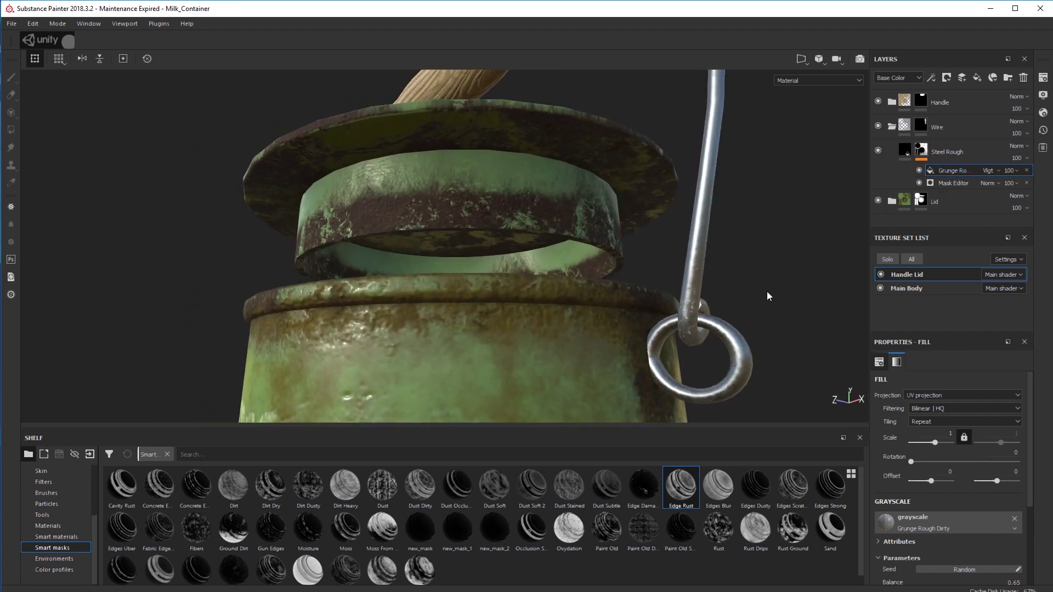
alt+middle_drag(768, 296, 726, 244)
key(ctrl+z)
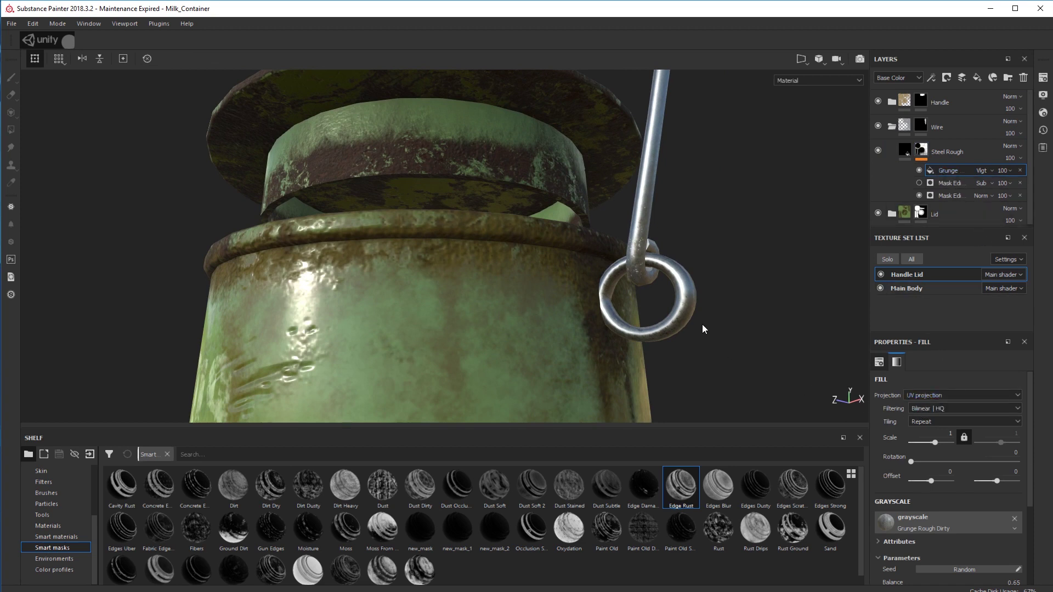
Lower the Balance of the Steel Rough mask's Grunge Rough Dirty fill and set the material's Steel Roughness to 0.74.
scroll(910, 446, down, 3)
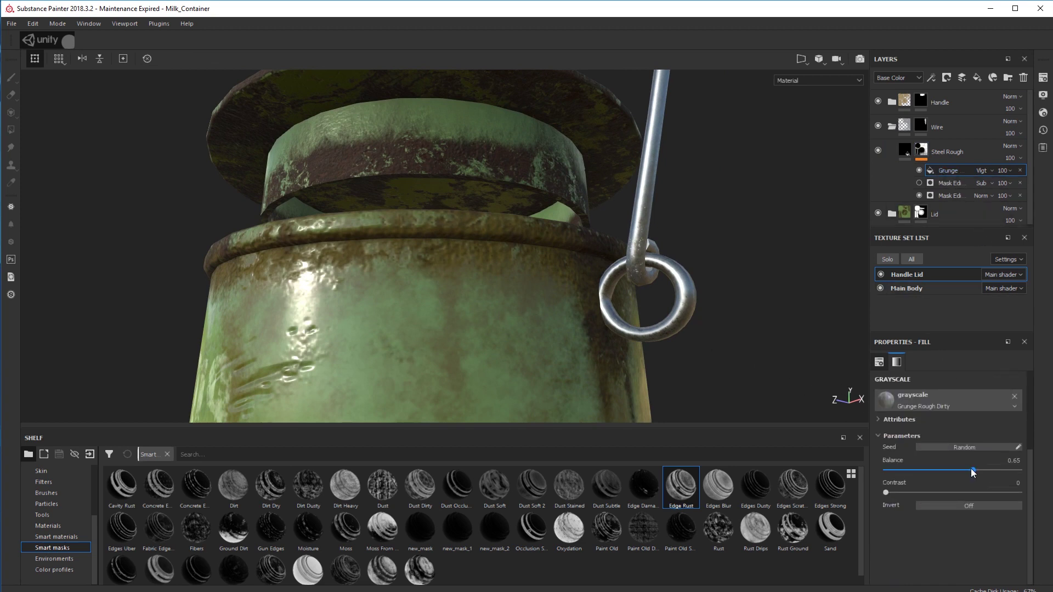
drag(972, 470, 911, 459)
click(906, 149)
scroll(956, 420, down, 3)
click(955, 532)
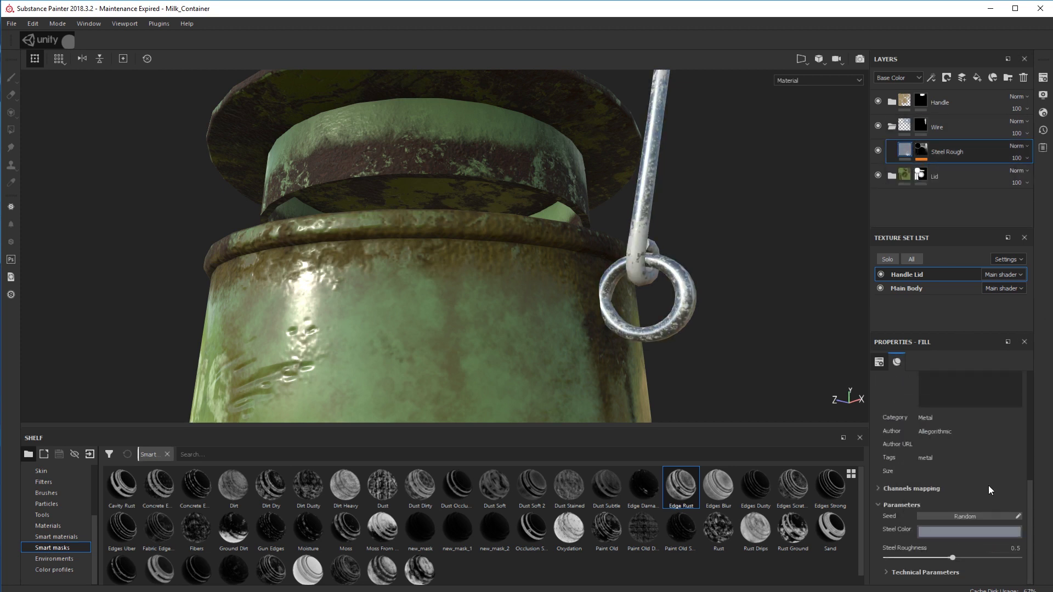
drag(952, 553, 991, 551)
alt+drag(756, 258, 626, 176)
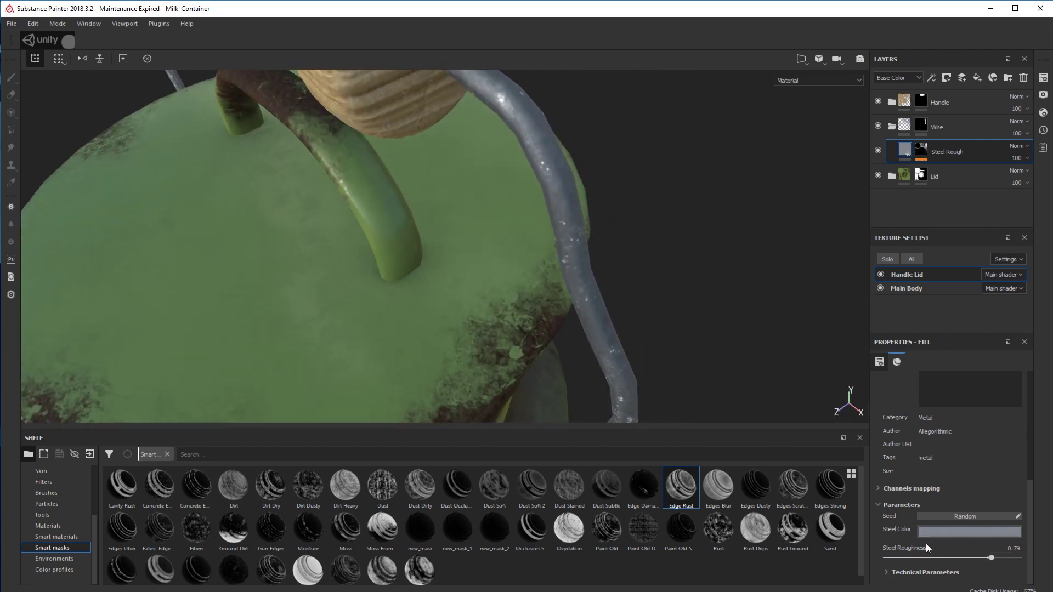
drag(992, 557, 985, 557)
alt+drag(779, 307, 693, 233)
scroll(691, 225, down, 3)
alt+drag(565, 210, 637, 278)
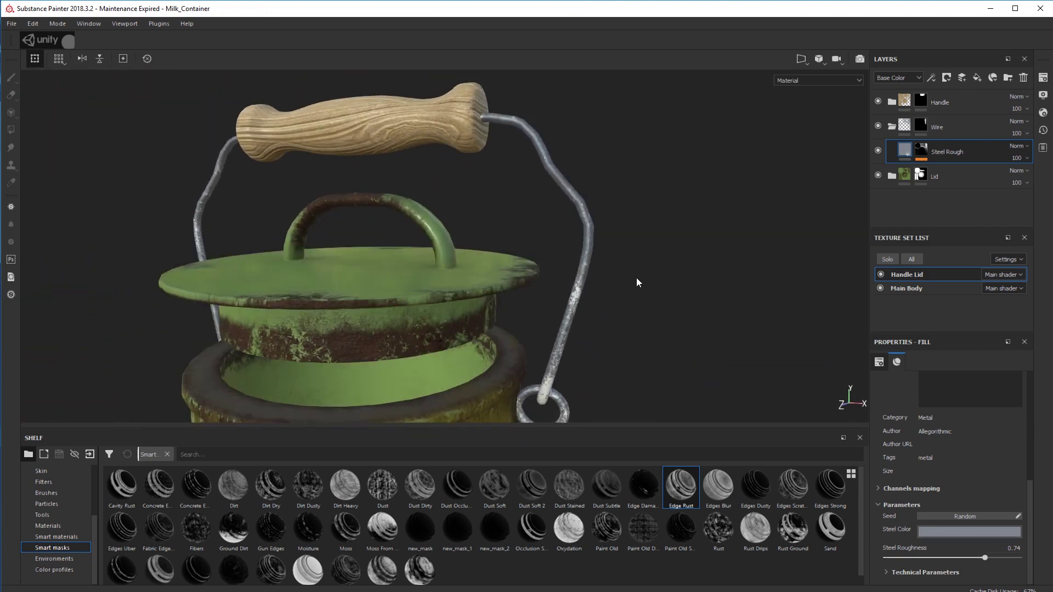
In the subtracting Mask Editor, set brown shades for Texture and Texture (Secondary), and set Thickness to 0.42.
scroll(627, 253, up, 4)
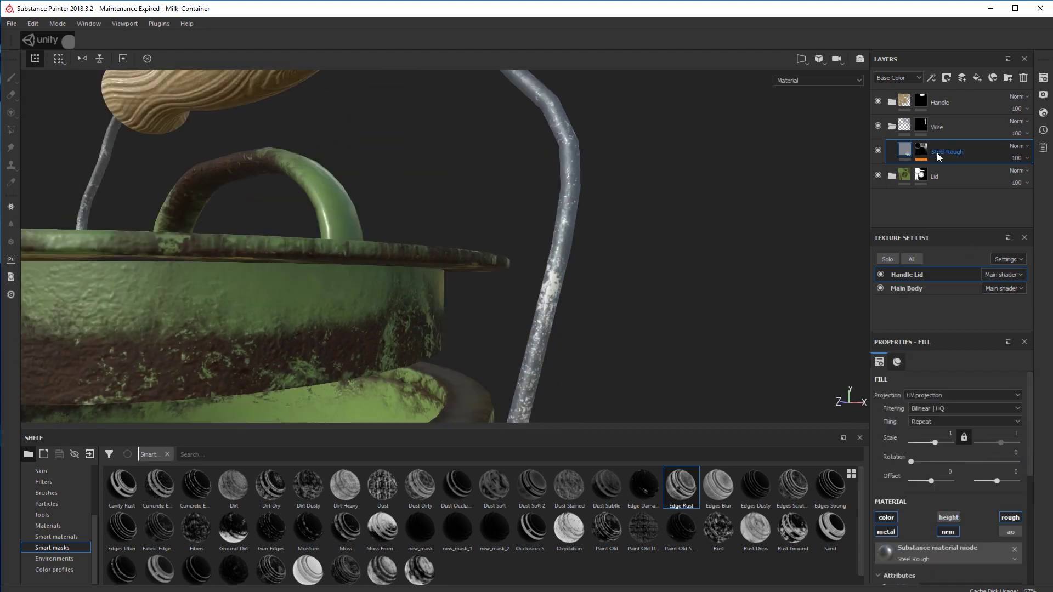
click(937, 153)
click(935, 181)
drag(947, 473, 965, 522)
scroll(928, 480, down, 10)
click(945, 438)
click(994, 543)
click(994, 544)
click(952, 472)
click(996, 574)
click(972, 567)
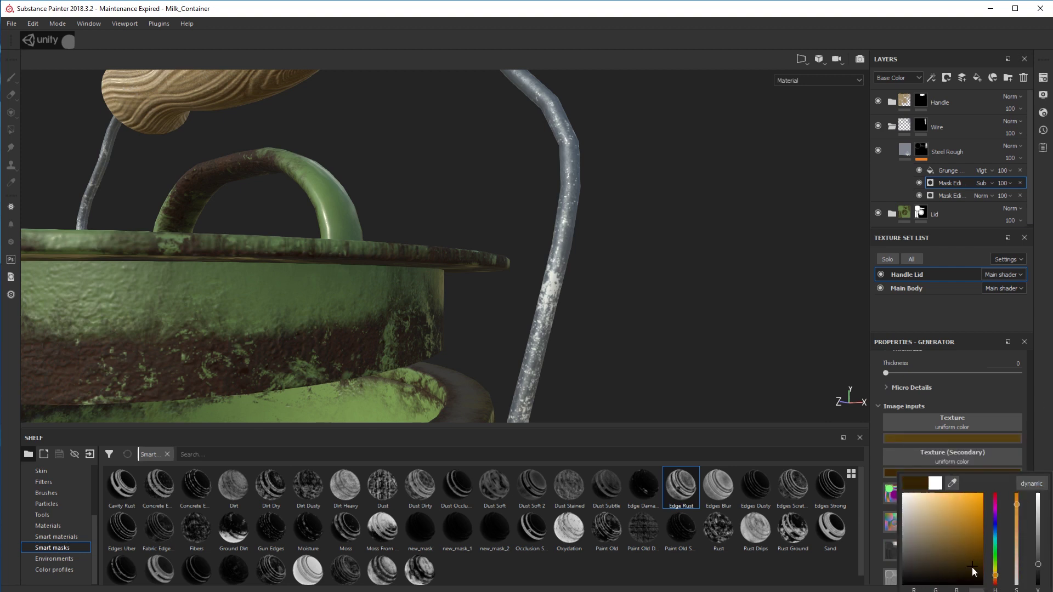
click(1043, 426)
scroll(933, 384, up, 2)
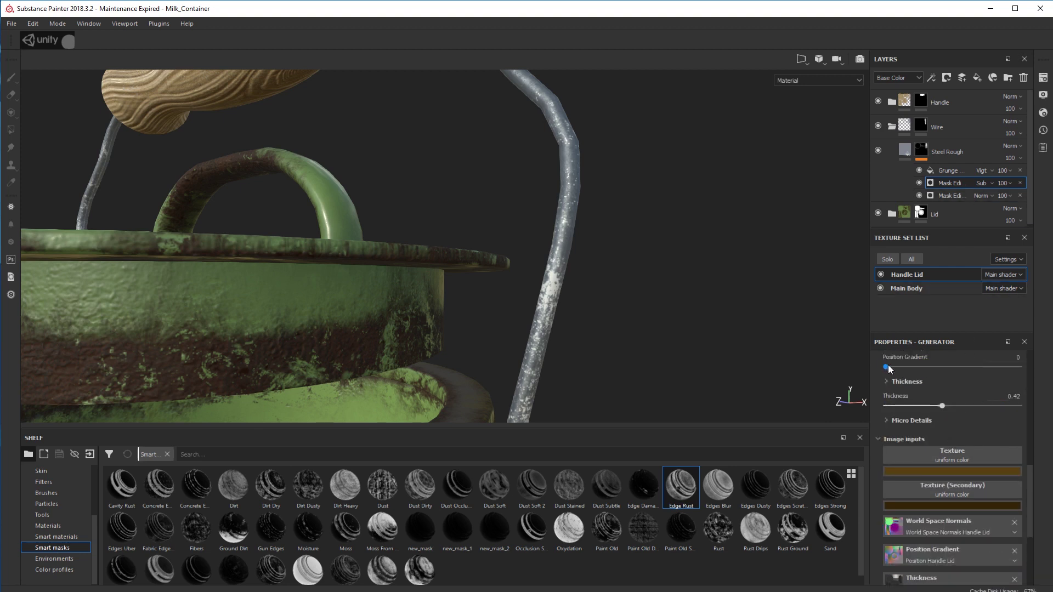
In the lower Mask Editor with Normal blending, set dark brown shades for the Texture and Texture (Secondary) inputs.
click(948, 196)
click(952, 471)
click(995, 576)
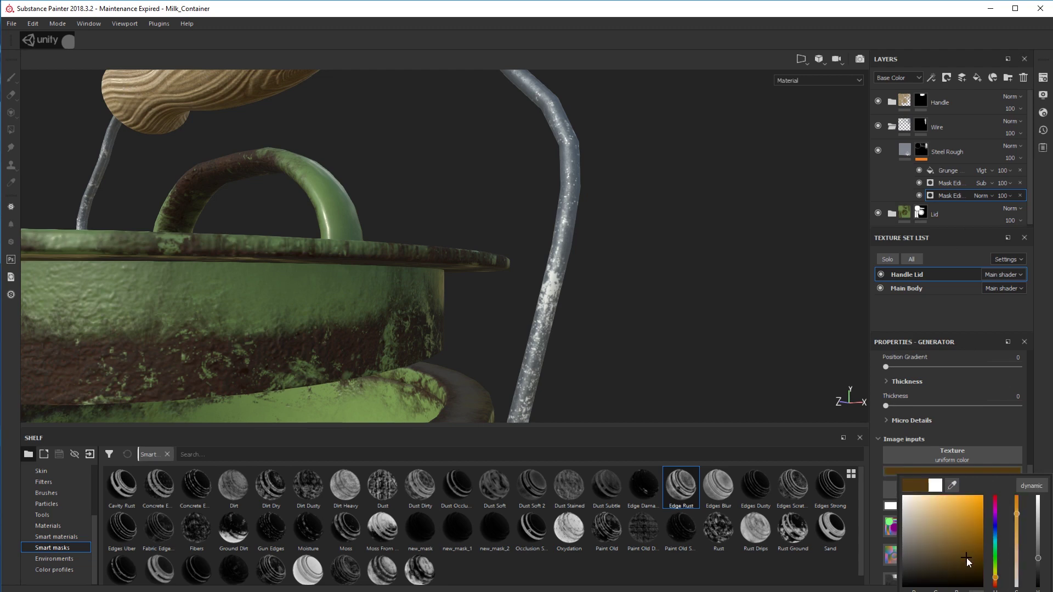
click(960, 567)
click(894, 505)
click(960, 588)
click(995, 590)
click(961, 590)
scroll(943, 522, down, 9)
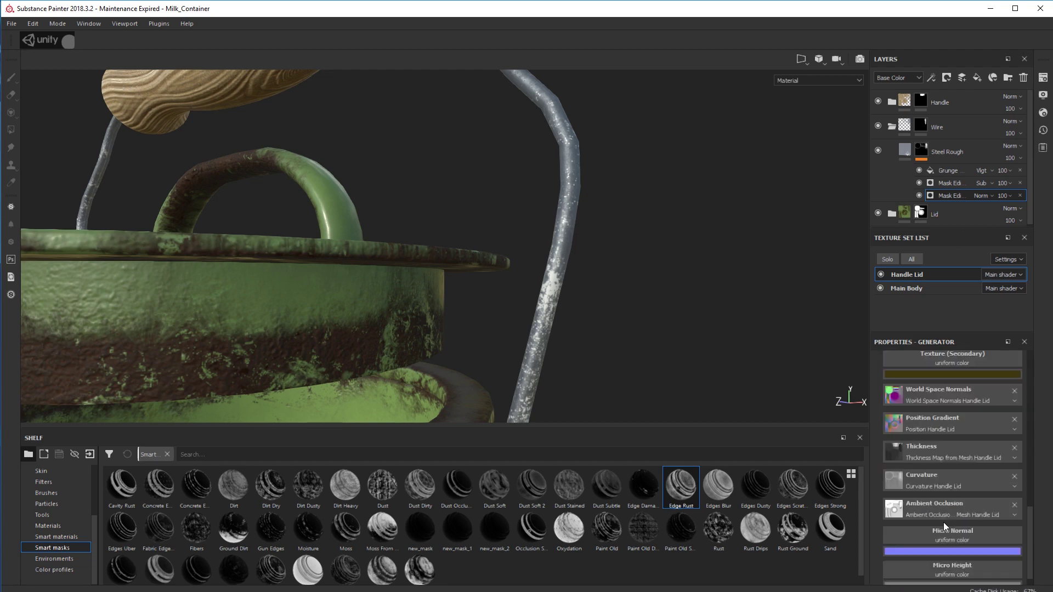
Try a Position Gradient of 0.32 and a higher Thickness in the lower Mask Editor, undoing each change.
scroll(960, 557, up, 6)
alt+drag(822, 137, 830, 189)
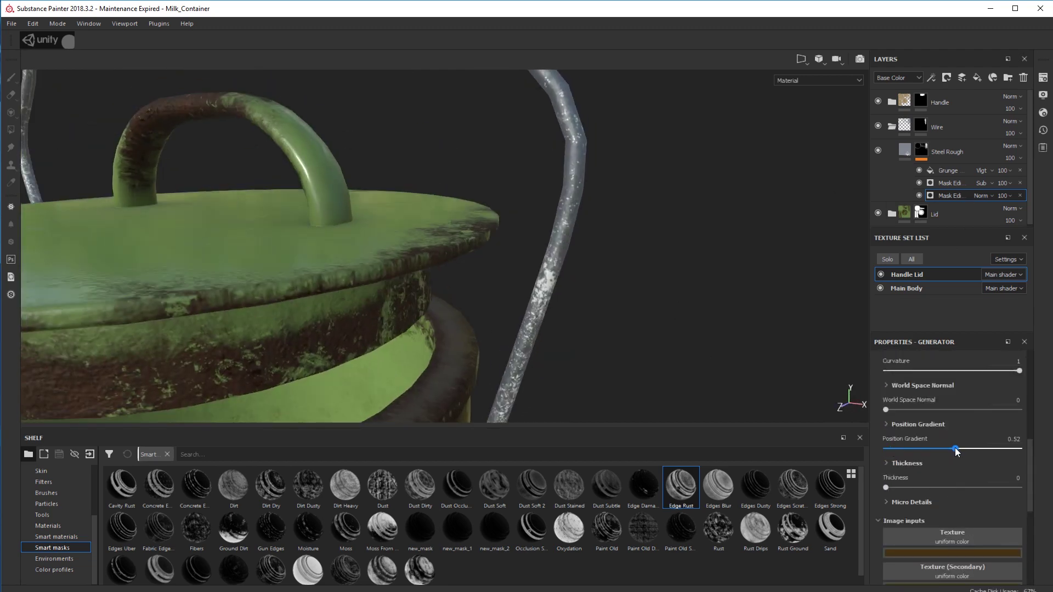
key(ctrl+z)
click(955, 486)
key(ctrl+z)
Set the lower Mask Editor's Ambient Occlusion to 0.31 and Texture 2 to 0.11, checking the wire's ring.
scroll(949, 466, up, 3)
alt+middle_drag(606, 290, 617, 174)
mouse_move(910, 431)
mouse_down()
mouse_move(1003, 433)
mouse_move(927, 434)
mouse_up()
drag(887, 392, 1021, 391)
scroll(889, 417, up, 3)
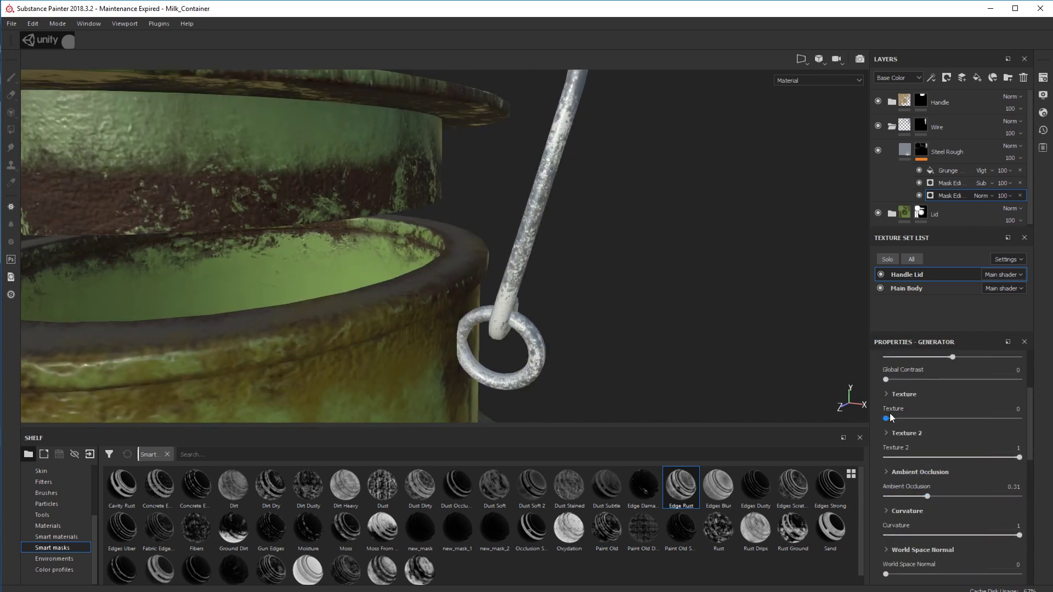
drag(1020, 458, 901, 458)
Set the lower Mask Editor's Global Contrast to 0.13 and Global Balance to 0.6.
mouse_move(887, 379)
mouse_down()
mouse_move(1016, 389)
mouse_move(902, 392)
mouse_up()
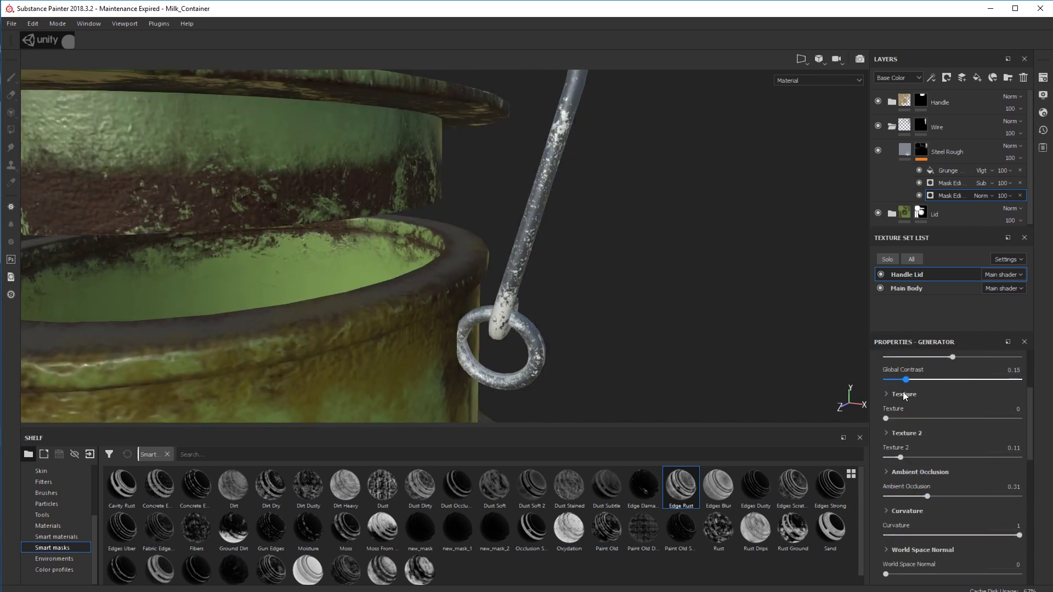
scroll(910, 400, up, 3)
drag(953, 456, 1012, 454)
Add a new paint layer and place it beneath the Steel Rough layer in the Wire folder.
click(946, 218)
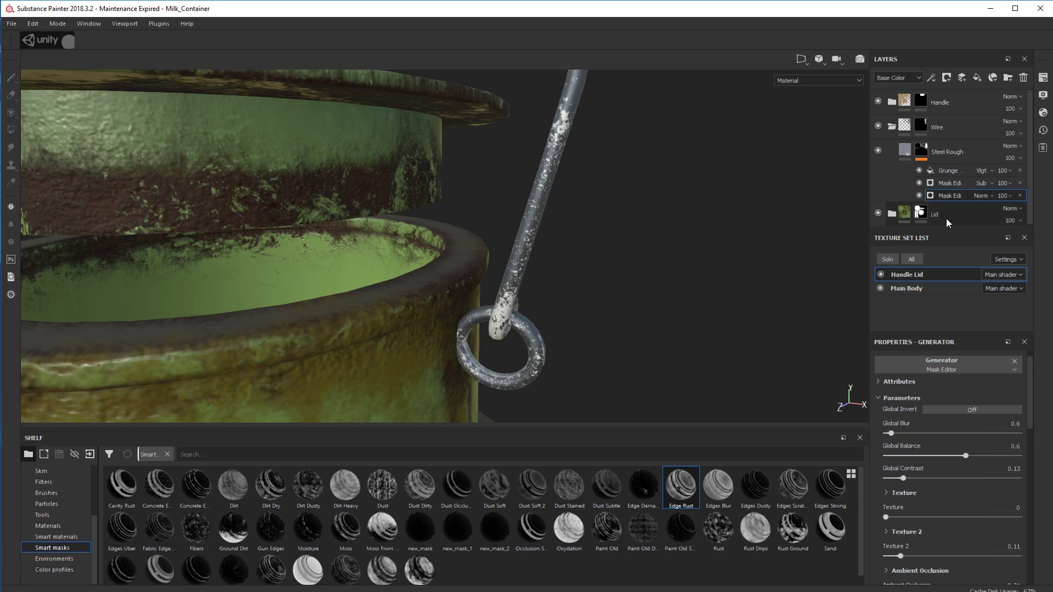
key(4)
click(978, 77)
scroll(927, 164, down, 1)
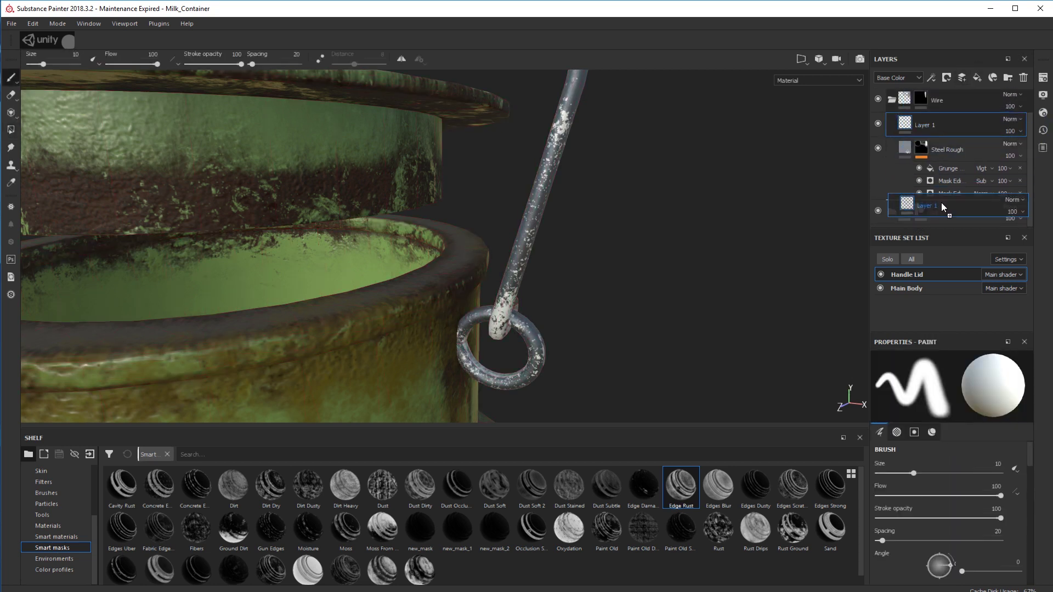
drag(900, 188, 924, 124)
scroll(919, 188, down, 1)
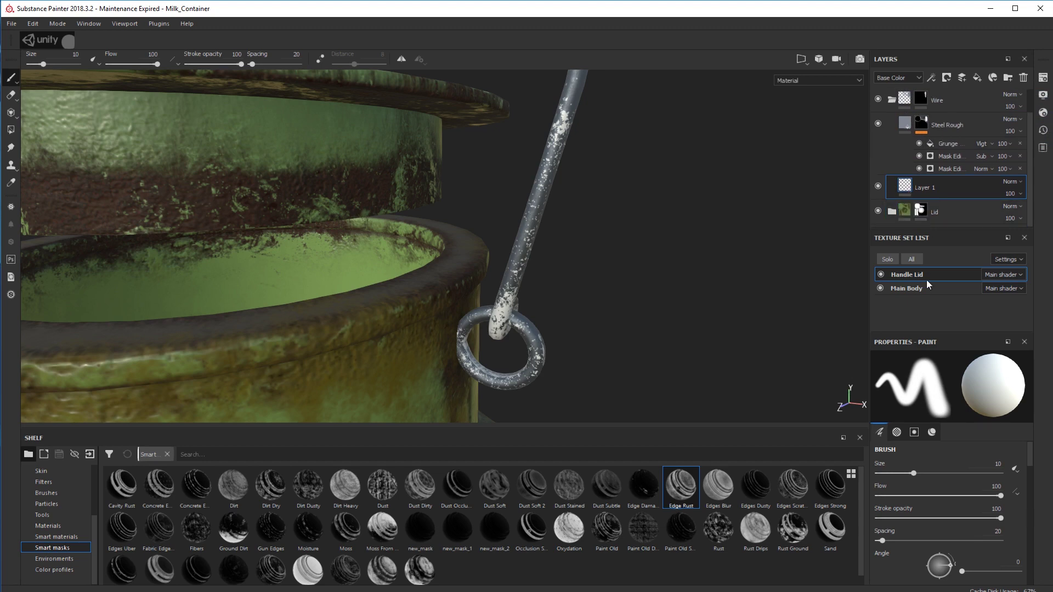
Delete the empty Layer 1 and add a fill layer beneath Steel Rough inside the Wire folder.
scroll(914, 502, down, 1)
key(Delete)
click(965, 211)
click(977, 77)
drag(922, 211, 955, 142)
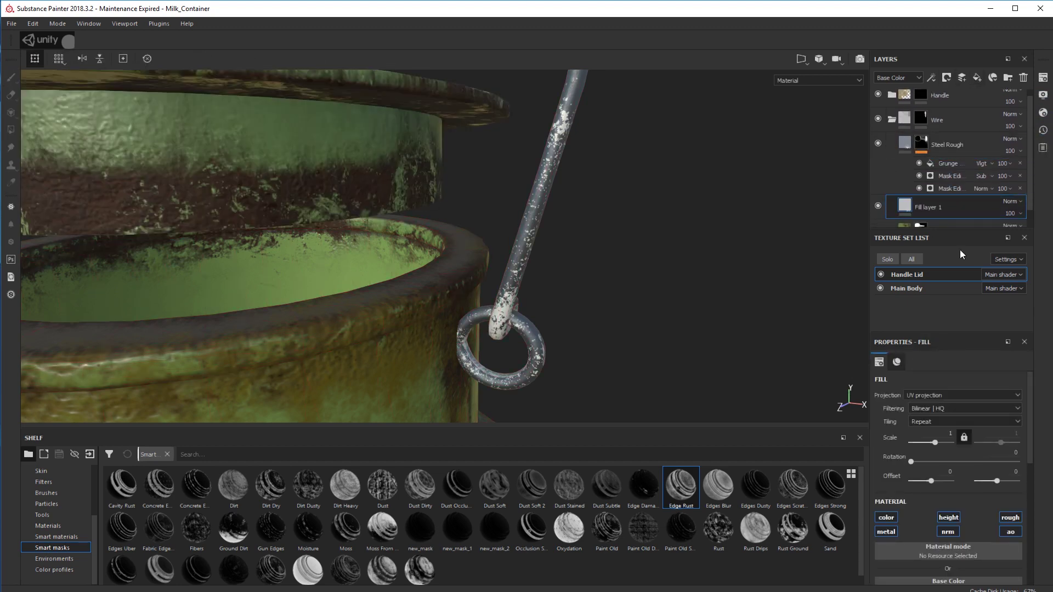
Set the new fill layer's base color to a rusty olive brown.
scroll(961, 431, down, 2)
scroll(961, 431, down, 1)
click(960, 437)
drag(966, 507, 958, 534)
click(995, 541)
scroll(557, 287, down, 5)
alt+drag(557, 287, 522, 301)
scroll(522, 302, up, 3)
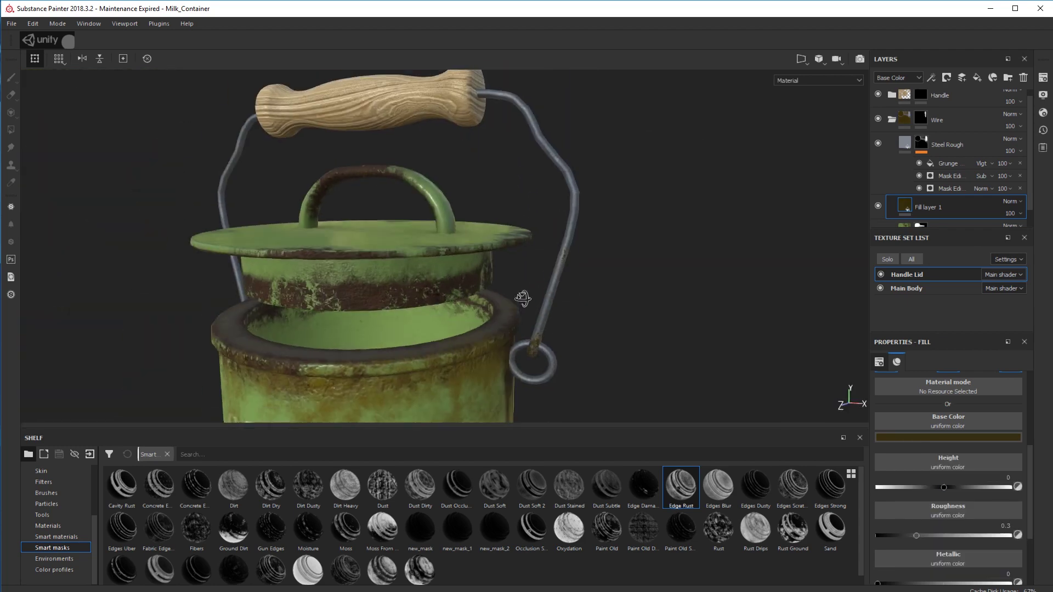
click(944, 439)
click(939, 527)
alt+drag(641, 308, 593, 305)
scroll(593, 305, up, 8)
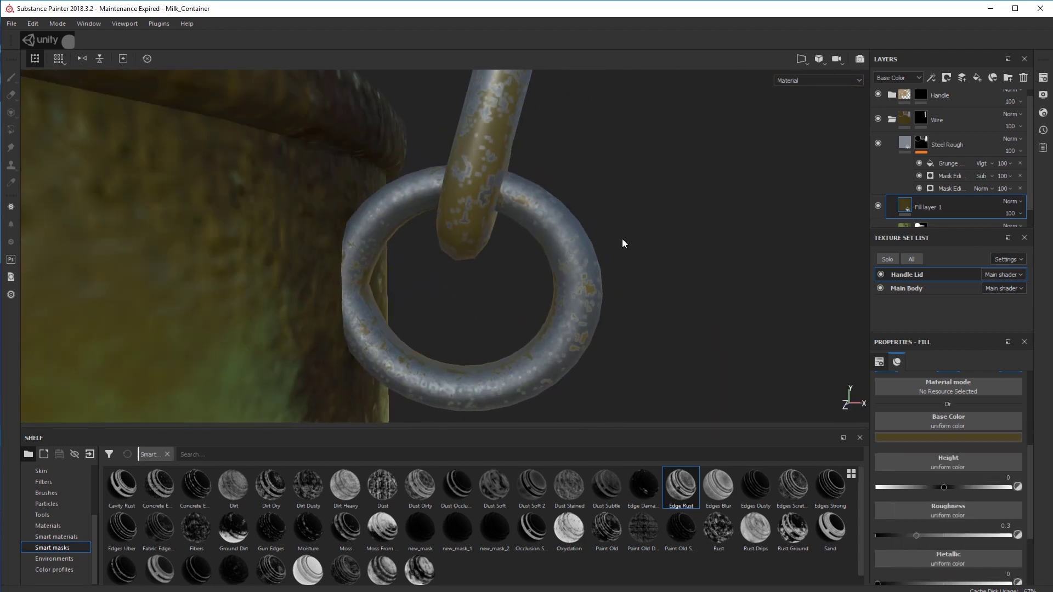
Set the rust fill layer's height to 0.2177, roughness to 1, and metallic to 0.4113.
drag(827, 493, 959, 488)
drag(959, 535, 1015, 540)
alt+drag(617, 329, 593, 383)
scroll(899, 494, down, 2)
drag(881, 518, 966, 530)
alt+drag(708, 275, 641, 219)
drag(965, 518, 931, 521)
scroll(941, 552, down, 1)
mouse_move(969, 575)
mouse_down()
mouse_move(950, 578)
mouse_move(966, 577)
mouse_up()
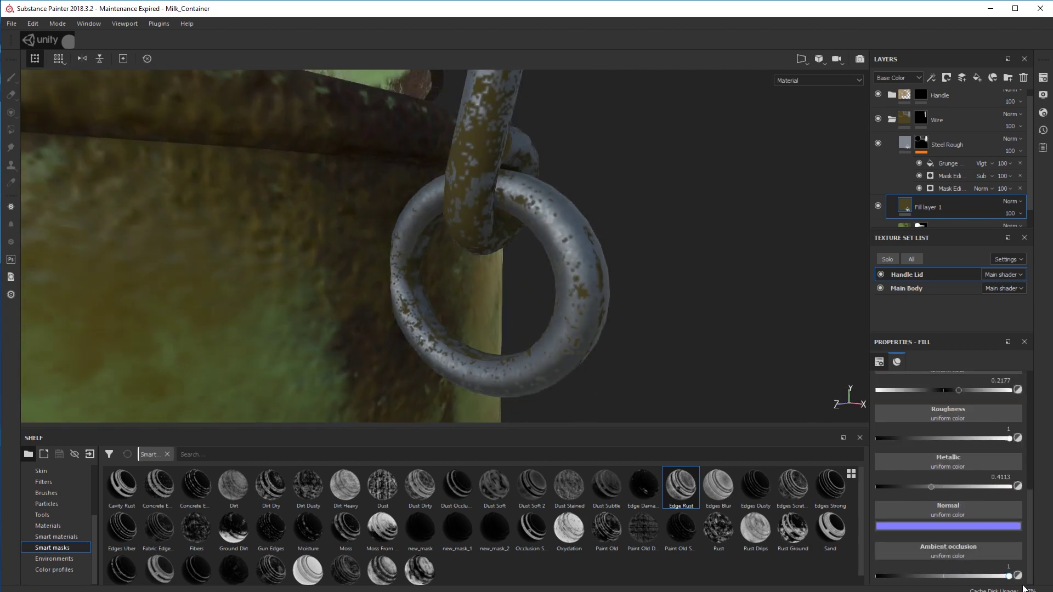
Set the balance of the Grunge fill in the Steel Rough mask to 0.25.
scroll(698, 313, down, 8)
alt+drag(296, 291, 362, 280)
click(949, 167)
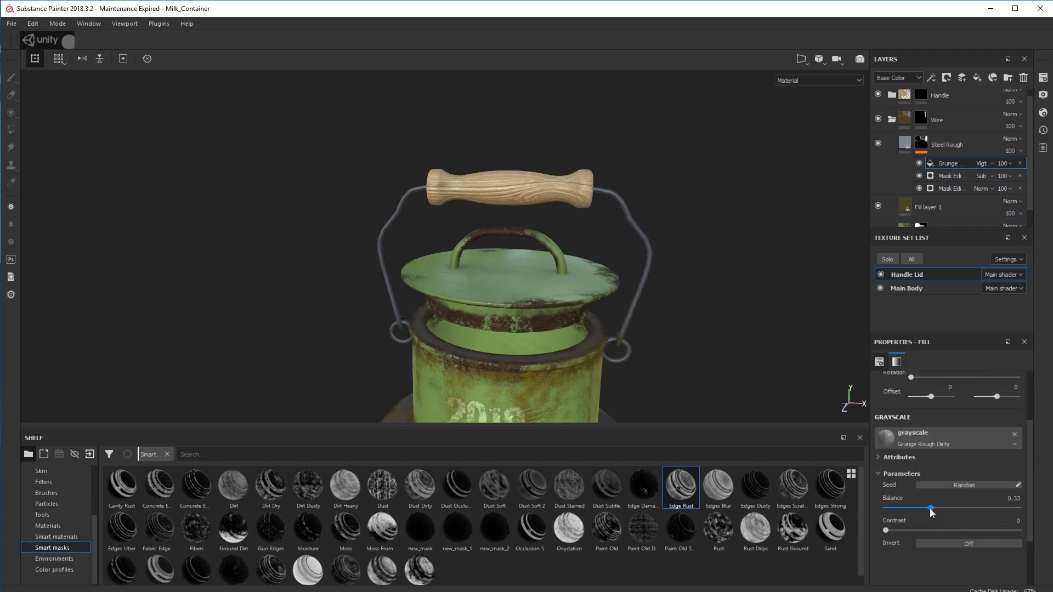
drag(931, 509, 920, 508)
scroll(642, 324, up, 8)
alt+middle_drag(643, 325, 658, 417)
alt+drag(644, 216, 604, 254)
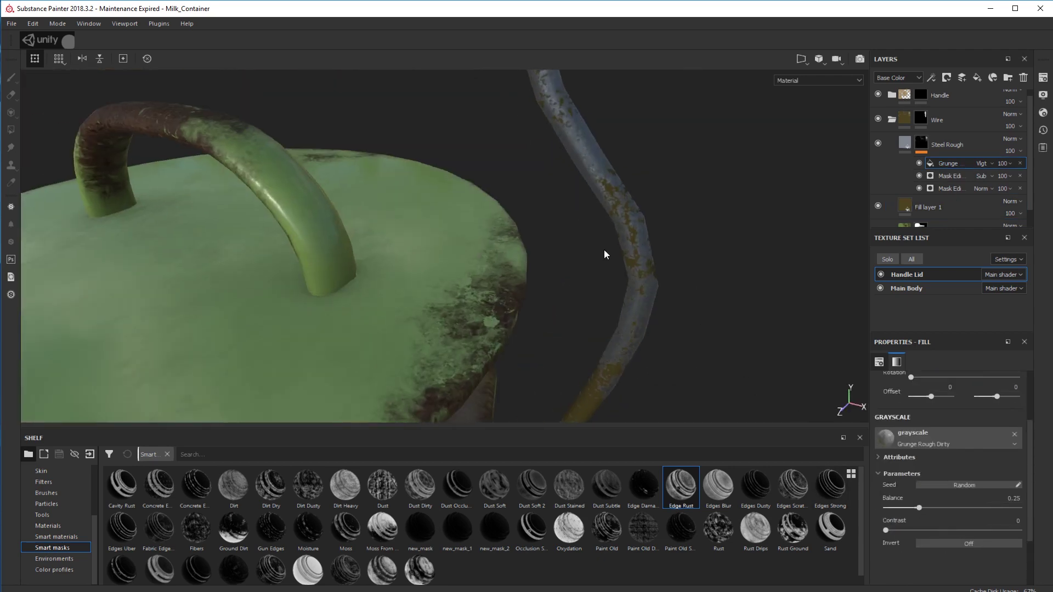
alt+middle_drag(604, 254, 596, 315)
scroll(632, 270, up, 2)
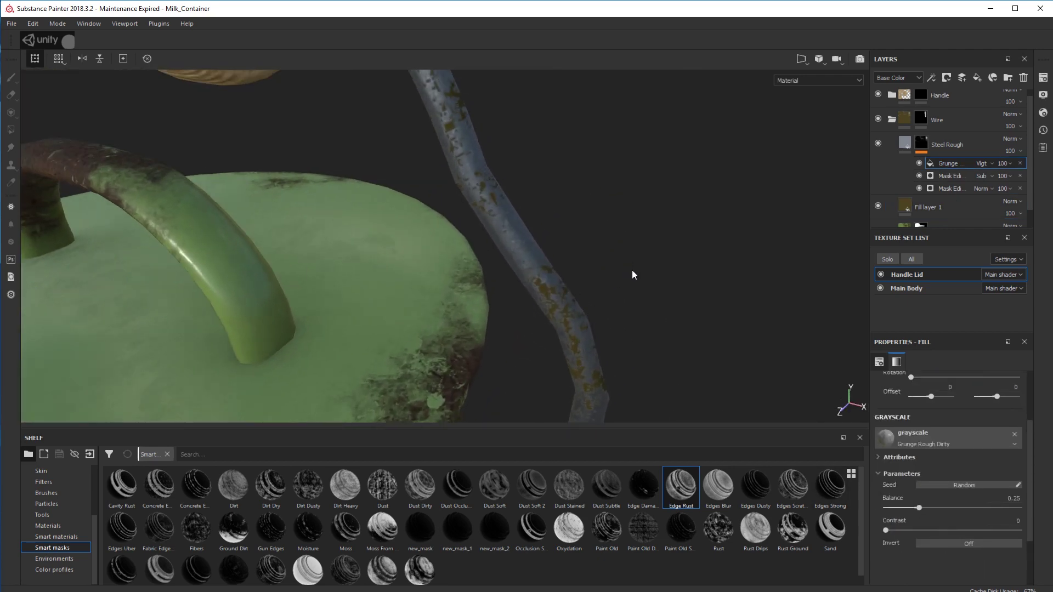
Lower the Steel Rough mask's Grunge balance to 0.22.
scroll(631, 270, down, 7)
alt+drag(631, 285, 698, 292)
alt+middle_drag(678, 258, 675, 314)
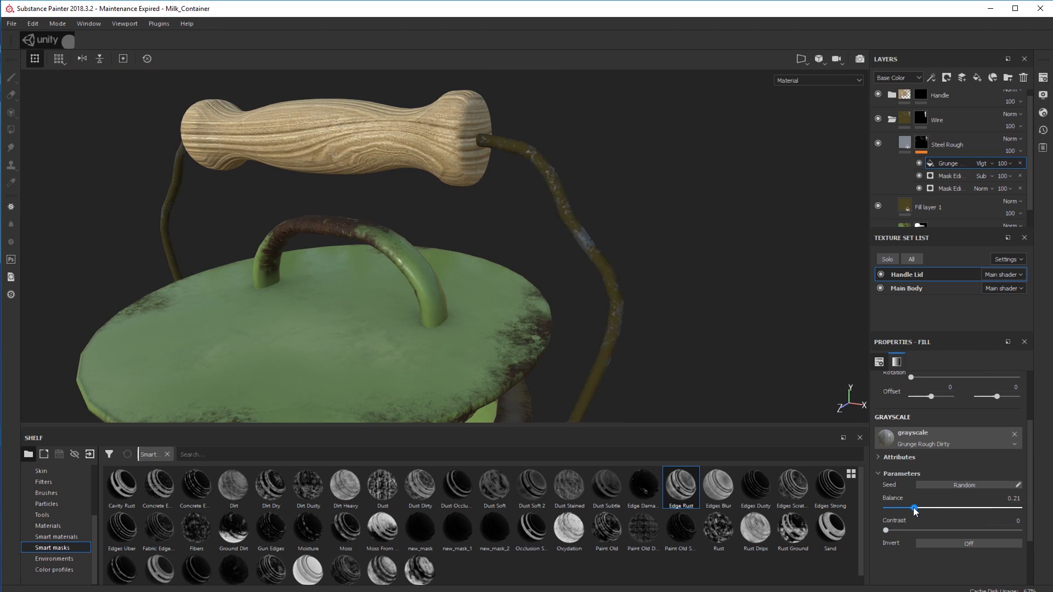
drag(920, 510, 917, 516)
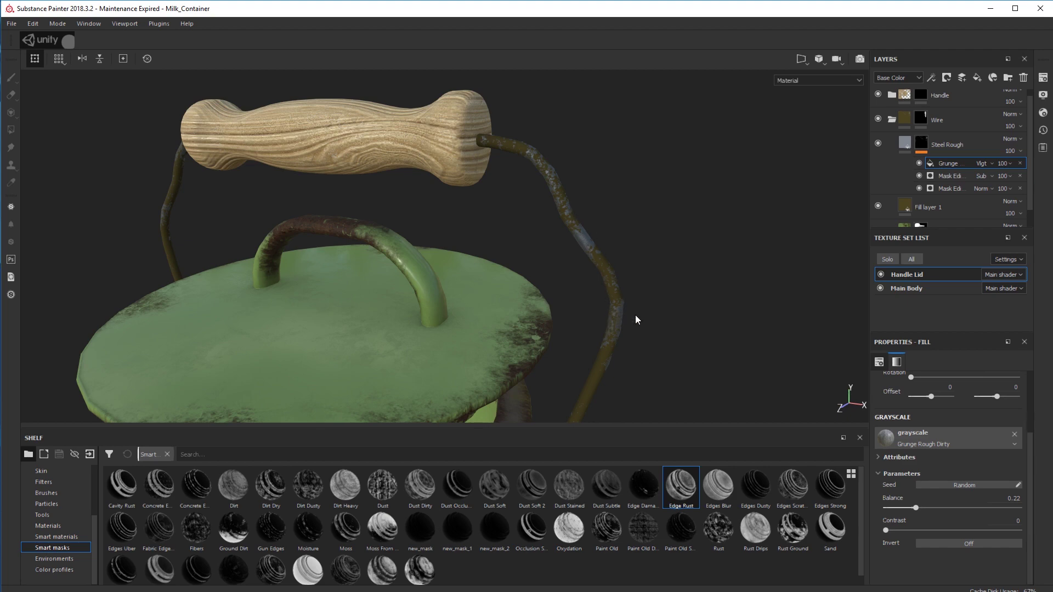
Set the Steel Rough mask's Grunge balance to 0.4 and contrast to 0.57, keeping Invert off.
scroll(672, 323, up, 3)
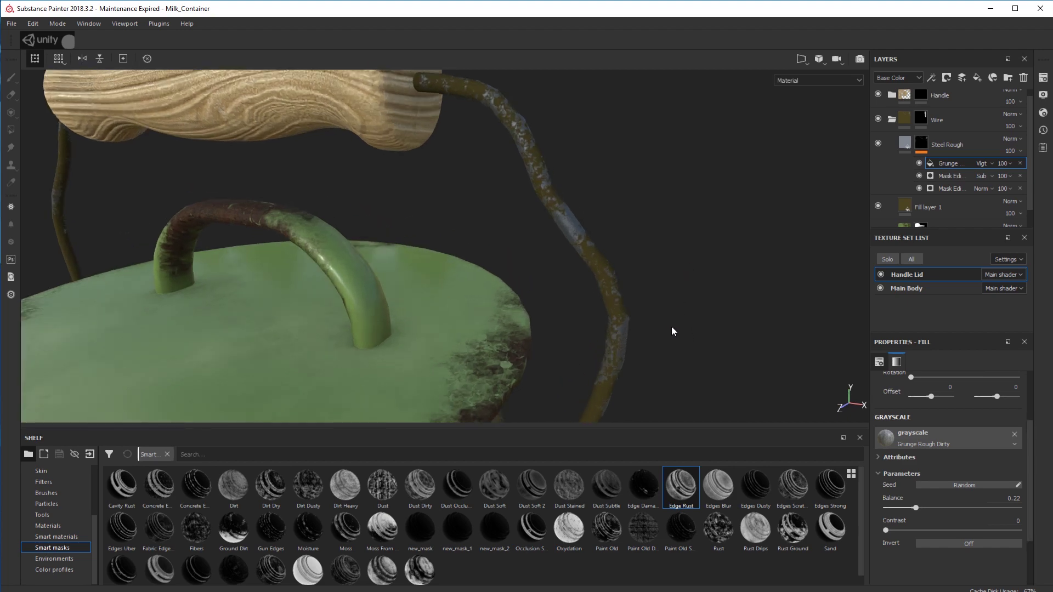
scroll(673, 315, down, 3)
alt+drag(672, 314, 715, 355)
alt+middle_drag(702, 337, 701, 279)
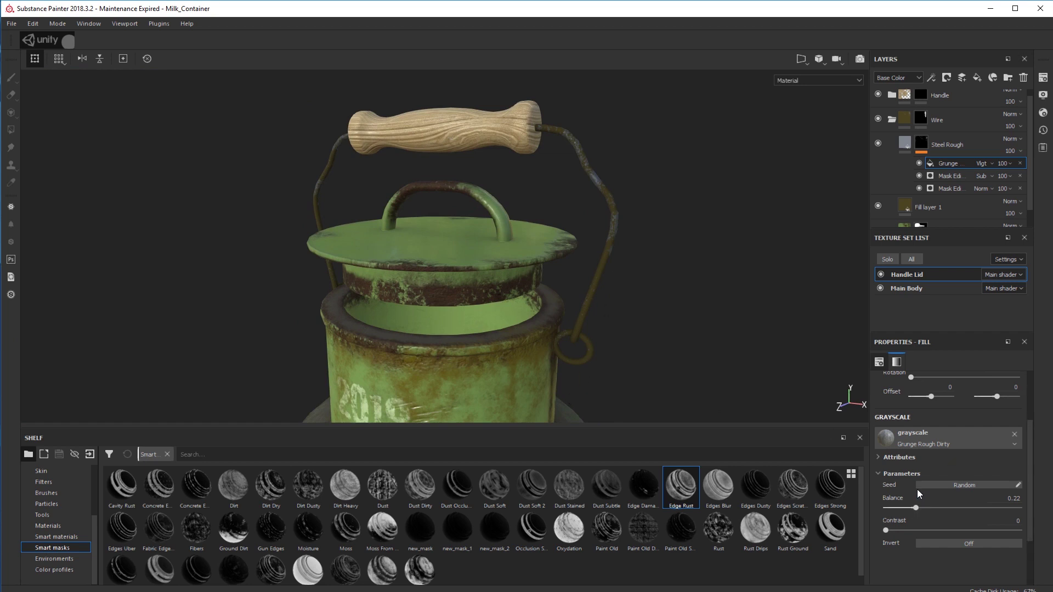
drag(916, 507, 920, 531)
drag(920, 508, 923, 509)
drag(921, 530, 976, 530)
drag(924, 508, 966, 532)
click(962, 543)
click(967, 544)
Examine the rust on the wire handle and rings from several angles.
alt+drag(639, 351, 456, 301)
scroll(651, 347, up, 2)
scroll(651, 348, down, 5)
scroll(455, 301, up, 3)
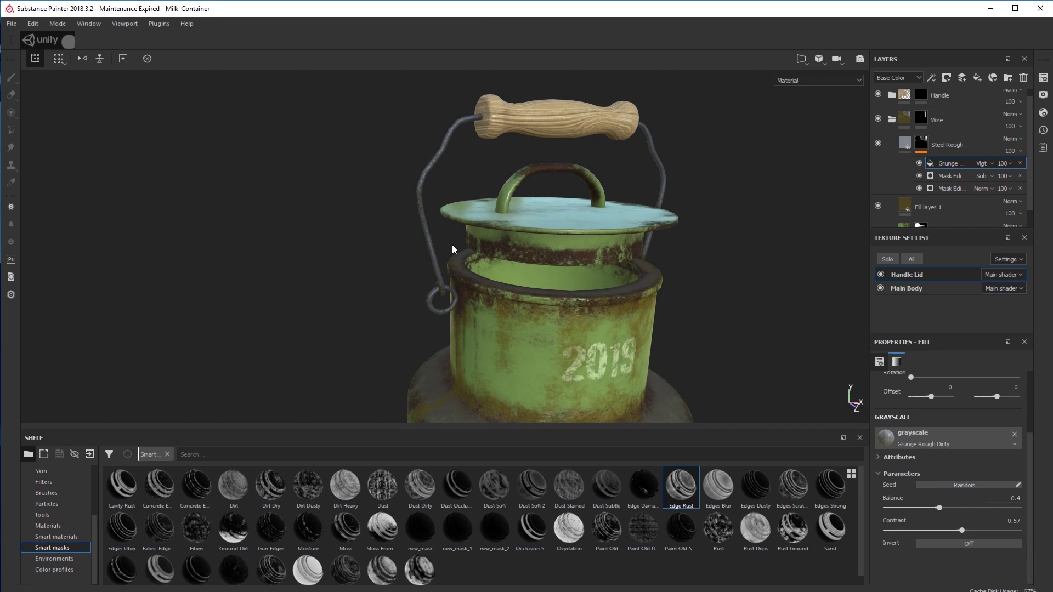
alt+drag(395, 321, 387, 297)
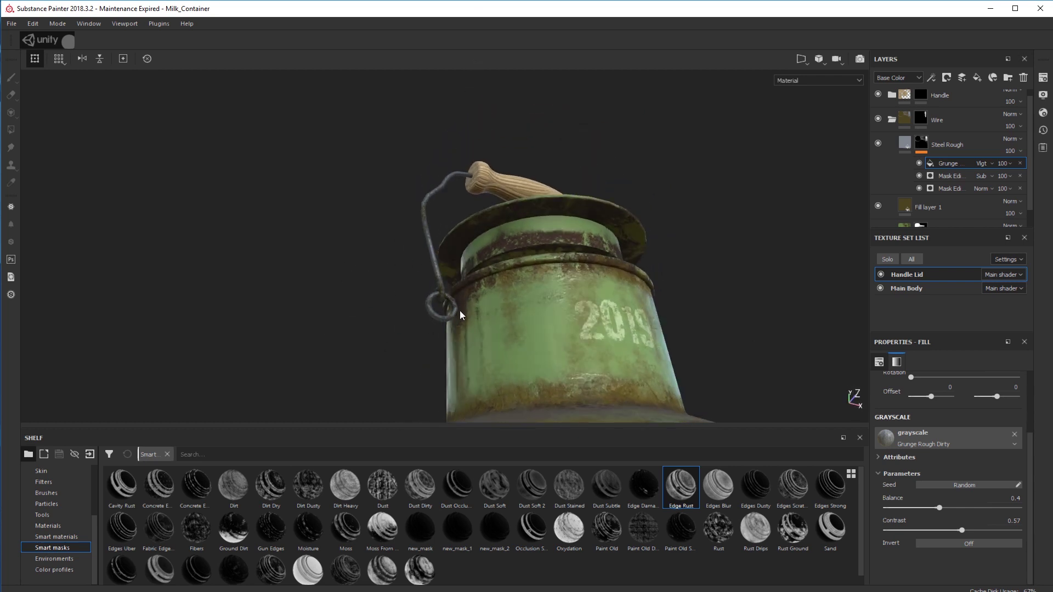
alt+drag(460, 311, 383, 261)
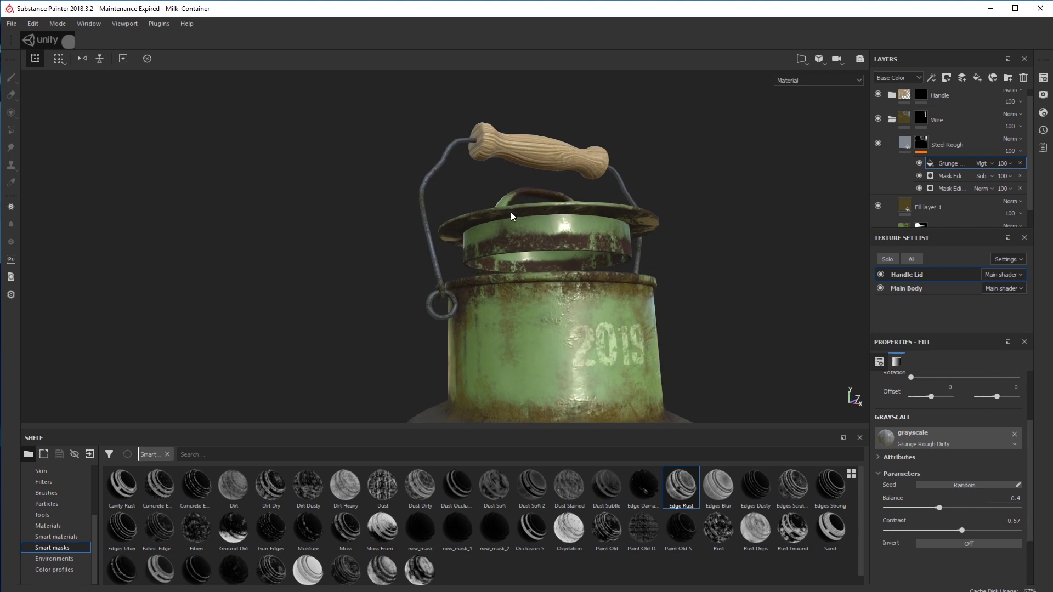
key(alt)
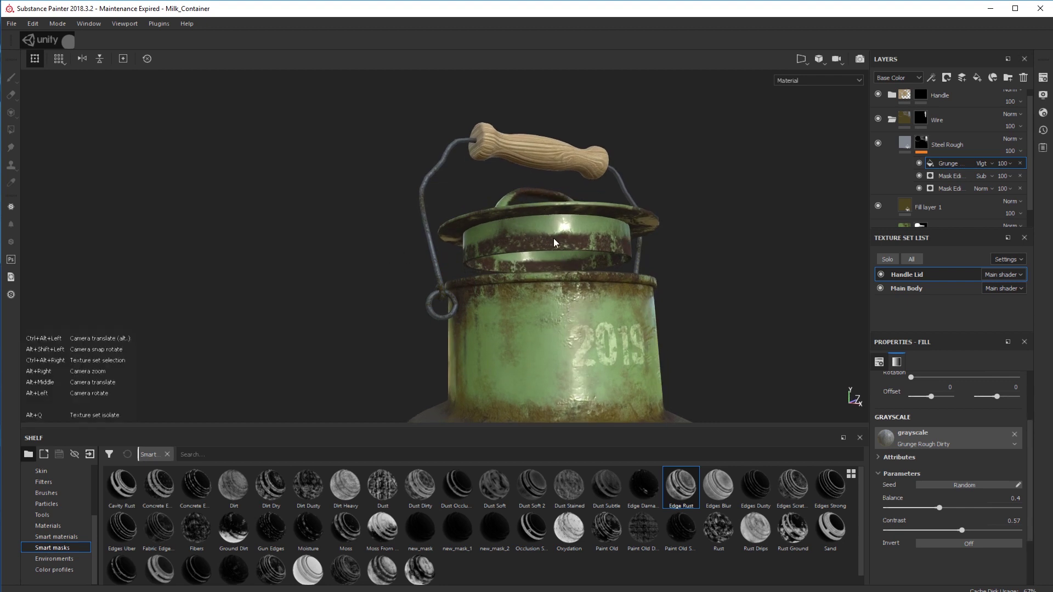
alt+drag(683, 292, 707, 263)
alt+middle_drag(712, 170, 565, 245)
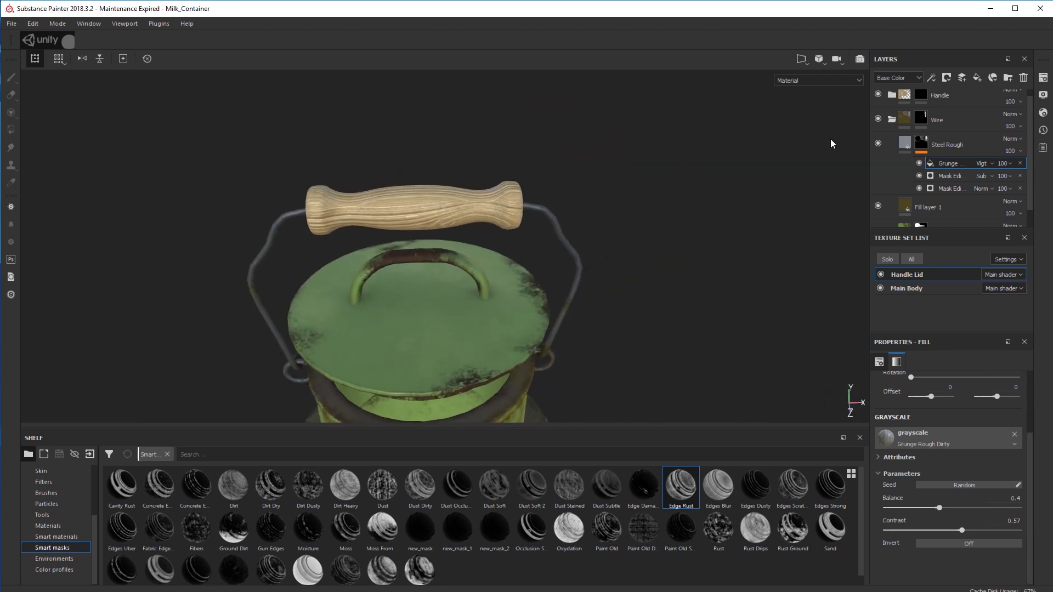
Apply the Dust Dirty smart mask to the Old Knotty Wood layer in the Handle folder.
click(891, 120)
click(892, 102)
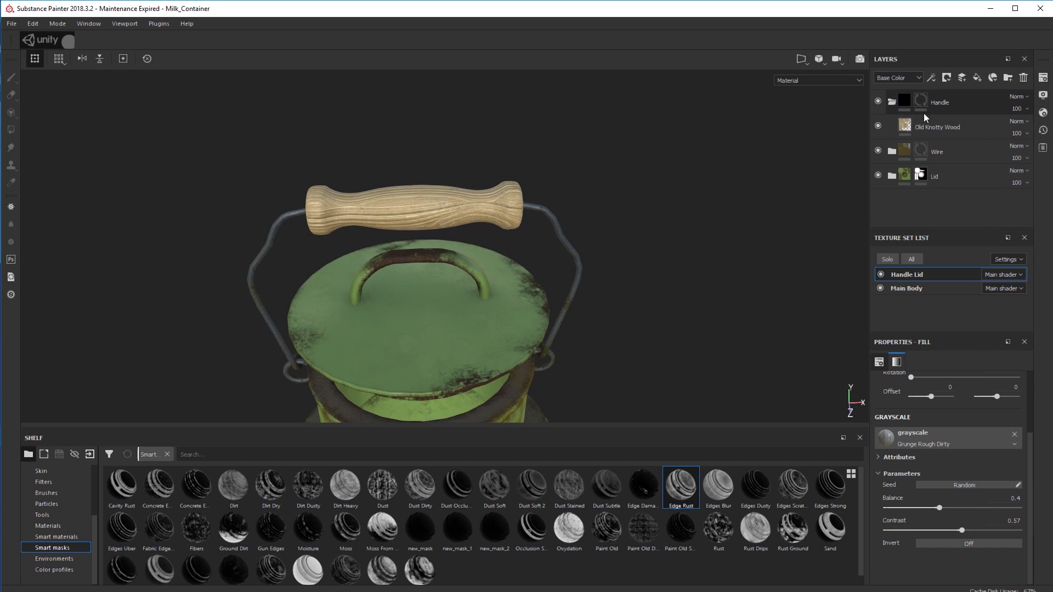
click(907, 126)
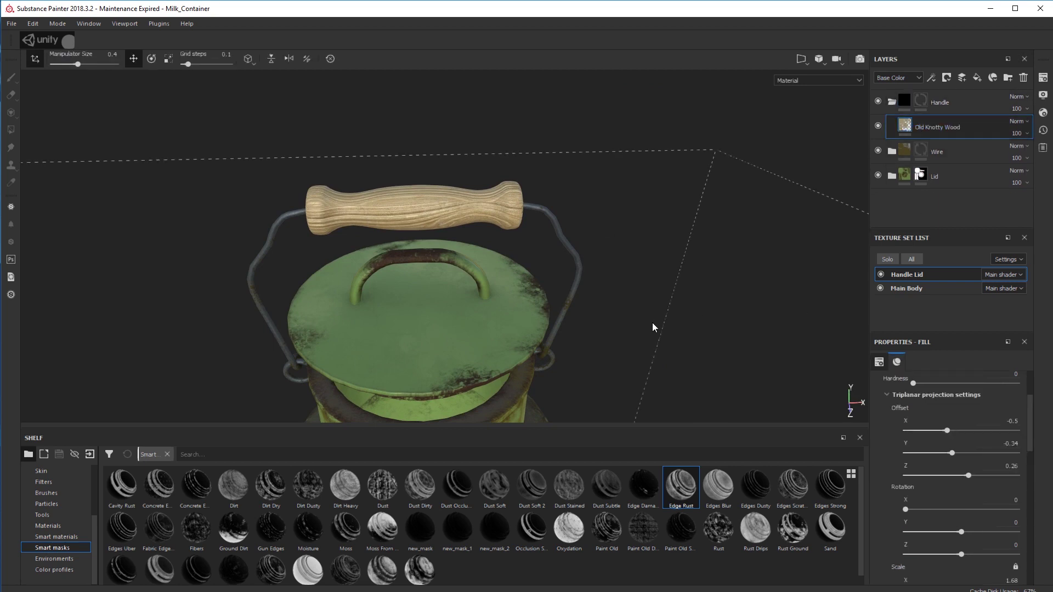
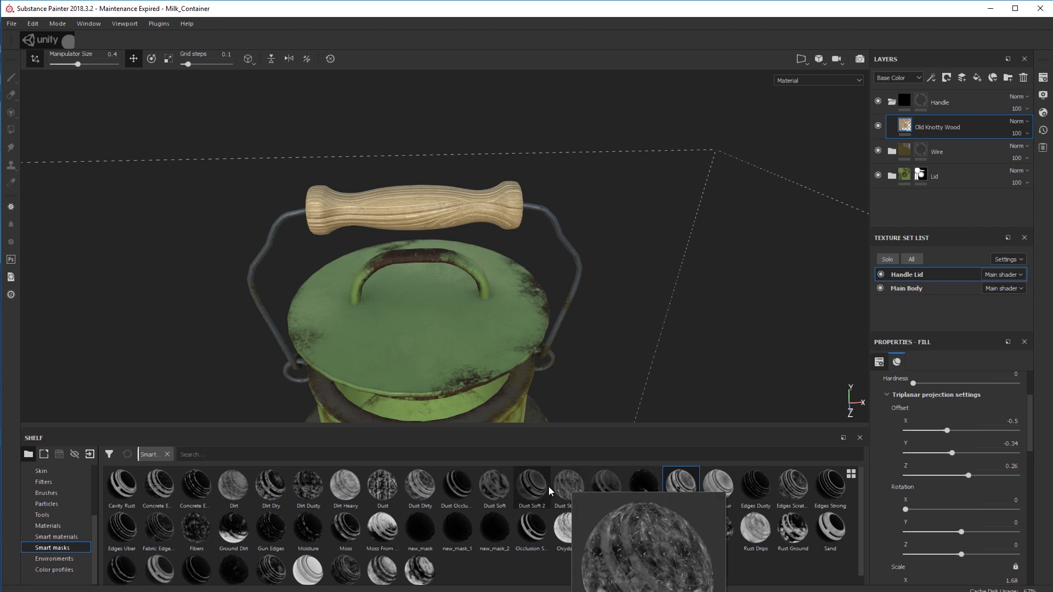
mouse_move(529, 494)
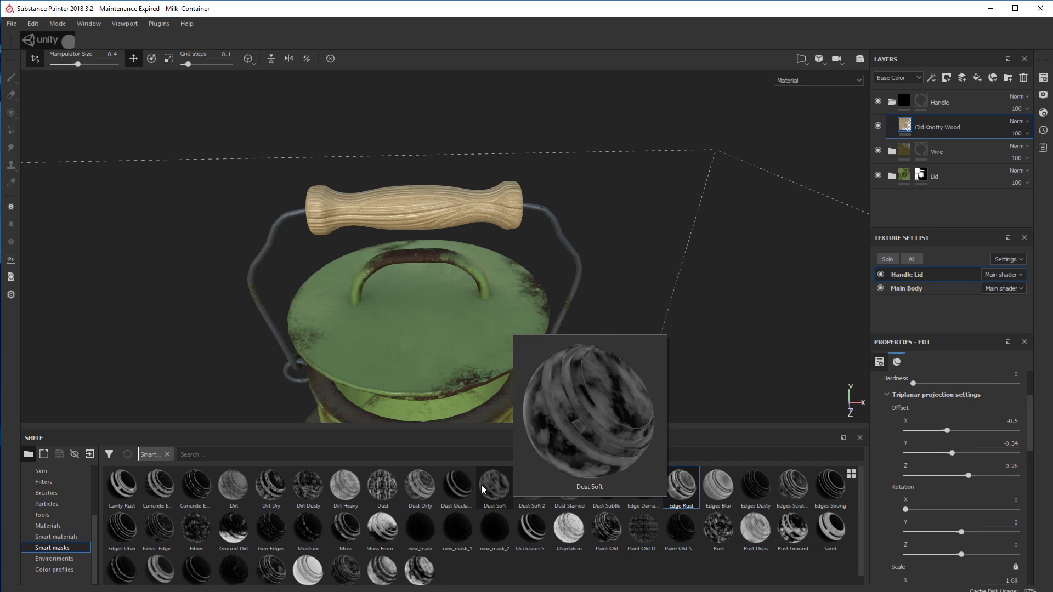
mouse_move(461, 489)
mouse_move(423, 484)
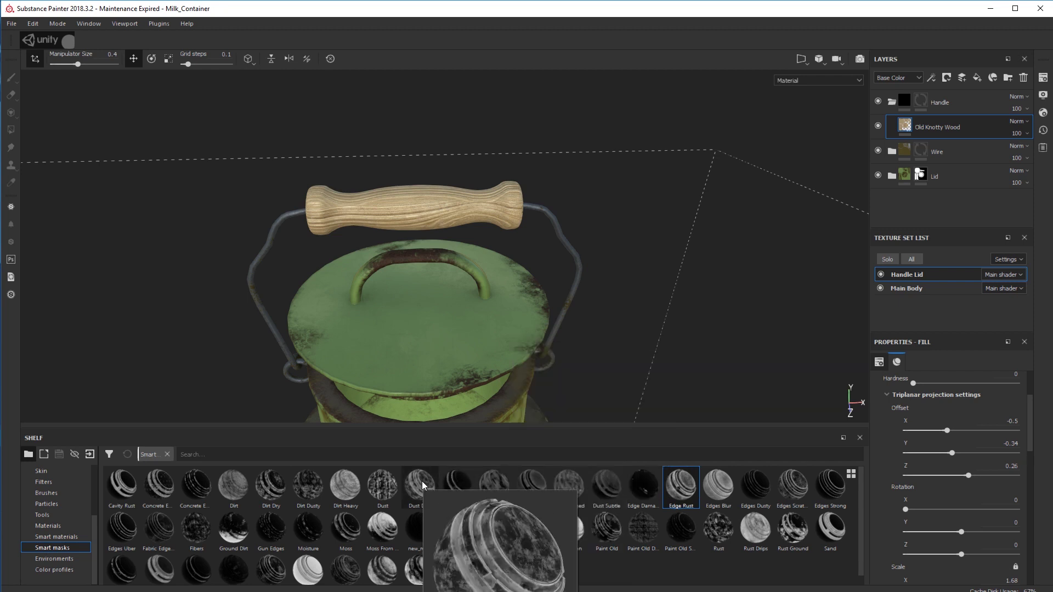
drag(422, 482, 923, 131)
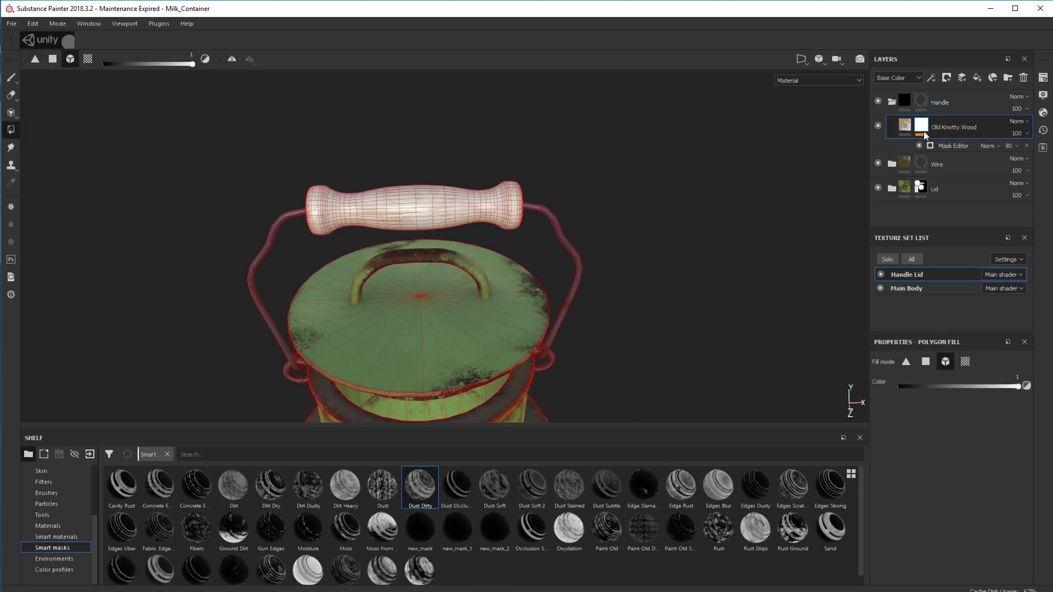
alt+drag(678, 343, 680, 340)
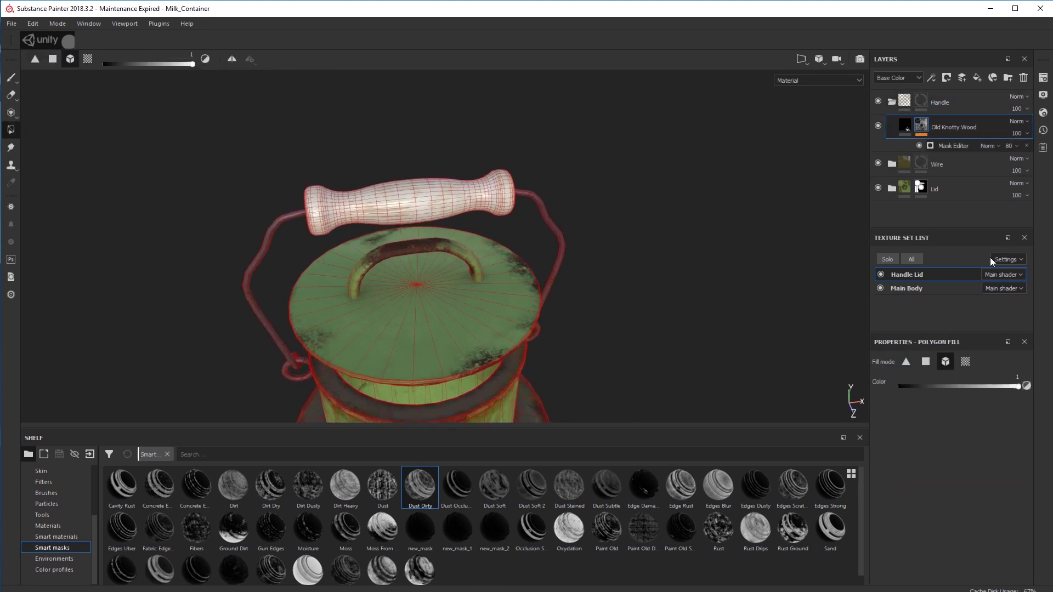
Review the Old Knotty Wood layer's fill settings and its mask generator's parameters.
click(947, 146)
click(935, 128)
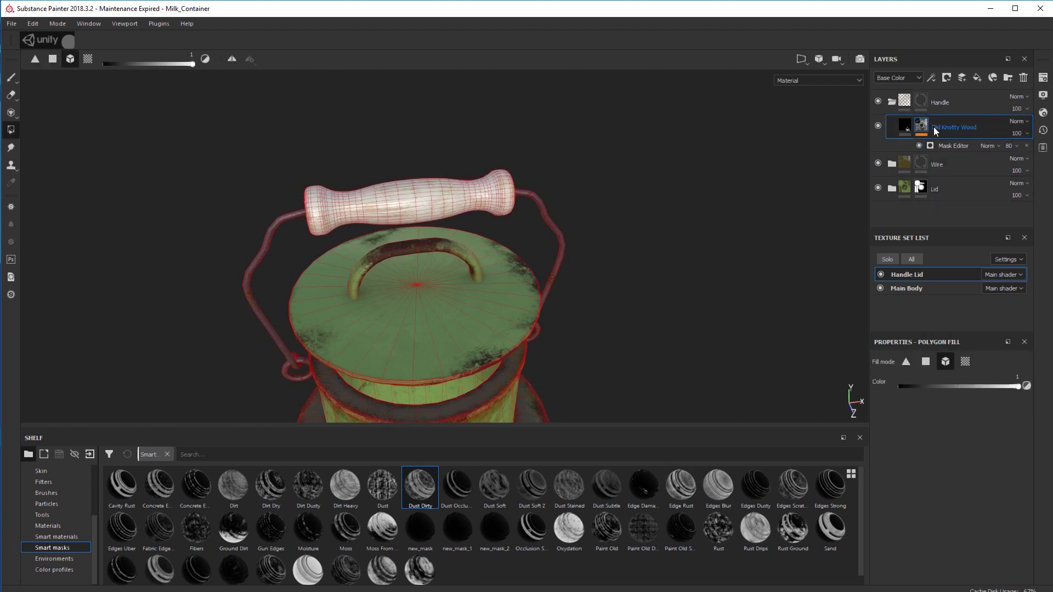
click(954, 146)
alt+drag(719, 307, 702, 211)
scroll(715, 283, up, 3)
scroll(942, 498, down, 10)
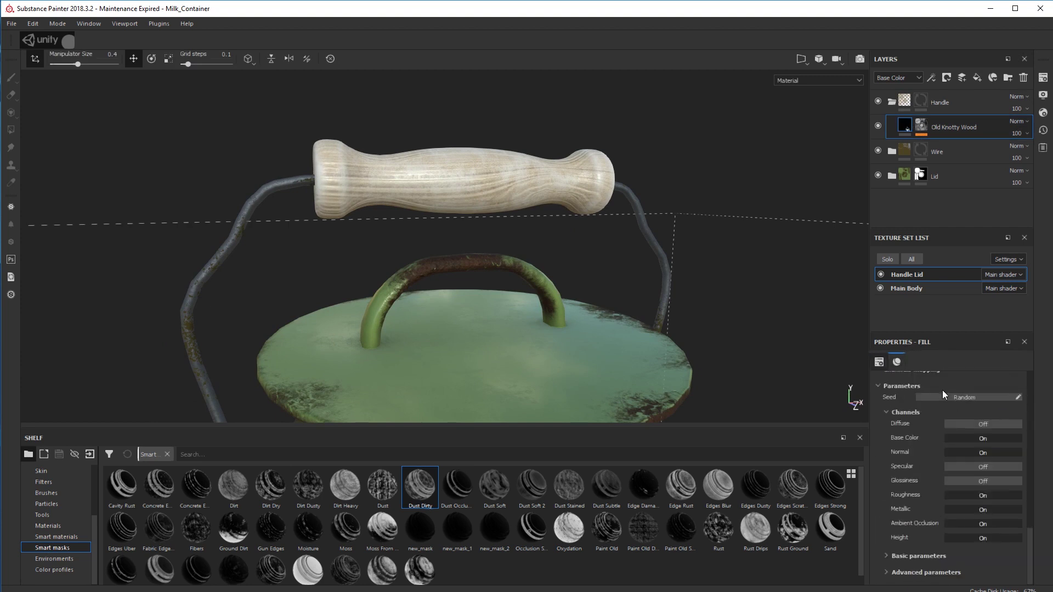
click(928, 128)
click(954, 146)
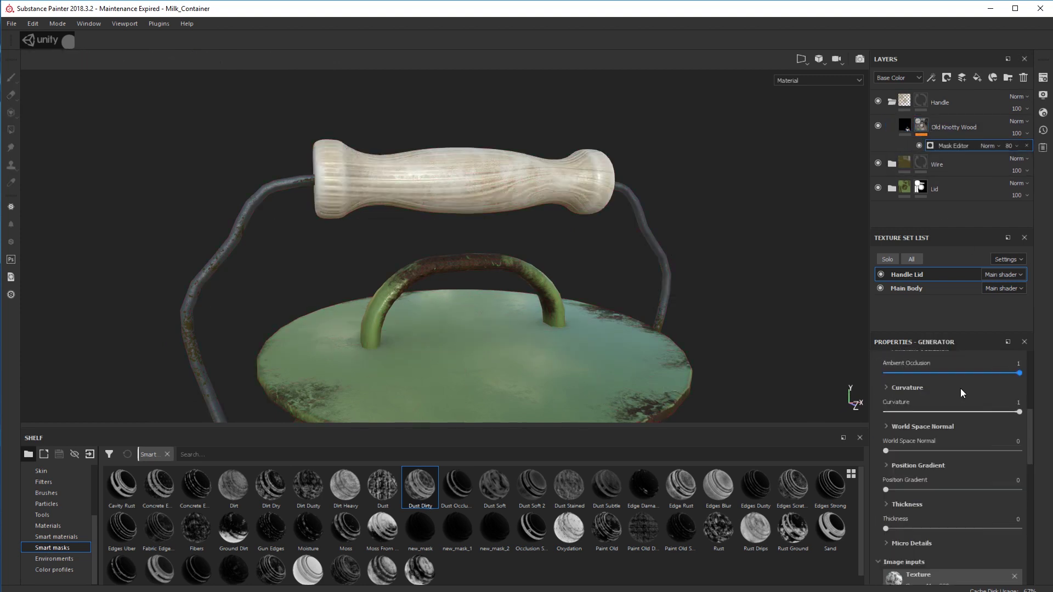
click(950, 552)
scroll(969, 406, up, 8)
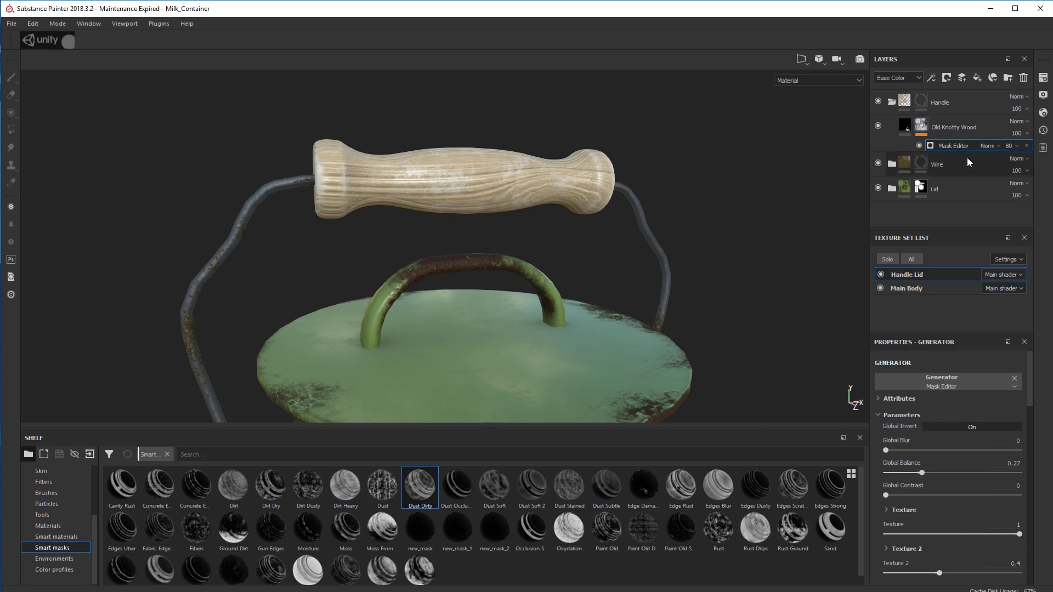
click(922, 101)
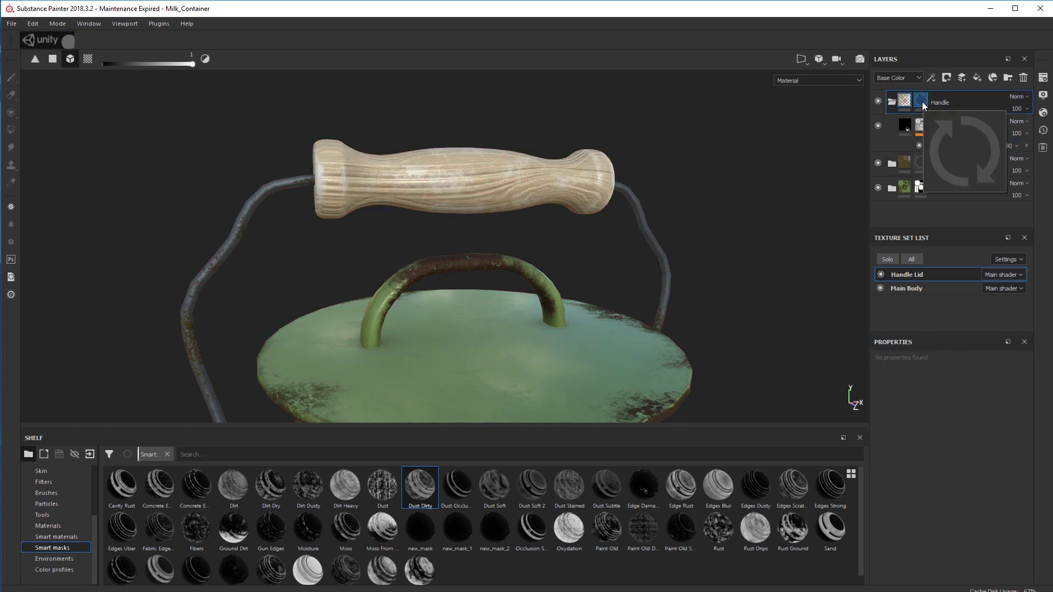
click(910, 130)
click(908, 128)
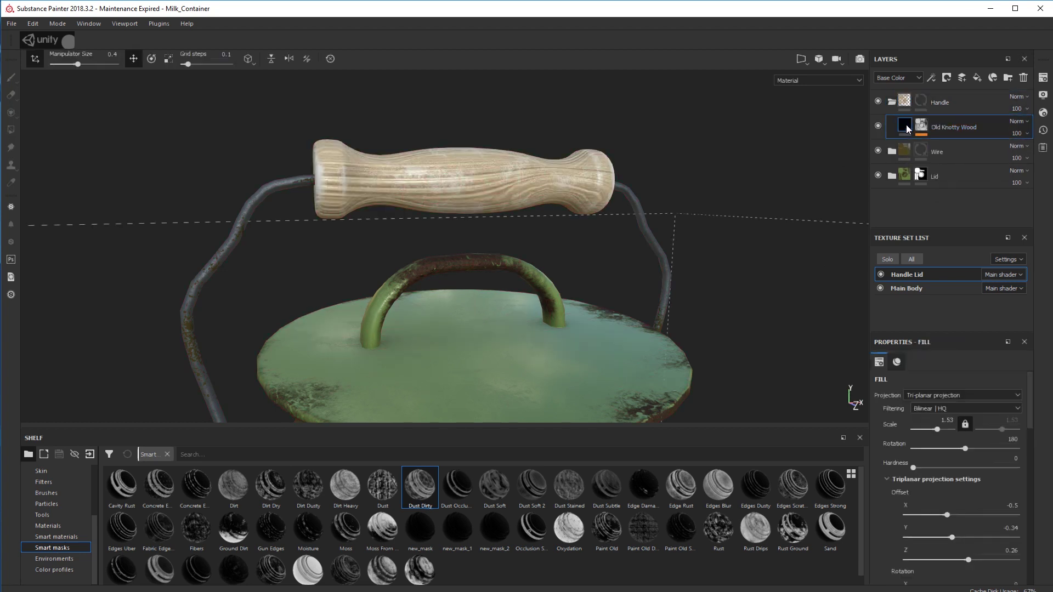
scroll(931, 417, down, 5)
scroll(979, 467, up, 10)
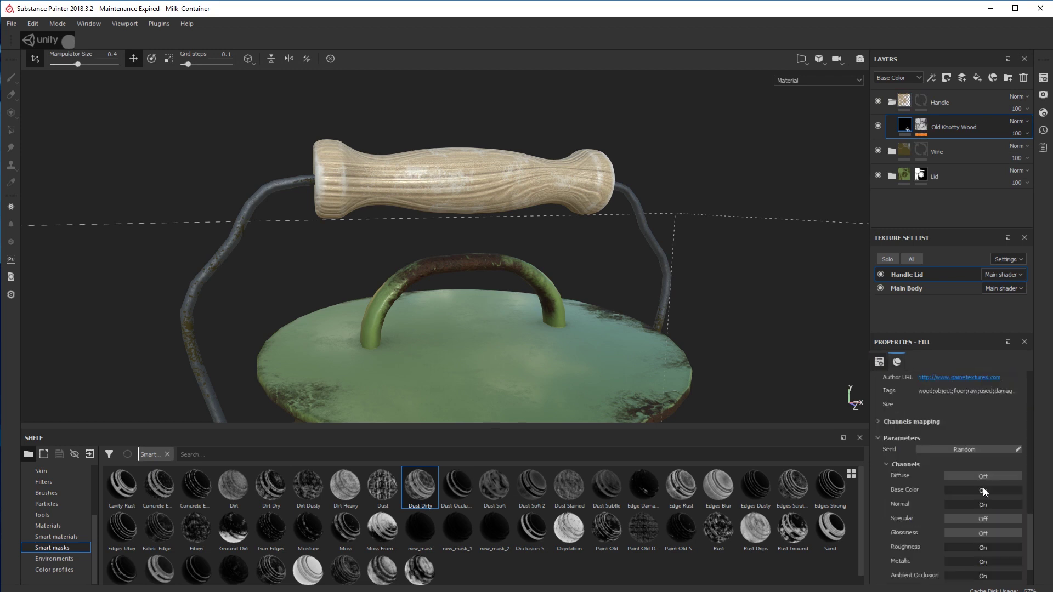
Try adding a paint effect to the Old Knotty Wood mask, and undo it.
click(922, 127)
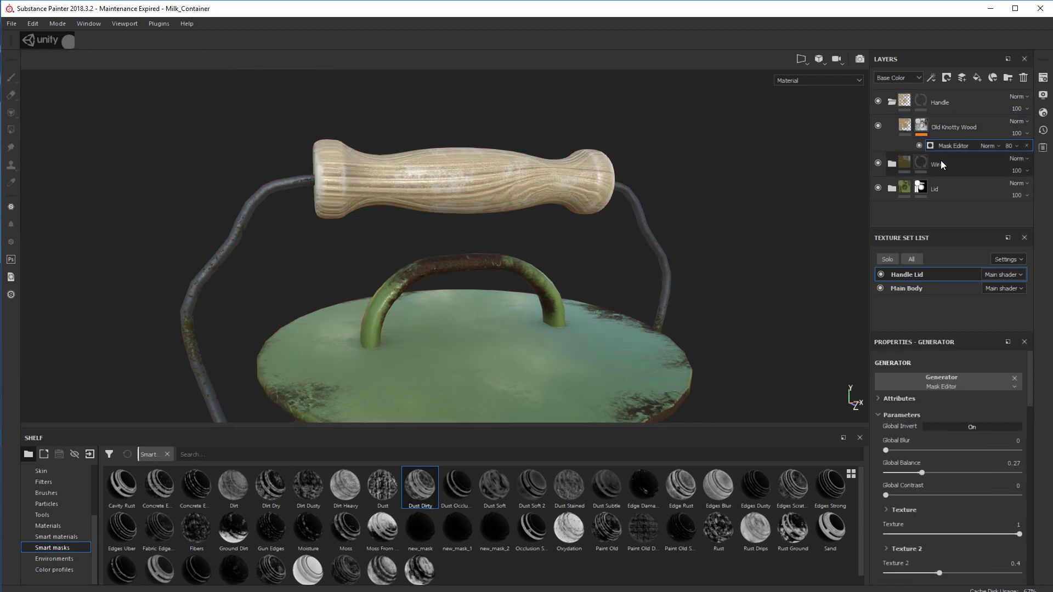
click(931, 78)
click(943, 108)
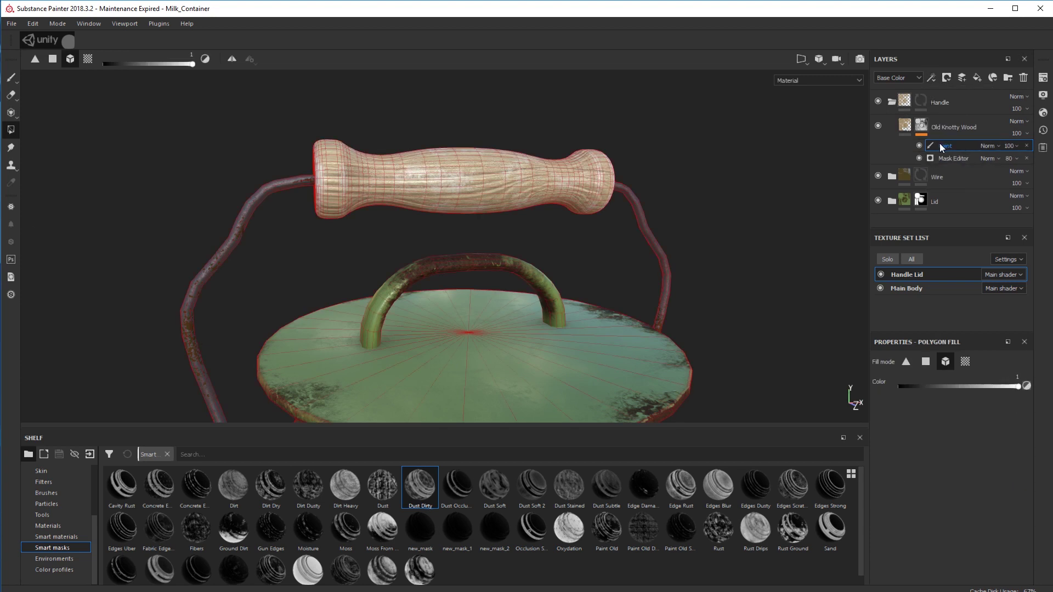
key(ctrl+z)
Try a fill effect with an adjusted grayscale value in the Old Knotty Wood mask, and remove it.
click(954, 80)
click(953, 133)
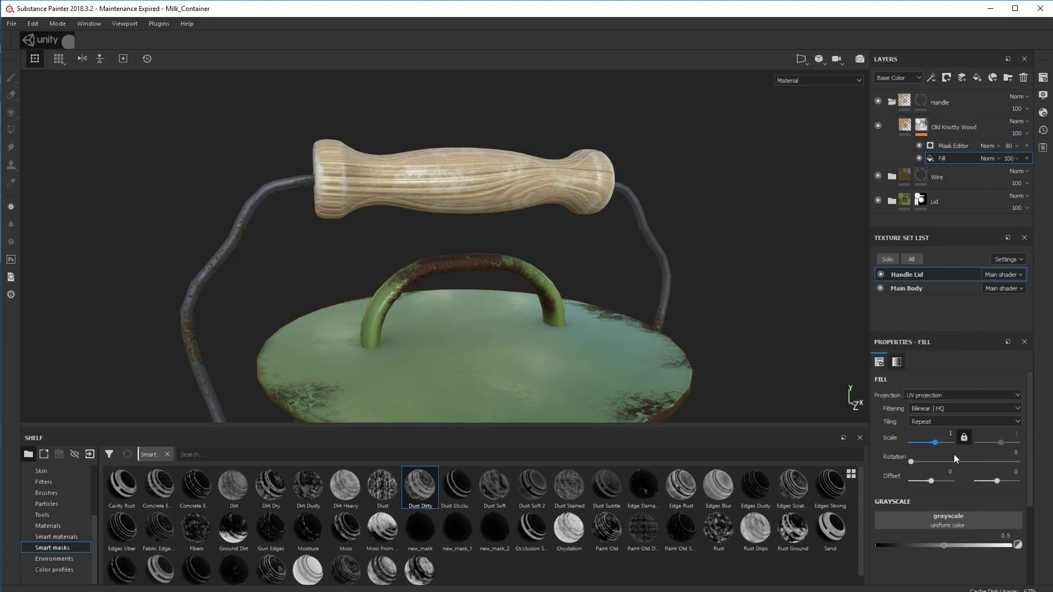
drag(958, 557, 952, 539)
right_click(963, 156)
click(987, 261)
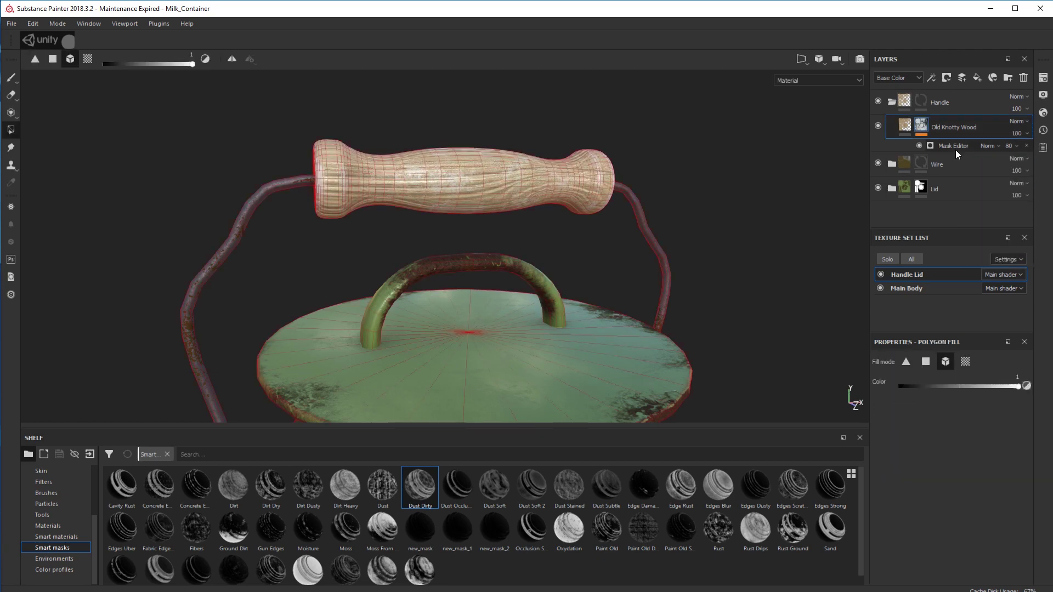
Add a fill layer beneath Old Knotty Wood in the Handle folder and give it a dark yellow-brown base color.
click(955, 149)
alt+drag(750, 270, 675, 256)
scroll(675, 257, down, 3)
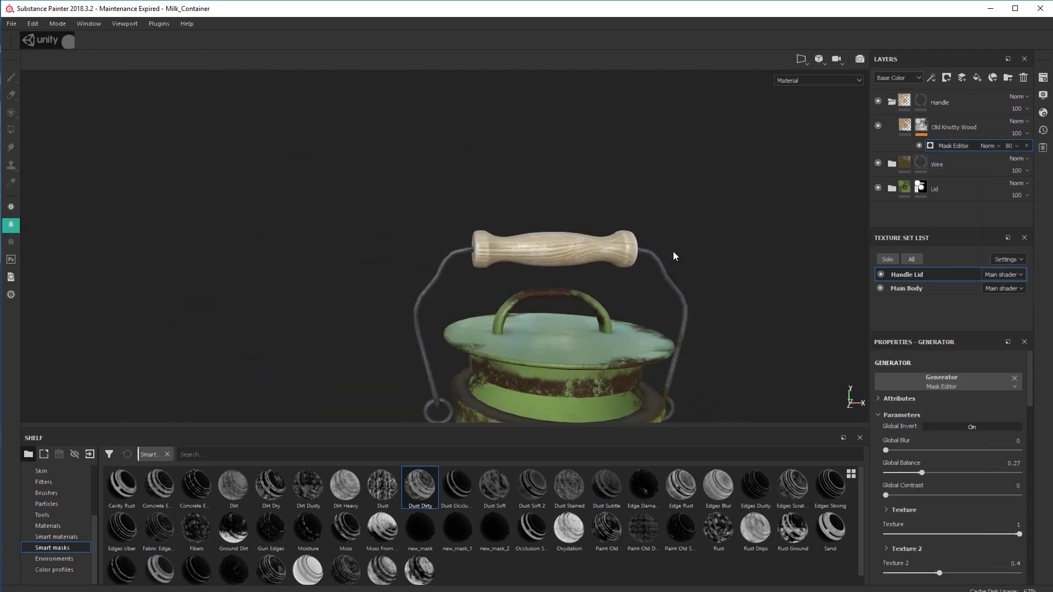
click(977, 78)
drag(935, 130, 950, 181)
scroll(936, 428, down, 3)
click(939, 470)
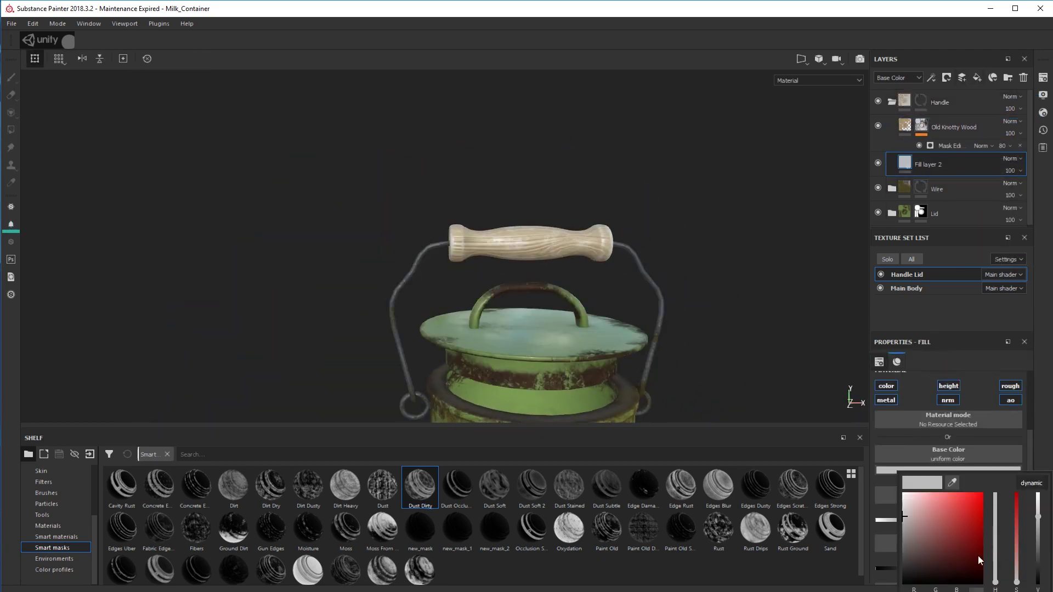
click(995, 574)
click(970, 555)
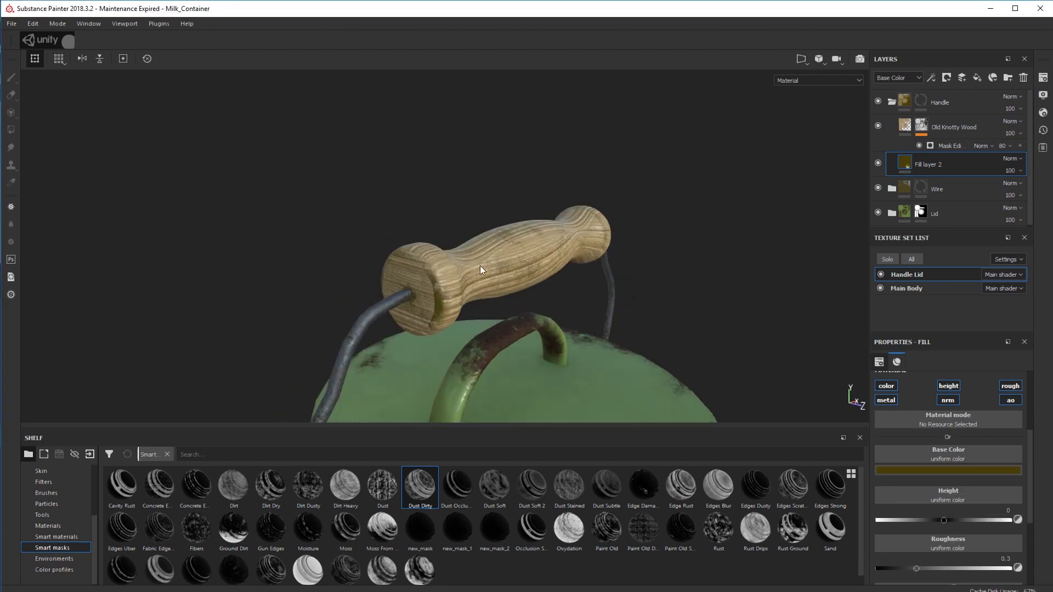
Adjust the height of Fill layer 2 and set its projection to Tri-planar.
click(1044, 353)
drag(944, 520, 959, 522)
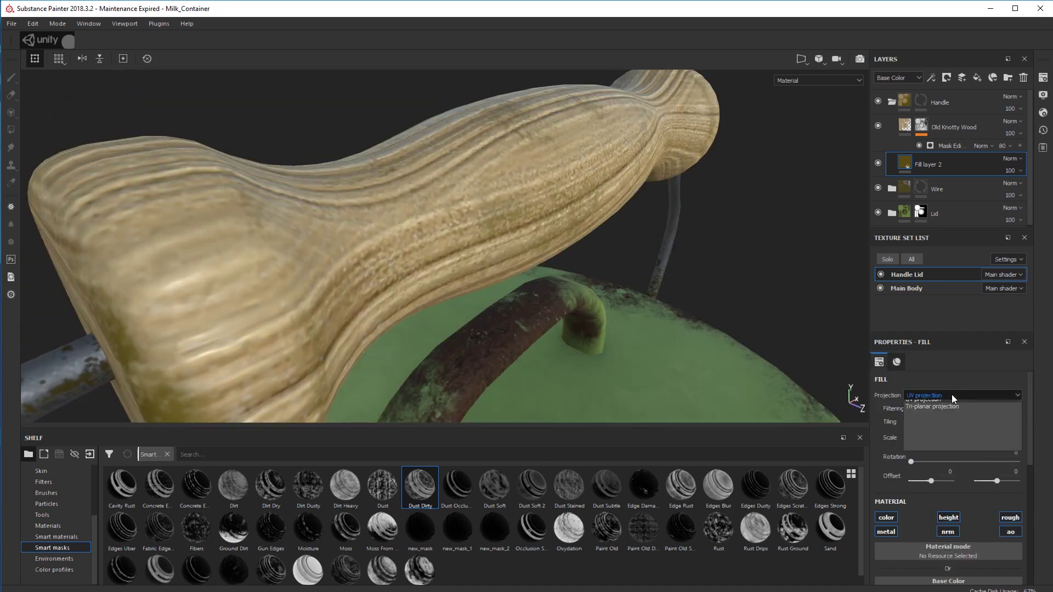
click(952, 394)
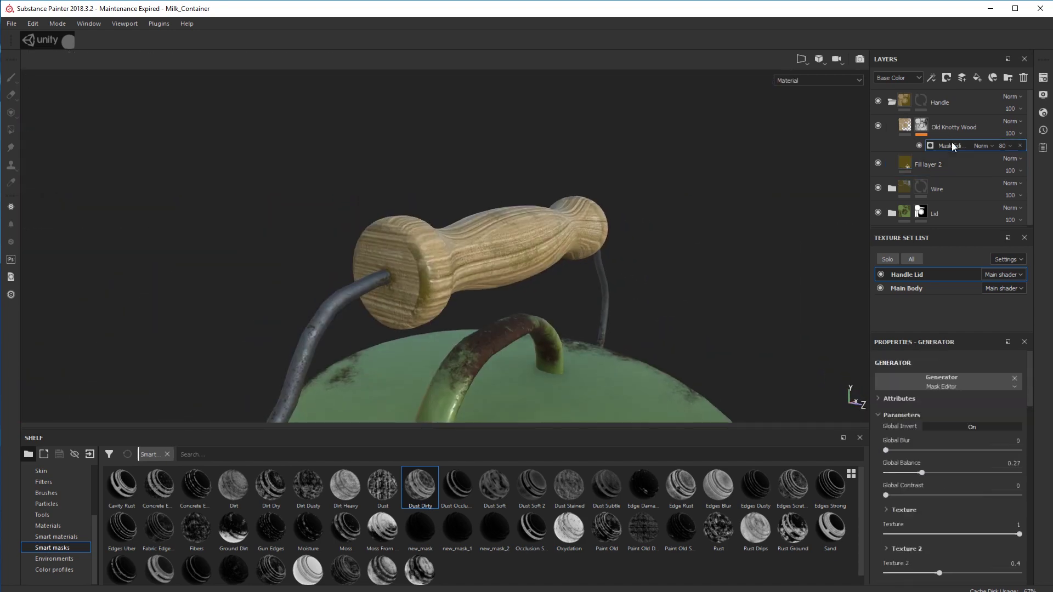
In the Old Knotty Wood Mask Editor, turn off Global Invert and set Global Balance to 0.64, Global Contrast to 0.42 and Texture 2 to 0.48.
scroll(960, 463, down, 5)
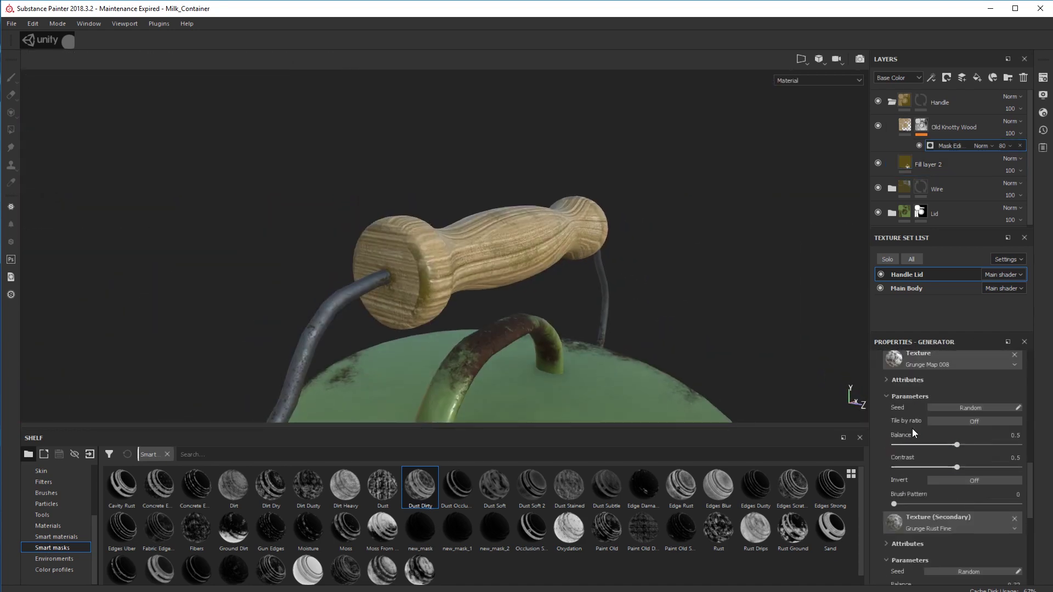
scroll(956, 478, up, 5)
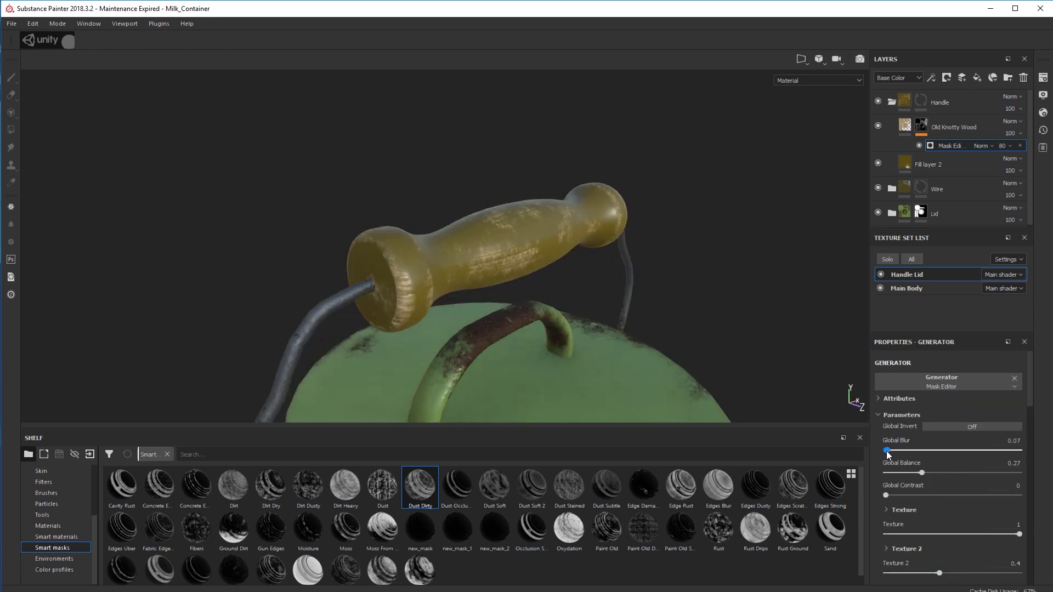
drag(922, 473, 972, 473)
drag(886, 495, 922, 496)
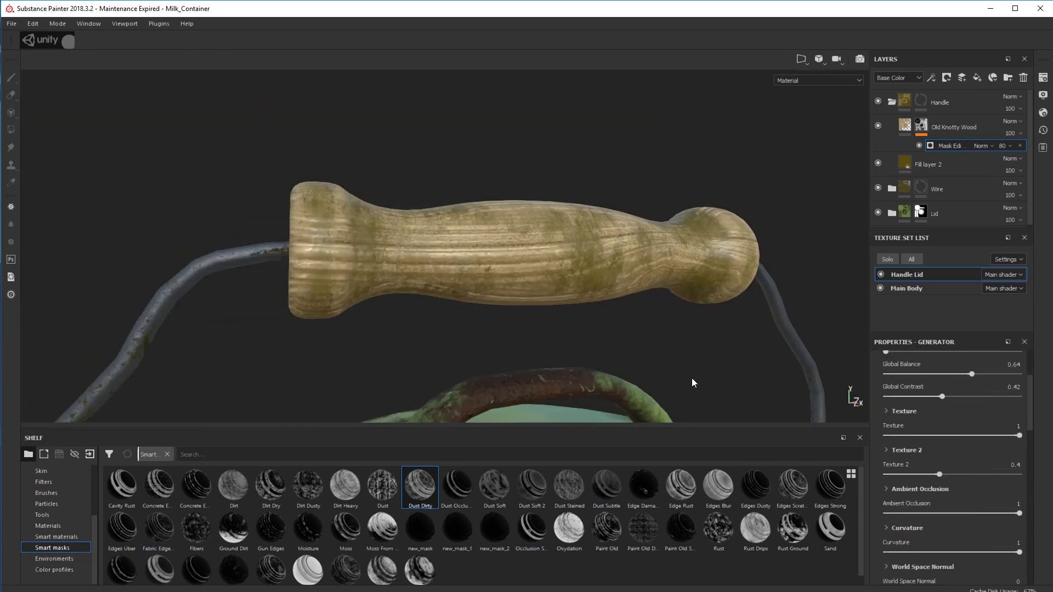
drag(939, 474, 949, 475)
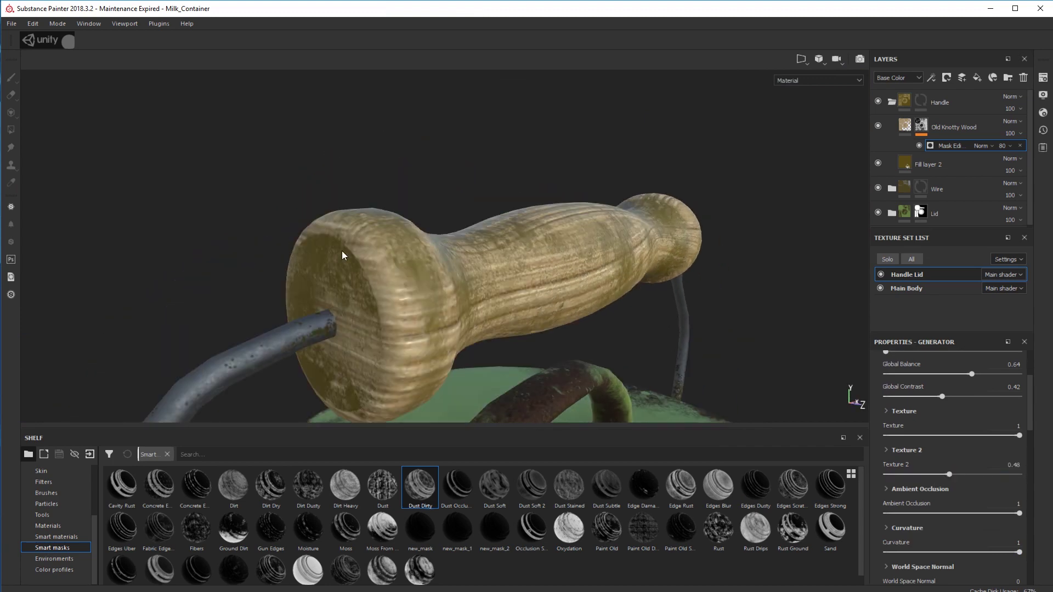
scroll(956, 479, down, 2)
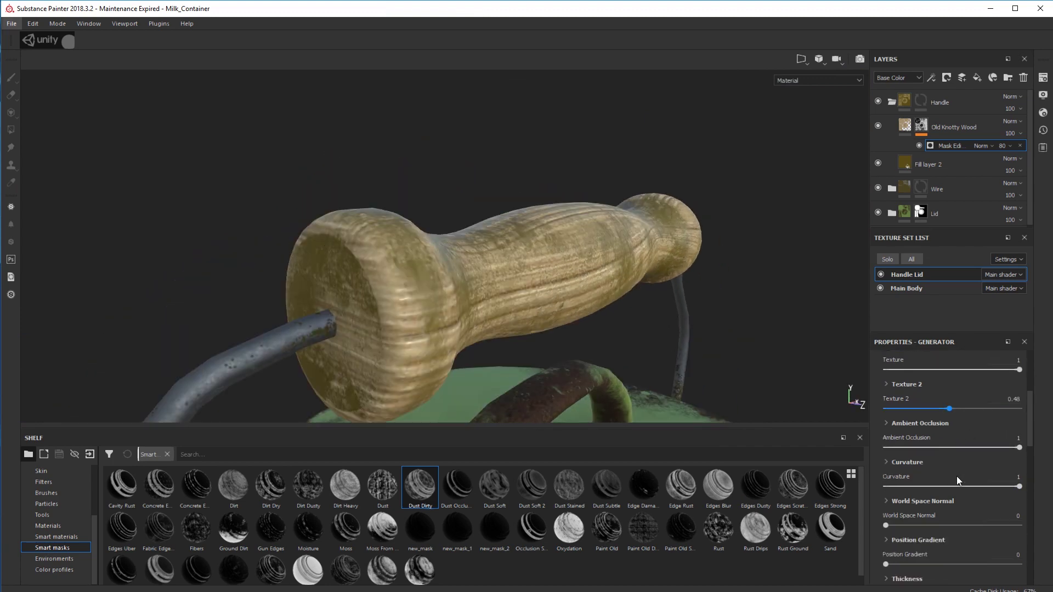
Add a paint effect to the Old Knotty Wood mask and set its brush to a near-black grayscale of 0.004.
click(931, 77)
click(948, 107)
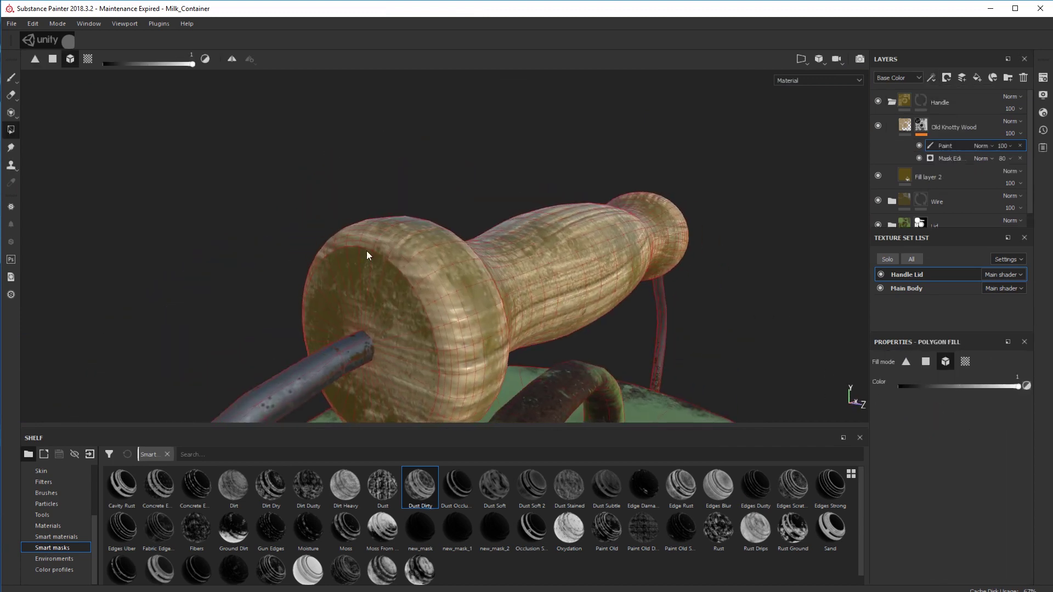
scroll(930, 489, down, 5)
click(948, 160)
click(949, 149)
scroll(968, 501, down, 5)
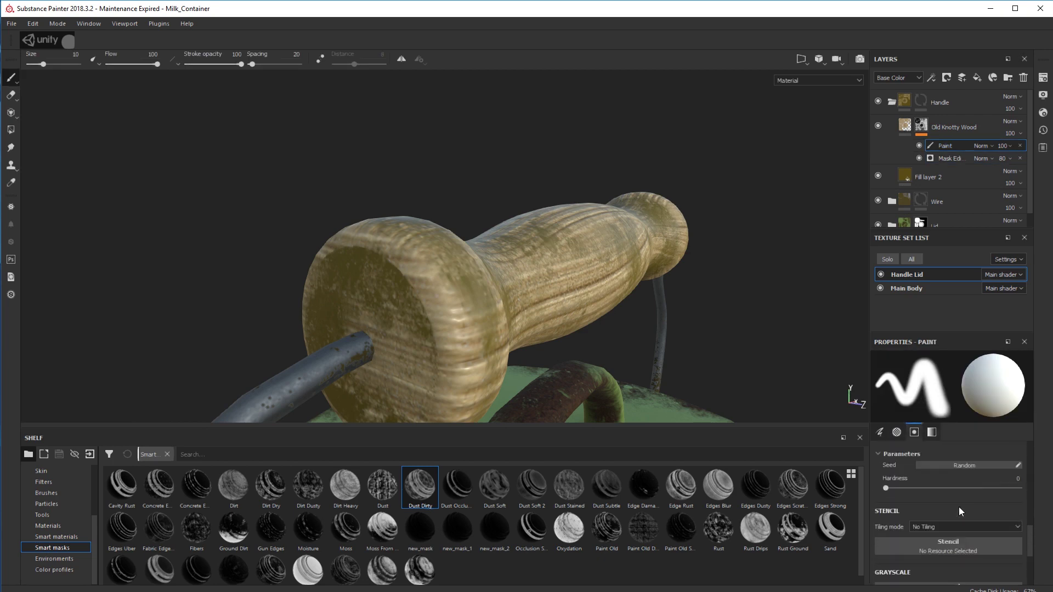
scroll(959, 507, up, 1)
ctrl+right_drag(540, 178, 402, 306)
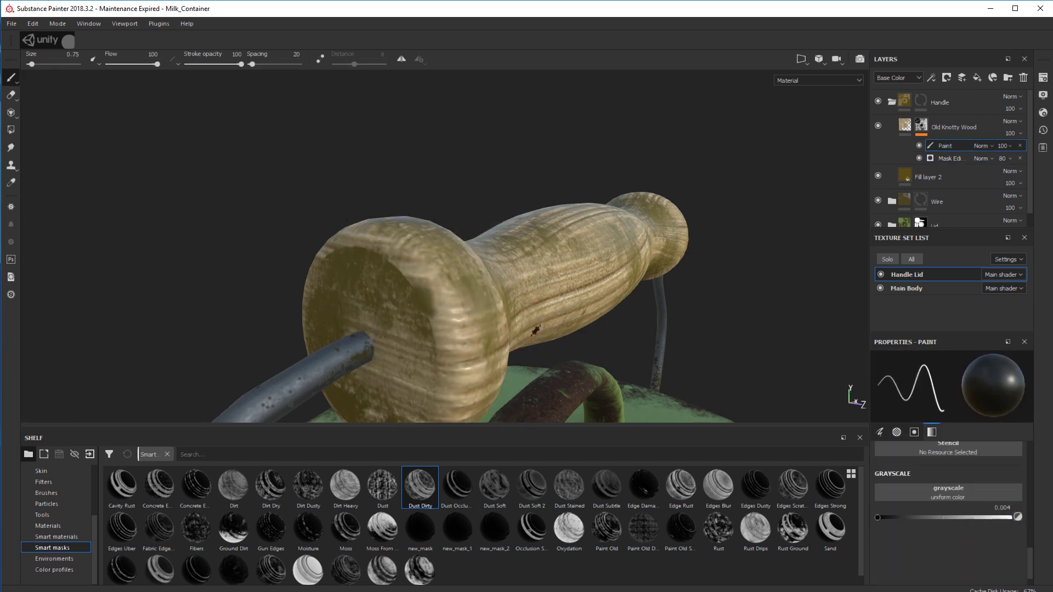
Choose the Dirt 2 brush at size 2.17 and paint dirt along the rim of the grip's near end.
scroll(59, 524, up, 3)
click(66, 570)
click(420, 529)
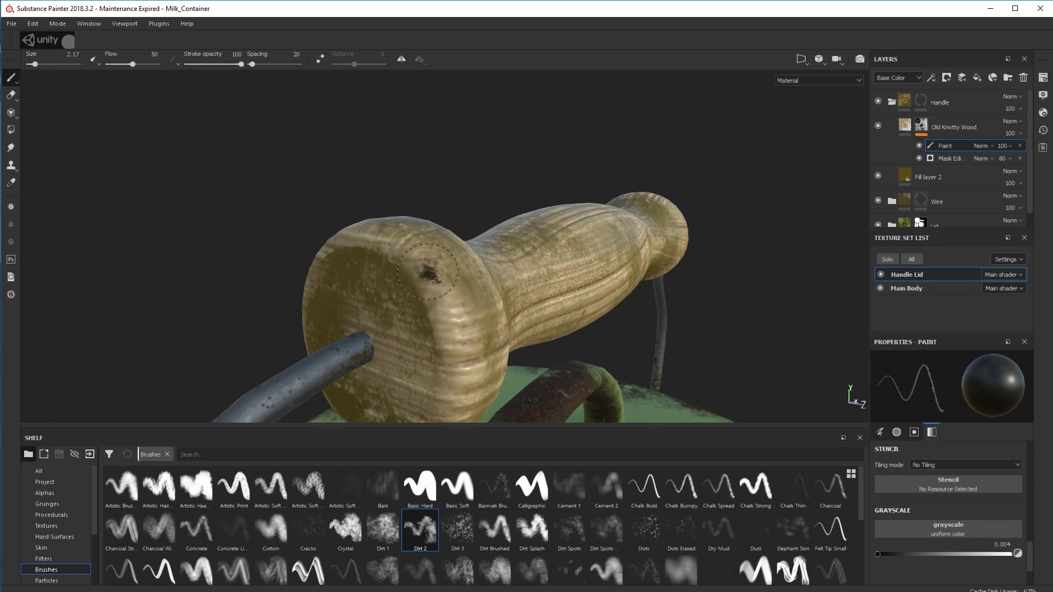
drag(439, 373, 440, 315)
click(905, 125)
click(922, 125)
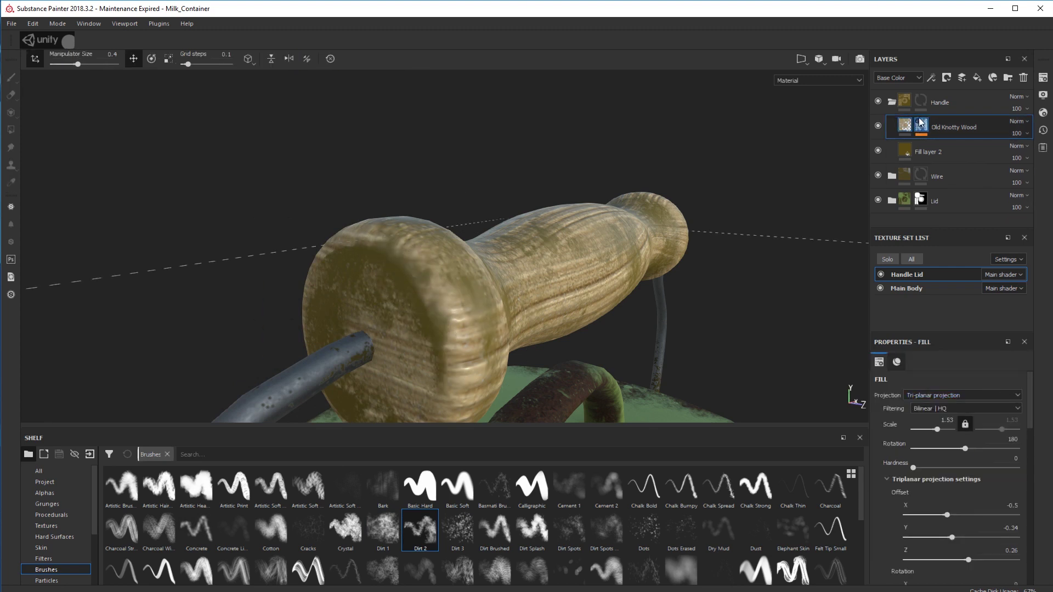
scroll(971, 486, down, 5)
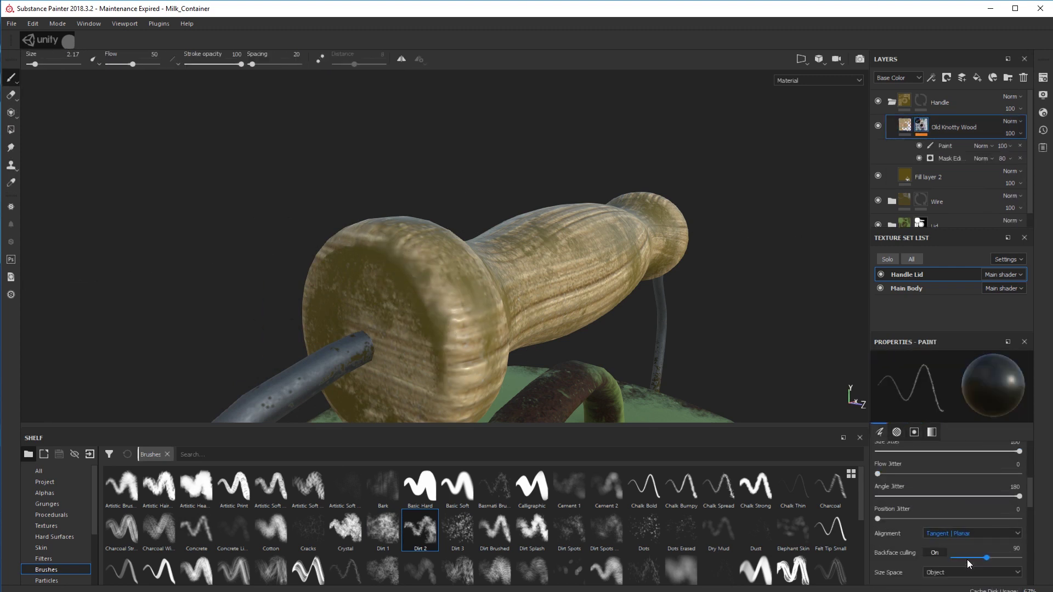
scroll(959, 472, down, 2)
scroll(918, 503, up, 10)
click(945, 146)
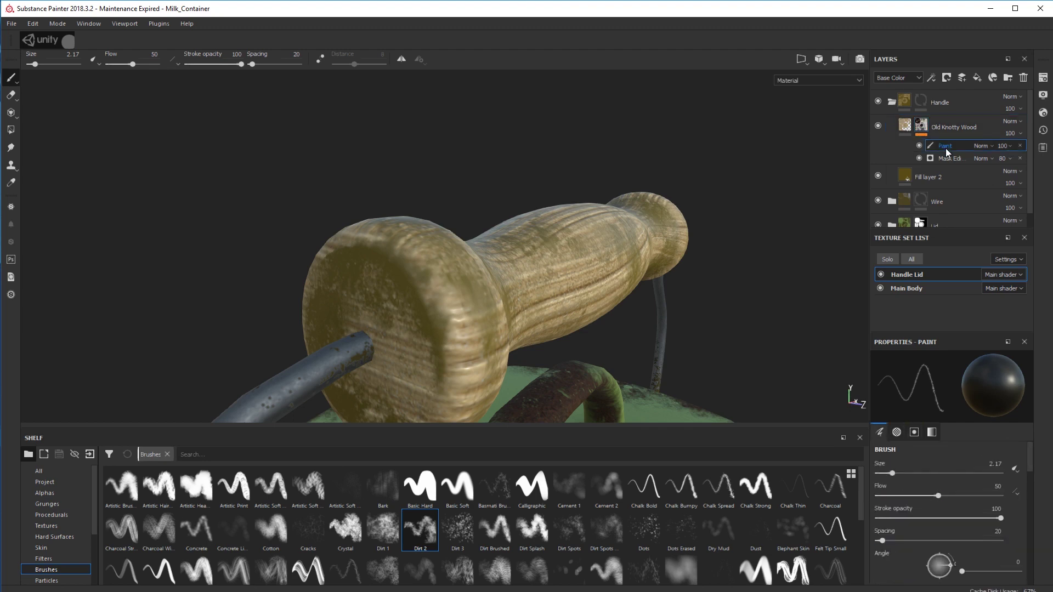
Enlarge the Dirt 2 brush to 13.64 and paint dirt over both ends and the top of the wooden grip.
mouse_move(442, 387)
alt+mouse_down()
mouse_move(488, 324)
mouse_move(753, 227)
alt+mouse_up()
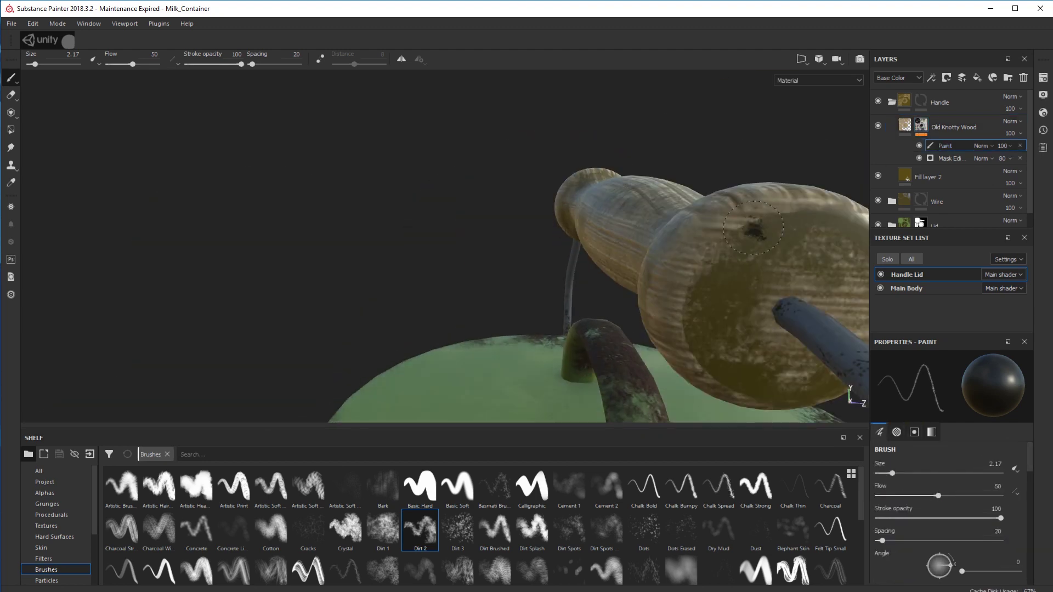
alt+drag(659, 267, 637, 329)
scroll(636, 329, down, 5)
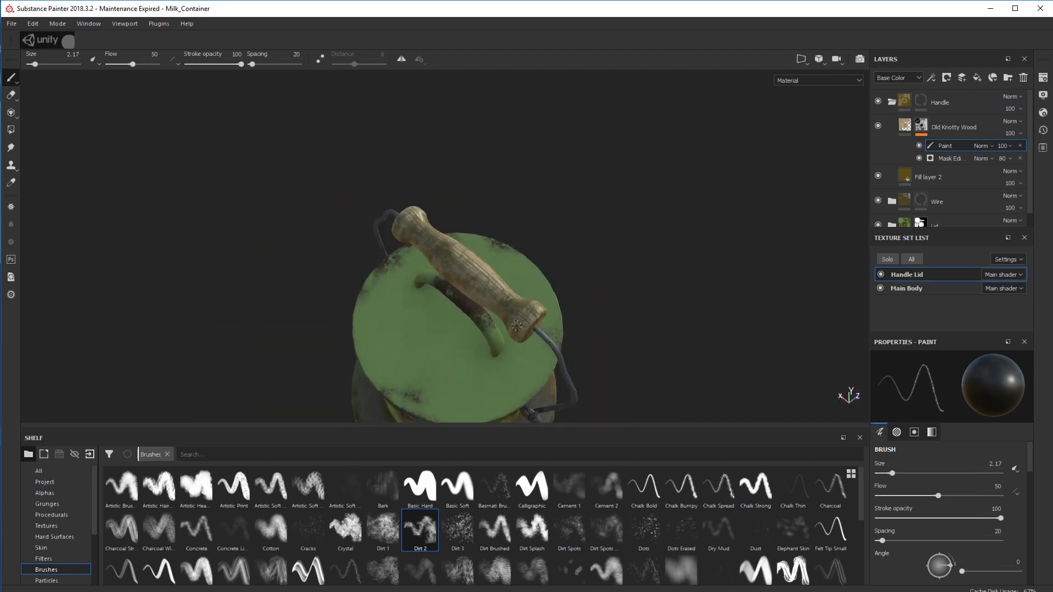
alt+shift+drag(543, 329, 578, 285)
scroll(577, 316, up, 4)
mouse_move(577, 316)
ctrl+right_down()
mouse_move(521, 316)
mouse_move(608, 316)
ctrl+right_up()
alt+drag(496, 175, 558, 274)
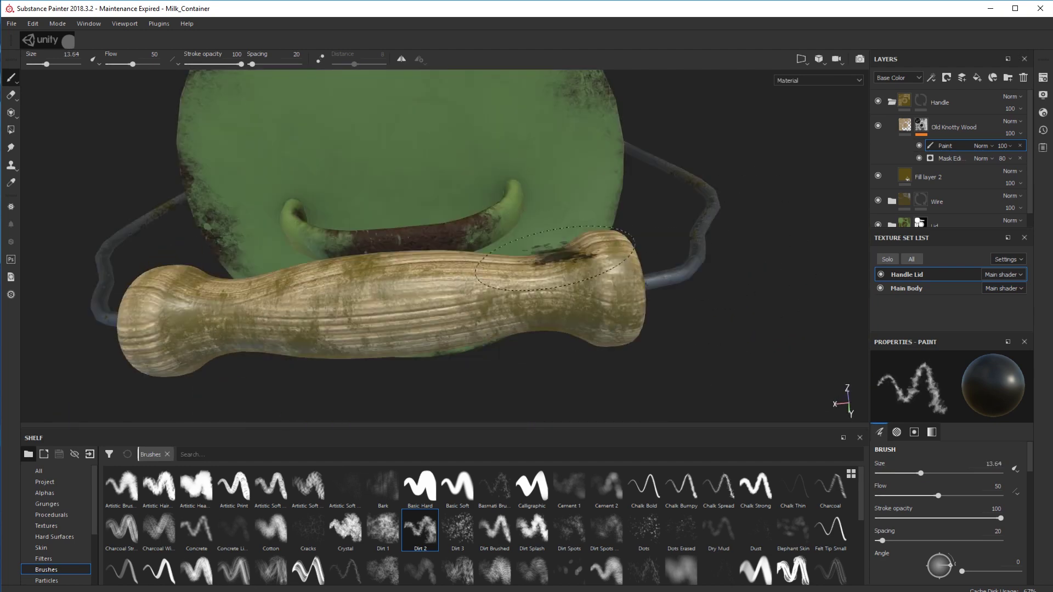
alt+right_drag(203, 313, 778, 261)
scroll(814, 301, down, 5)
alt+drag(778, 261, 675, 360)
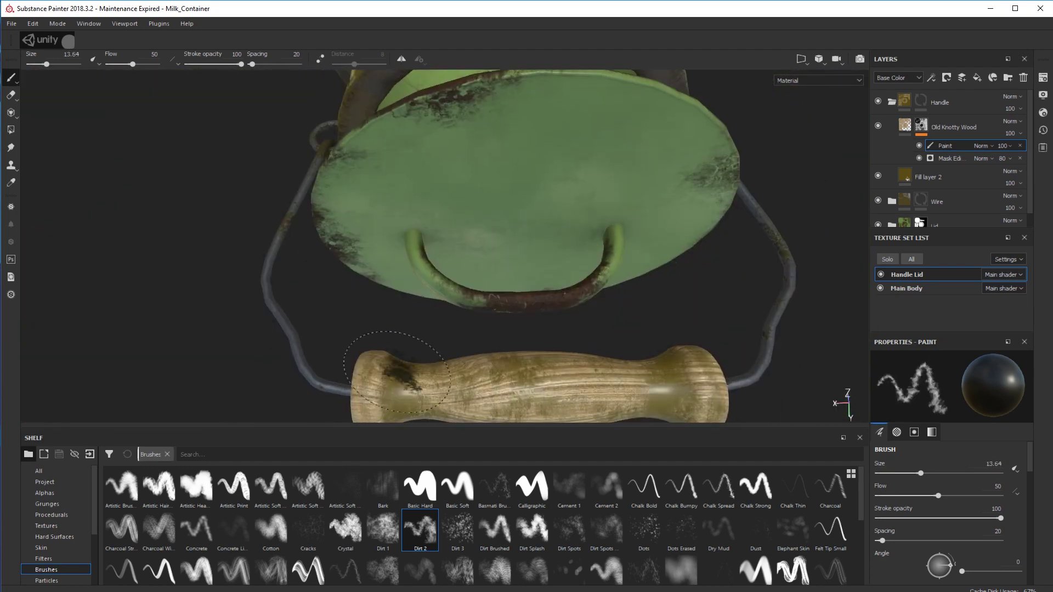
alt+right_drag(400, 368, 564, 371)
alt+drag(564, 371, 548, 230)
alt+right_drag(548, 231, 521, 231)
alt+drag(521, 231, 510, 272)
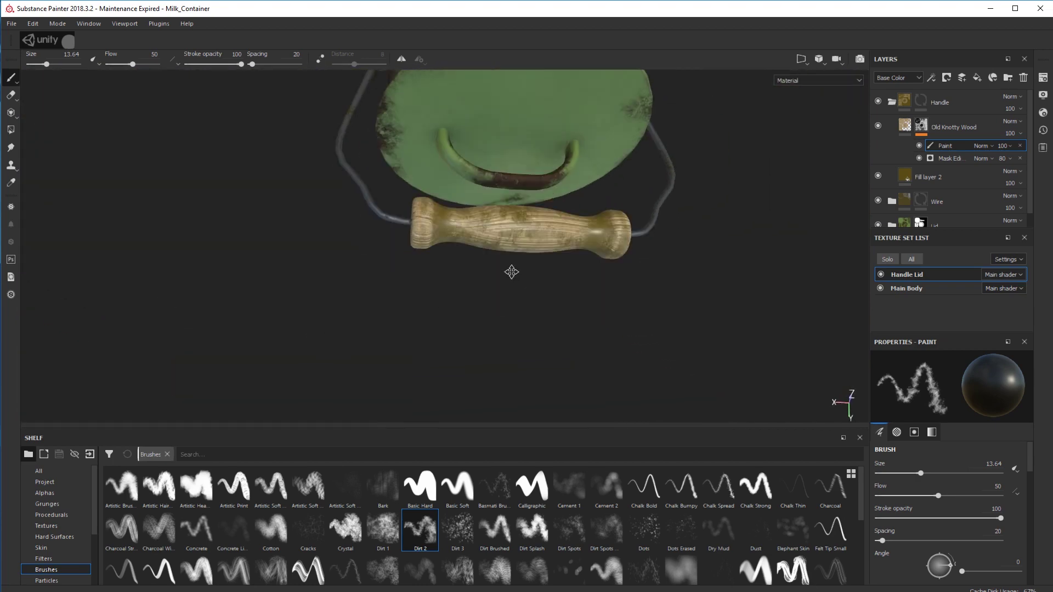
alt+right_drag(510, 272, 604, 252)
alt+drag(594, 257, 549, 343)
mouse_move(368, 339)
alt+mouse_down()
mouse_move(282, 313)
mouse_move(272, 324)
alt+mouse_up()
Use the Eraser with the Dirt 2 brush at size 10.34 to thin out the painted dirt around the grip.
key(e)
click(382, 530)
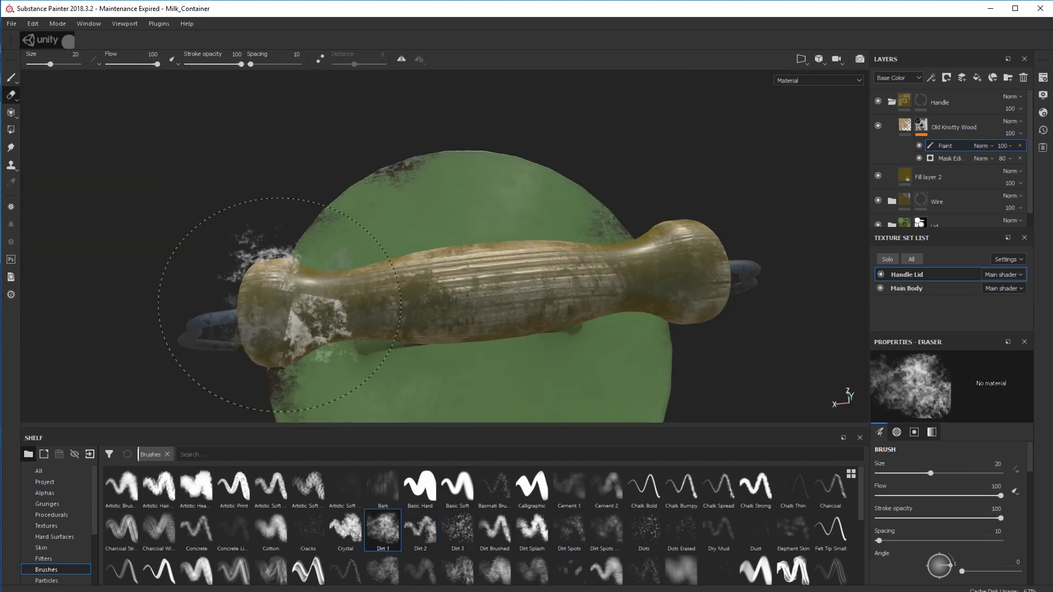
click(420, 530)
ctrl+right_drag(369, 202, 290, 318)
alt+drag(773, 283, 576, 219)
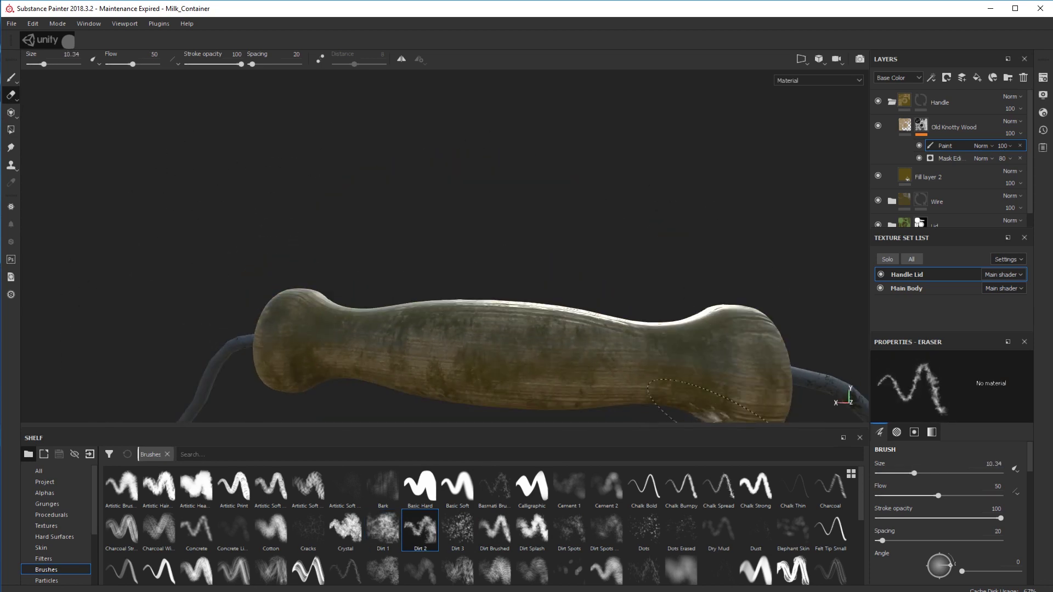
alt+right_drag(576, 219, 384, 323)
alt+drag(625, 308, 384, 294)
alt+right_drag(685, 263, 611, 291)
alt+drag(611, 292, 493, 293)
alt+right_drag(493, 294, 587, 285)
Paint dirt with a size 2.75 brush on the grip's end face and around the wire's entry point.
key(1)
ctrl+right_drag(405, 256, 684, 281)
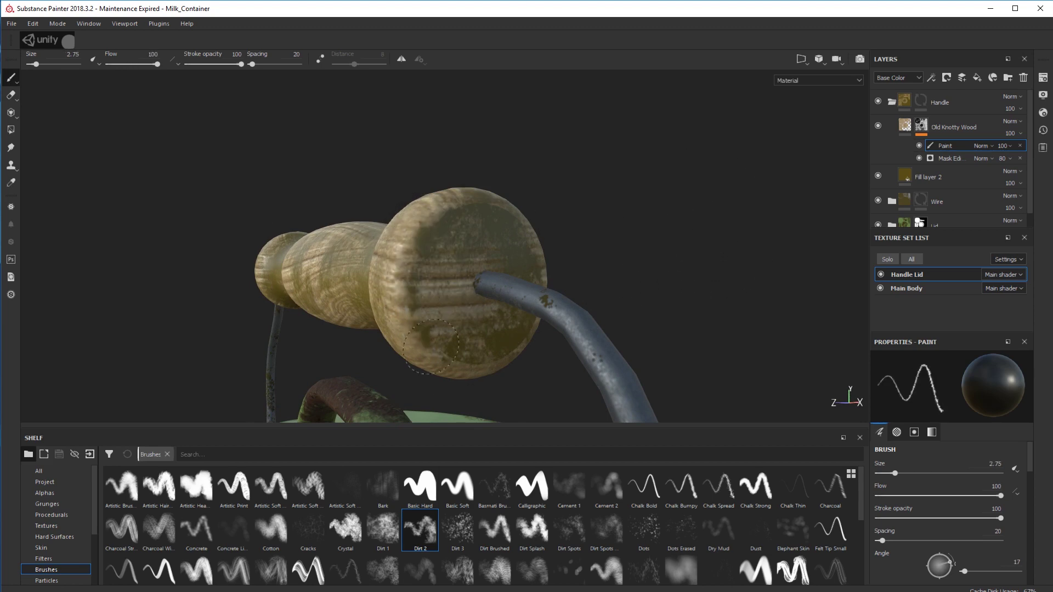
alt+drag(658, 219, 493, 241)
mouse_move(477, 193)
mouse_down()
mouse_move(562, 189)
mouse_move(590, 222)
mouse_up()
mouse_move(590, 222)
alt+mouse_down()
mouse_move(466, 209)
mouse_move(686, 257)
alt+mouse_up()
click(475, 263)
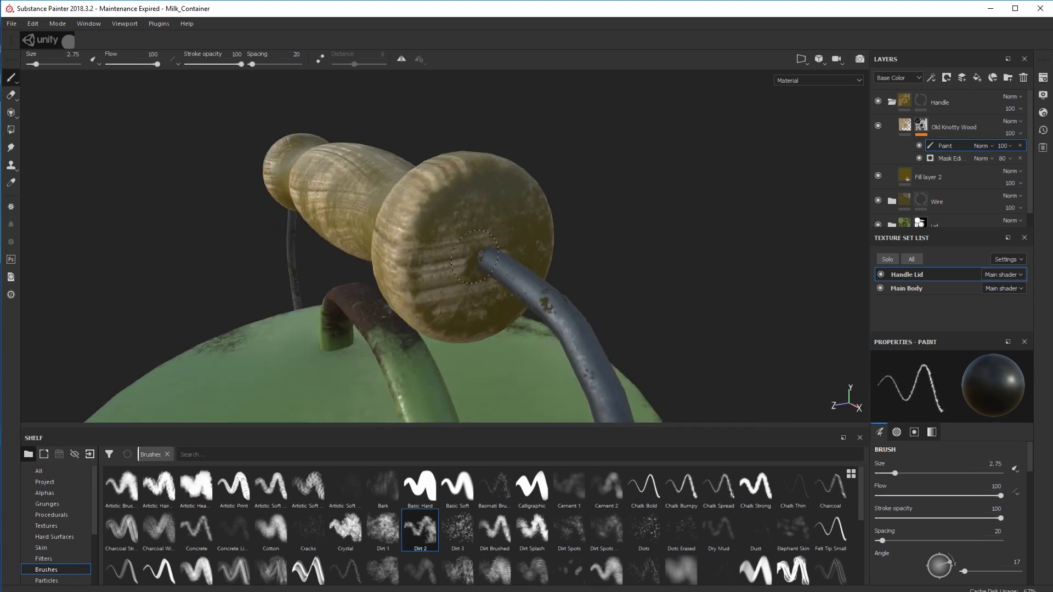
Examine the dirt on the grip's end faces and along its body from several angles.
alt+drag(518, 257, 658, 241)
alt+right_drag(658, 242, 492, 285)
alt+drag(405, 342, 541, 266)
alt+drag(453, 243, 604, 286)
alt+right_drag(603, 285, 439, 275)
alt+drag(439, 274, 521, 263)
alt+right_drag(521, 264, 549, 285)
alt+drag(548, 285, 701, 294)
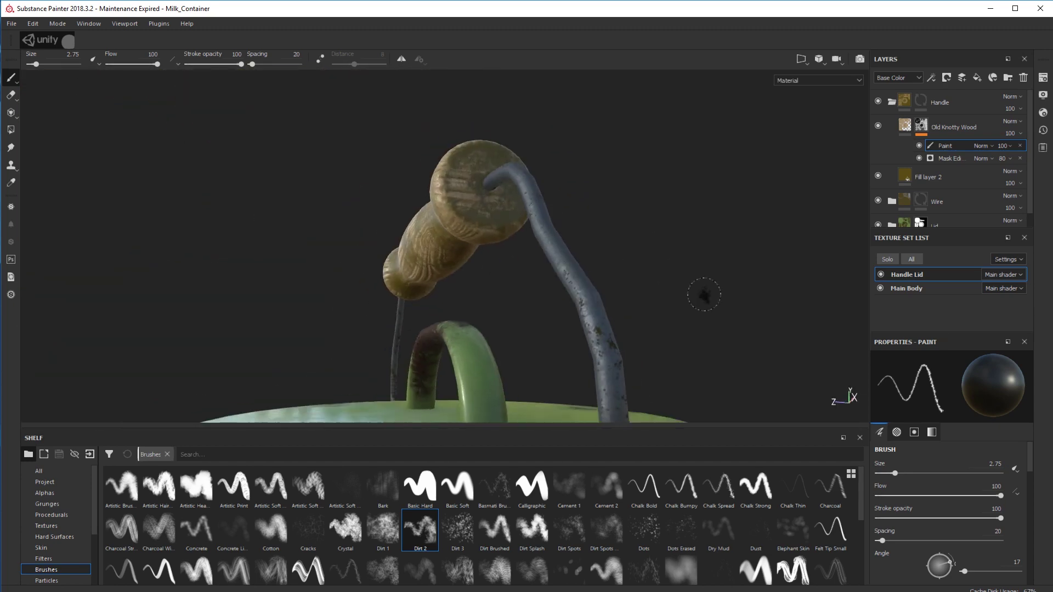
alt+right_drag(604, 275, 705, 296)
alt+drag(399, 252, 650, 364)
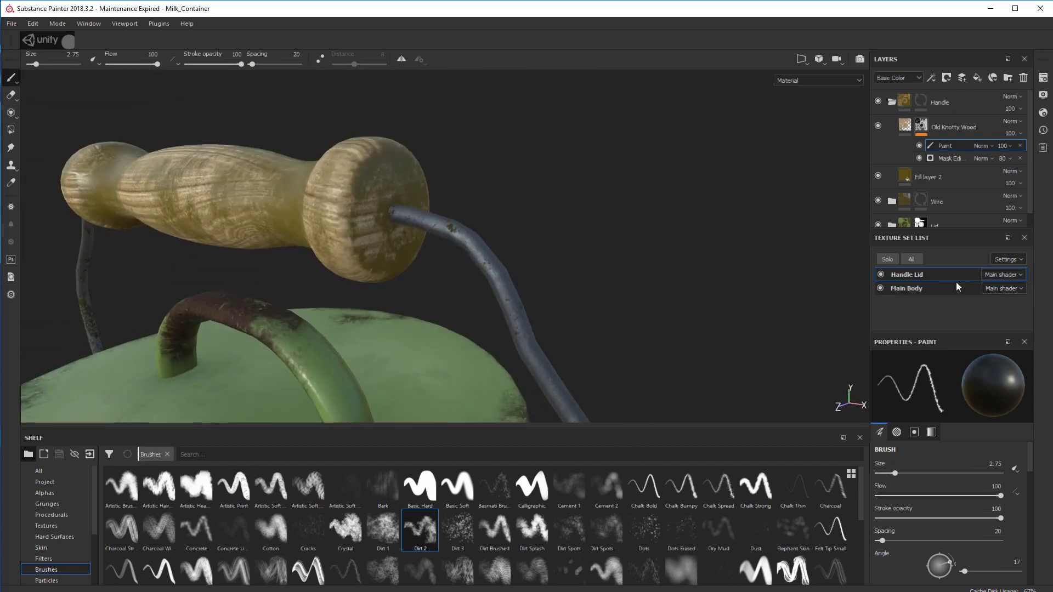
Darken the base color of Fill layer 2 to a deep olive brown and set its roughness to 1.
click(947, 179)
scroll(941, 400, down, 5)
click(942, 438)
drag(959, 515, 966, 536)
alt+drag(439, 230, 625, 230)
scroll(604, 219, up, 5)
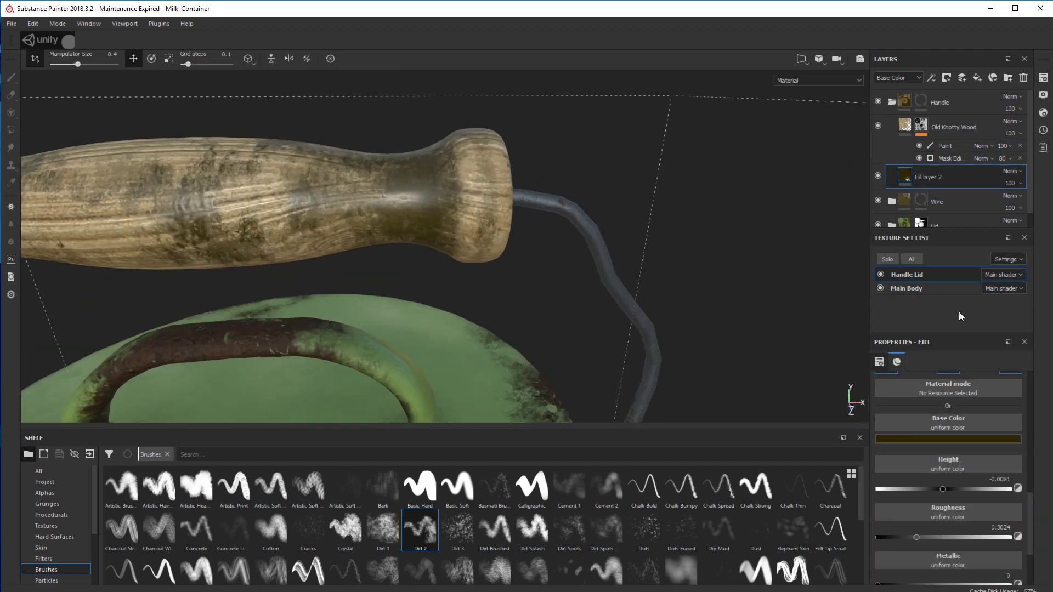
scroll(966, 555, down, 1)
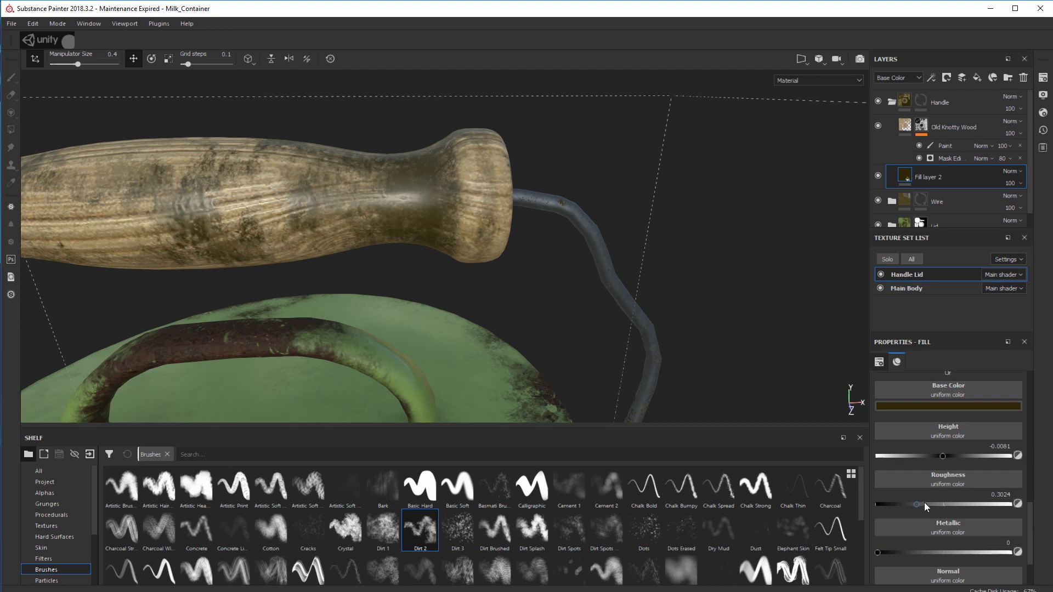
mouse_move(937, 501)
mouse_down()
mouse_move(1009, 499)
mouse_move(951, 508)
mouse_move(995, 505)
mouse_up()
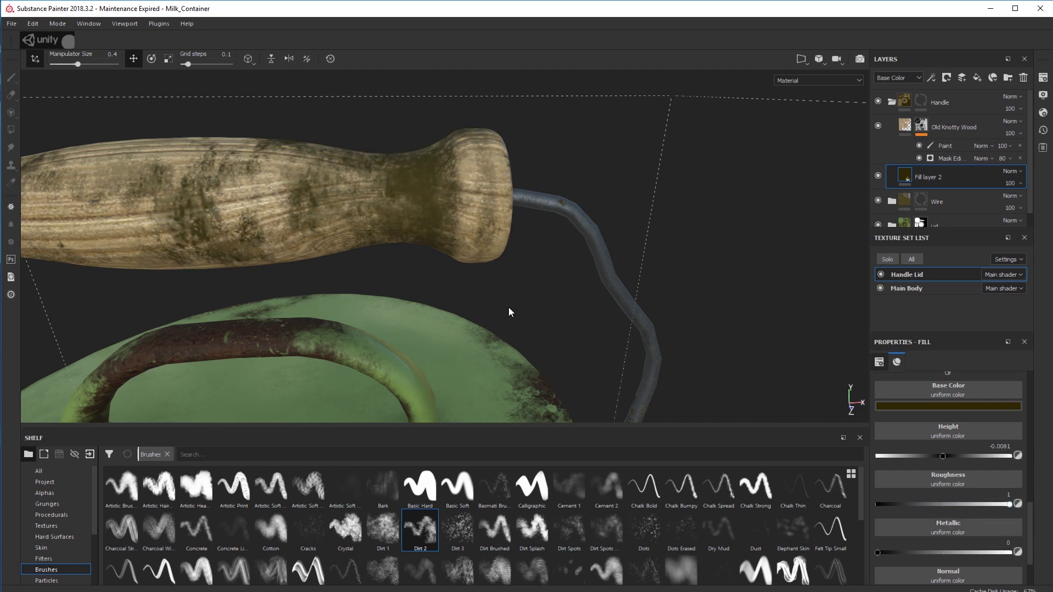
alt+drag(509, 312, 676, 306)
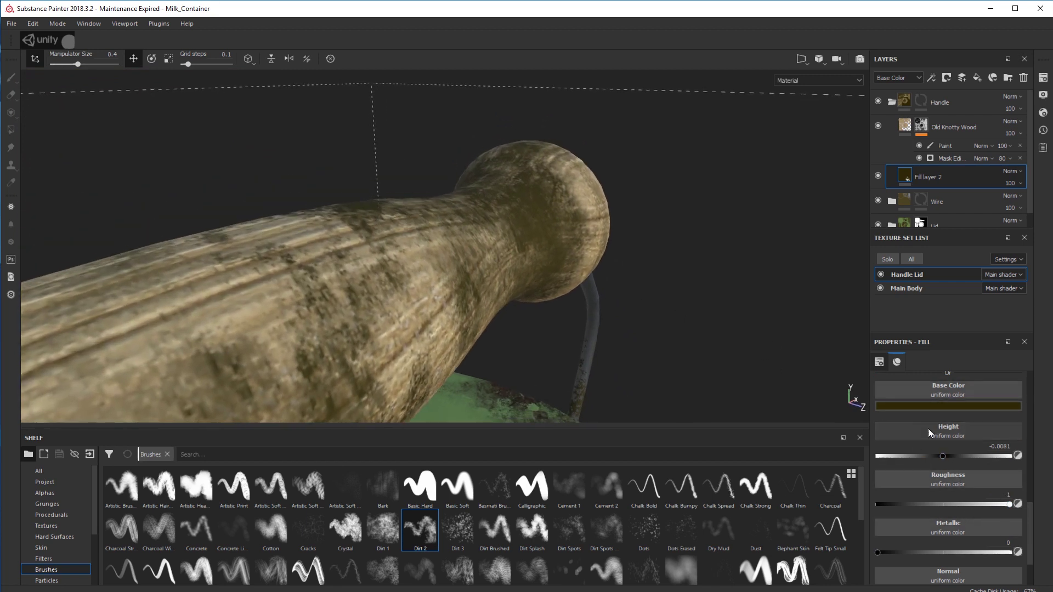
Review the Old Knotty Wood layer's channel parameters and its active material channels.
click(909, 129)
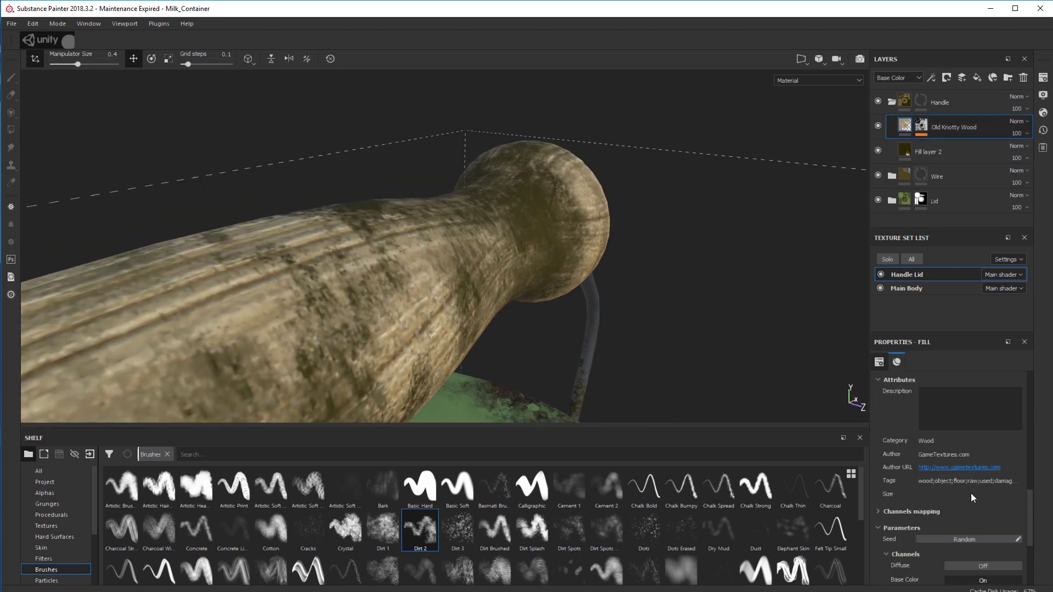
scroll(970, 493, down, 3)
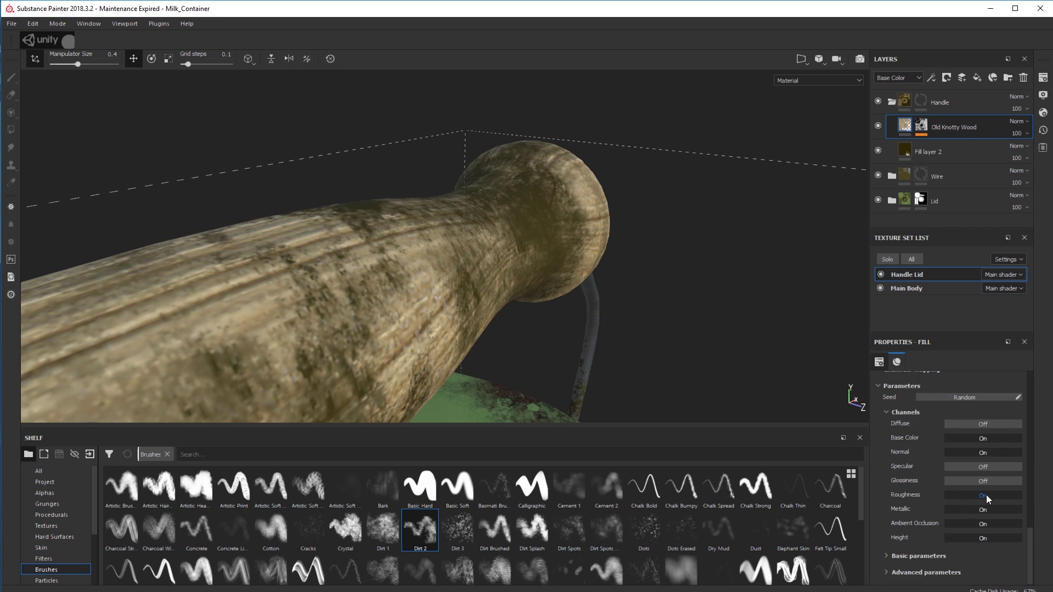
scroll(935, 418, up, 5)
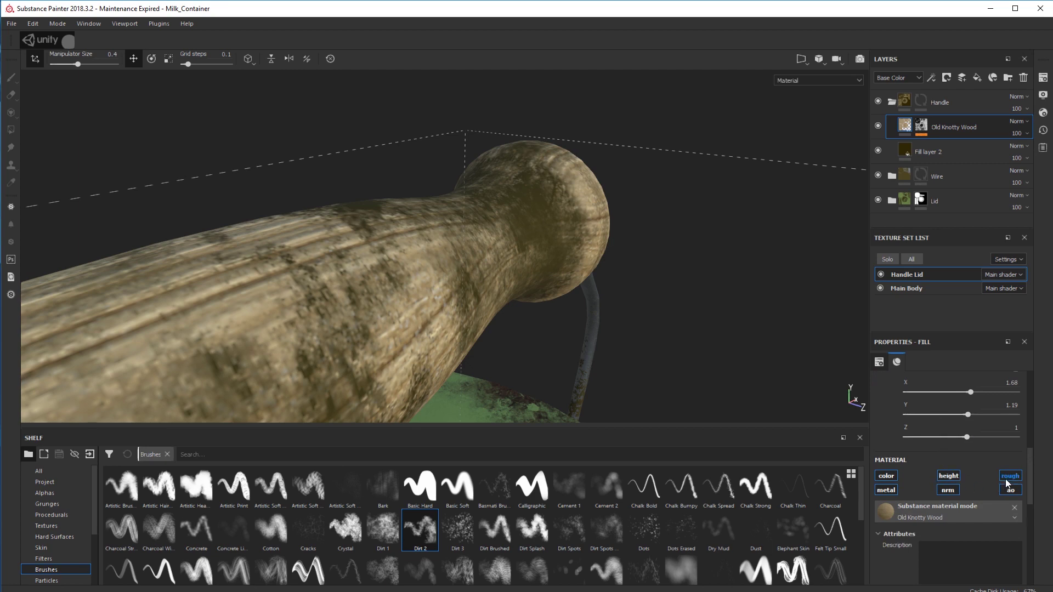
scroll(650, 307, up, 2)
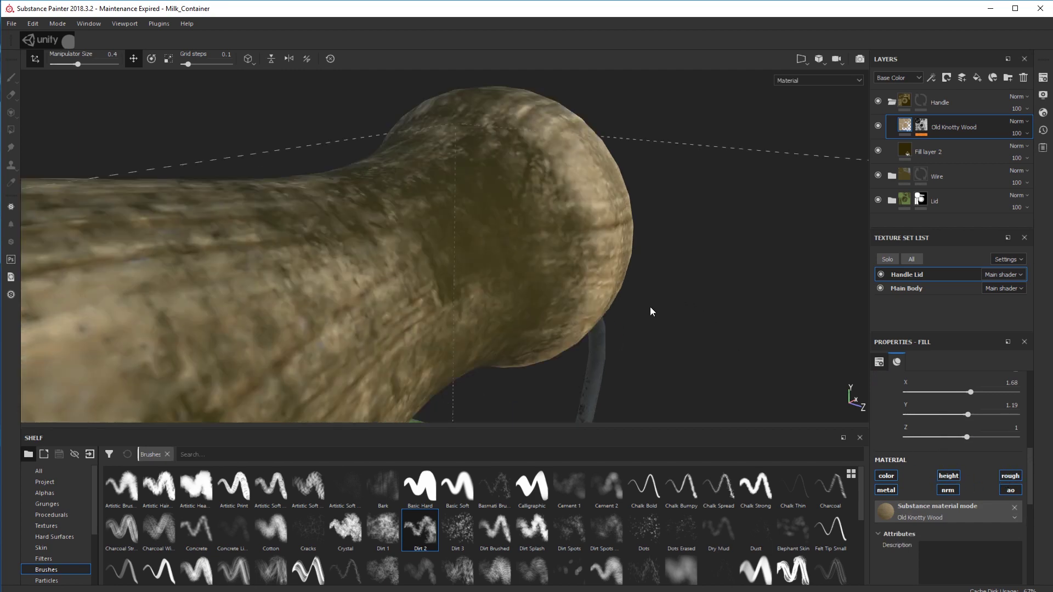
Examine the weathered grip, wire and lid from several angles and distances.
scroll(645, 304, down, 7)
alt+drag(641, 302, 575, 307)
scroll(568, 291, up, 5)
scroll(504, 231, up, 3)
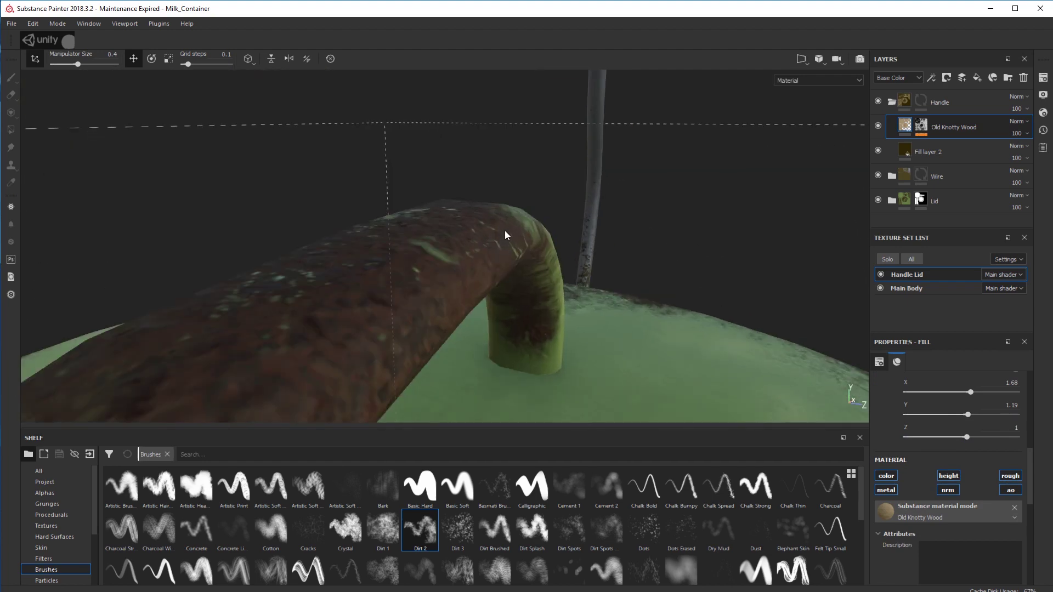
scroll(505, 227, down, 8)
mouse_move(531, 215)
alt+mouse_down()
mouse_move(470, 214)
mouse_move(529, 221)
alt+mouse_up()
scroll(510, 213, up, 4)
scroll(498, 207, up, 3)
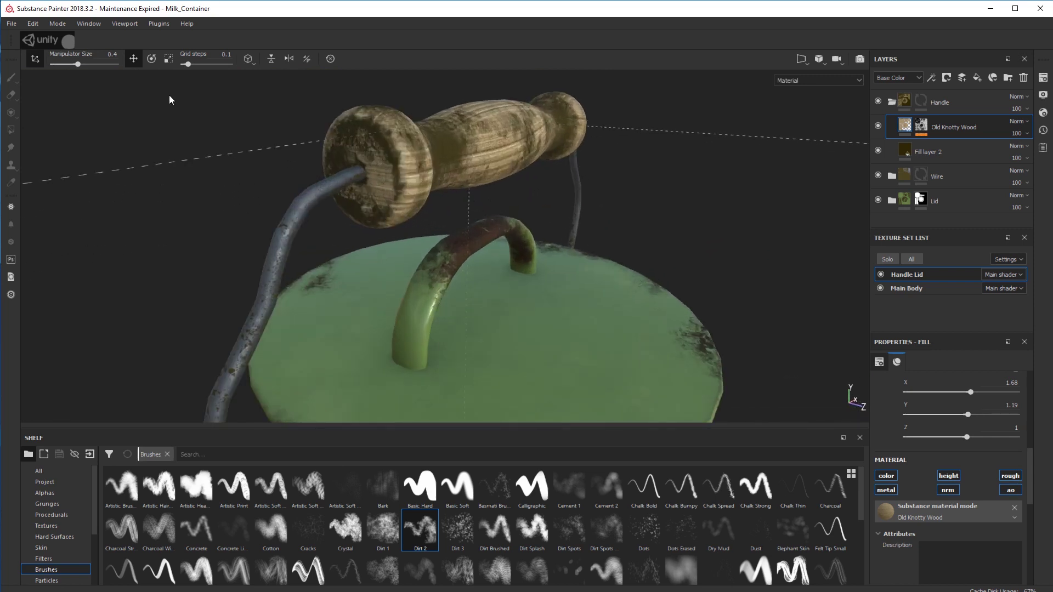
alt+drag(658, 236, 552, 262)
scroll(551, 236, down, 7)
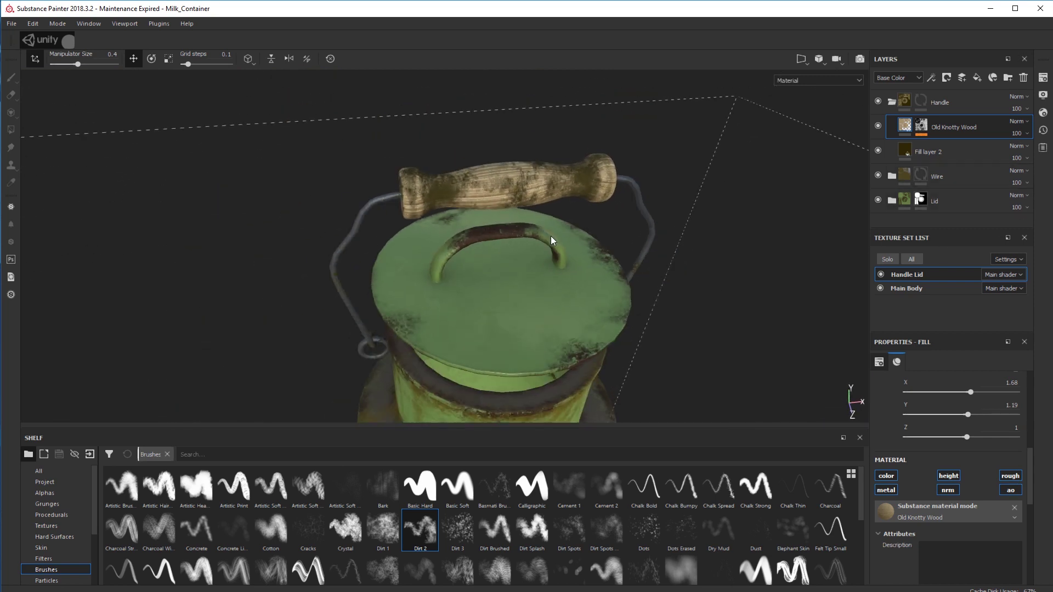
alt+drag(642, 247, 569, 222)
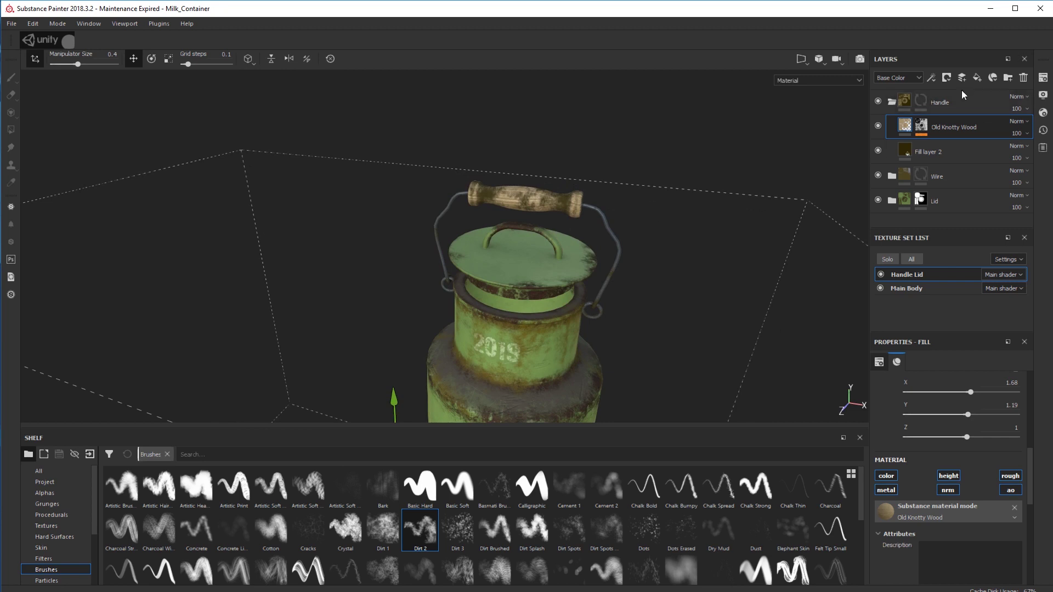
scroll(583, 196, up, 6)
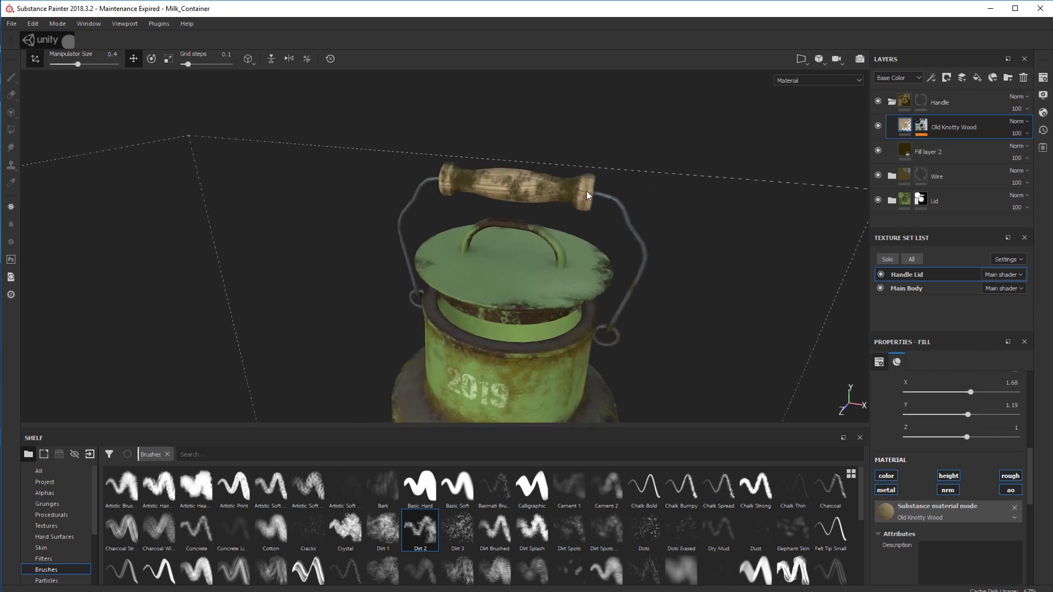
alt+drag(658, 199, 698, 195)
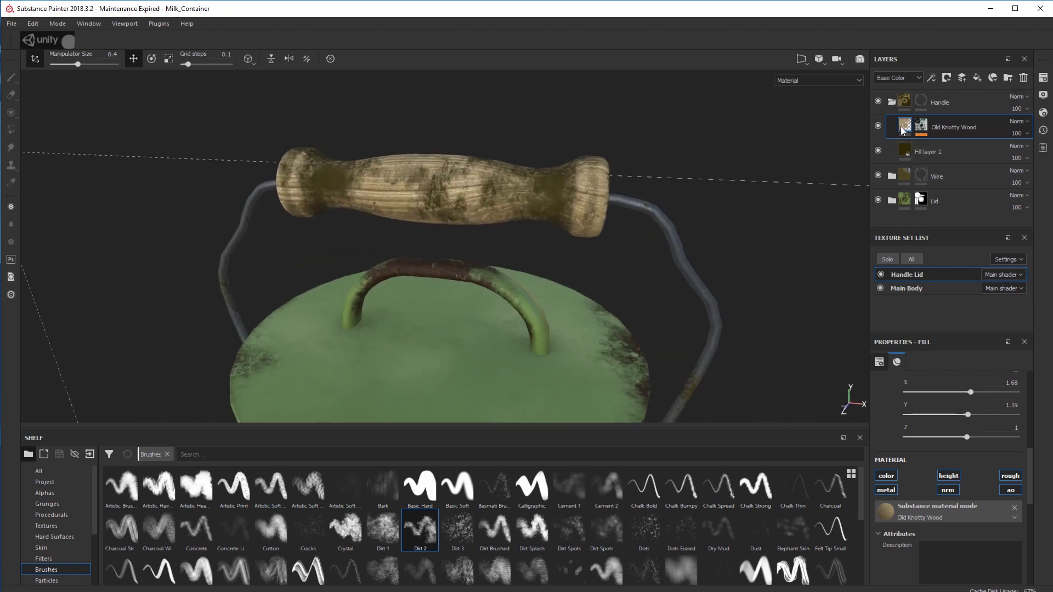
click(886, 102)
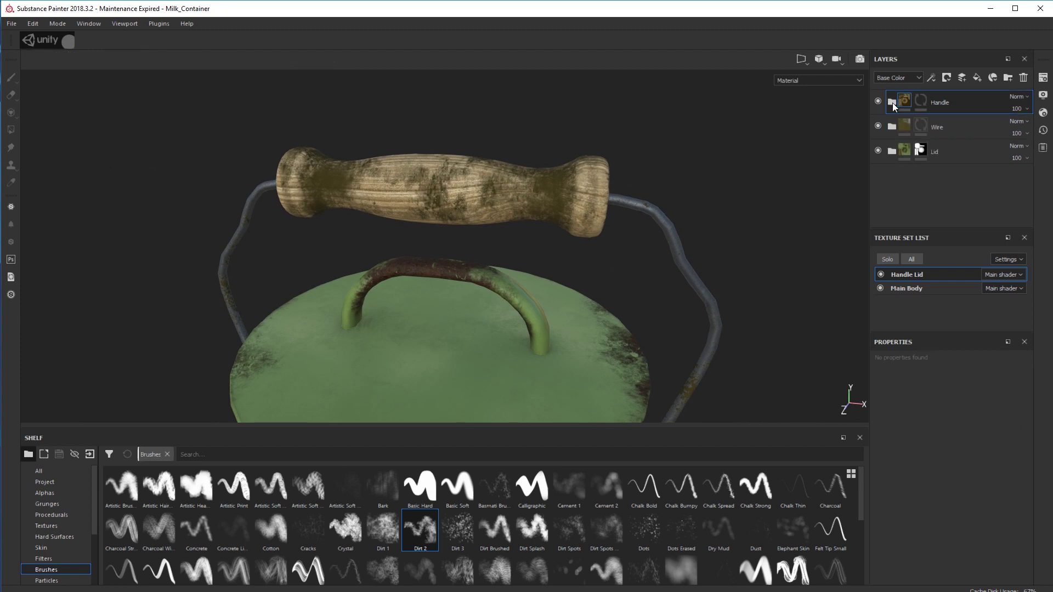
click(906, 126)
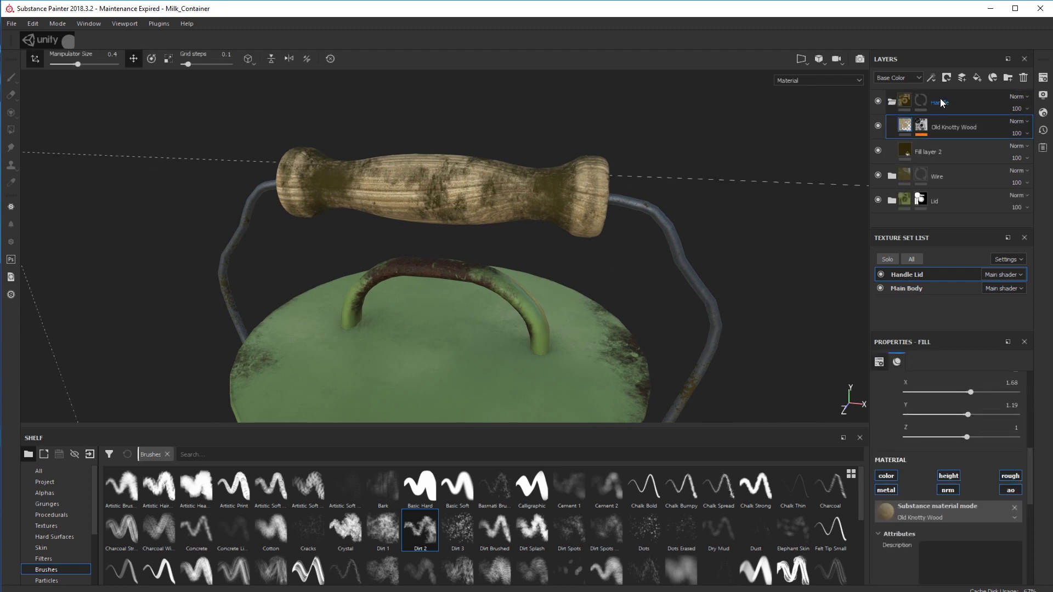
click(963, 80)
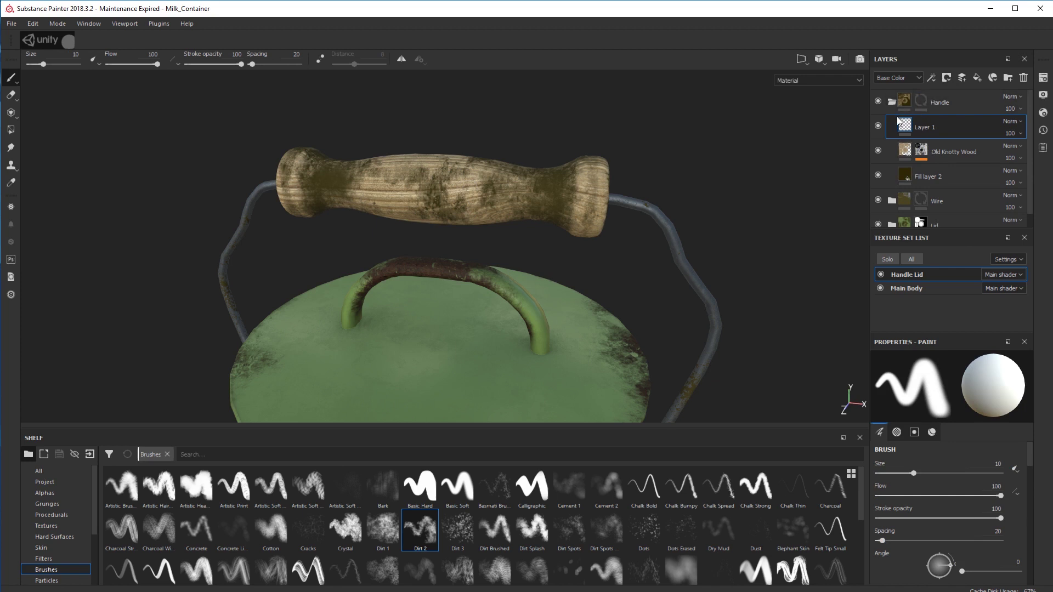
key(Delete)
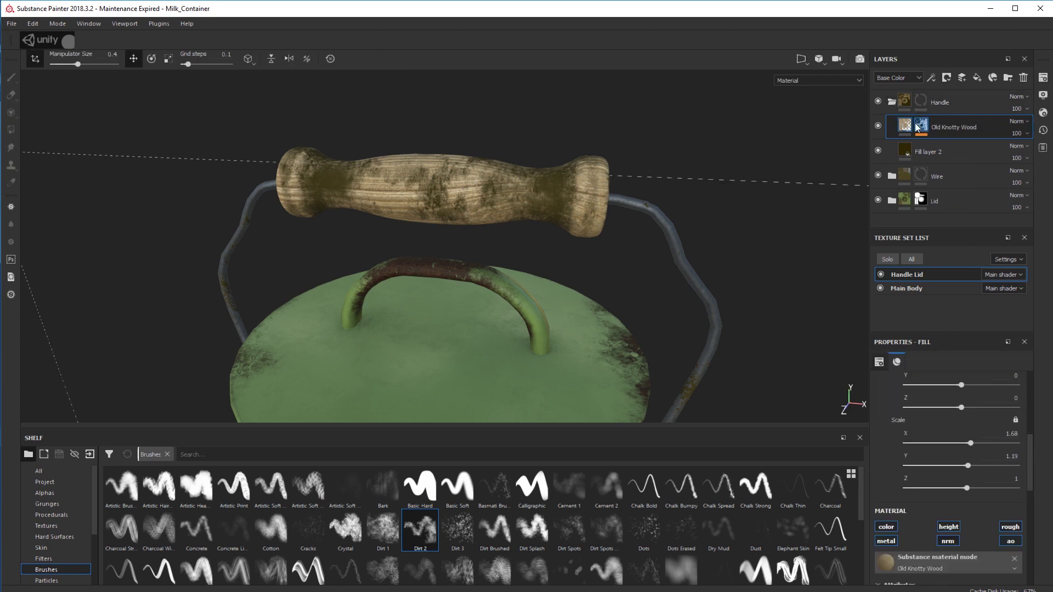
Add a paint layer above Old Knotty Wood in the Handle group and limit its material to the height and normal channels.
click(963, 78)
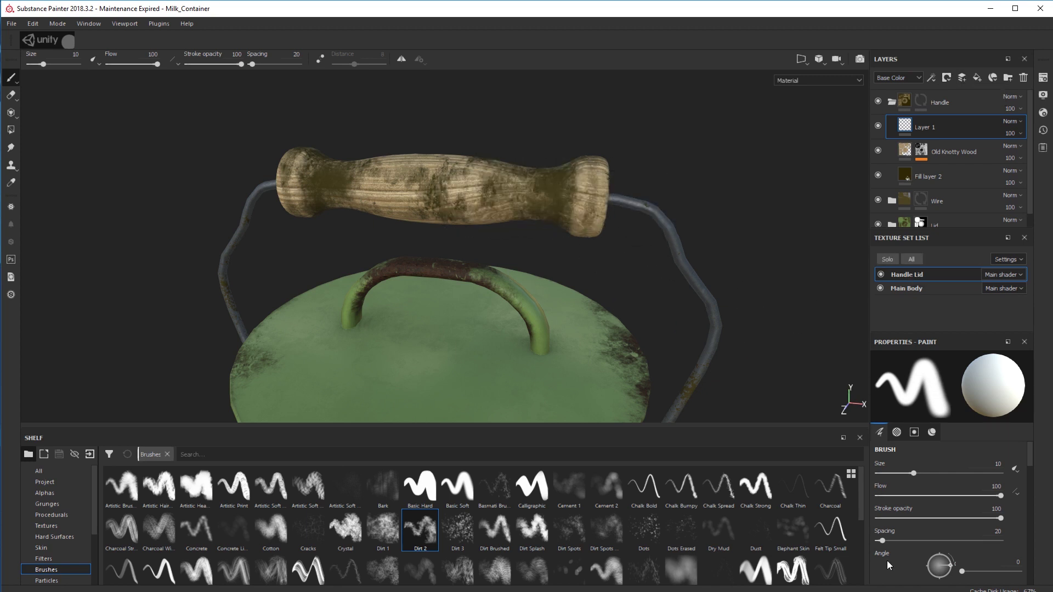
scroll(914, 555, down, 8)
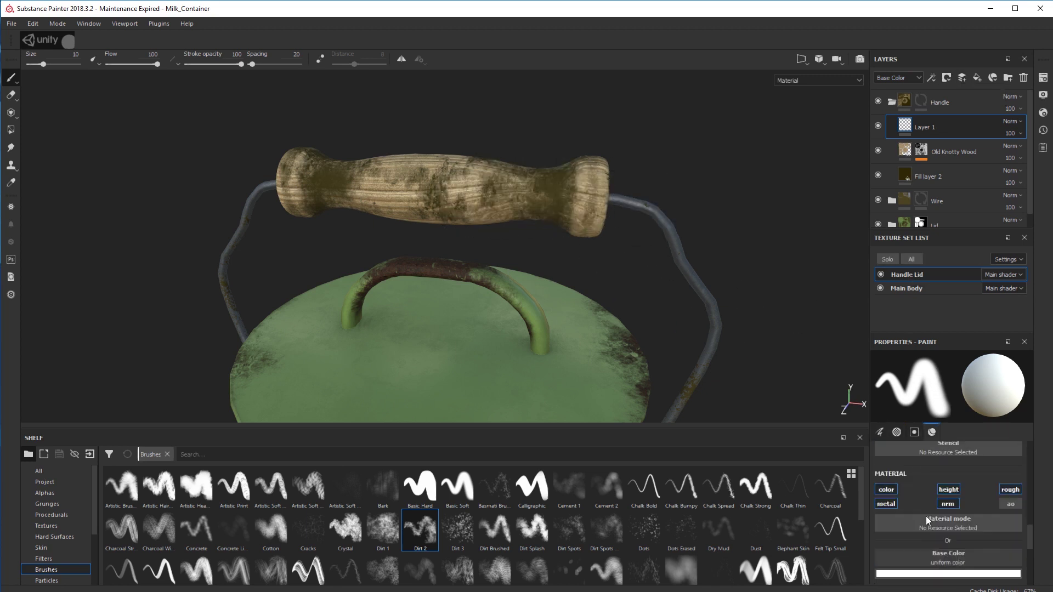
scroll(926, 516, up, 1)
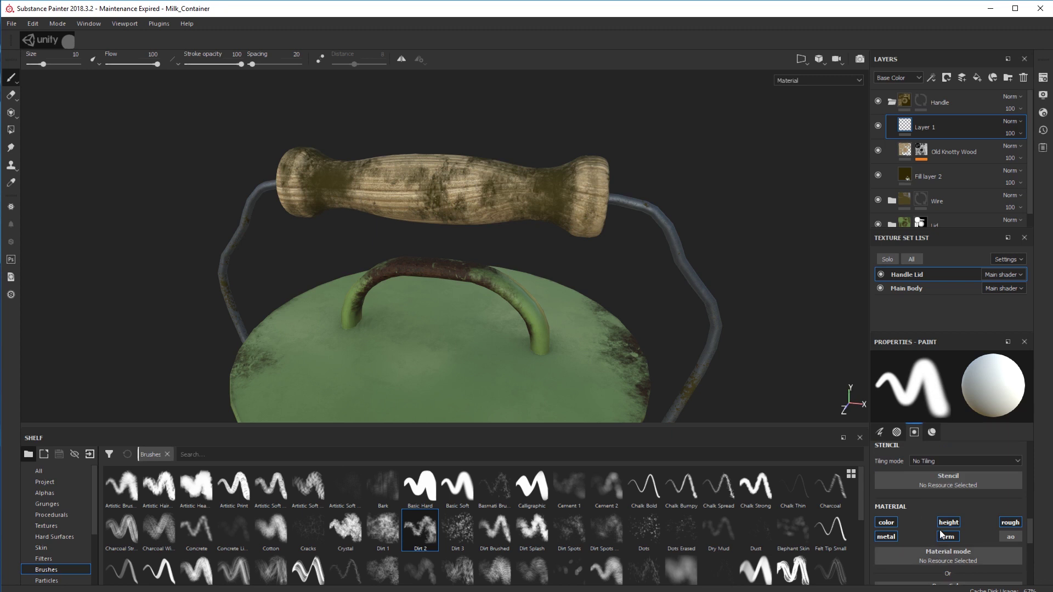
click(884, 538)
click(884, 523)
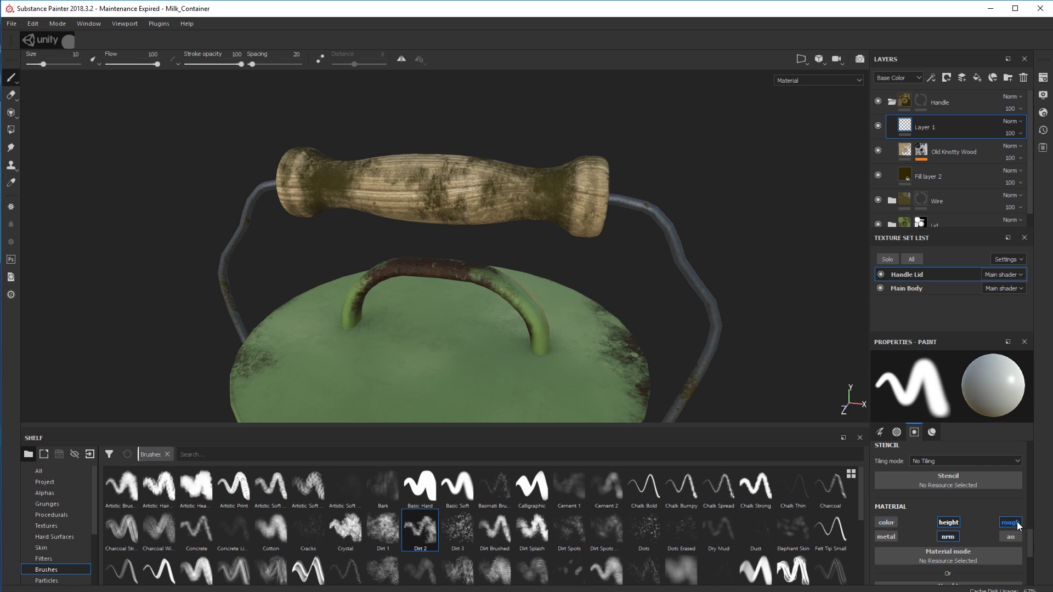
alt+drag(650, 300, 679, 291)
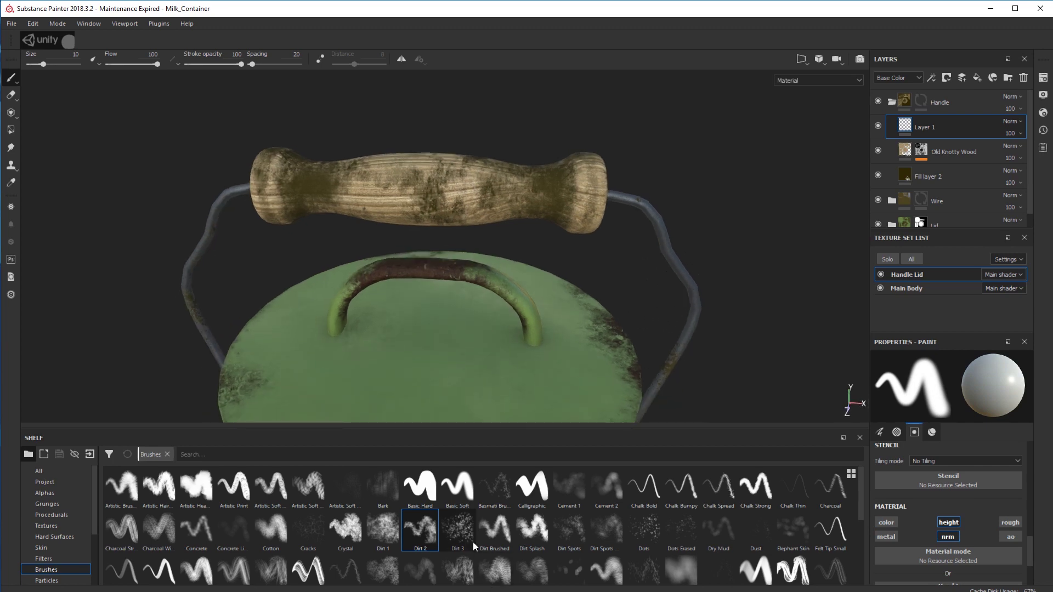
Set up the Dirt 2 brush at size 5.63 with a height value of -0.6935.
click(423, 527)
scroll(698, 209, up, 3)
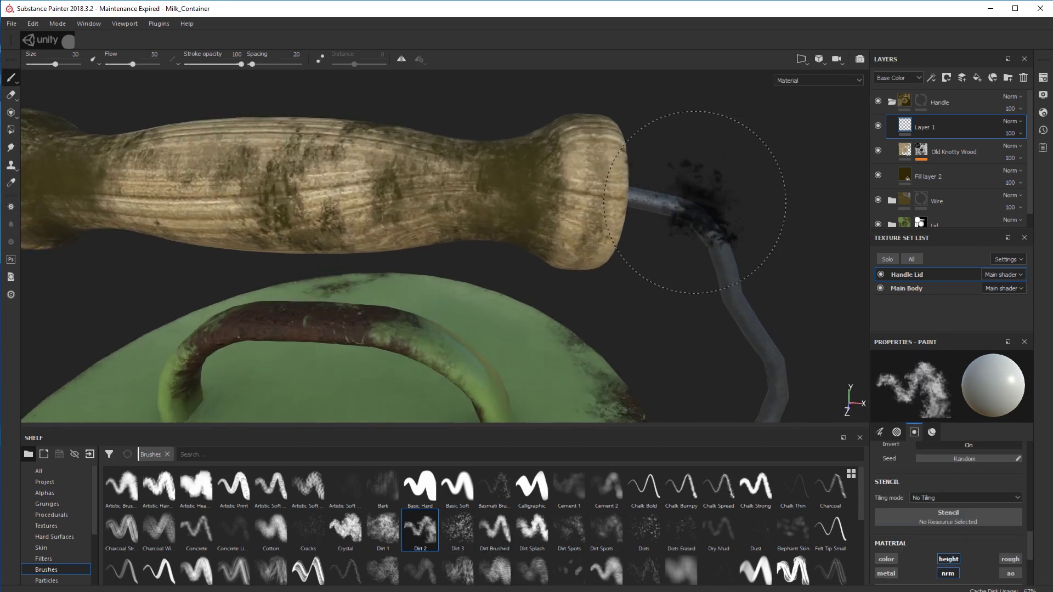
mouse_move(799, 179)
alt+mouse_down()
mouse_move(752, 199)
mouse_move(733, 186)
alt+mouse_up()
ctrl+right_drag(733, 187, 626, 181)
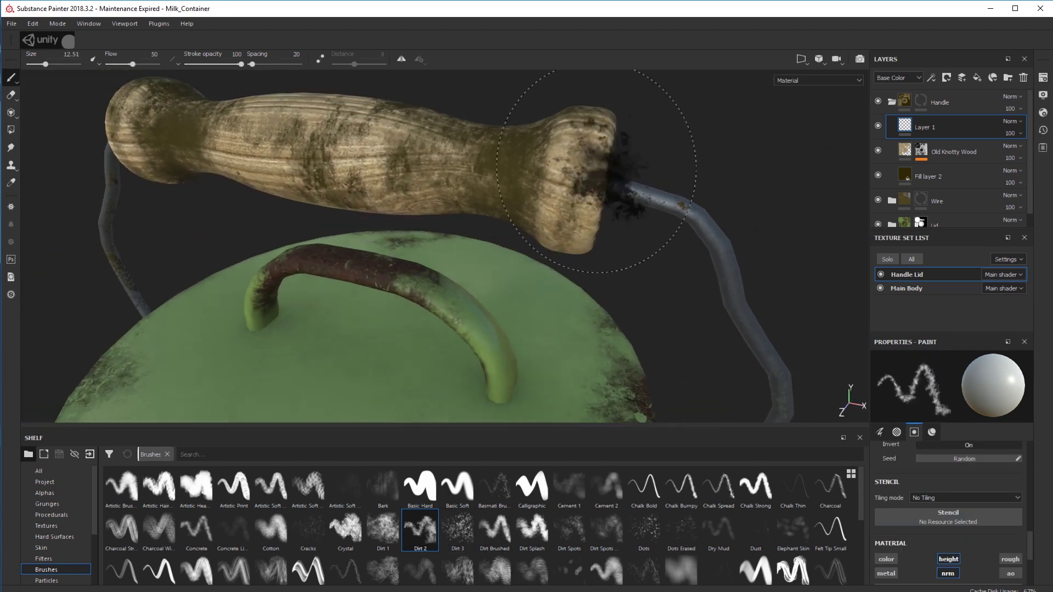
ctrl+right_drag(713, 151, 713, 151)
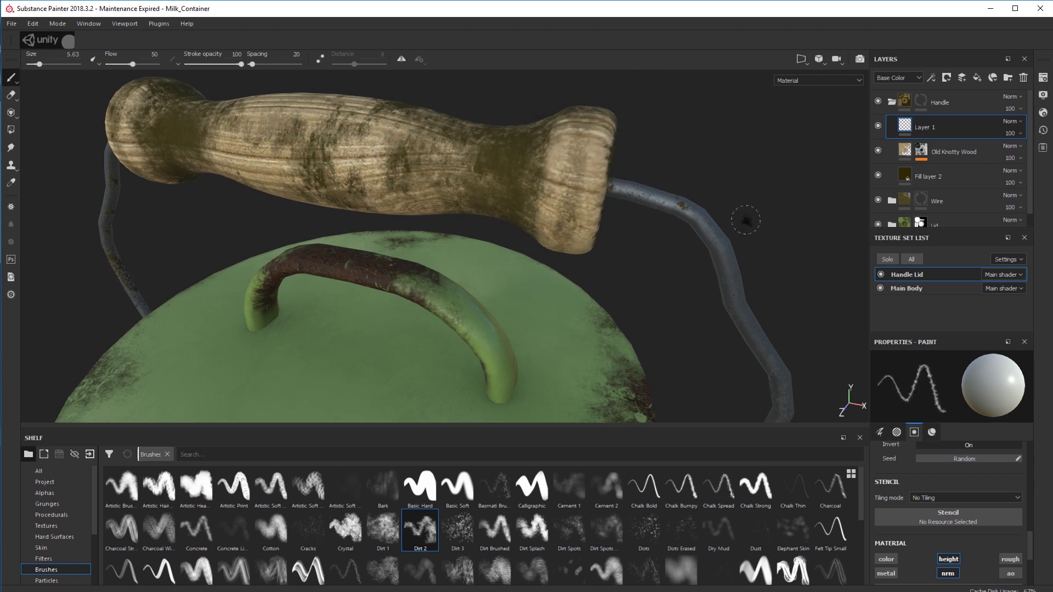
click(932, 431)
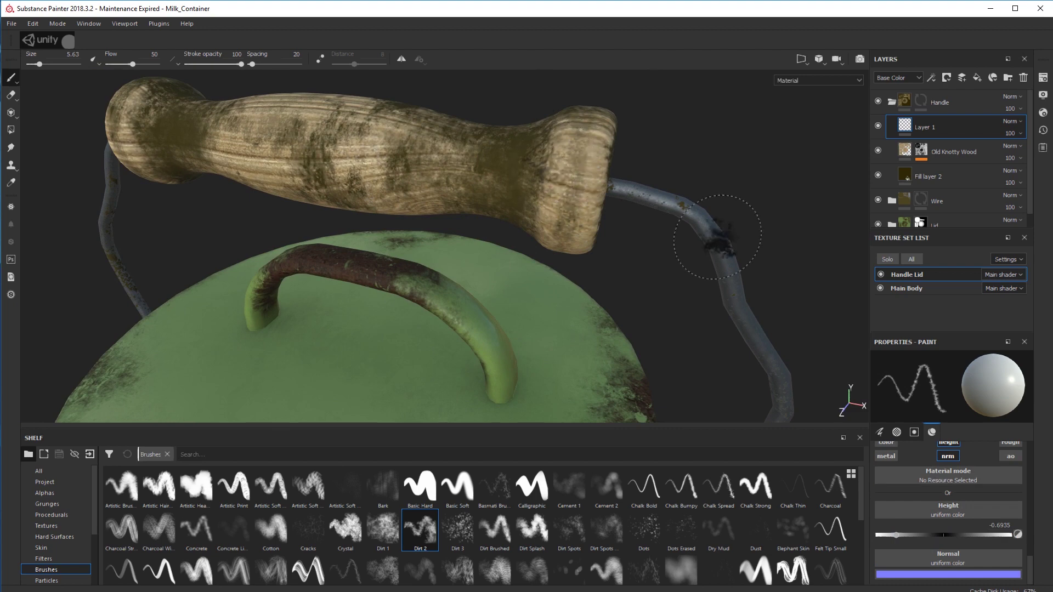
Paint rough recessed damage around the rim and across the end face of one end of the wooden grip.
mouse_move(793, 209)
alt+mouse_down()
mouse_move(738, 190)
mouse_move(823, 207)
mouse_move(861, 200)
mouse_move(826, 195)
mouse_move(801, 214)
alt+mouse_up()
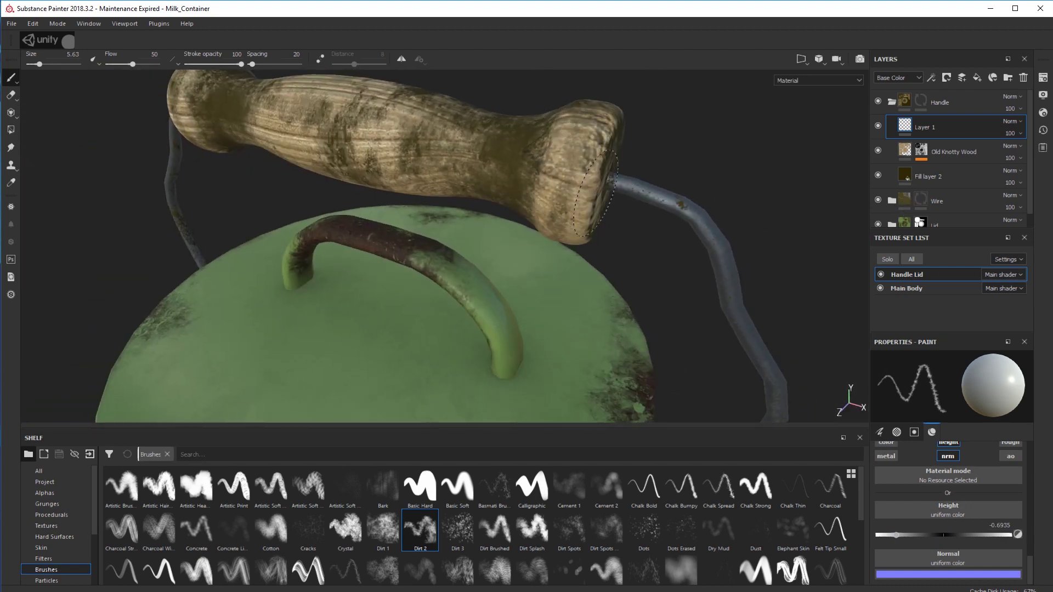
alt+drag(595, 195, 613, 288)
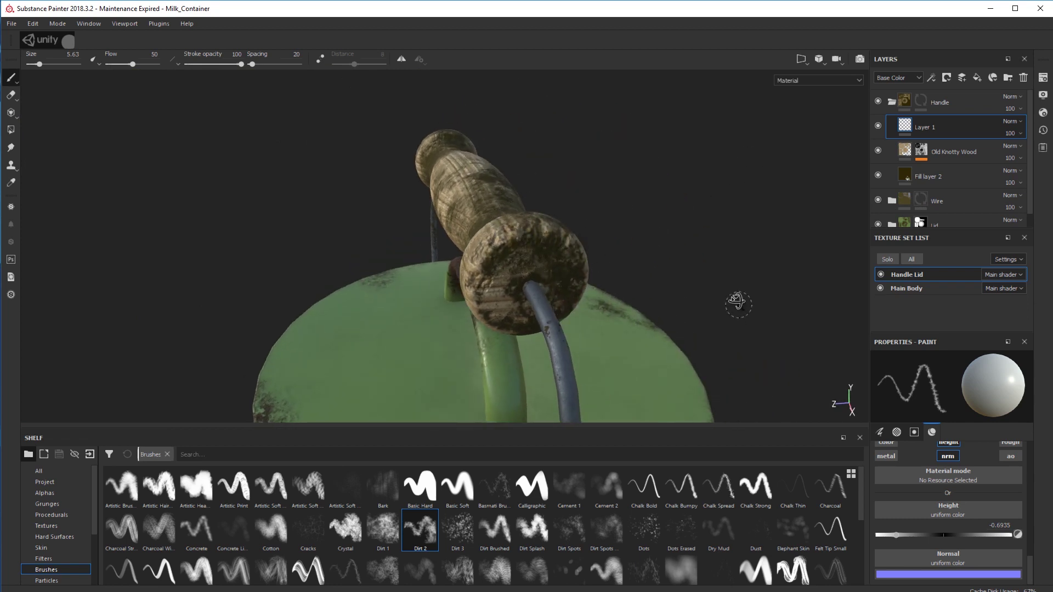
alt+drag(738, 304, 658, 308)
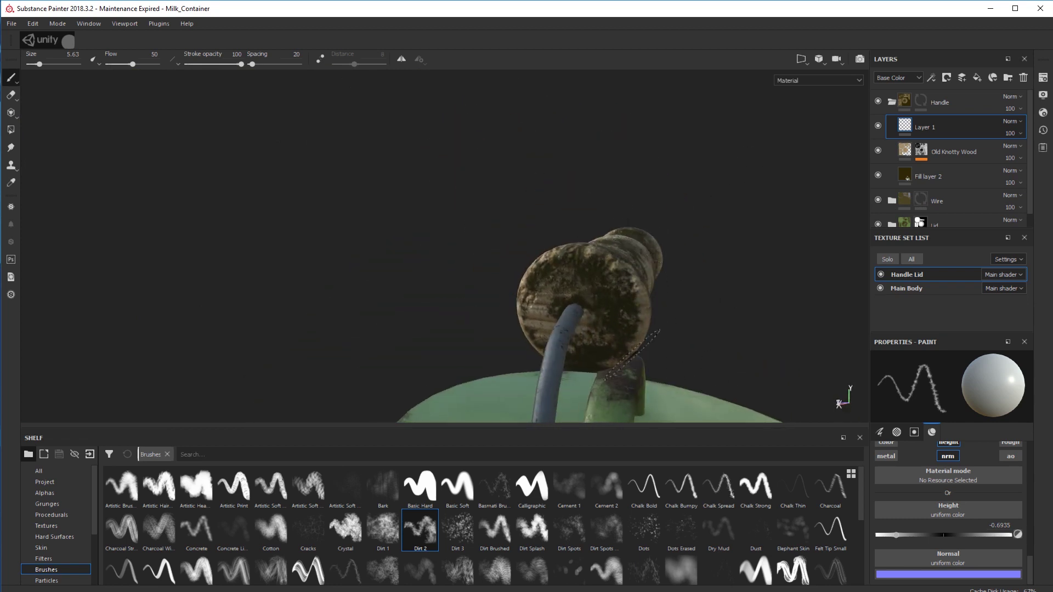
alt+drag(631, 356, 680, 386)
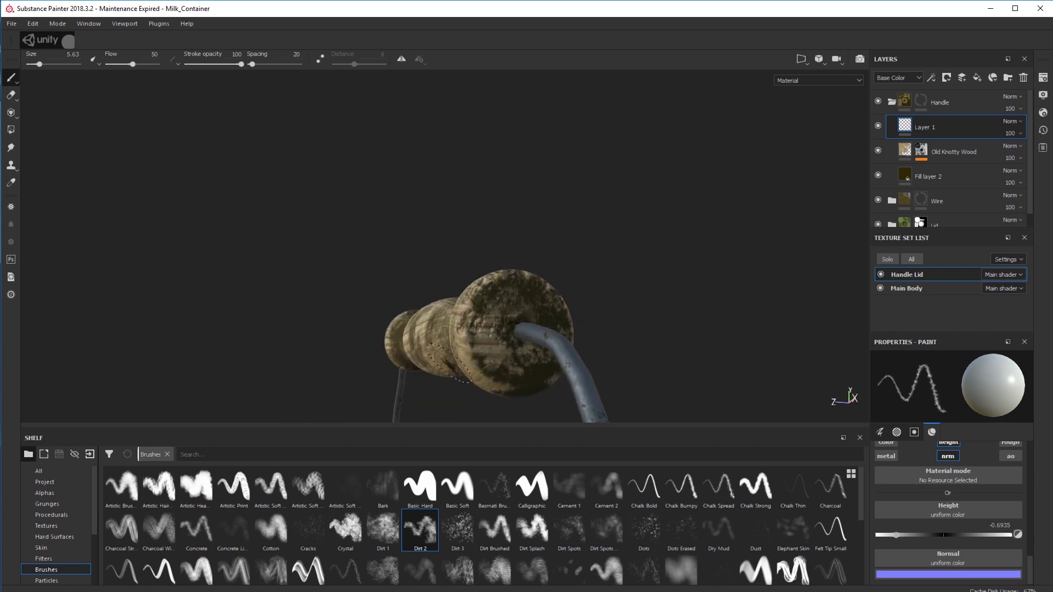
alt+drag(706, 380, 483, 344)
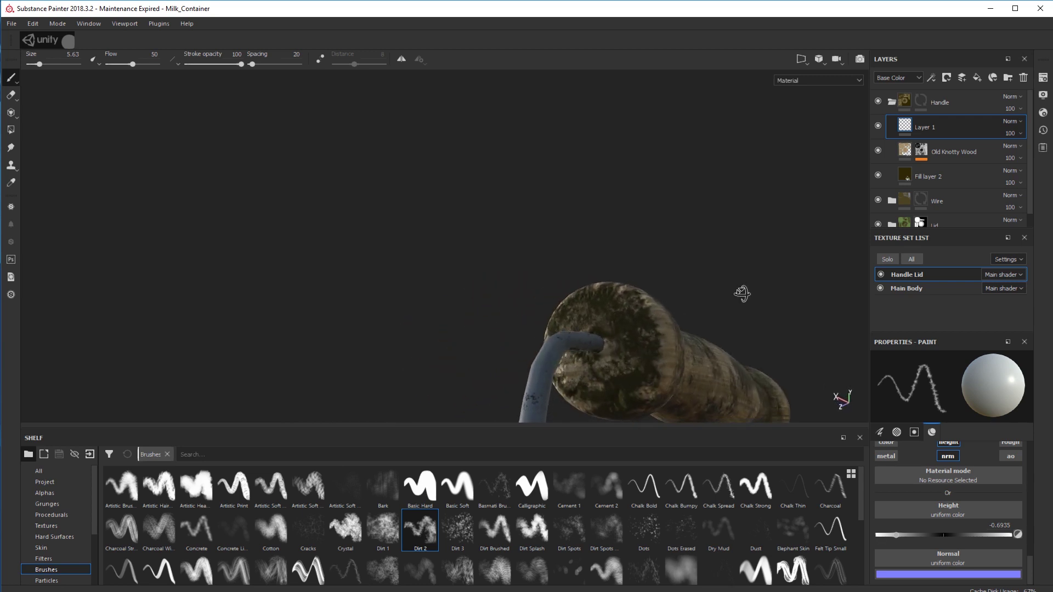
alt+drag(743, 294, 682, 317)
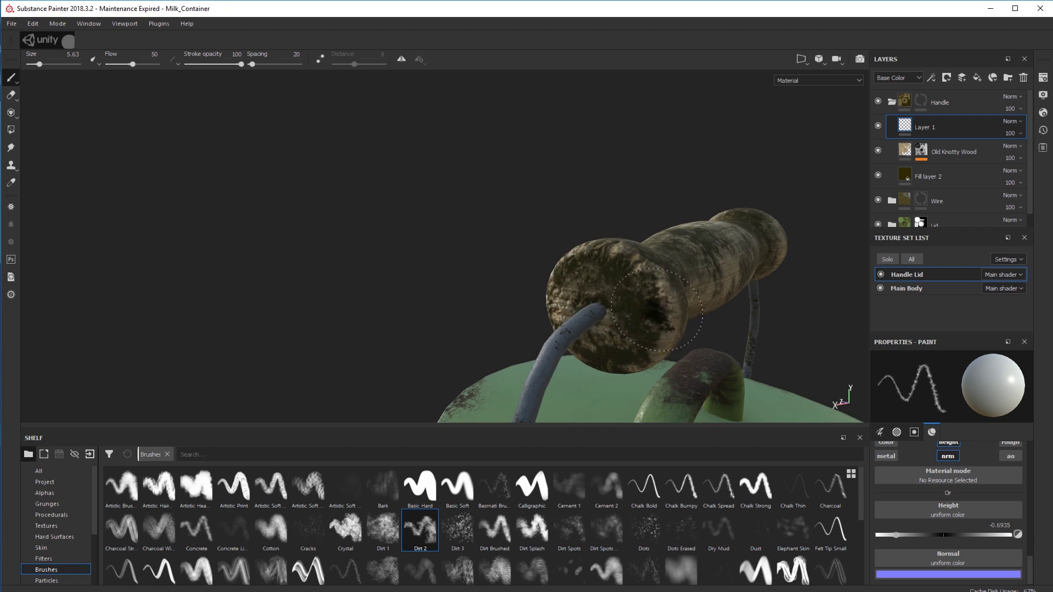
alt+drag(354, 313, 730, 339)
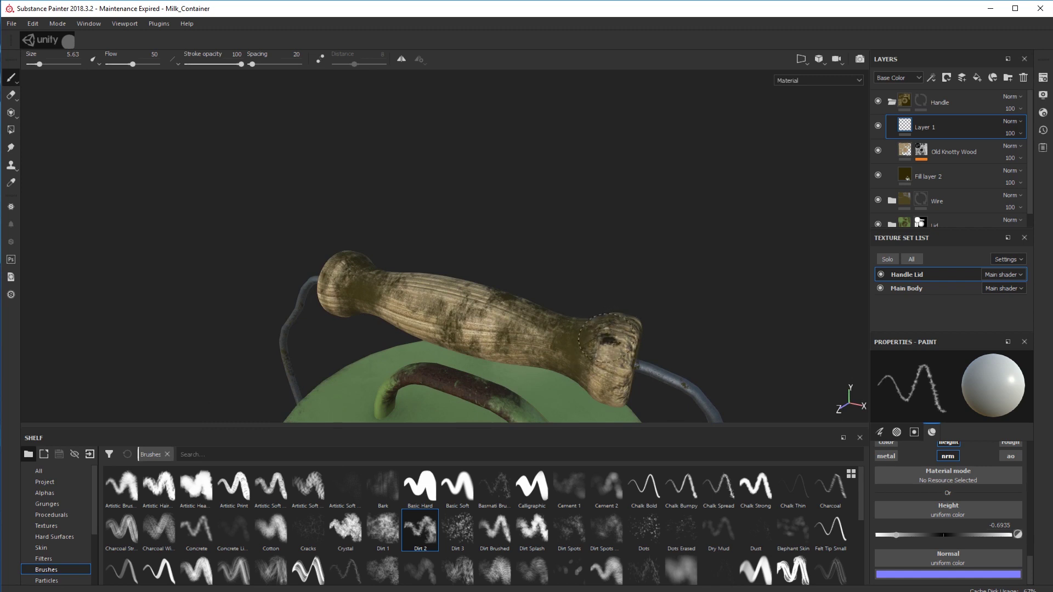
mouse_move(733, 315)
alt+mouse_down()
mouse_move(704, 317)
mouse_move(707, 276)
mouse_move(582, 324)
alt+mouse_up()
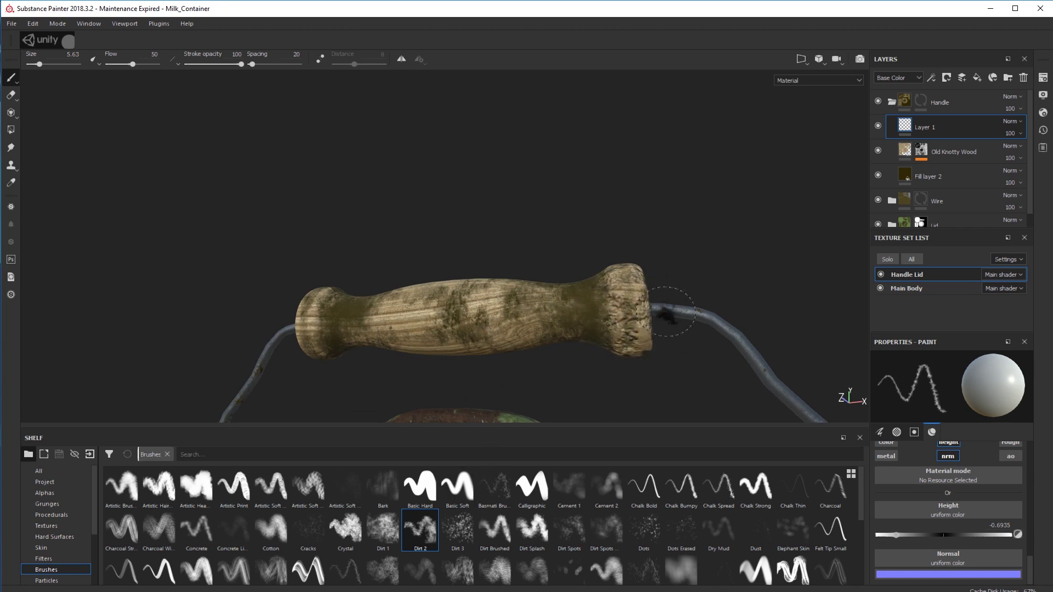
Try a short recessed stroke on the grip's damaged end with the Basic Hard brush at size 1.86.
click(435, 491)
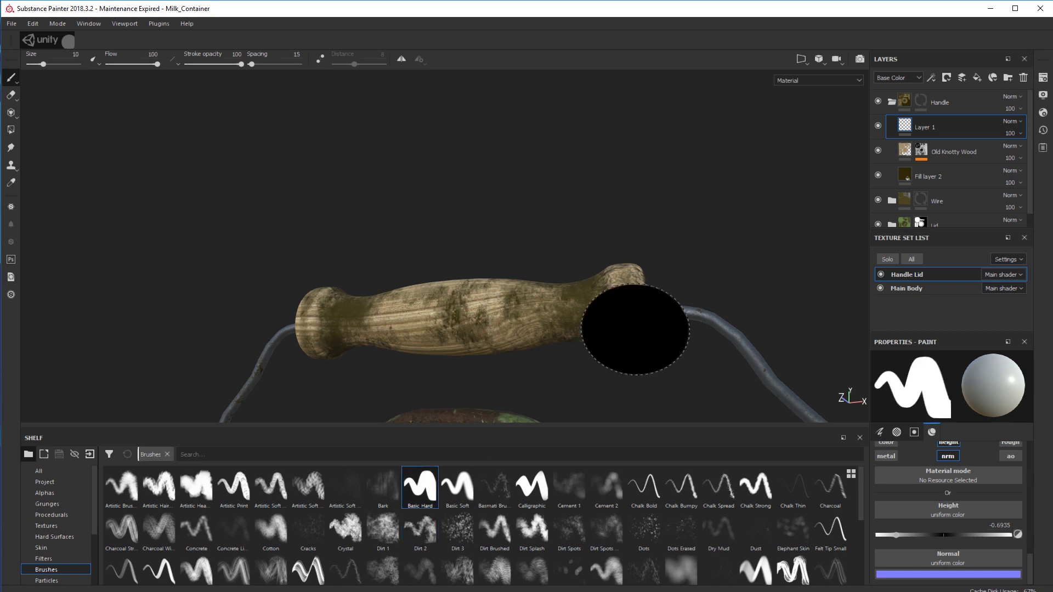
key(])
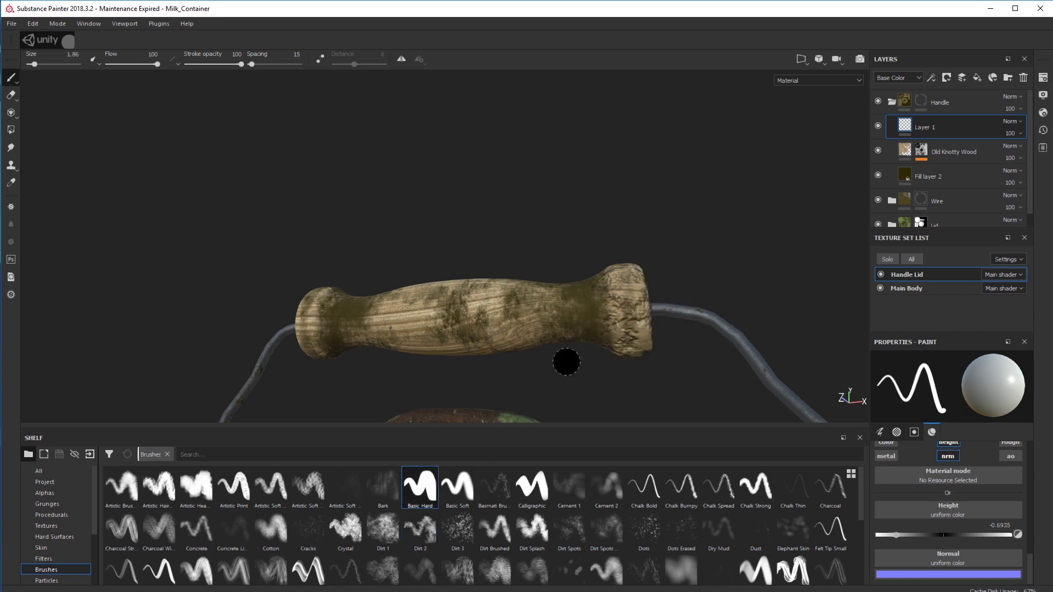
drag(631, 301, 631, 314)
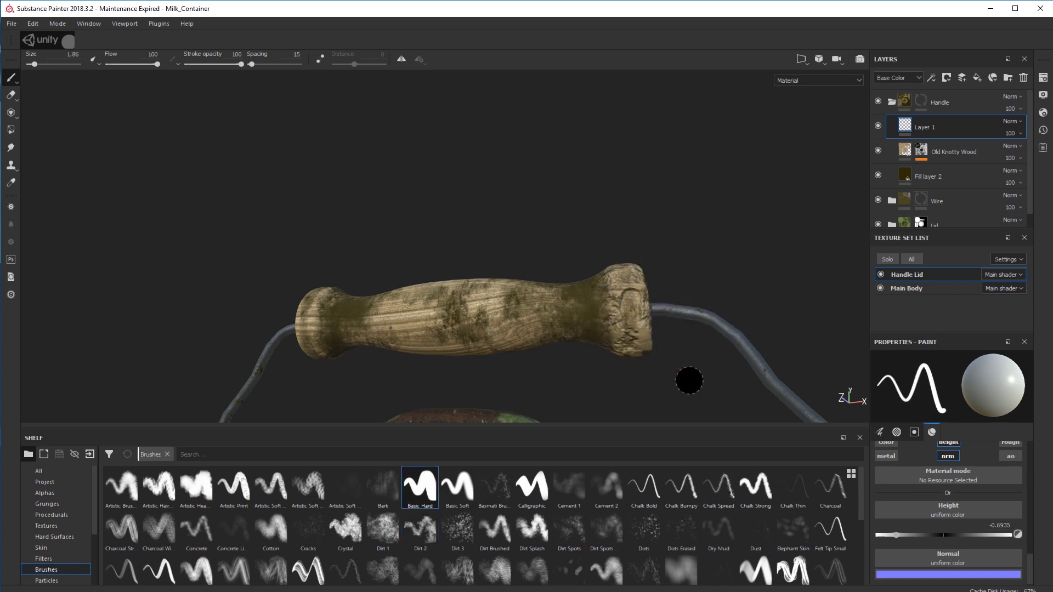
key(ctrl+z)
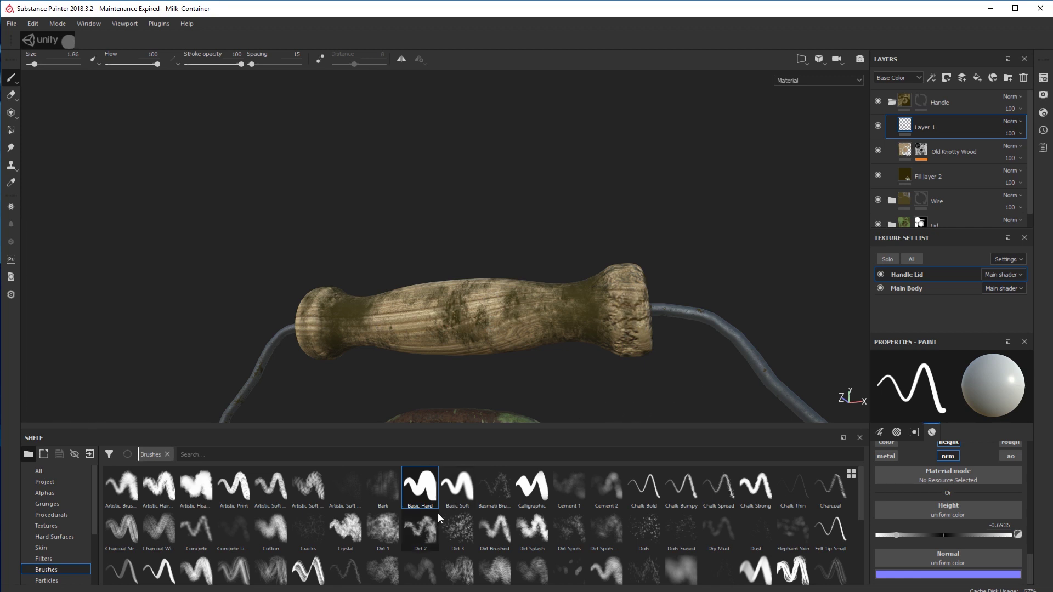
Switch back to the Dirt 2 brush at size 3.75 and paint recessed damage on the wooden grip's other end.
click(418, 531)
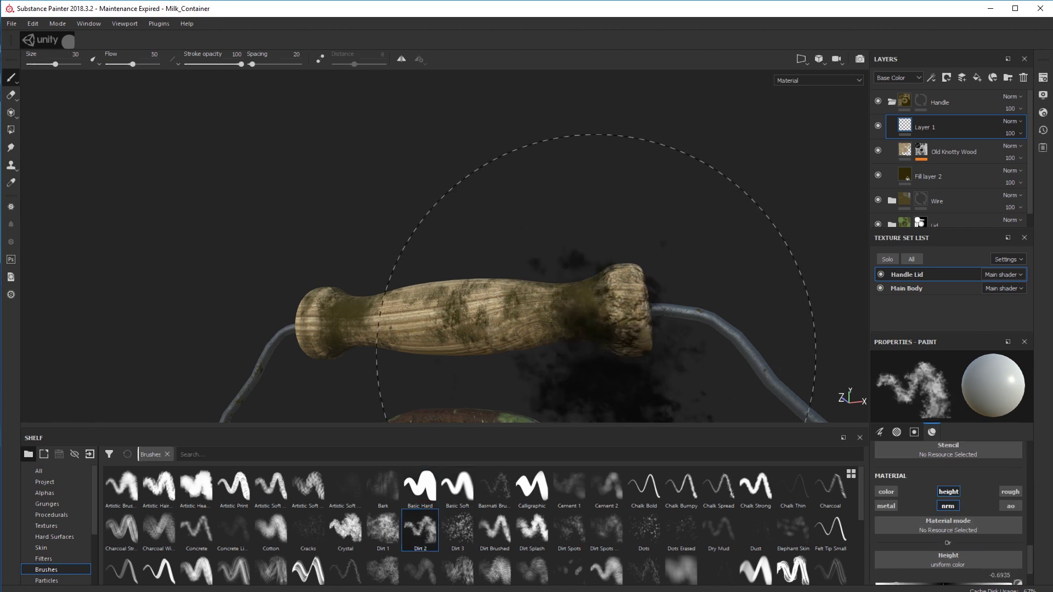
ctrl+right_drag(649, 220, 506, 285)
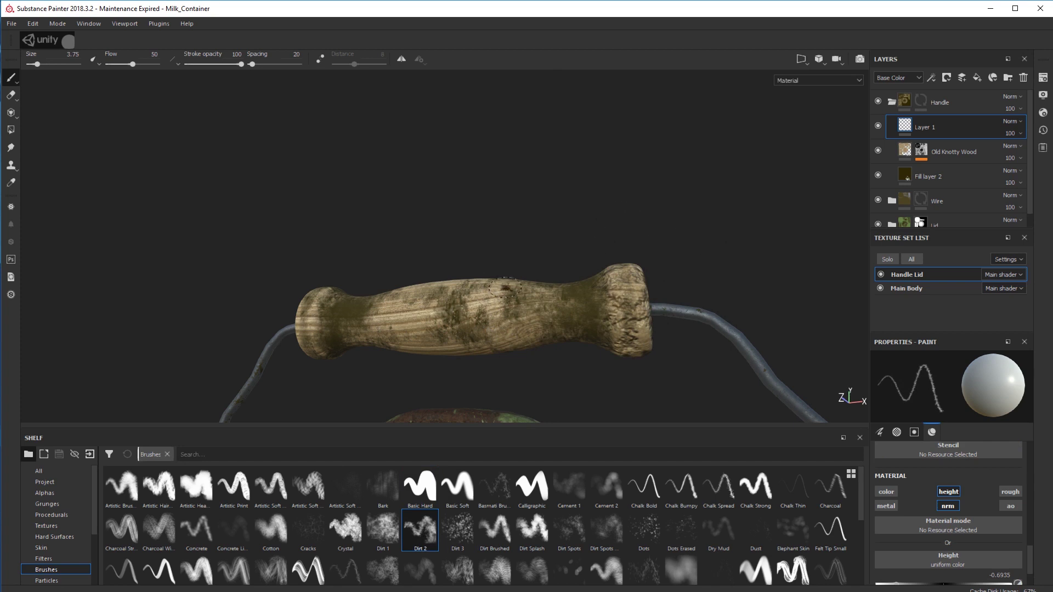
alt+middle_drag(430, 271, 685, 231)
alt+drag(547, 237, 636, 262)
drag(539, 254, 546, 278)
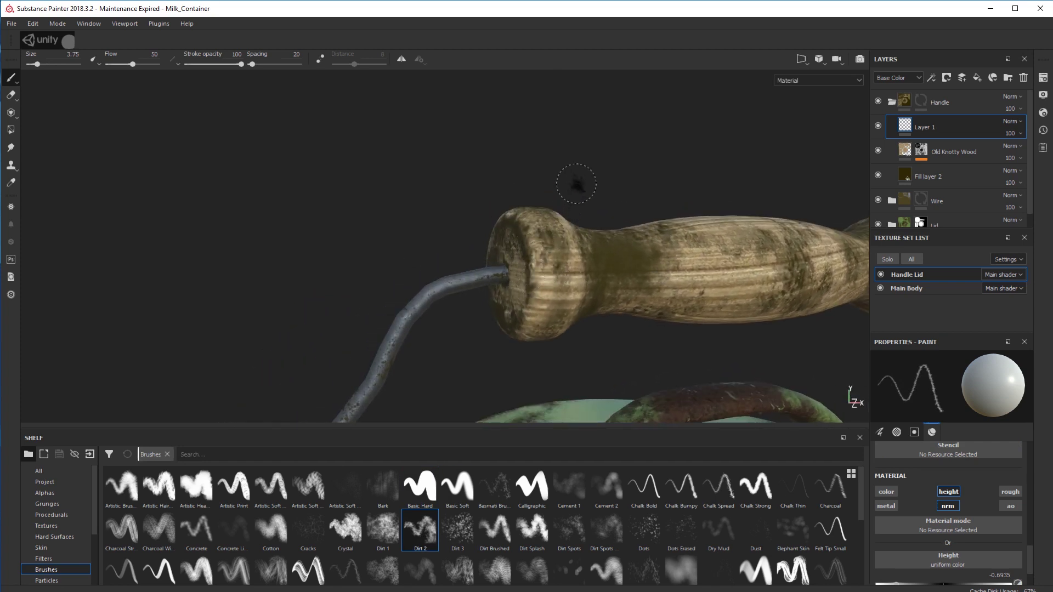
Set the Dirt 2 brush to size 6.66 and flow 61, adjusting its rotation.
mouse_move(576, 184)
ctrl+right_down()
mouse_move(542, 184)
mouse_move(636, 184)
ctrl+right_up()
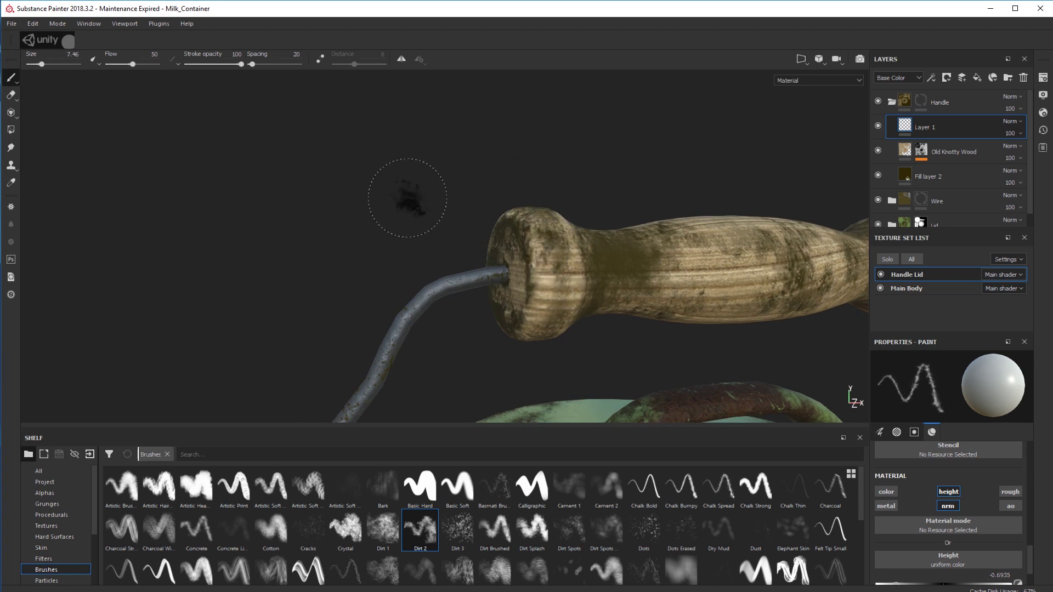
key(ctrl)
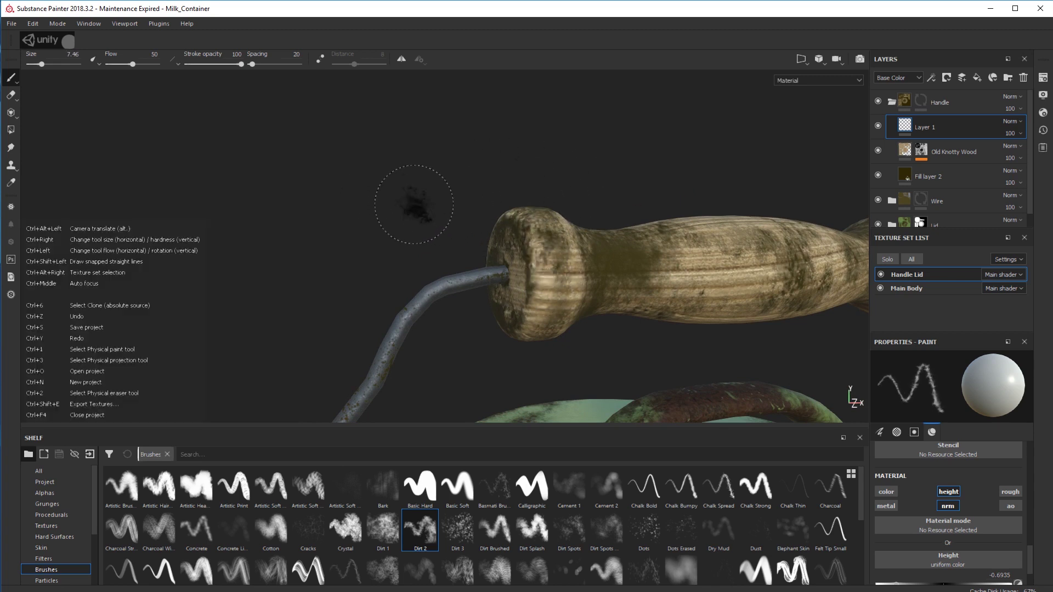
mouse_move(434, 200)
ctrl+right_down()
mouse_move(472, 200)
mouse_move(433, 201)
ctrl+right_up()
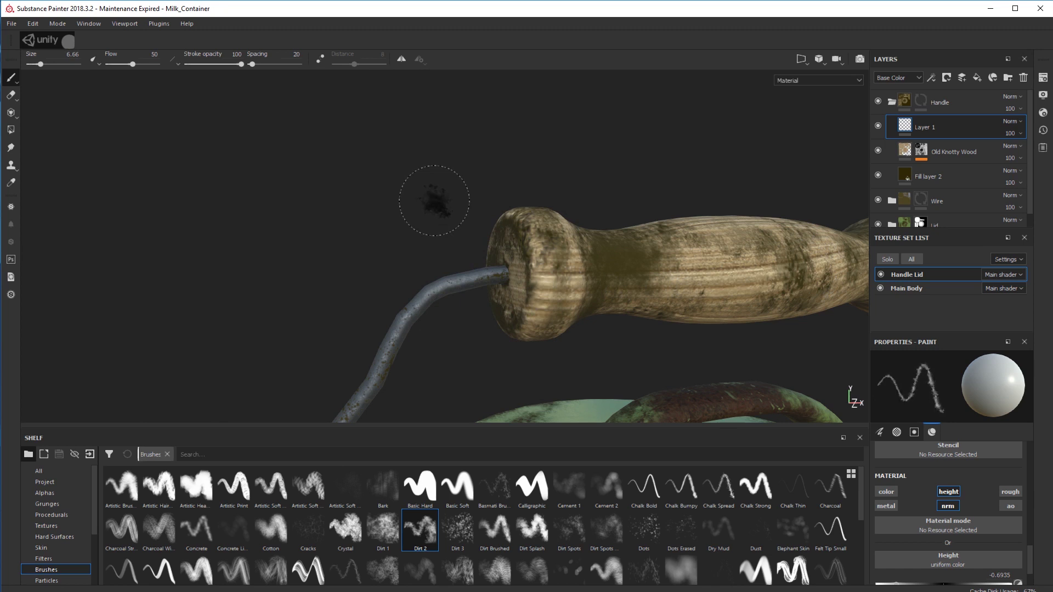
ctrl+right_drag(434, 200, 433, 200)
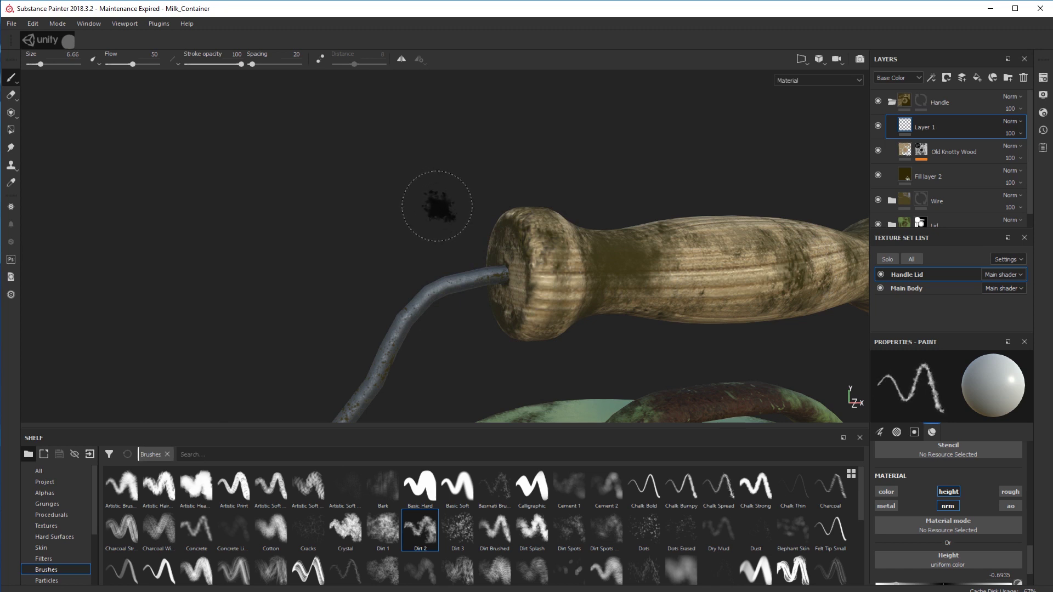
ctrl+right_drag(437, 207, 436, 208)
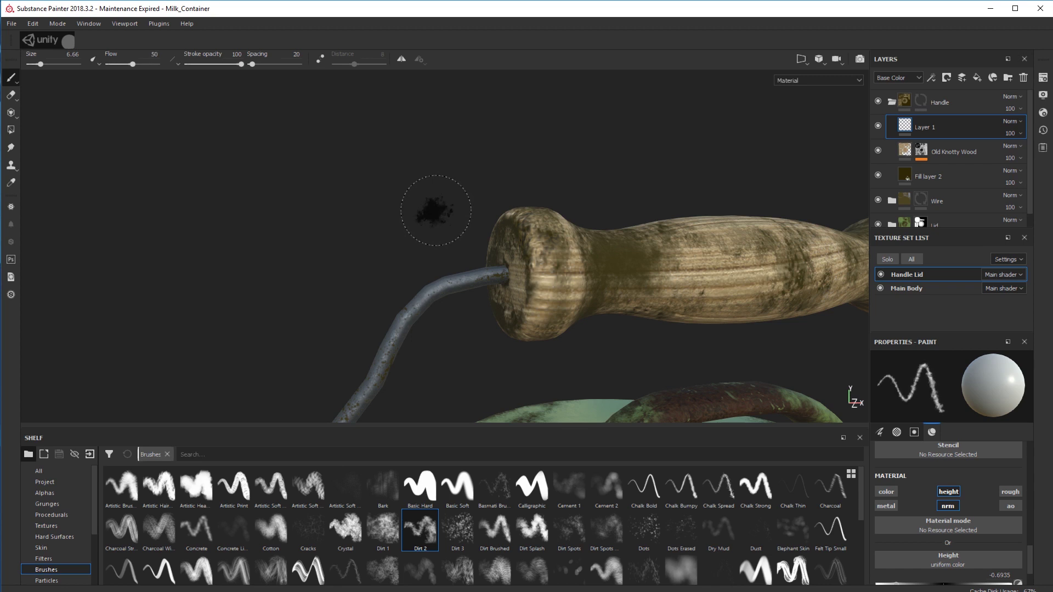
ctrl+right_drag(435, 210, 436, 210)
ctrl+drag(436, 211, 437, 210)
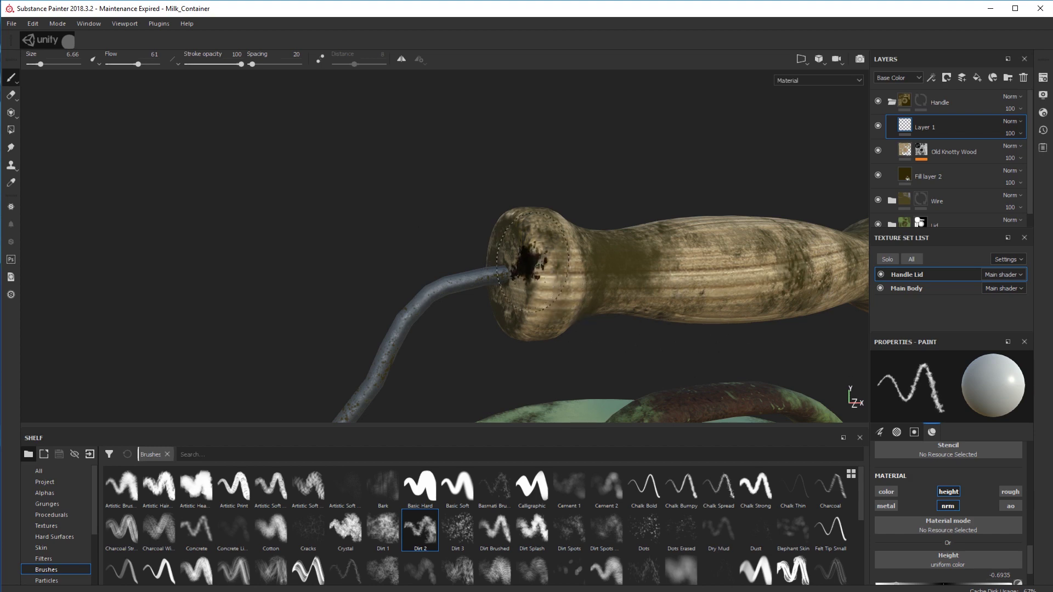
Dab recessed dirt damage onto the rim of the grip's second end, beside the wire.
click(536, 257)
click(541, 285)
mouse_move(541, 291)
alt+mouse_down()
mouse_move(571, 330)
mouse_move(393, 294)
mouse_move(536, 334)
mouse_move(710, 208)
mouse_move(712, 369)
mouse_move(417, 264)
alt+mouse_up()
Enlarge the Dirt 2 brush to size 36.94 and lower its flow to 20.
ctrl+right_drag(334, 244, 383, 245)
ctrl+drag(383, 244, 340, 246)
ctrl+right_drag(493, 274, 630, 282)
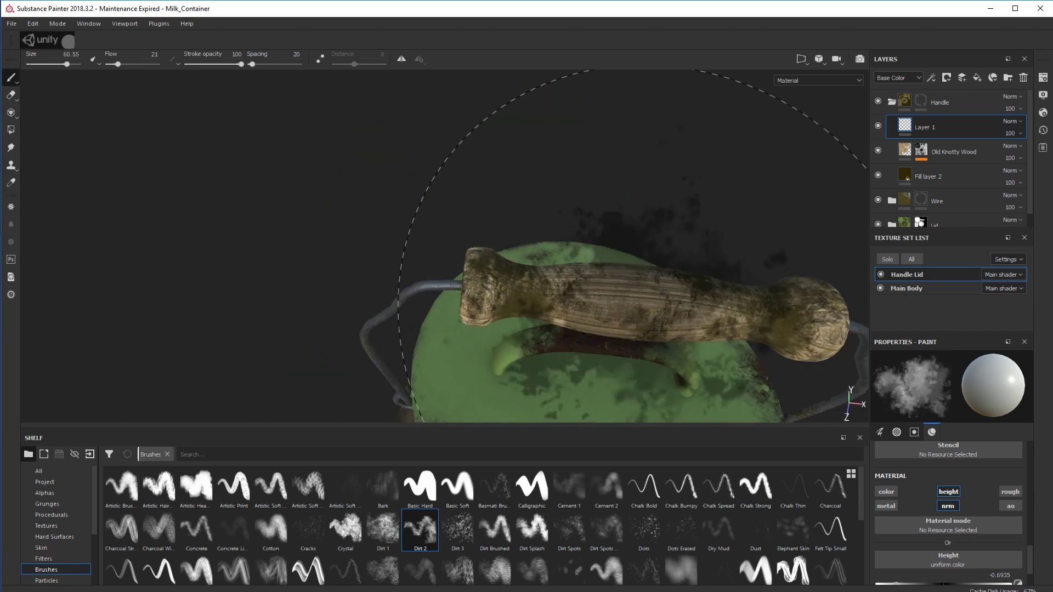
mouse_move(778, 266)
ctrl+mouse_down()
mouse_move(669, 226)
mouse_move(696, 219)
ctrl+mouse_up()
alt+middle_drag(696, 219, 672, 214)
ctrl+drag(672, 214, 663, 246)
ctrl+right_drag(743, 277, 725, 276)
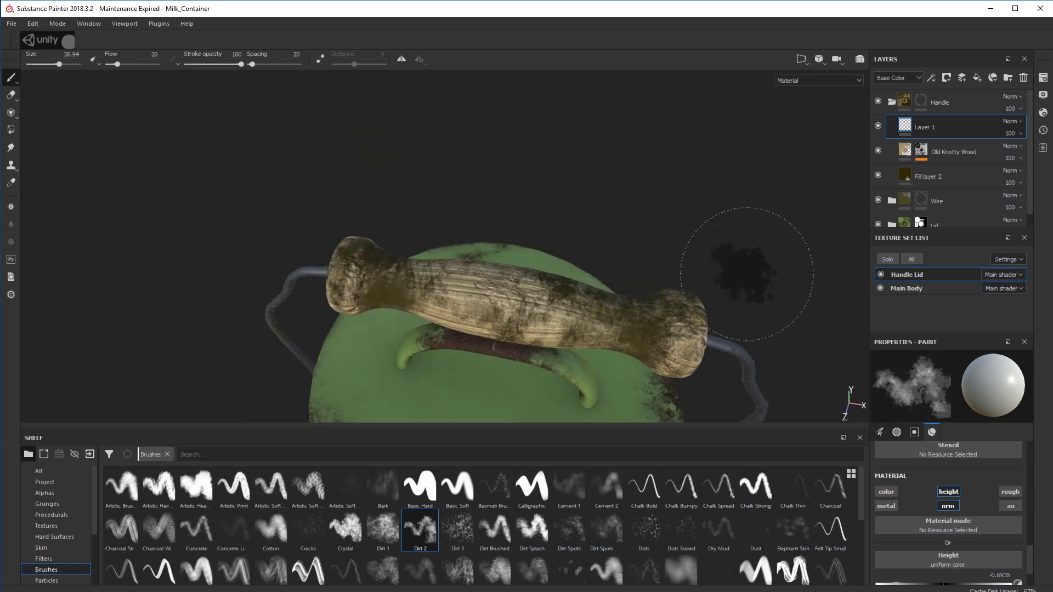
Set the Old Knotty Wood layer's saturation to 0.47 and luminosity to 0.41.
scroll(758, 252, down, 5)
mouse_move(728, 196)
alt+mouse_down()
mouse_move(758, 252)
mouse_move(663, 236)
alt+mouse_up()
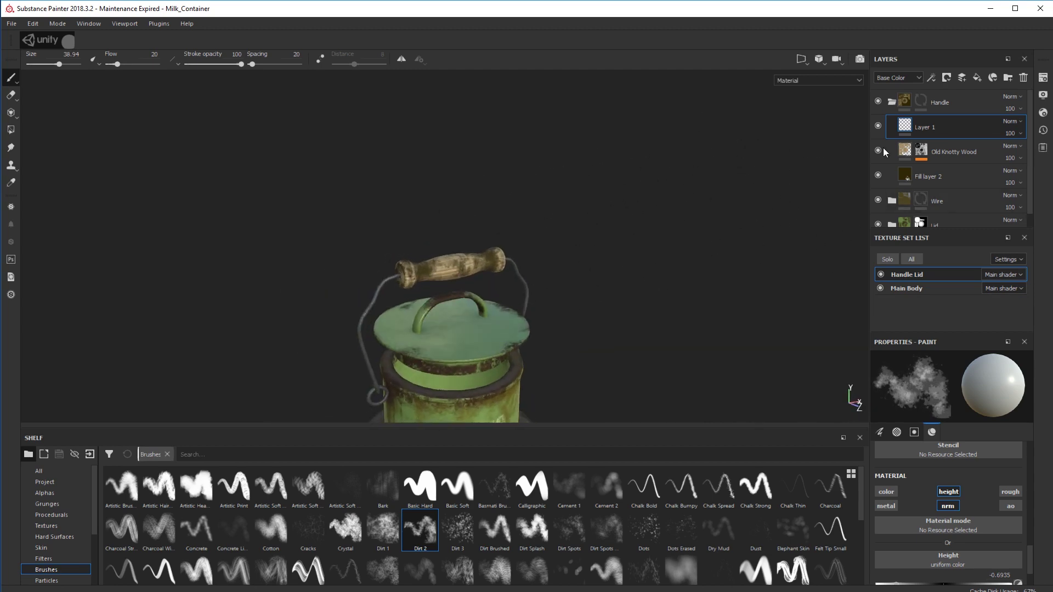
click(954, 151)
scroll(887, 465, down, 5)
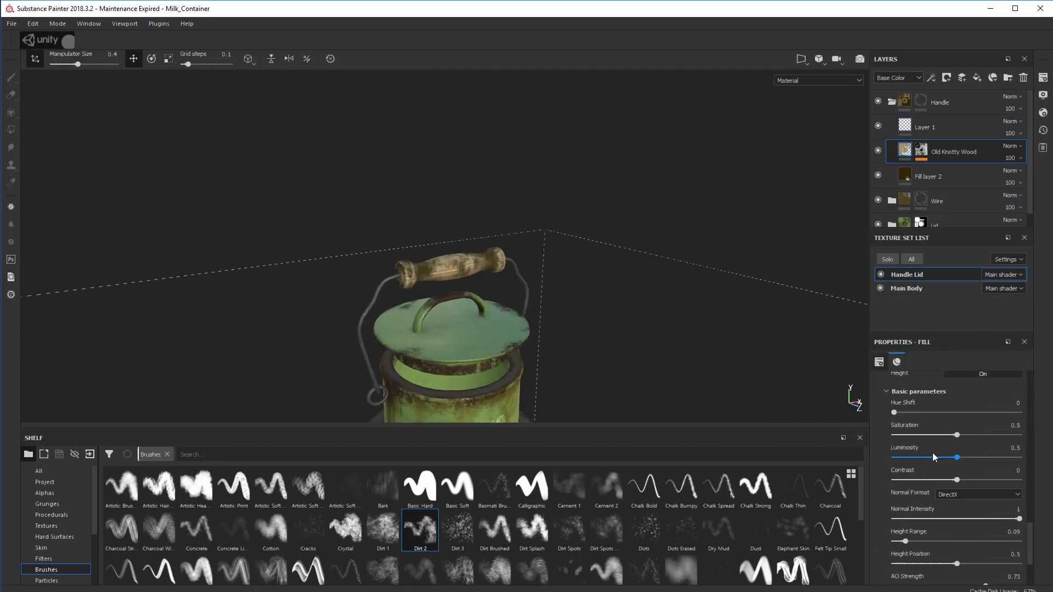
scroll(480, 291, up, 5)
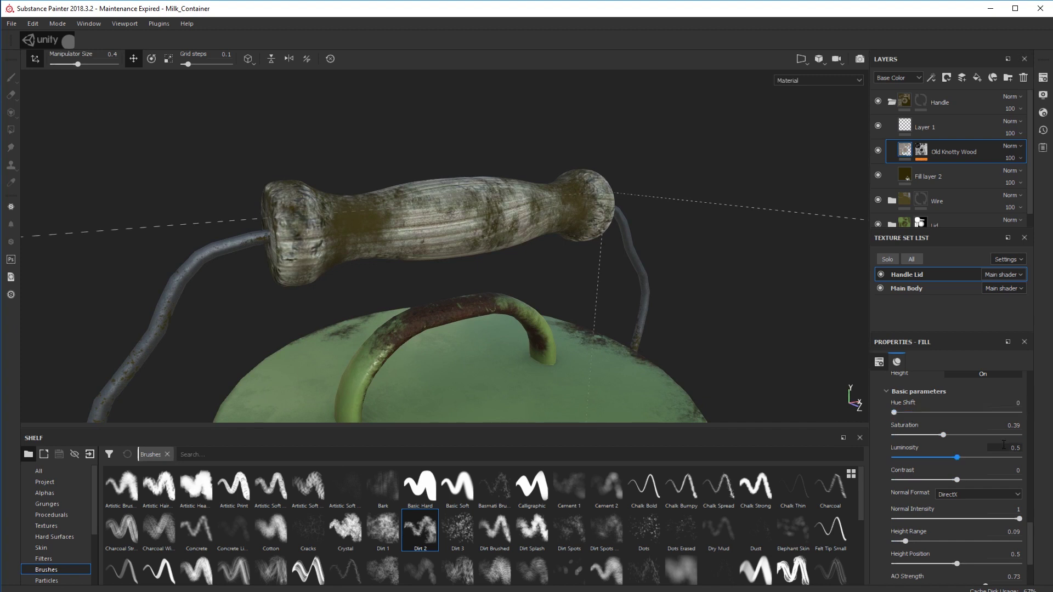
drag(943, 435, 944, 461)
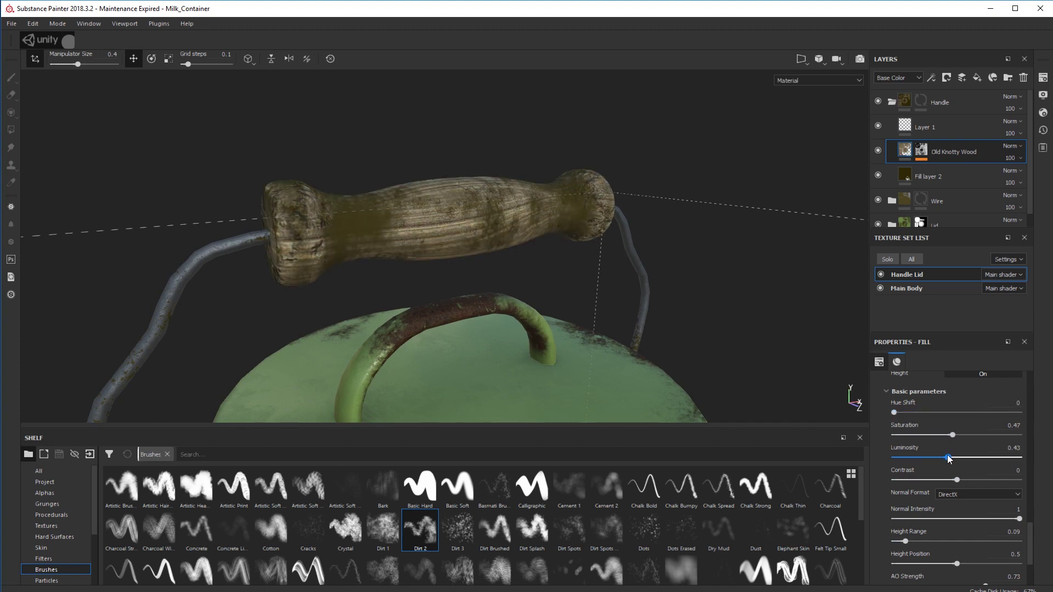
drag(947, 459, 945, 457)
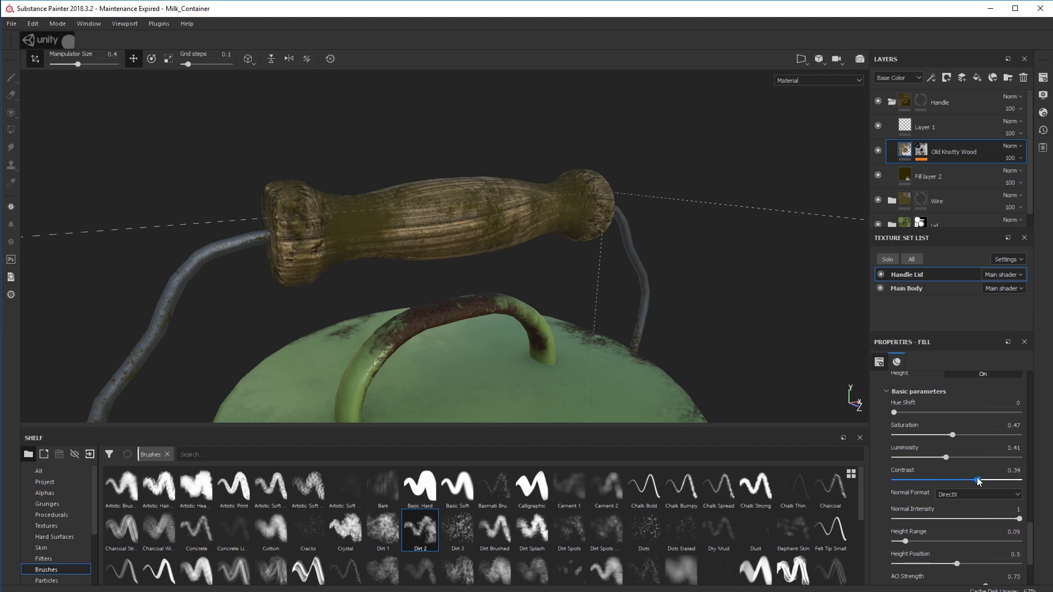
Set Old Knotty Wood's contrast to -0.27, luminosity to 0.37, height range to 0.15, AO strength to 0.94 and roughness to 0.51.
drag(969, 485, 950, 486)
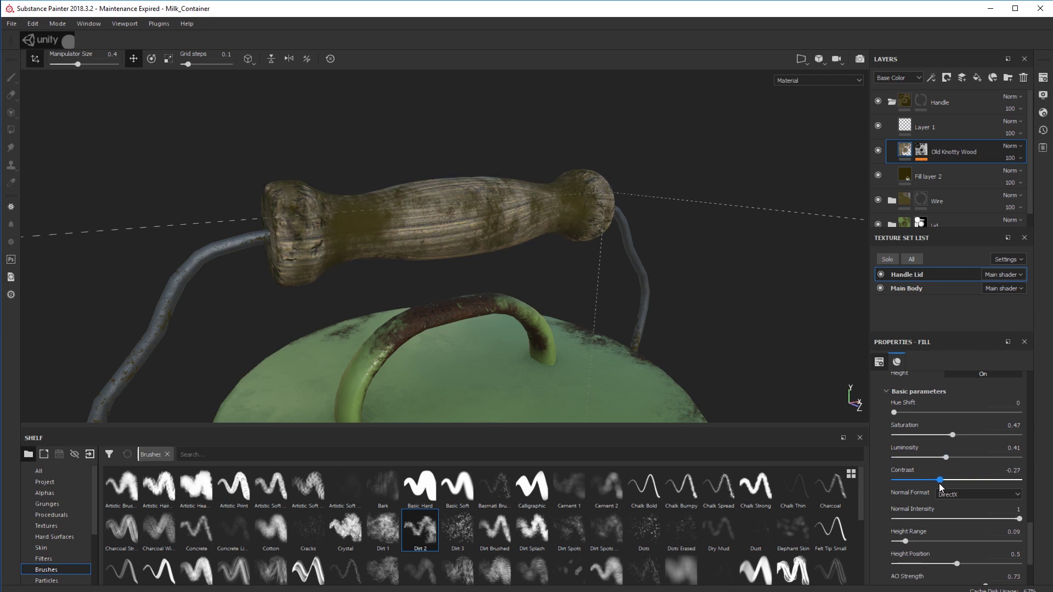
drag(945, 455, 938, 461)
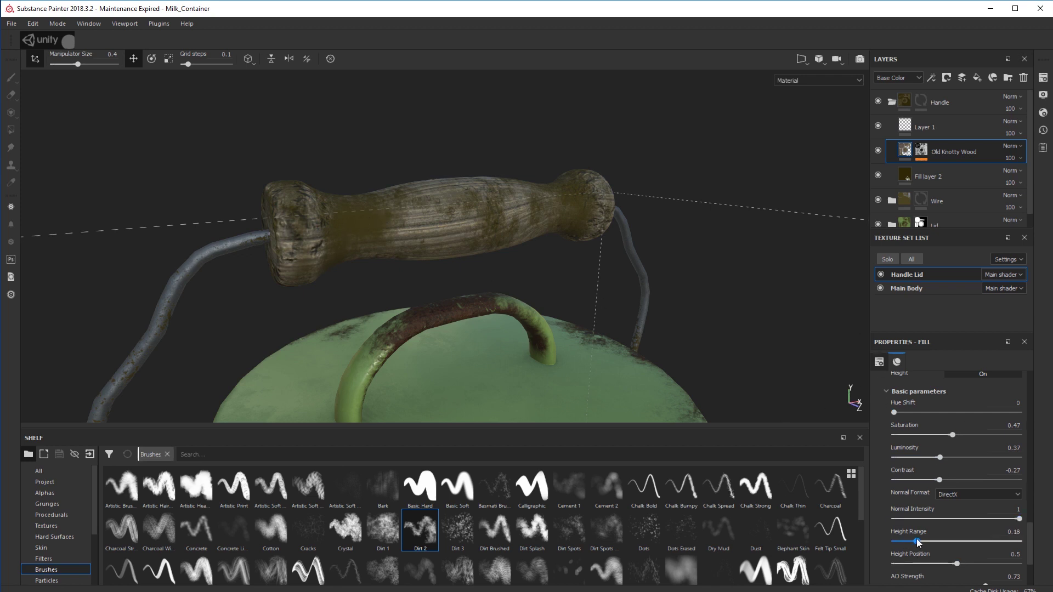
scroll(912, 539, down, 3)
drag(986, 488, 958, 511)
alt+drag(672, 247, 752, 306)
scroll(752, 306, down, 2)
shift+right_drag(752, 305, 545, 327)
mouse_move(544, 328)
alt+mouse_down()
mouse_move(669, 305)
mouse_move(631, 329)
mouse_move(554, 312)
alt+mouse_up()
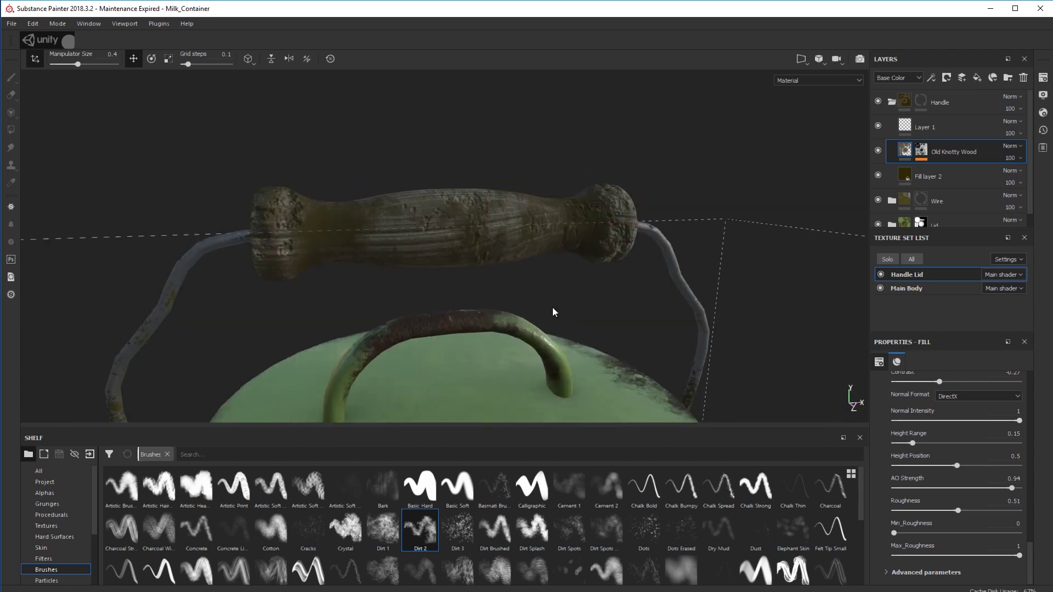
Darken the base color of Fill layer 2 in the Handle group to a near-black brown.
click(908, 177)
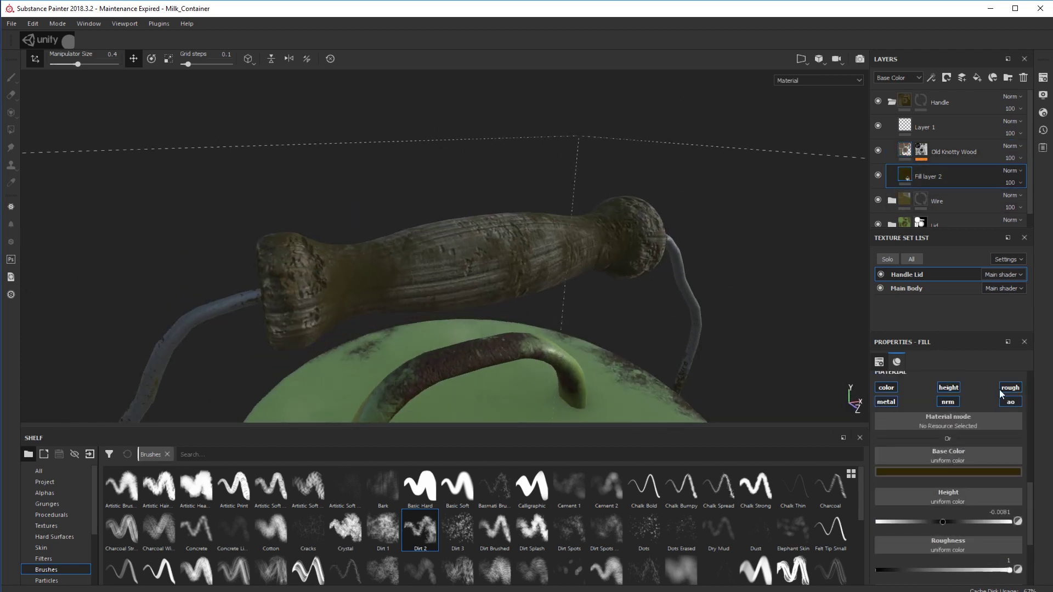
click(964, 471)
click(952, 554)
drag(953, 555, 938, 580)
alt+drag(768, 326, 630, 303)
scroll(631, 303, down, 5)
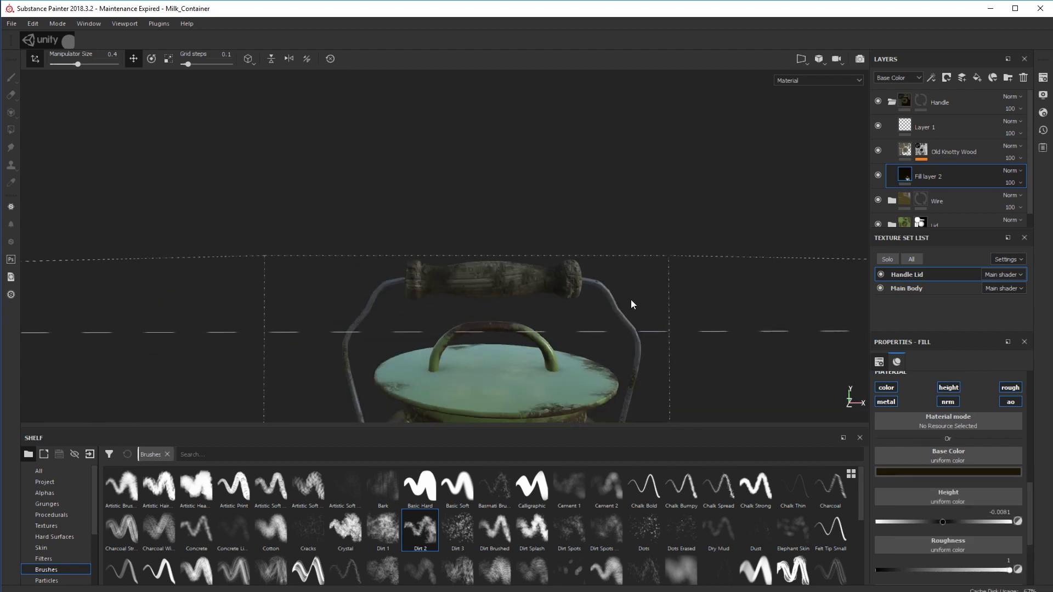
Examine the darkened wooden grip together with the wire, lid and container neck from several angles.
alt+middle_drag(631, 303, 703, 84)
alt+drag(681, 188, 692, 162)
alt+middle_drag(592, 163, 585, 237)
scroll(585, 238, up, 3)
alt+drag(586, 238, 691, 176)
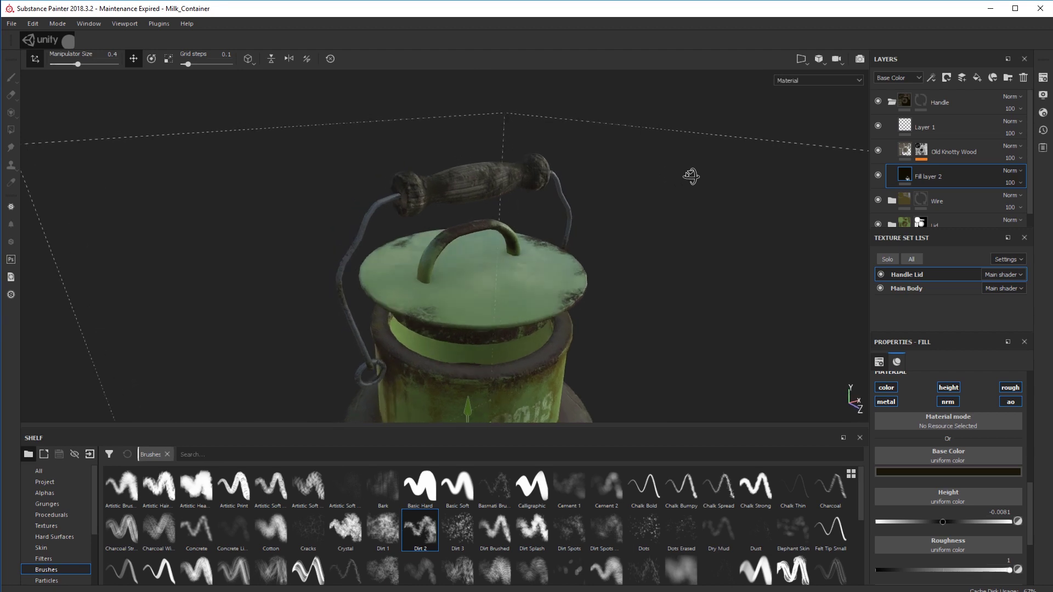
scroll(713, 174, up, 2)
alt+drag(893, 177, 601, 172)
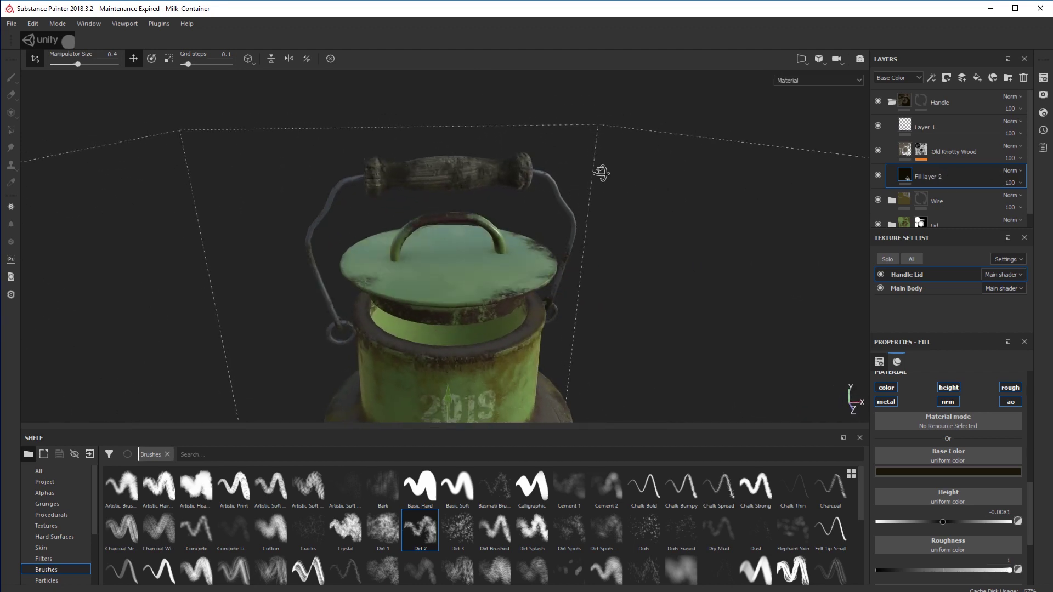
scroll(601, 173, down, 3)
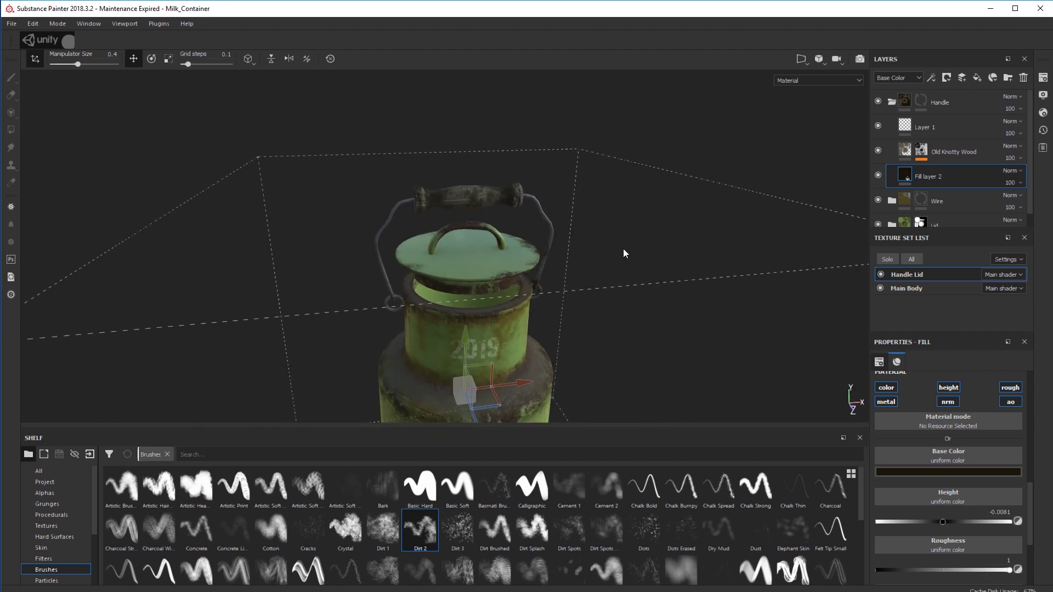
alt+drag(624, 250, 641, 212)
scroll(637, 215, down, 1)
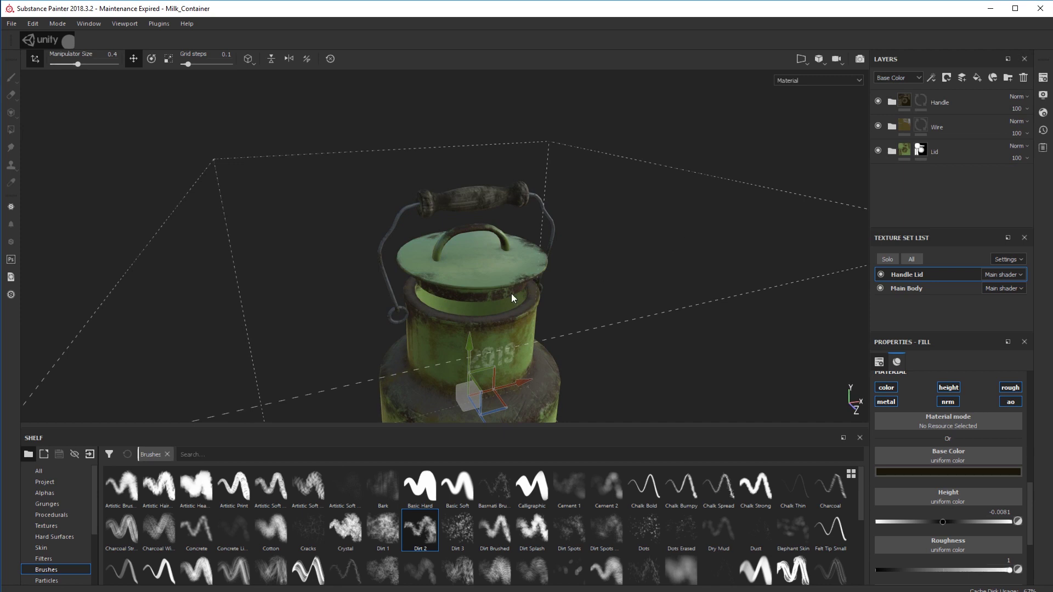
alt+right_drag(511, 294, 478, 140)
alt+drag(666, 184, 445, 264)
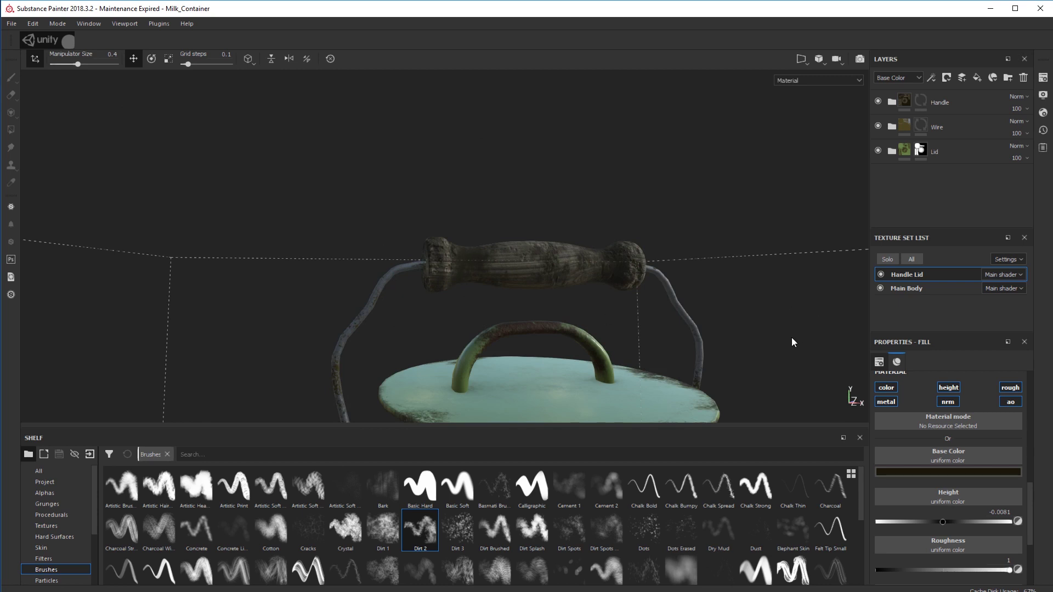
alt+drag(792, 339, 724, 185)
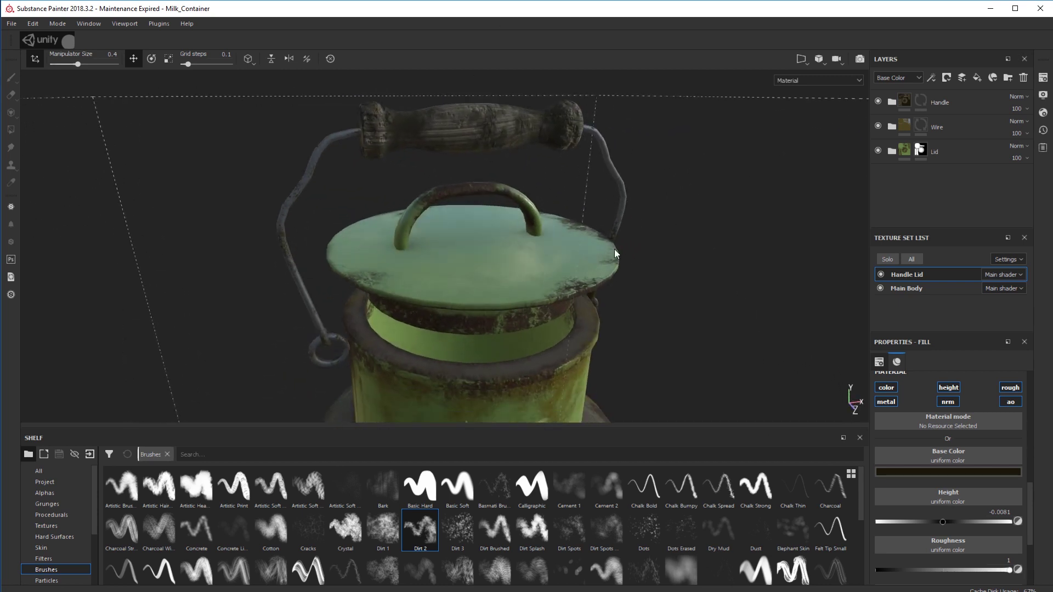
alt+drag(649, 357, 677, 254)
Toggle and select the Rust layer in the Lid group's Machinery folder, and examine the rust on the lid.
click(921, 150)
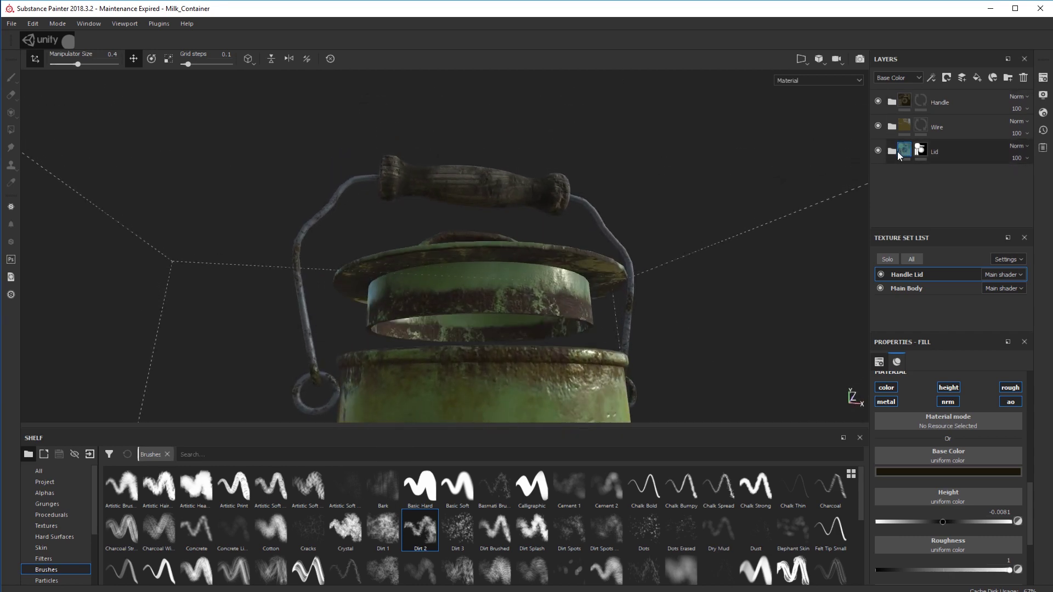
click(891, 151)
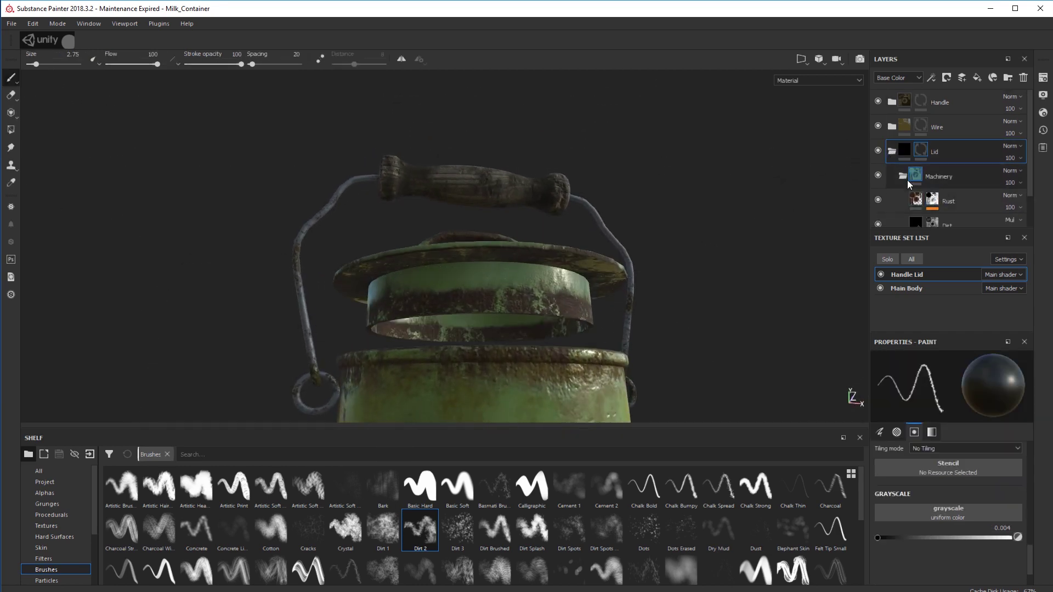
click(916, 201)
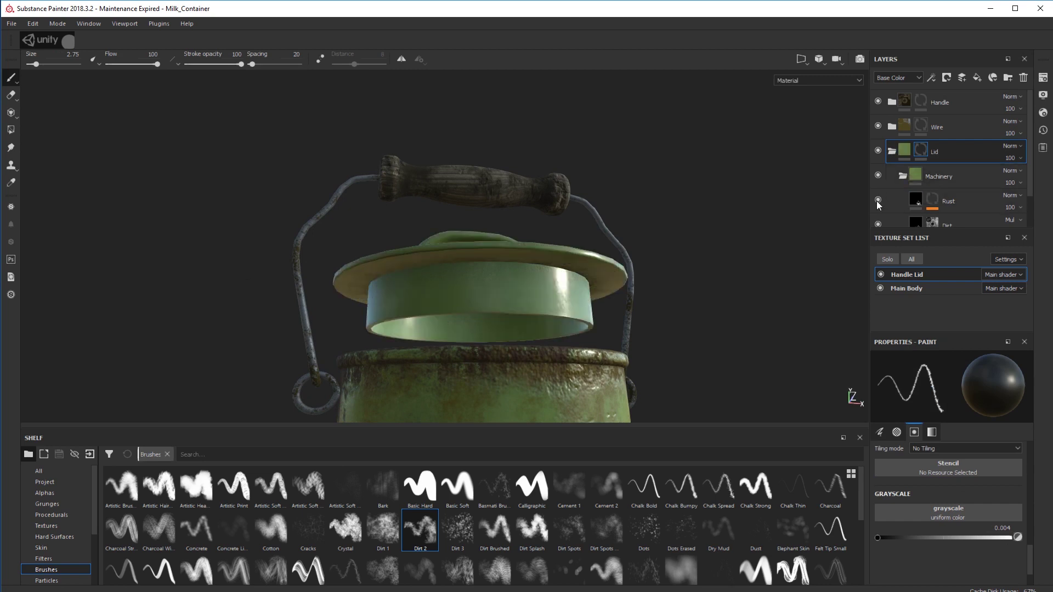
click(959, 197)
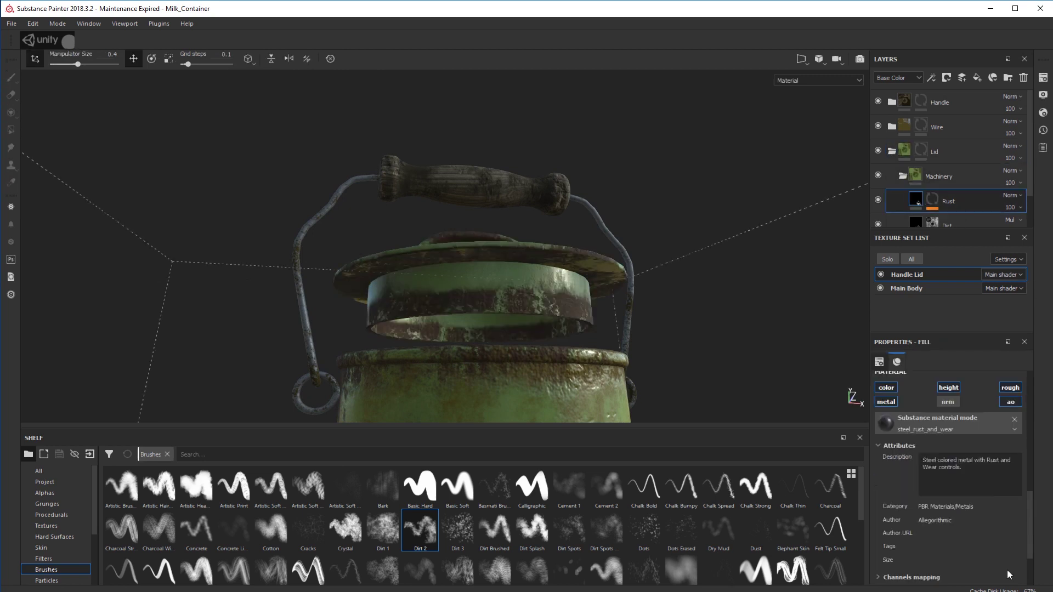
scroll(964, 508, down, 3)
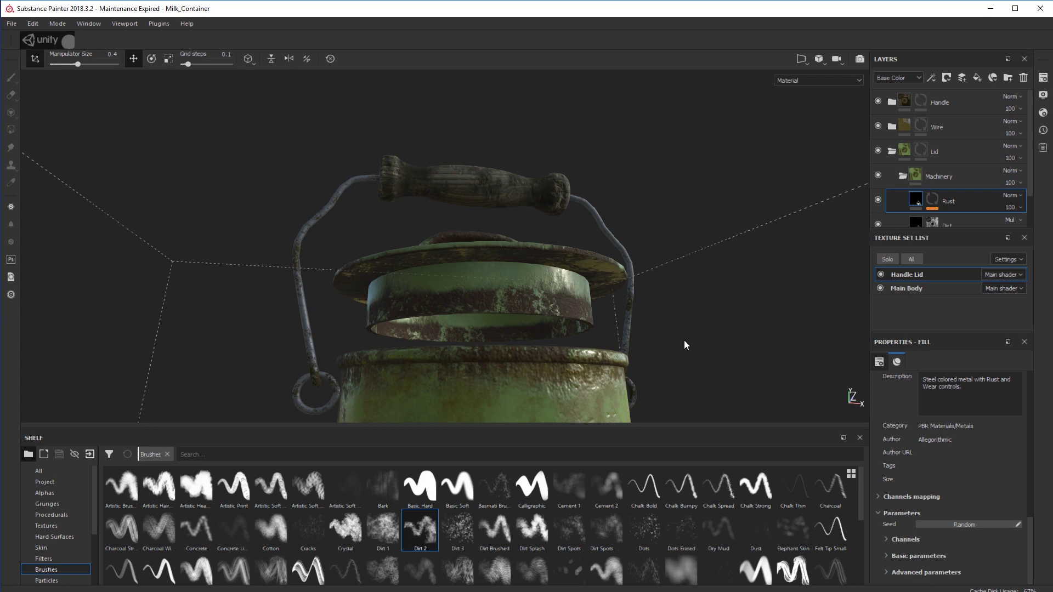
alt+drag(602, 360, 604, 377)
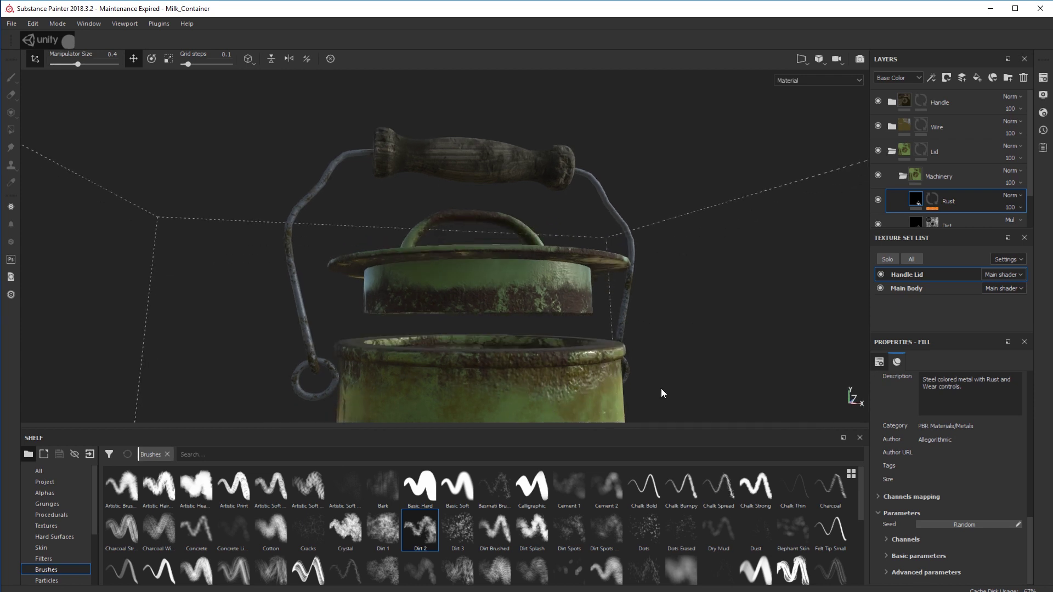
alt+middle_drag(686, 336, 674, 273)
scroll(682, 273, down, 5)
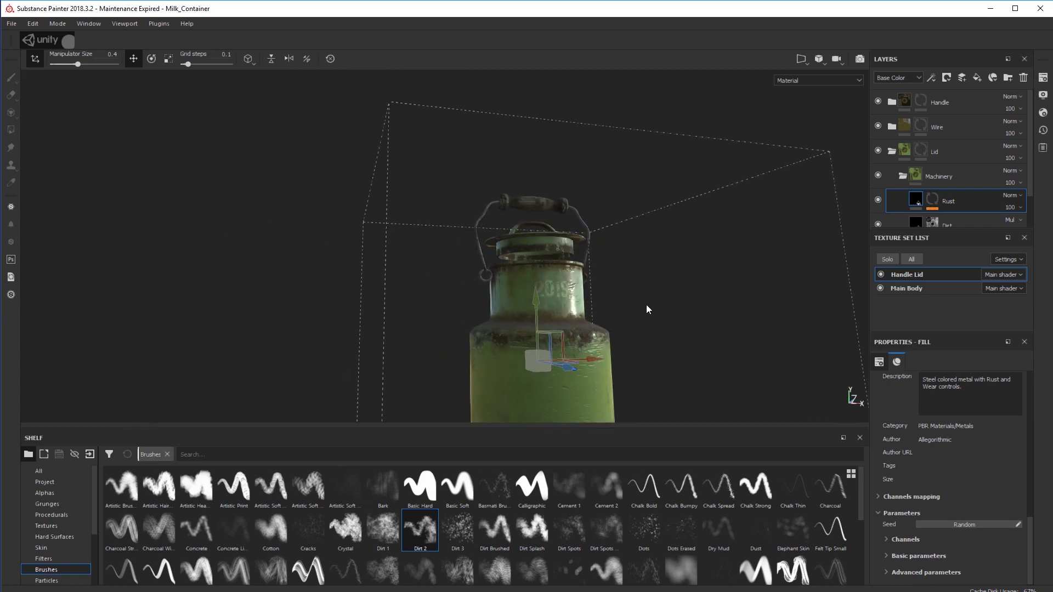
alt+drag(689, 364, 593, 226)
alt+right_drag(593, 226, 509, 285)
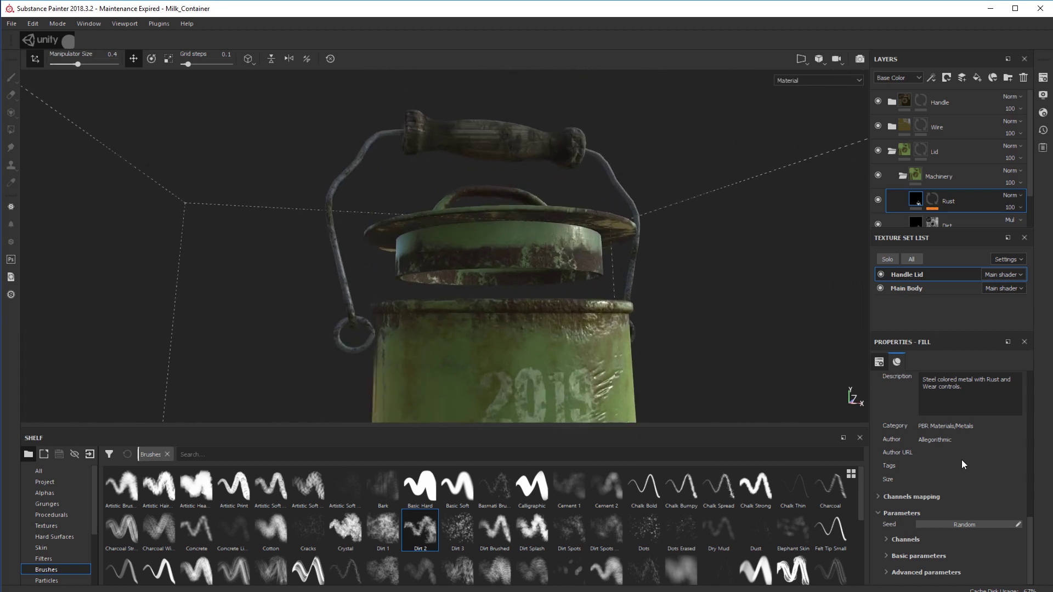
Compare the lid with the Rust mask's Paint effect off and on, and delete that Paint effect.
click(931, 199)
click(960, 155)
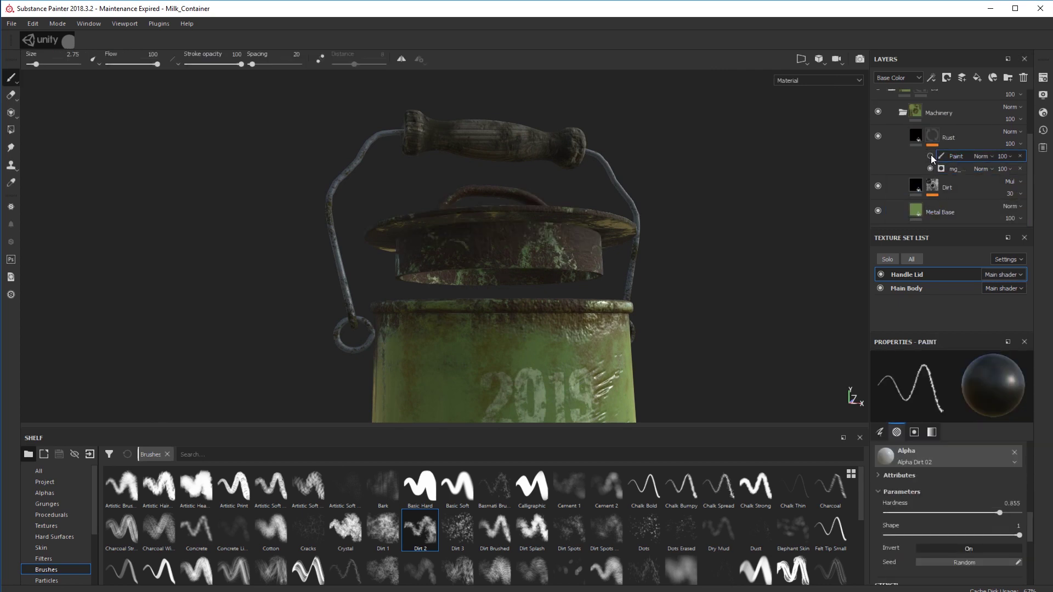
mouse_move(648, 297)
alt+mouse_down()
mouse_move(642, 334)
mouse_move(645, 316)
alt+mouse_up()
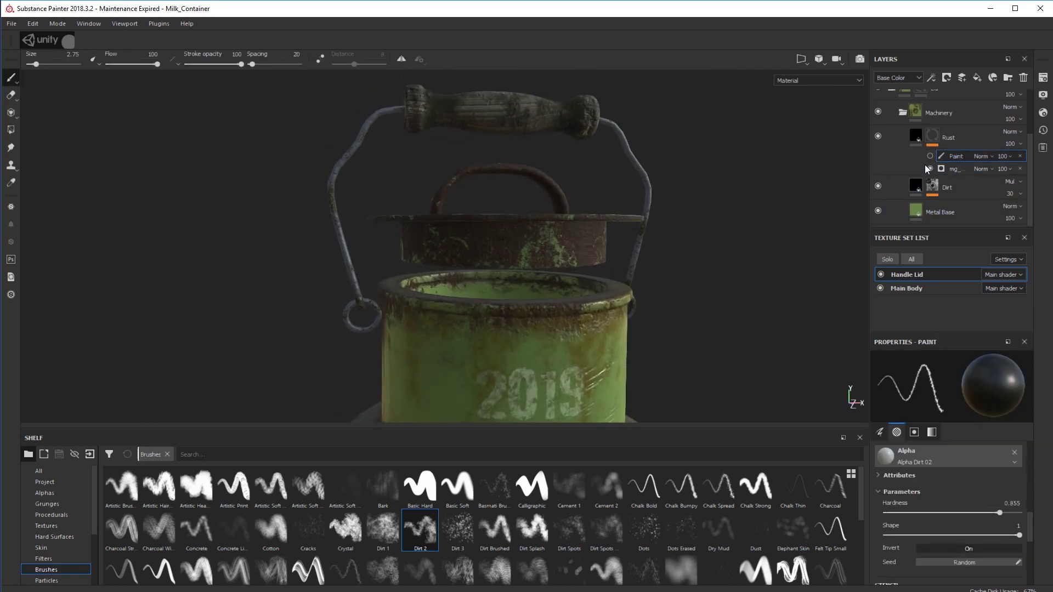
click(931, 157)
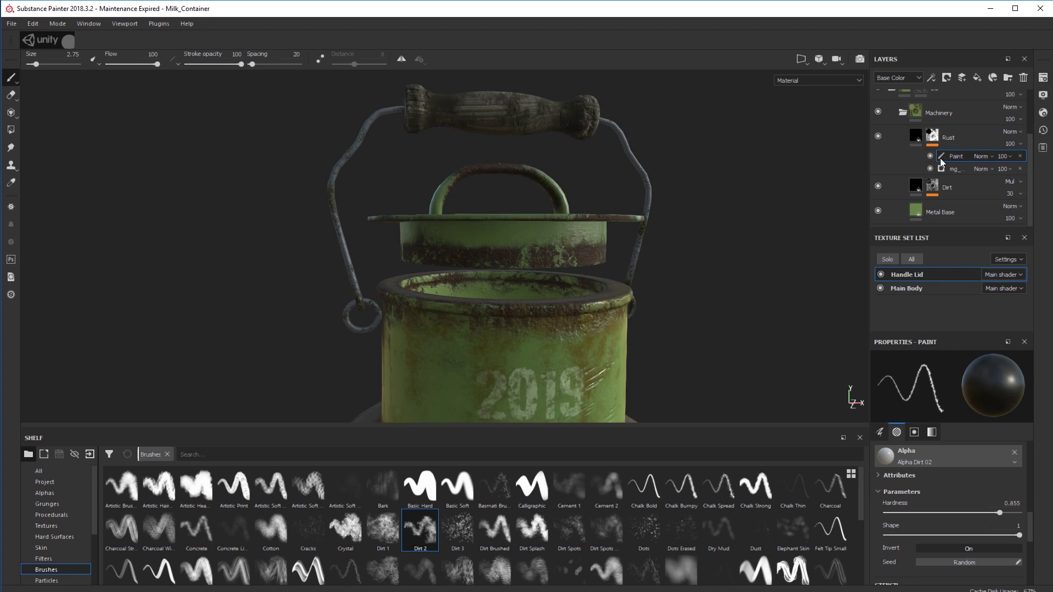
click(932, 156)
alt+drag(713, 296, 689, 317)
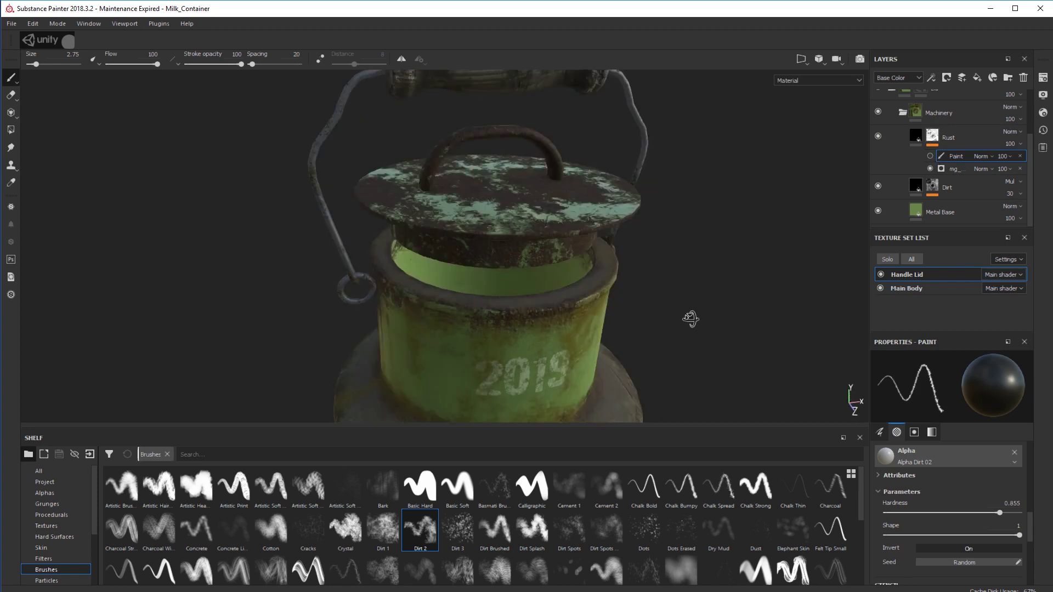
click(976, 157)
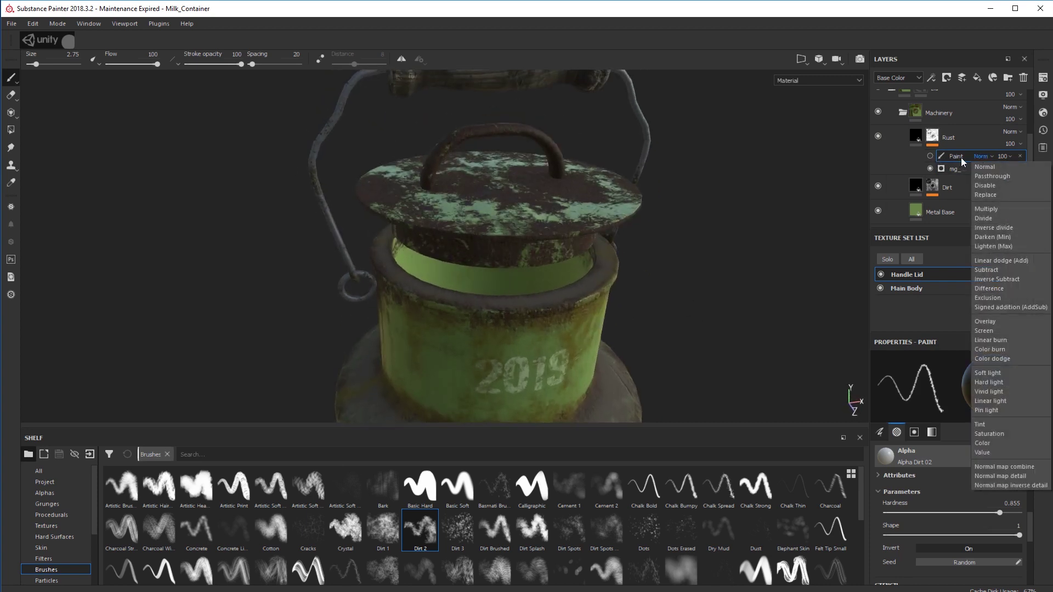
click(961, 157)
key(Delete)
Set the Rust mask generator's Global Balance to 0.39 and Global Contrast to 0.17, with Global Invert on.
click(961, 165)
drag(1019, 403, 938, 417)
scroll(987, 406, up, 2)
drag(953, 430, 908, 429)
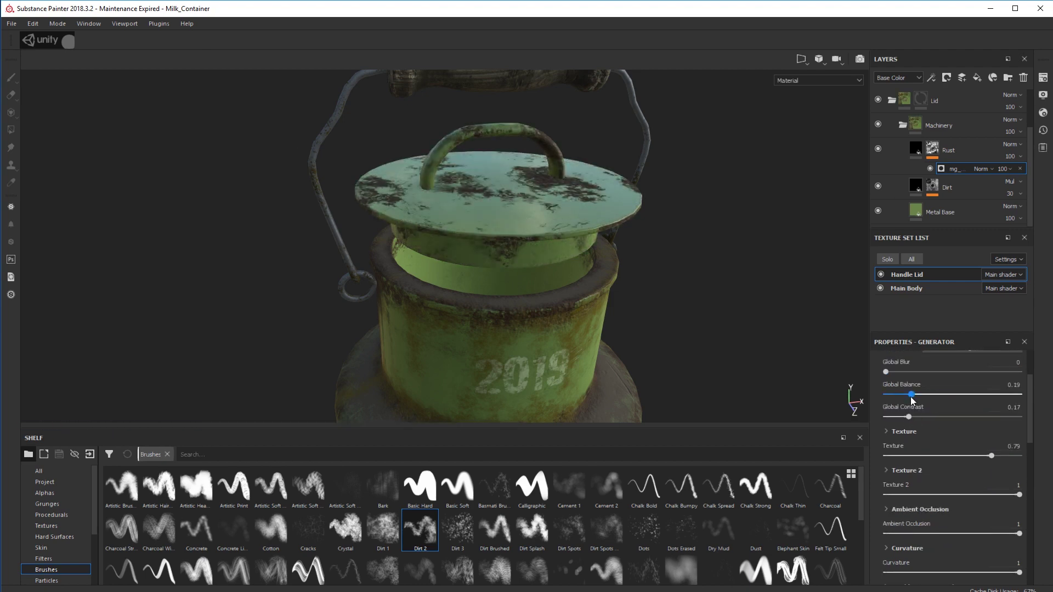
scroll(911, 417, up, 2)
click(968, 428)
alt+drag(812, 401, 786, 348)
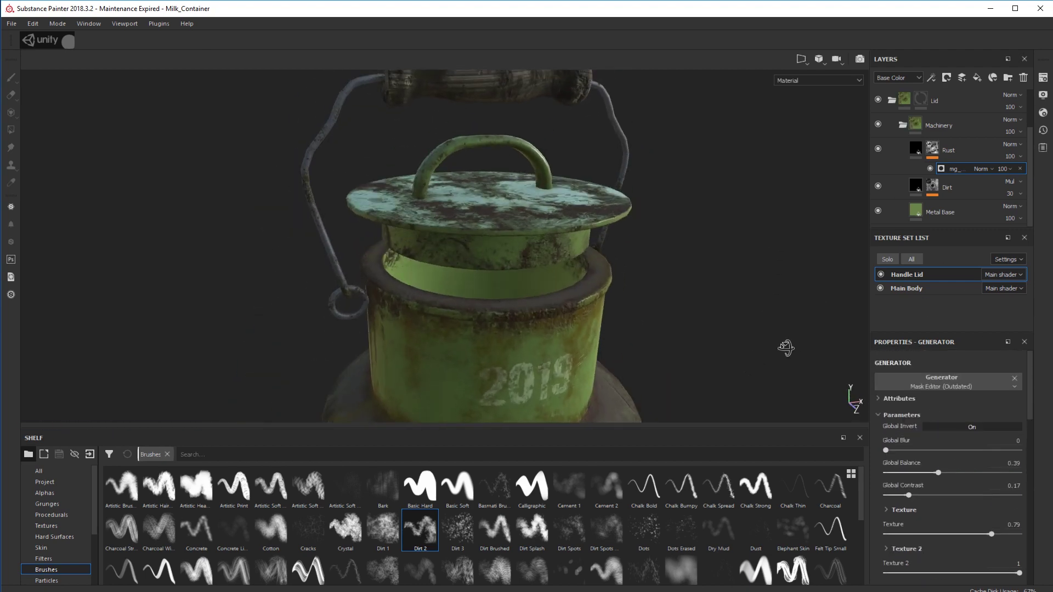
alt+drag(672, 256, 669, 301)
scroll(670, 301, up, 3)
Select the Rust layer's fill and adjust the normal intensity and height range of its steel_rust_and_wear material.
click(935, 150)
click(935, 187)
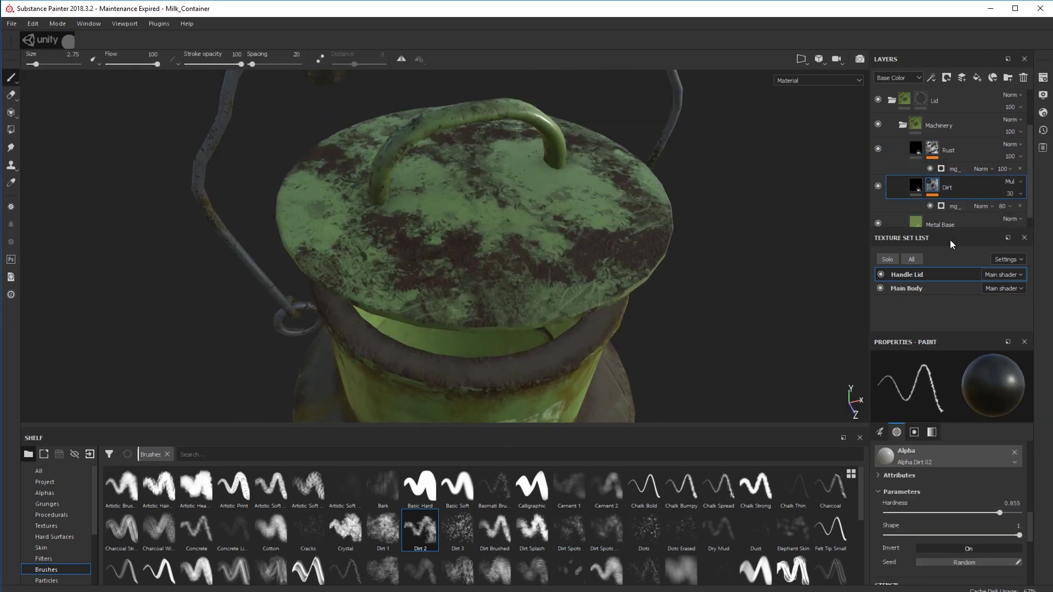
click(952, 207)
click(914, 149)
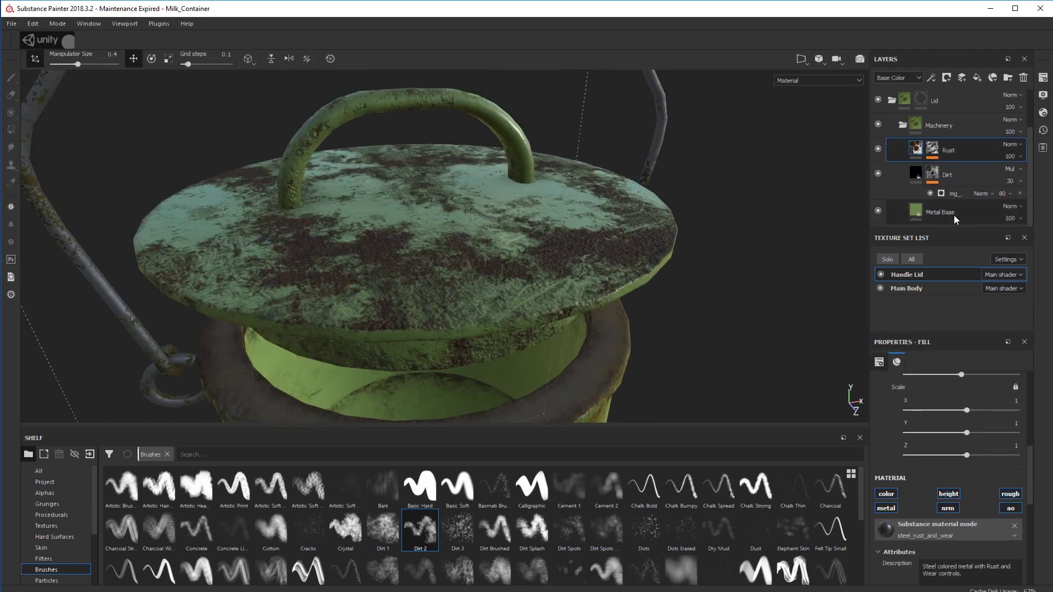
scroll(951, 489, down, 4)
click(886, 556)
scroll(885, 555, down, 3)
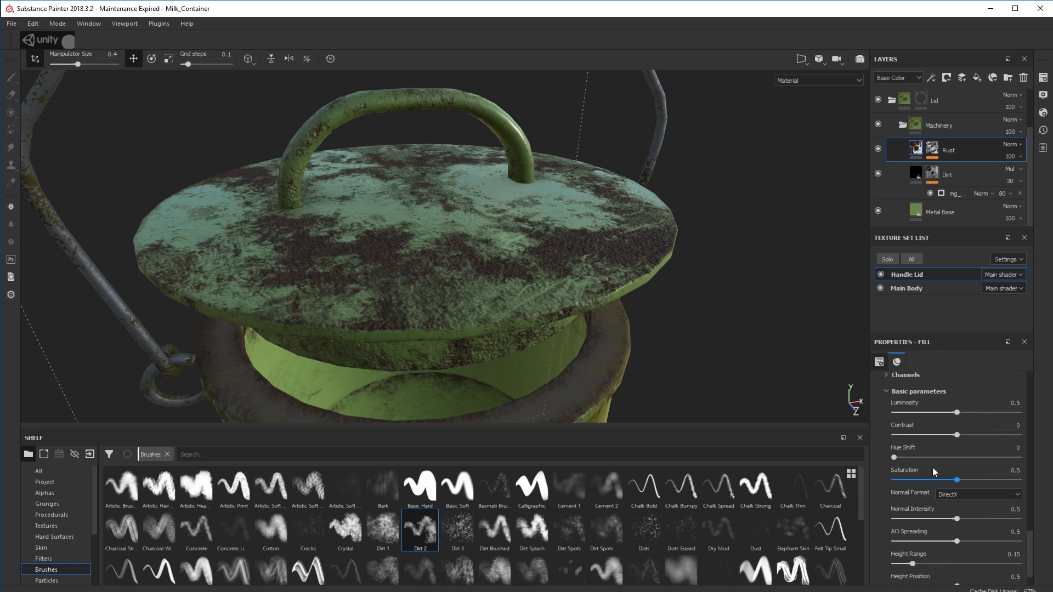
click(969, 519)
scroll(943, 525, down, 1)
click(917, 533)
Turn off the Rust fill's height channel and compare the lid surface with its roughness channel off and on.
scroll(934, 488, up, 5)
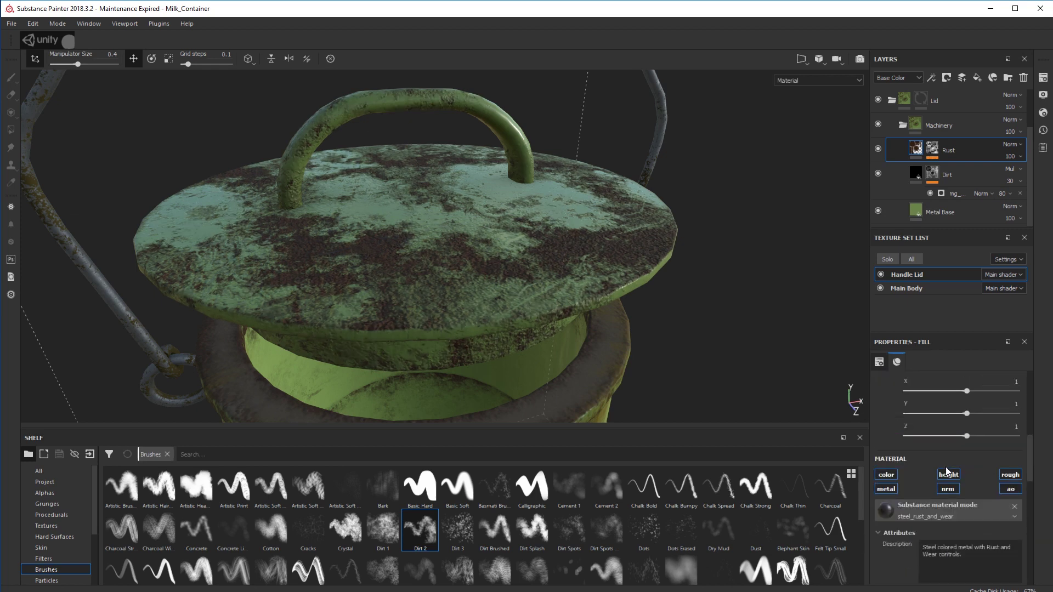
click(948, 475)
alt+drag(681, 359, 600, 341)
alt+drag(709, 351, 580, 340)
scroll(653, 336, up, 3)
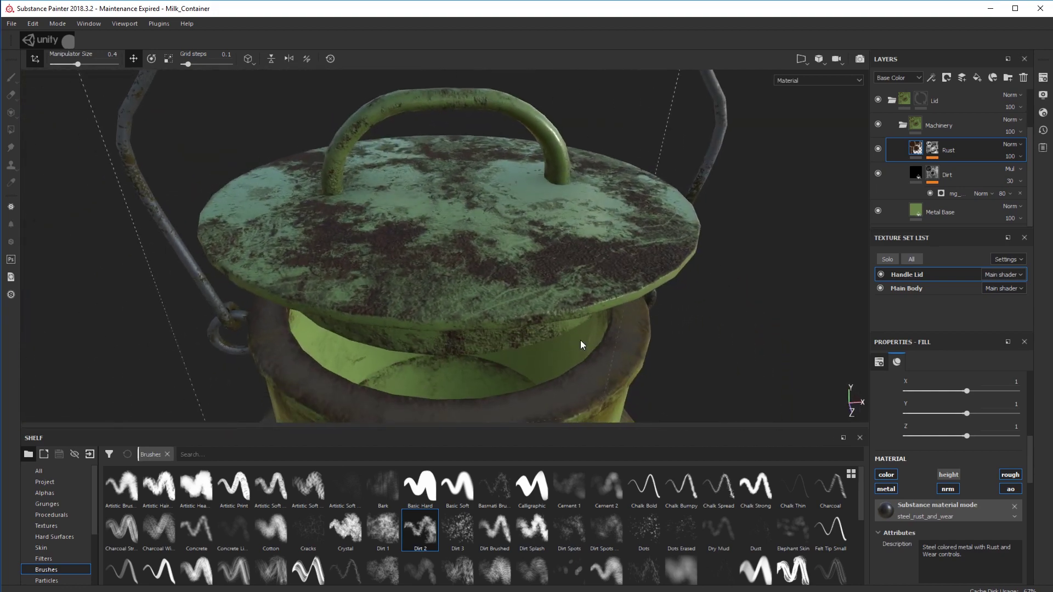
alt+drag(619, 262, 626, 262)
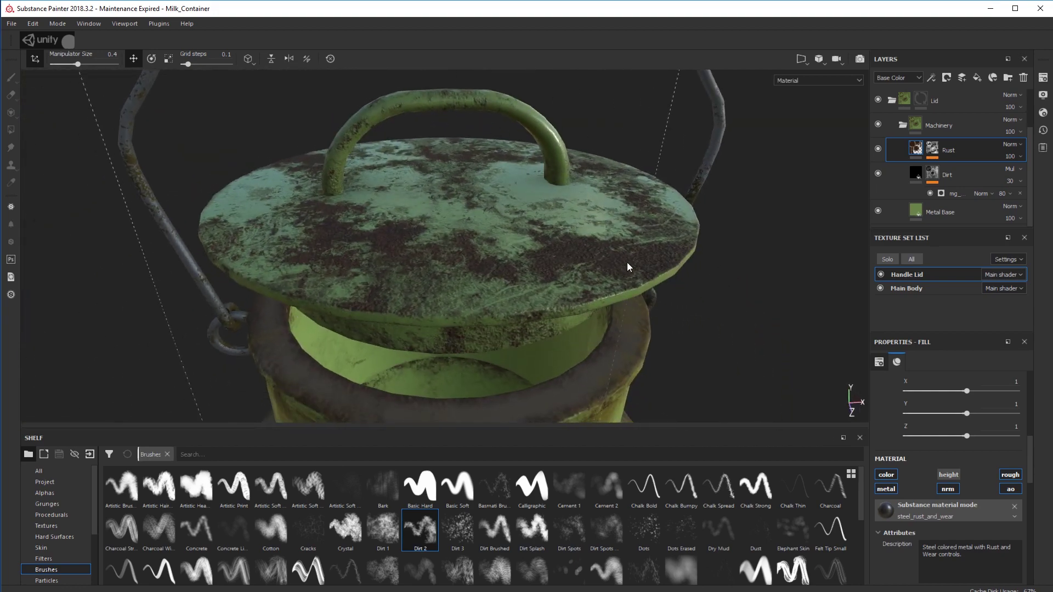
scroll(957, 416, down, 2)
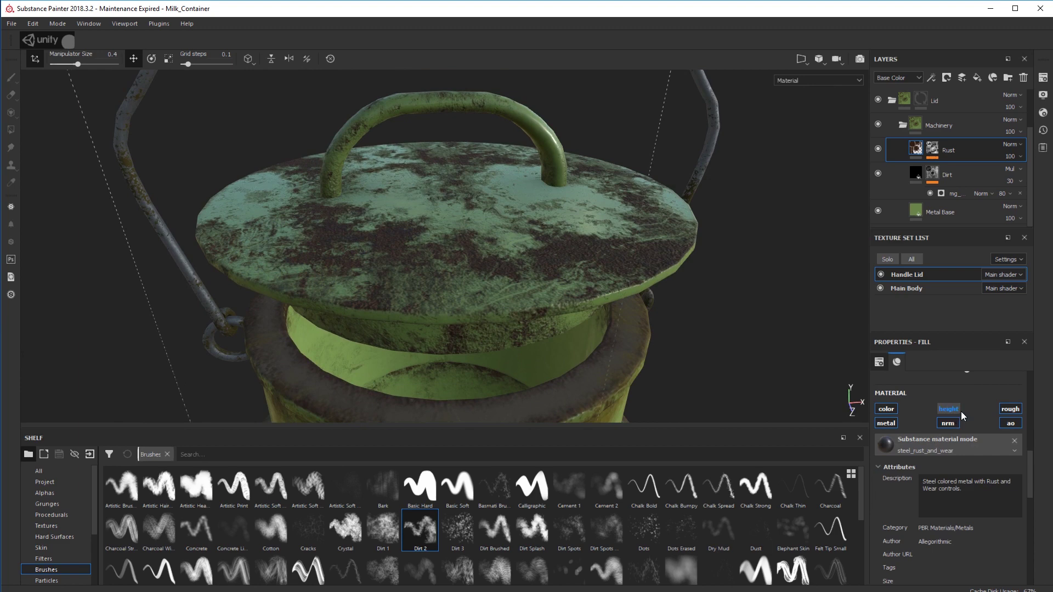
click(1008, 409)
click(1008, 409)
alt+drag(686, 327, 692, 347)
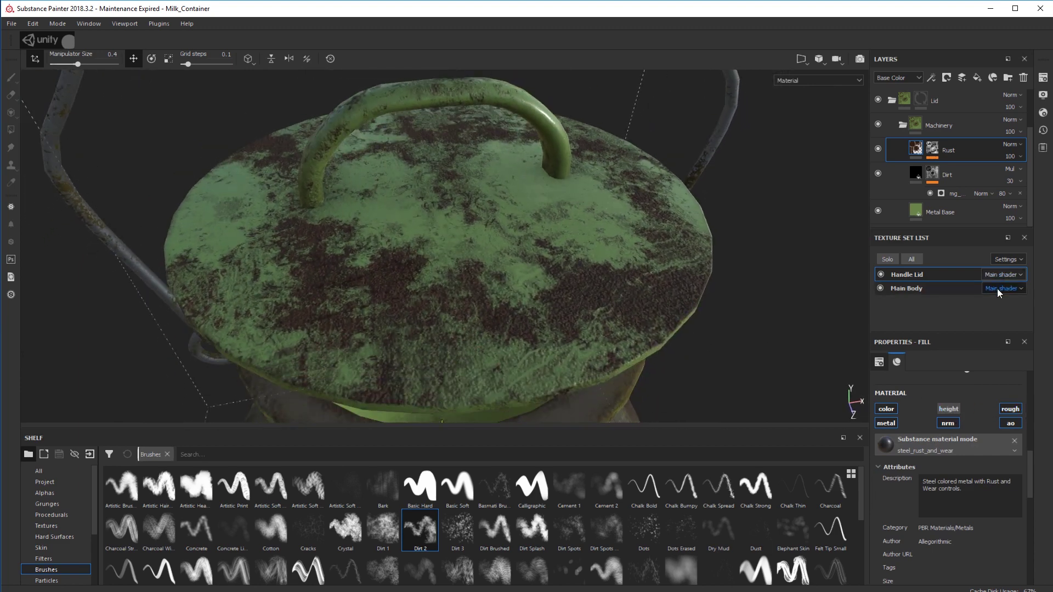
Add a fill layer above Rust in the Machinery folder and give it a dark orange-brown base color.
click(963, 78)
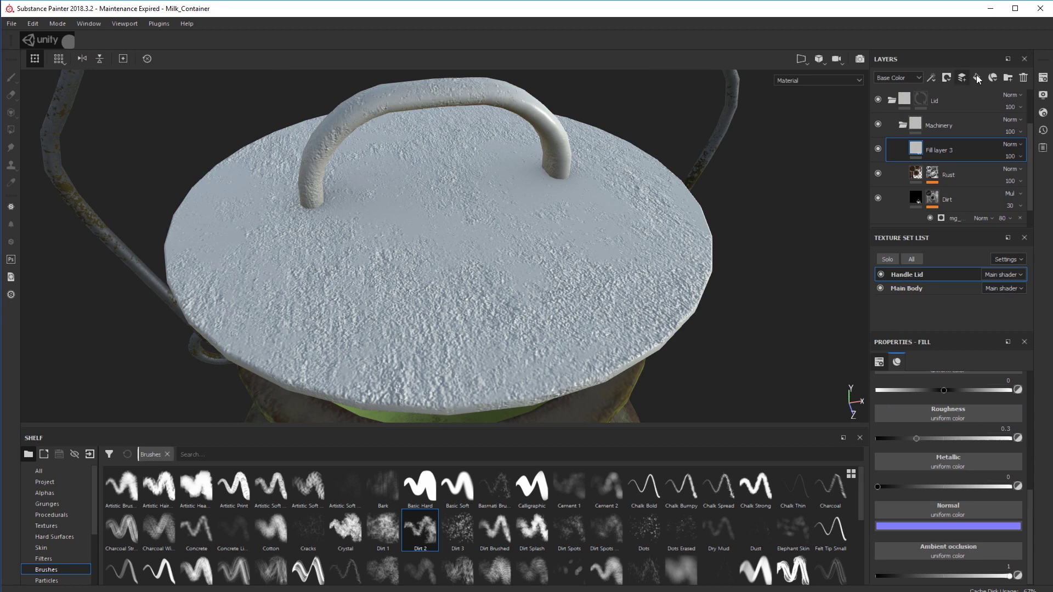
scroll(930, 445, up, 5)
click(934, 470)
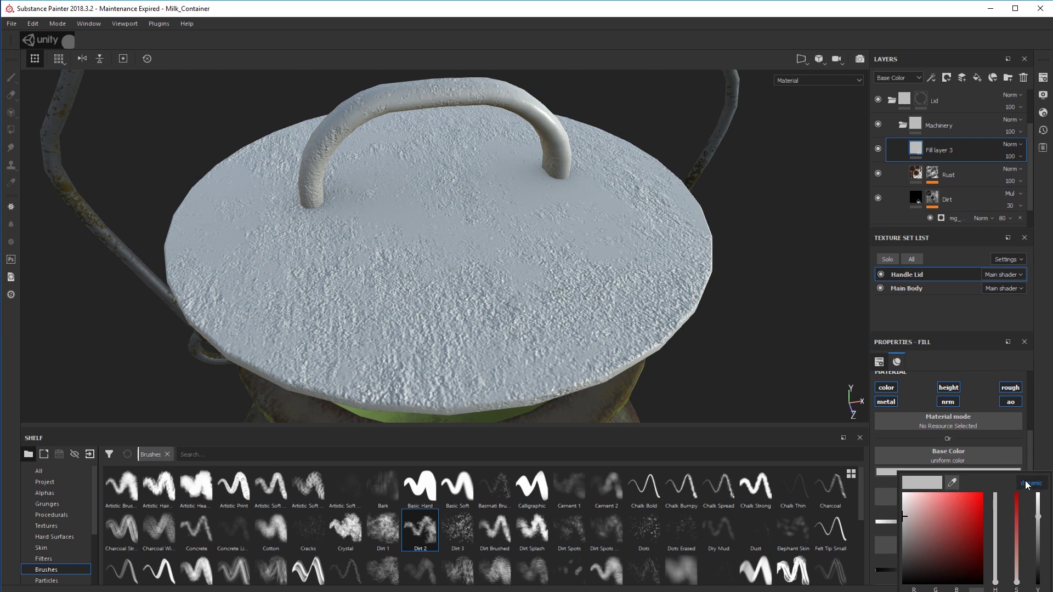
click(1028, 485)
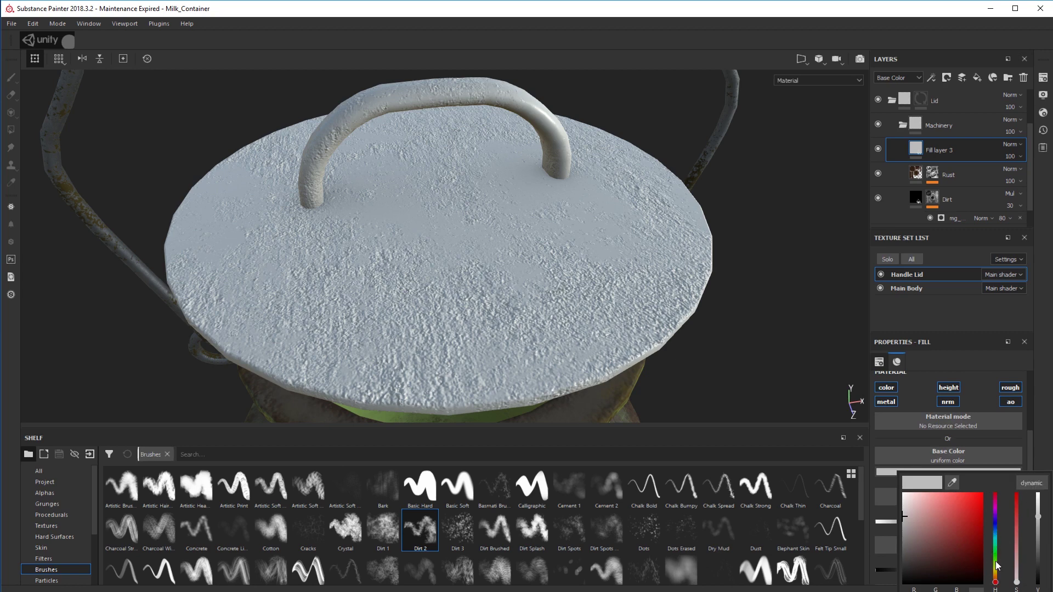
click(995, 578)
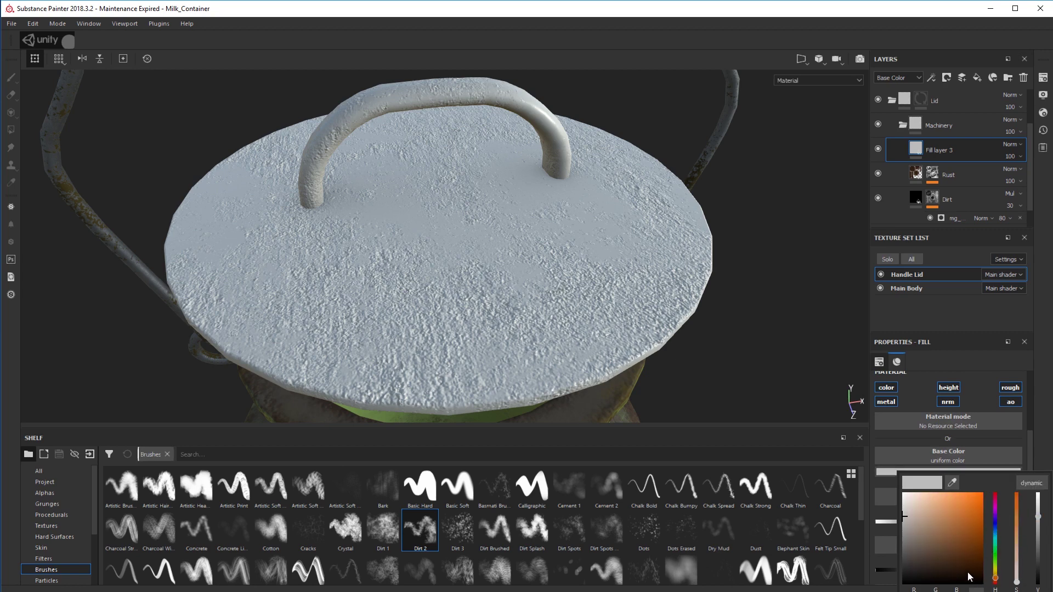
drag(969, 573, 969, 563)
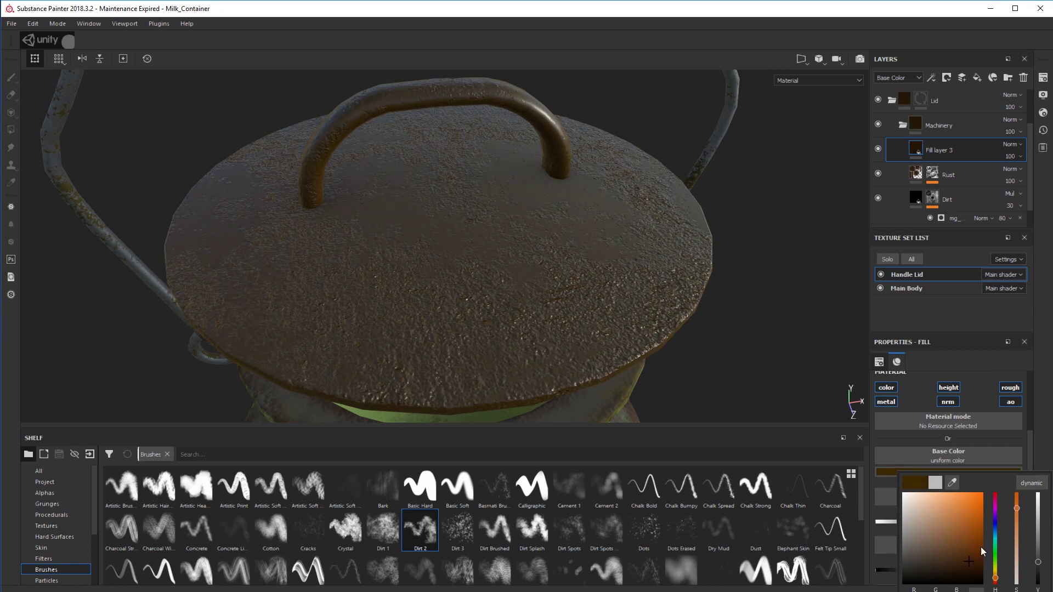
Set the roughness of the brown Fill layer 3 to 0.6008.
scroll(1015, 507, down, 3)
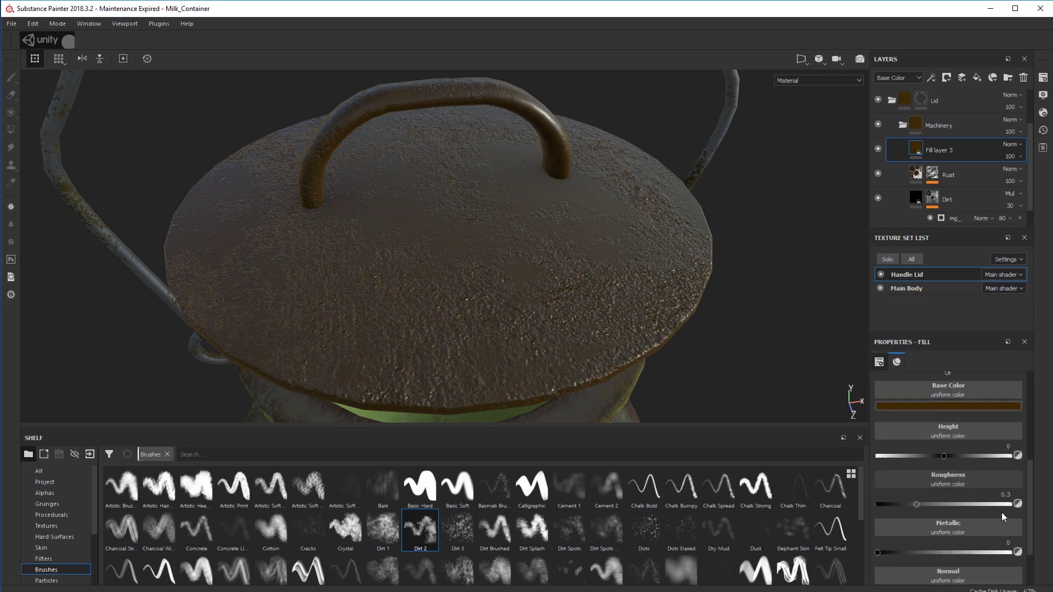
drag(912, 506, 957, 514)
alt+drag(768, 351, 780, 219)
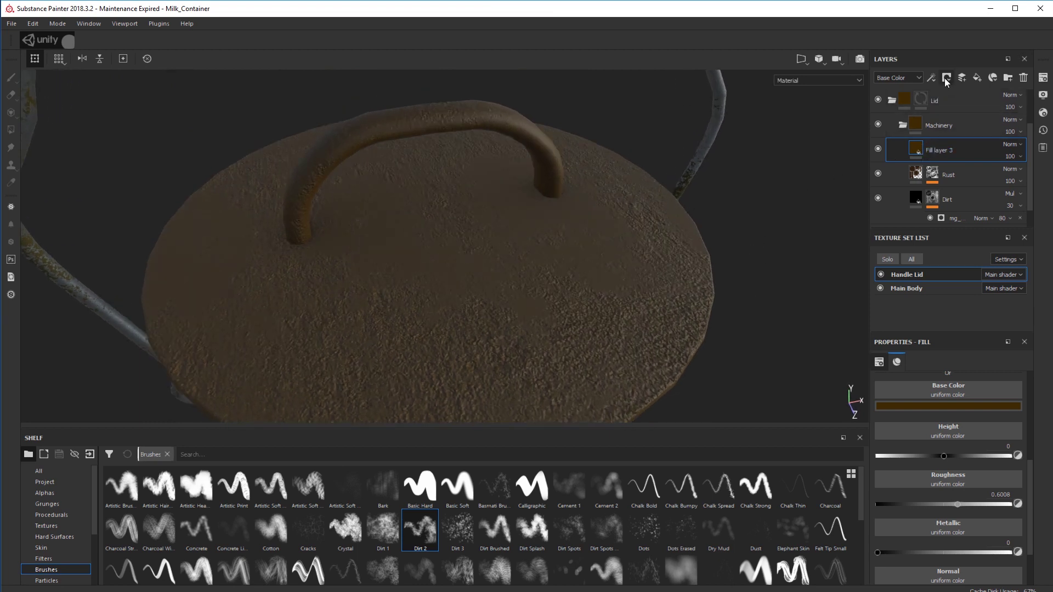
Add a black mask to Fill layer 3 and apply a Dirt generator to it.
right_click(919, 155)
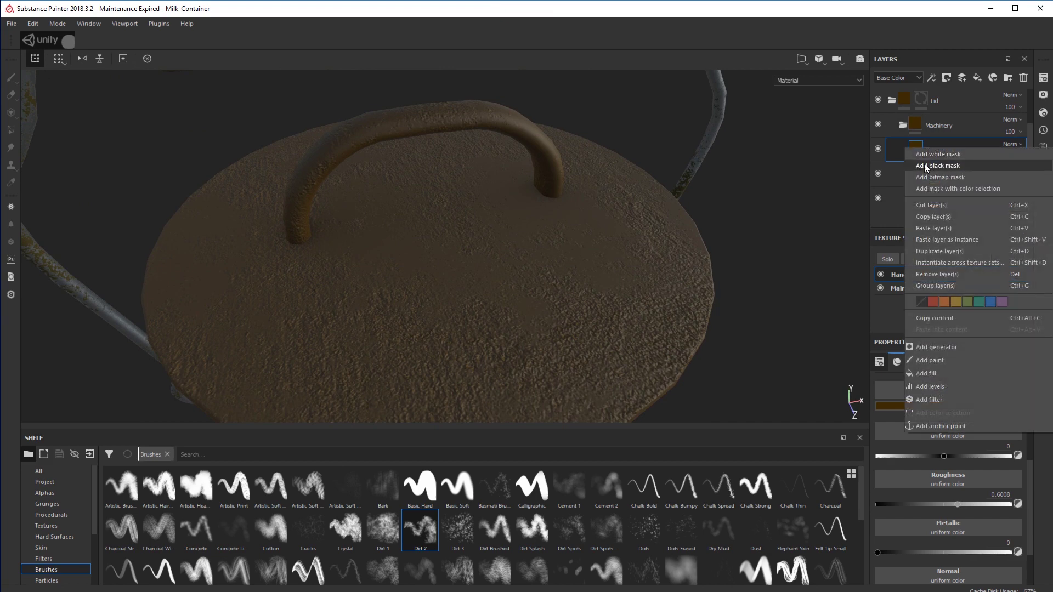
click(924, 164)
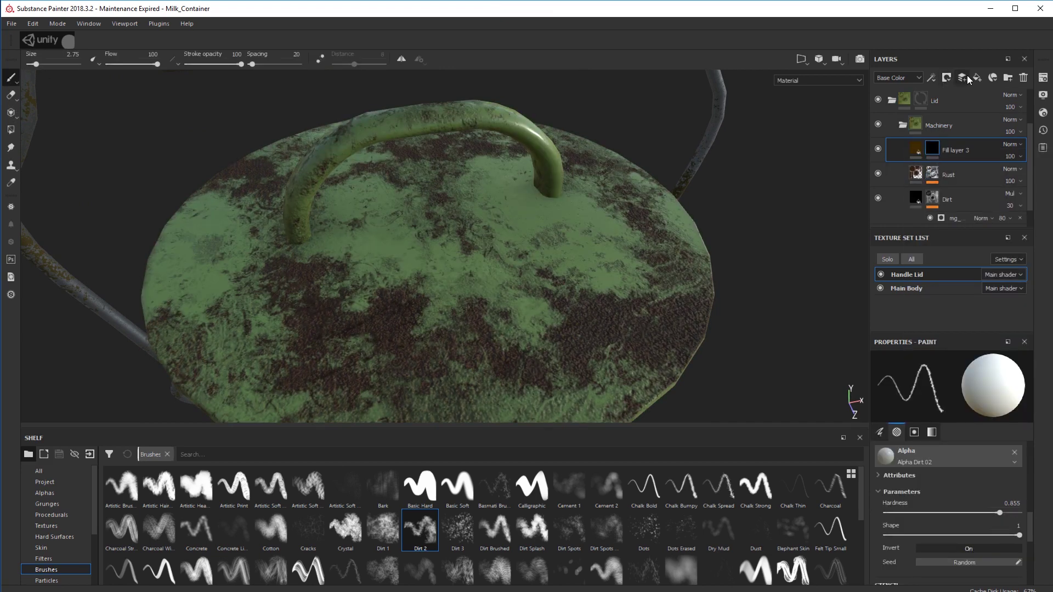
click(942, 81)
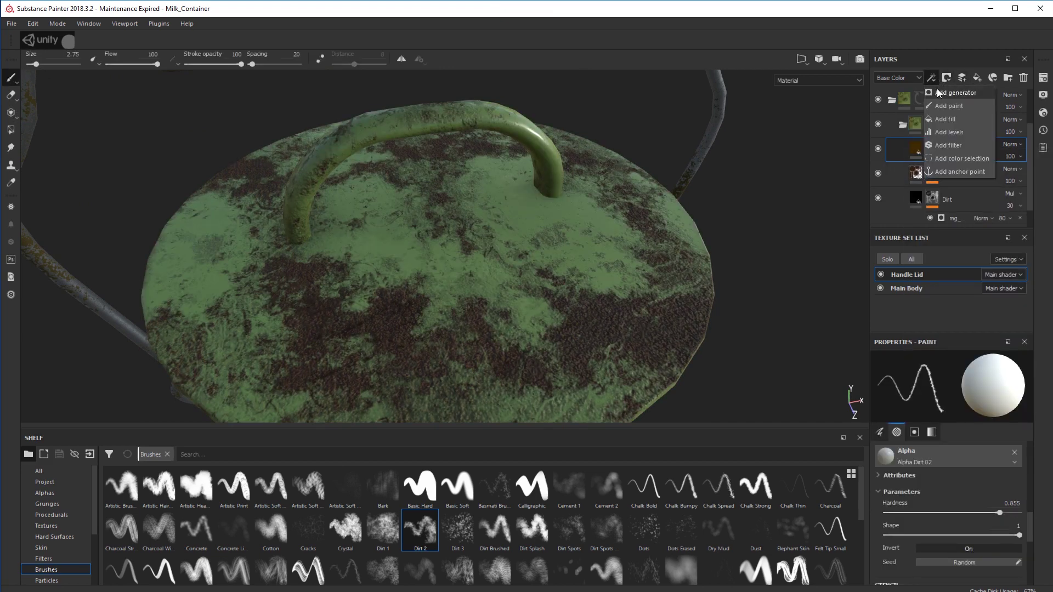
click(936, 89)
click(940, 384)
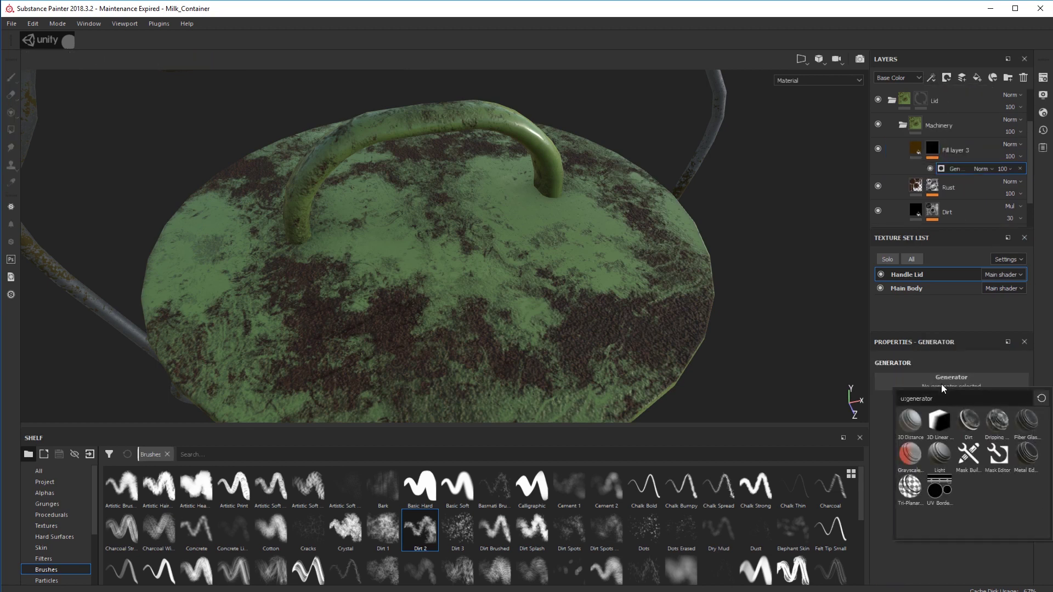
click(976, 421)
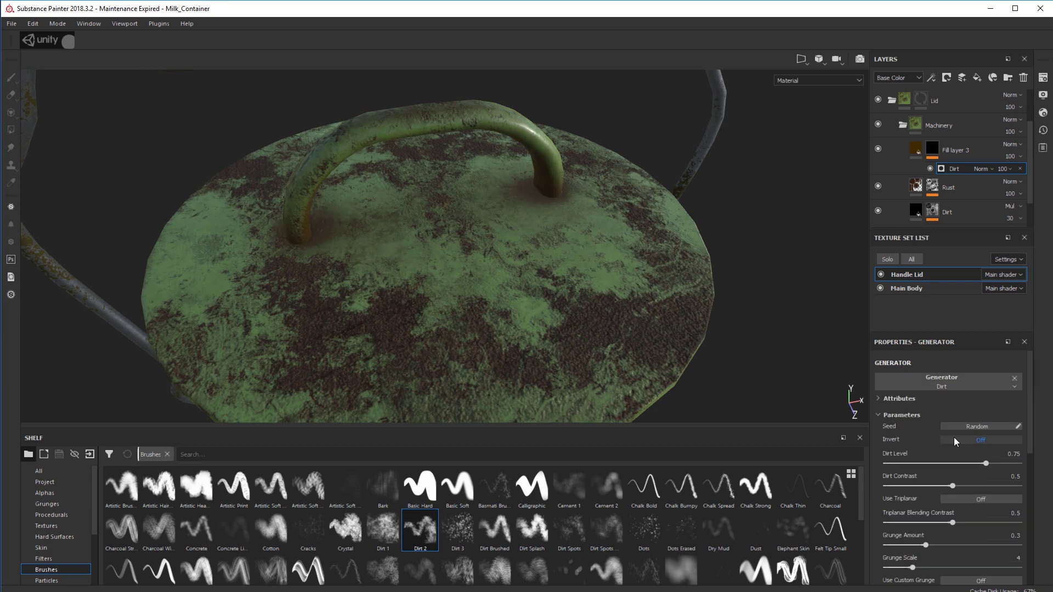
Set the Dirt generator's grunge scale to 6 and lower its edges masking.
alt+drag(562, 310, 656, 326)
scroll(575, 314, down, 3)
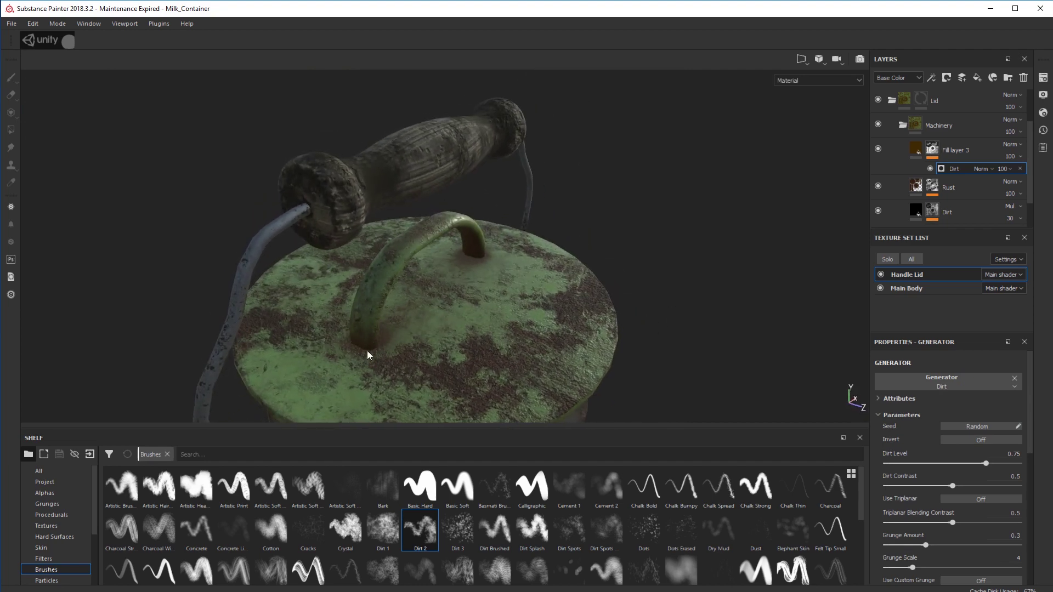
alt+drag(637, 315, 525, 324)
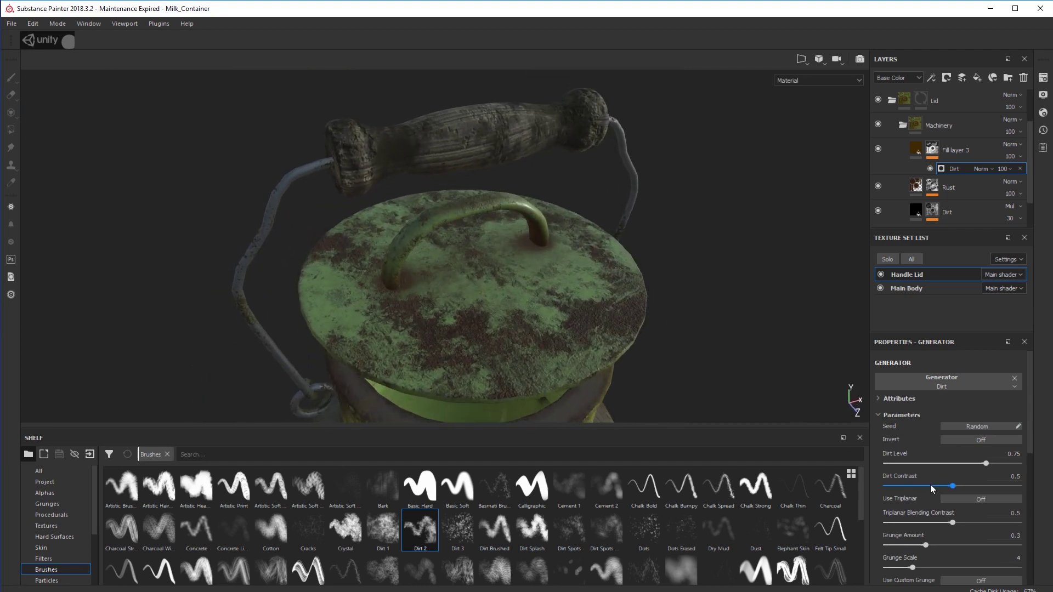
scroll(940, 459, down, 5)
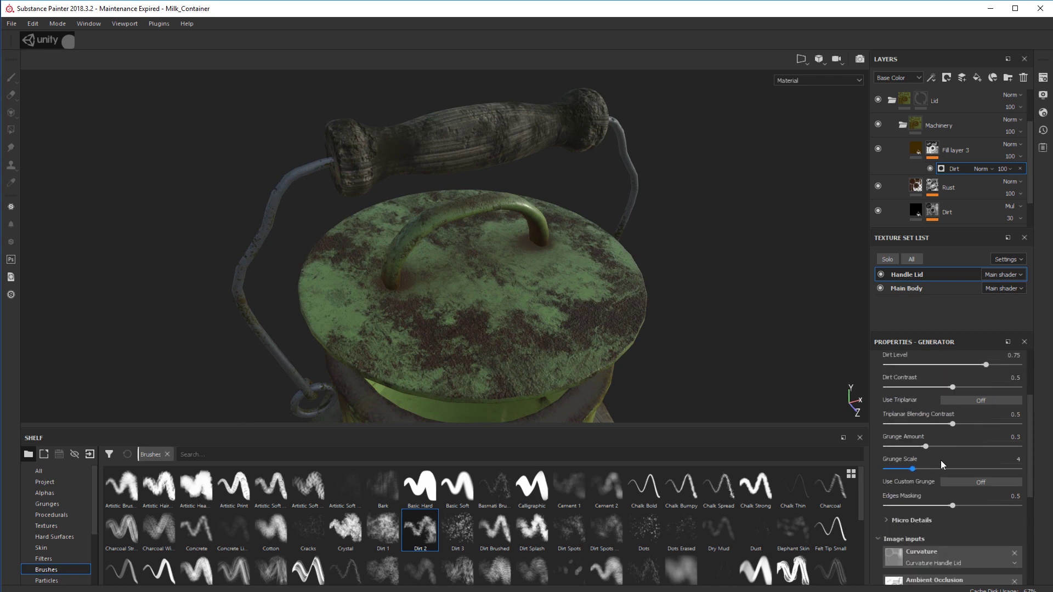
scroll(935, 469, up, 1)
mouse_move(915, 474)
mouse_down()
mouse_move(997, 477)
mouse_move(930, 475)
mouse_up()
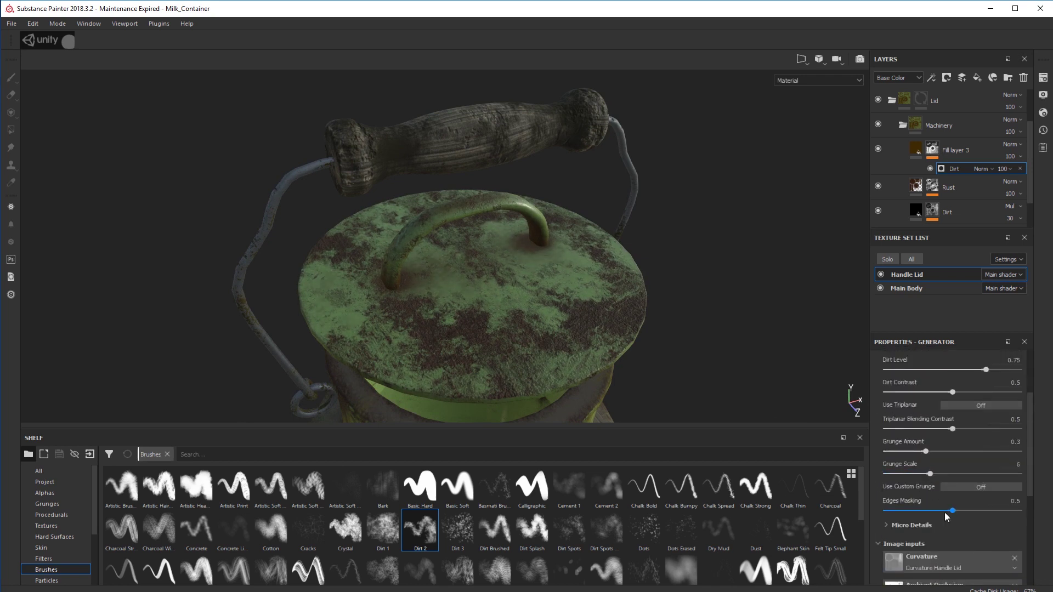
drag(954, 510, 933, 511)
Turn on triplanar for the Dirt generator and set blending contrast to 0.48, dirt contrast to 0.55 and dirt level to 0.74.
drag(952, 431, 959, 456)
click(967, 405)
scroll(944, 427, up, 3)
click(984, 434)
scroll(961, 438, up, 1)
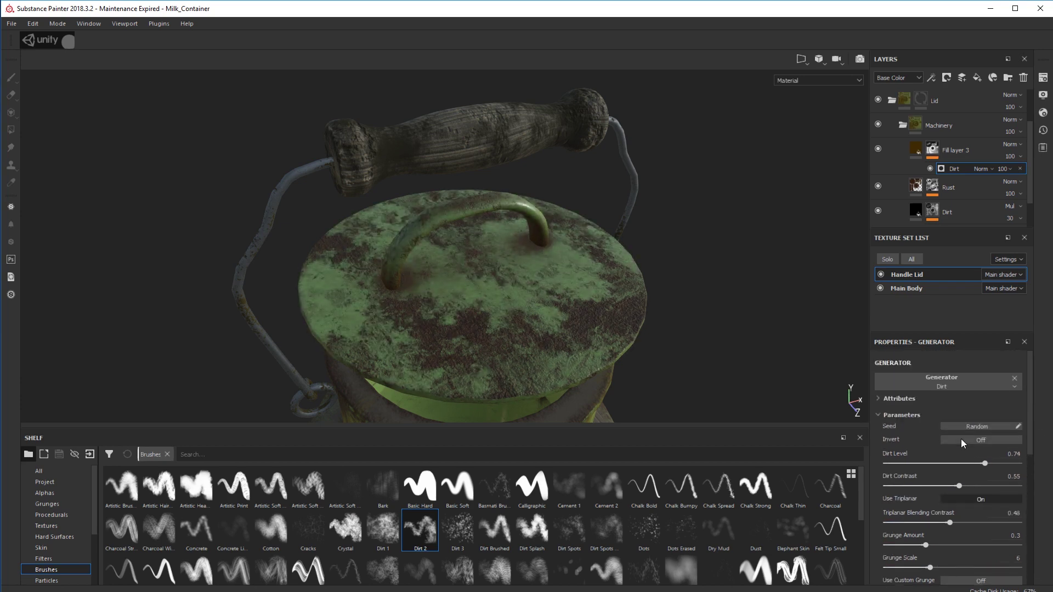
Examine the brown dirt on the lid and its handle against the container neck from several angles.
scroll(601, 345, down, 3)
alt+drag(601, 340, 345, 312)
alt+middle_drag(448, 312, 357, 281)
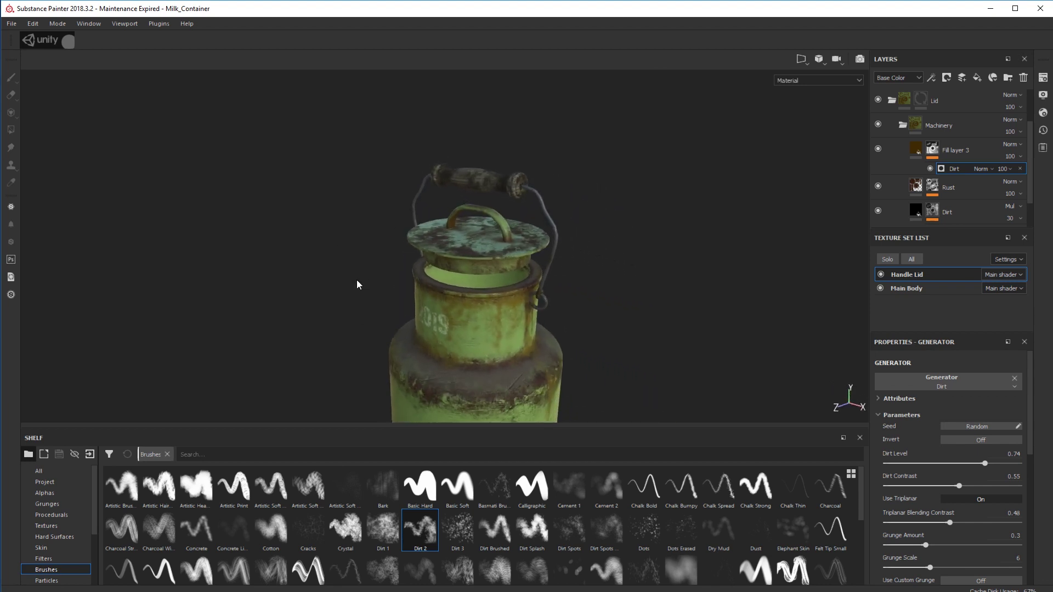
alt+drag(357, 284, 409, 221)
alt+drag(322, 261, 424, 259)
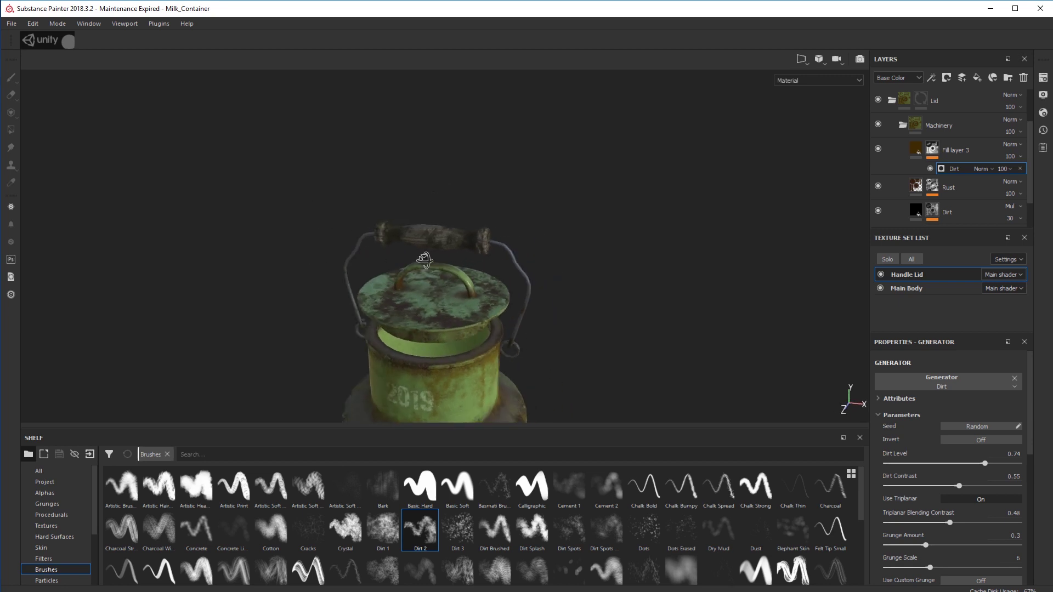
scroll(428, 229, up, 3)
scroll(447, 270, down, 1)
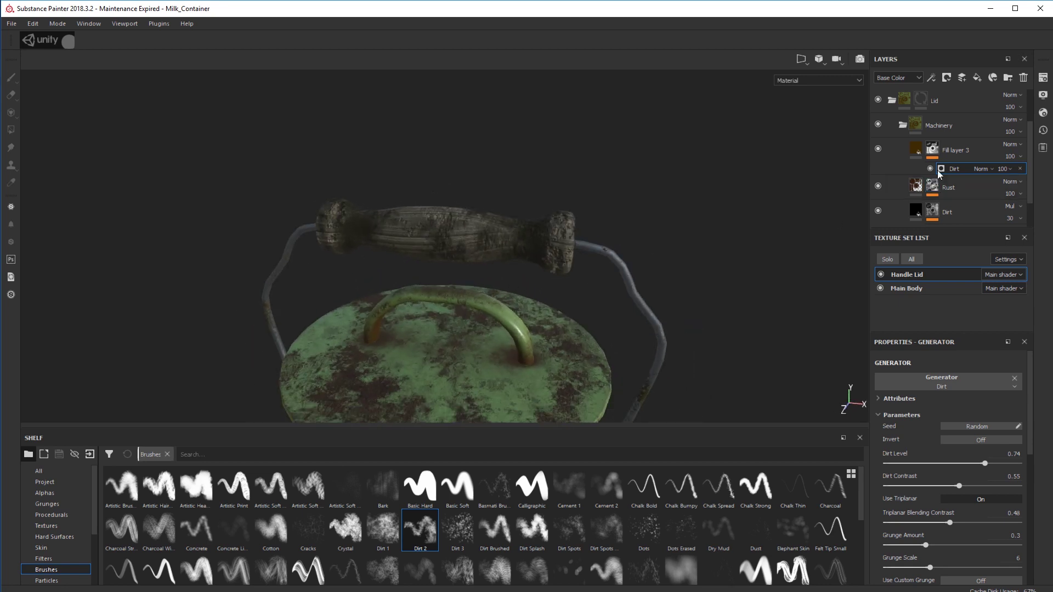
In the Mask Editor of the handle's Old Knotty Wood layer, set global balance to 0.69, global contrast to 0.67 and texture to 0.88.
click(903, 125)
click(906, 122)
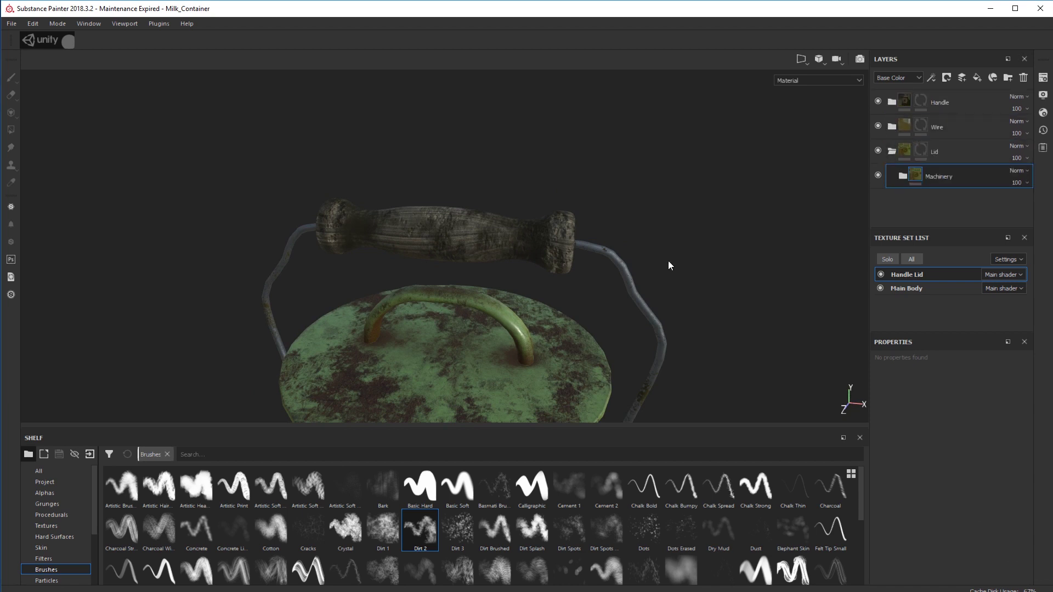
alt+drag(668, 262, 833, 222)
click(890, 103)
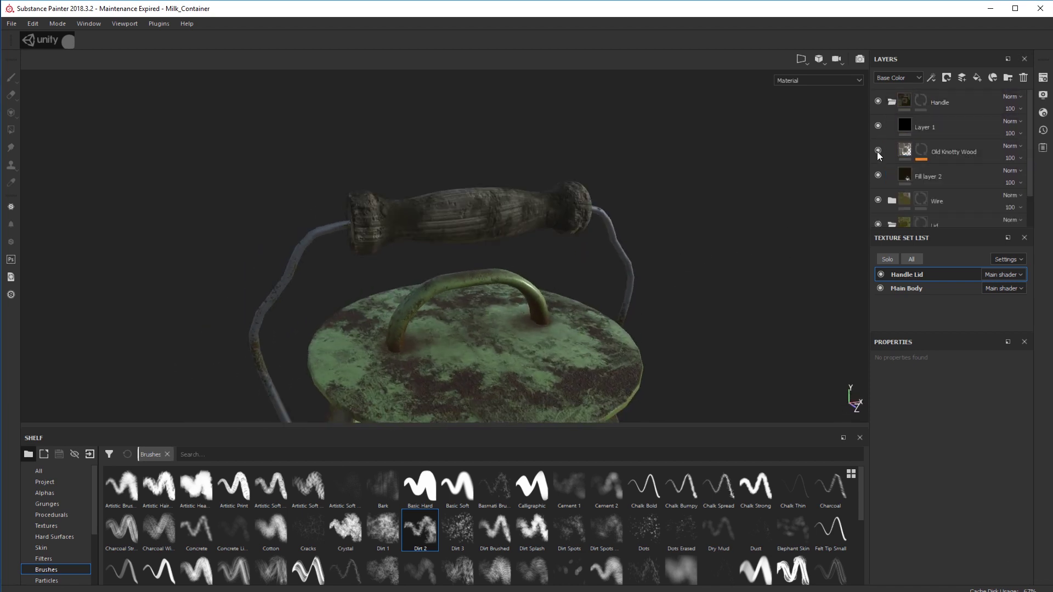
click(956, 174)
click(920, 154)
click(944, 183)
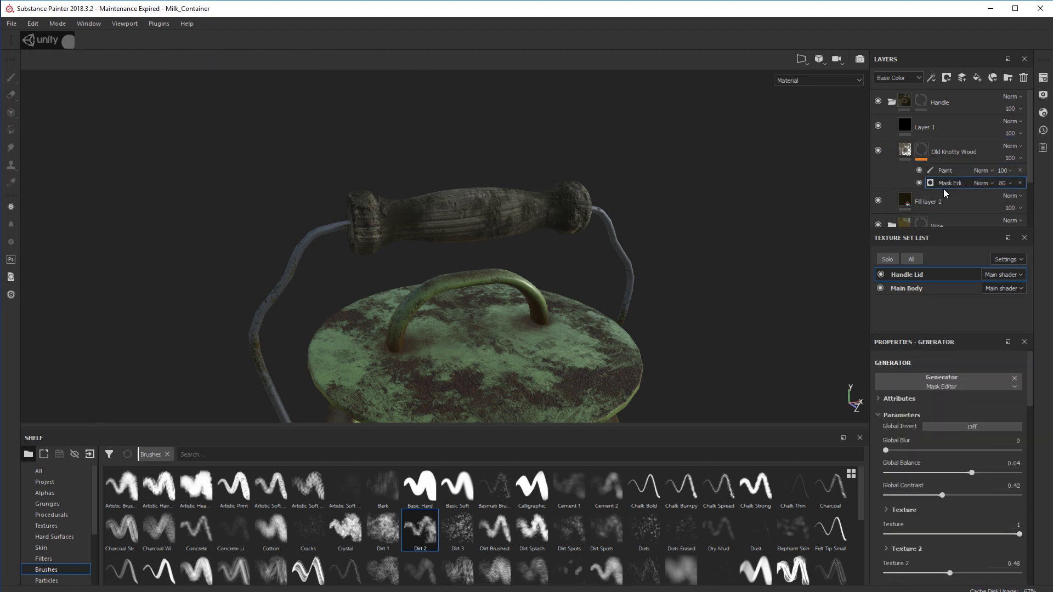
click(971, 429)
click(970, 431)
mouse_move(991, 471)
mouse_down()
mouse_move(974, 467)
mouse_move(984, 483)
mouse_move(1010, 482)
mouse_move(962, 476)
mouse_move(978, 476)
mouse_up()
mouse_move(1015, 534)
mouse_down()
mouse_move(988, 535)
mouse_move(1004, 536)
mouse_up()
scroll(965, 529, down, 2)
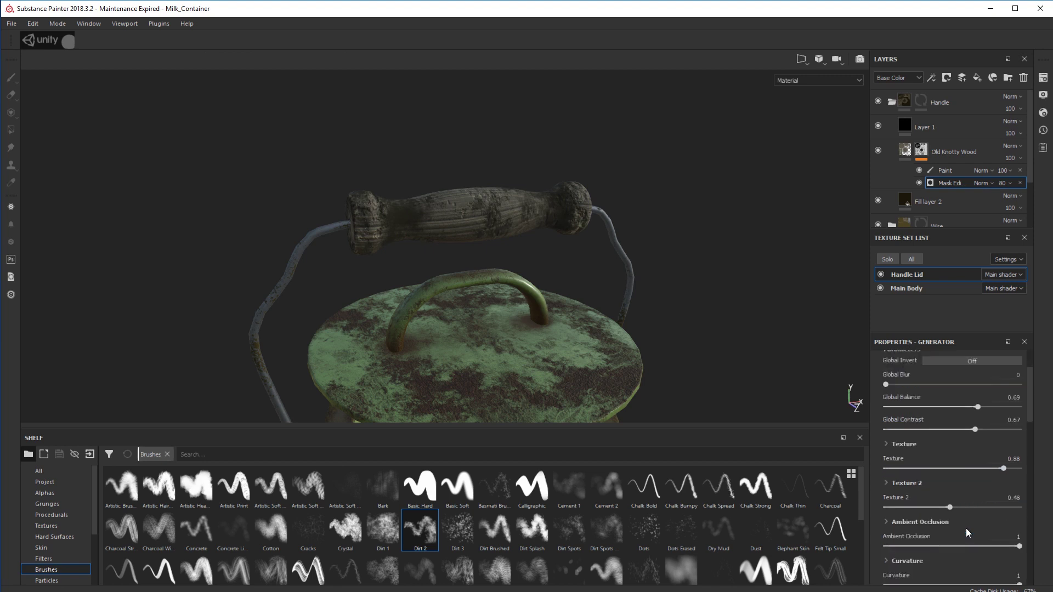
Set the wood mask's Texture 2 to 0.25, lower its curvature slightly and set world space normal to 0.02.
drag(949, 507, 919, 507)
scroll(1024, 514, down, 1)
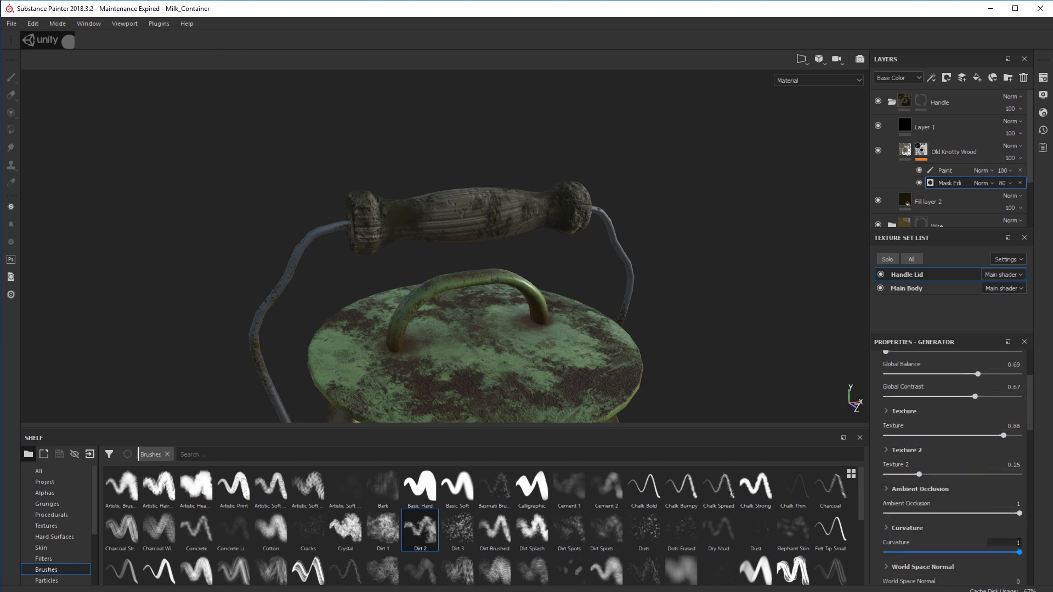
mouse_move(1019, 552)
mouse_down()
mouse_move(992, 549)
mouse_move(1000, 547)
mouse_up()
scroll(997, 545, down, 3)
drag(885, 493, 884, 528)
Set the wood mask's position gradient brightness to 0.32 and its blending mode to Min (Darken).
click(916, 506)
scroll(932, 483, down, 3)
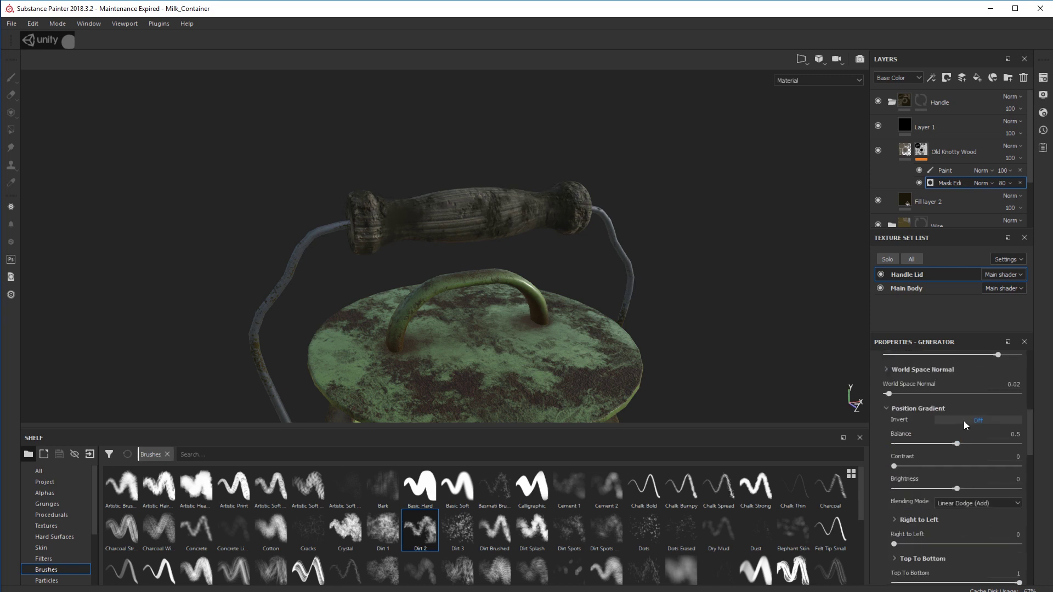
drag(957, 489, 977, 489)
click(976, 503)
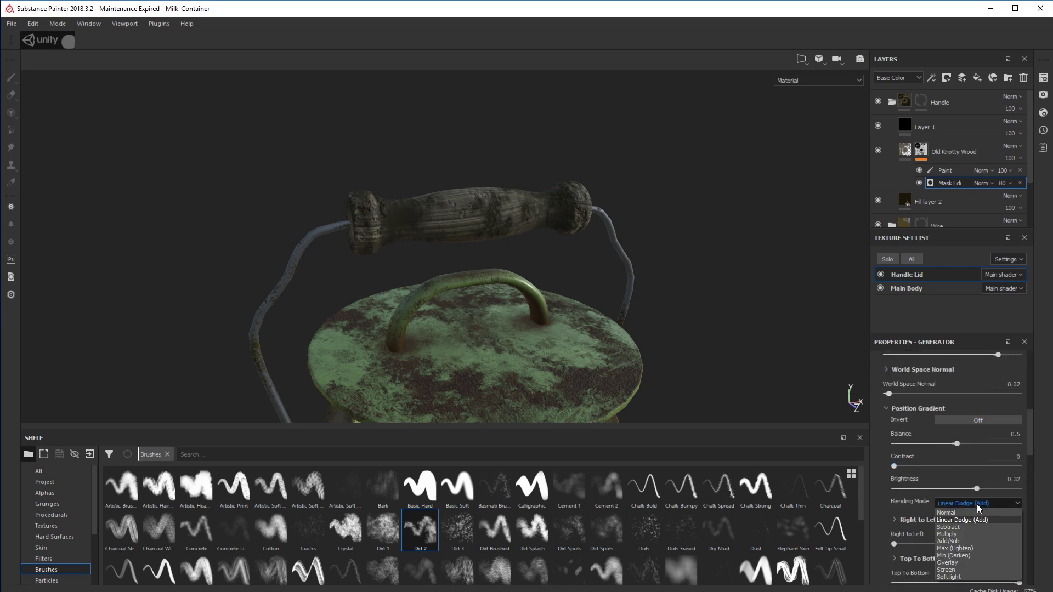
click(975, 511)
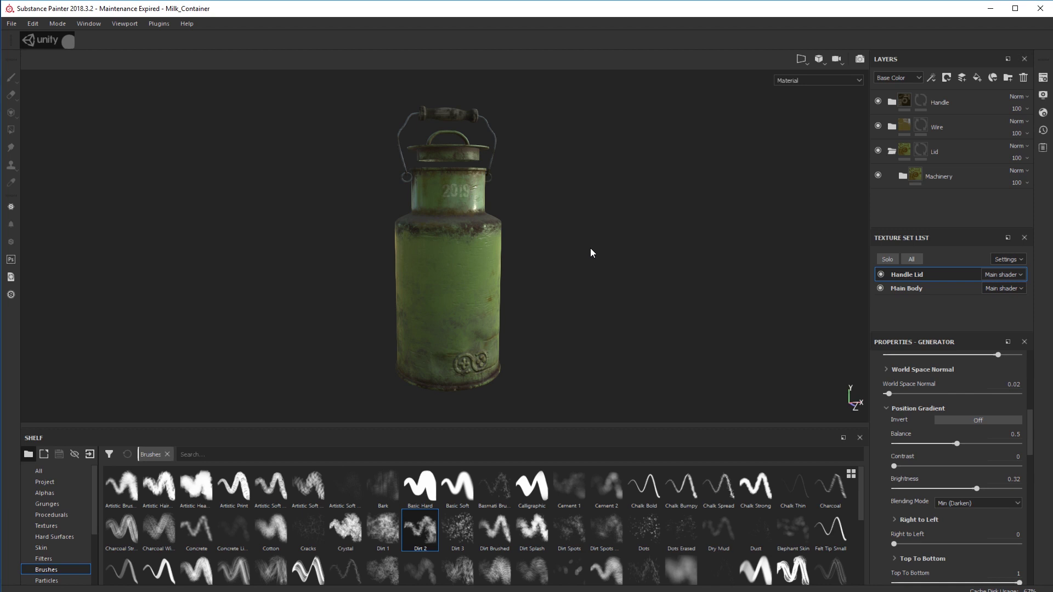
Examine the whole container, its lid and its wooden handle from several angles.
alt+drag(564, 222, 597, 253)
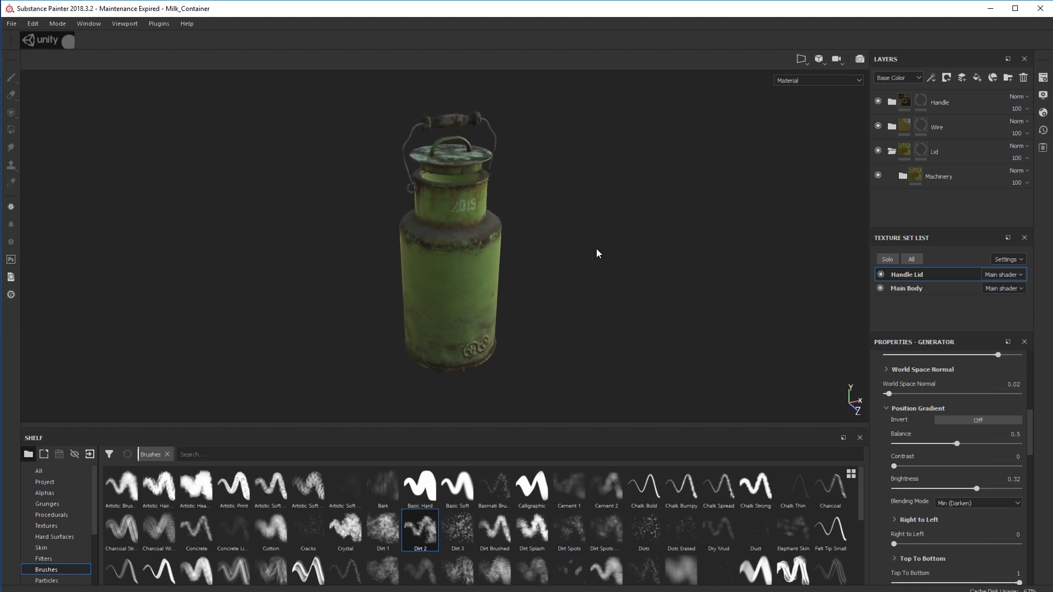
scroll(505, 215, up, 3)
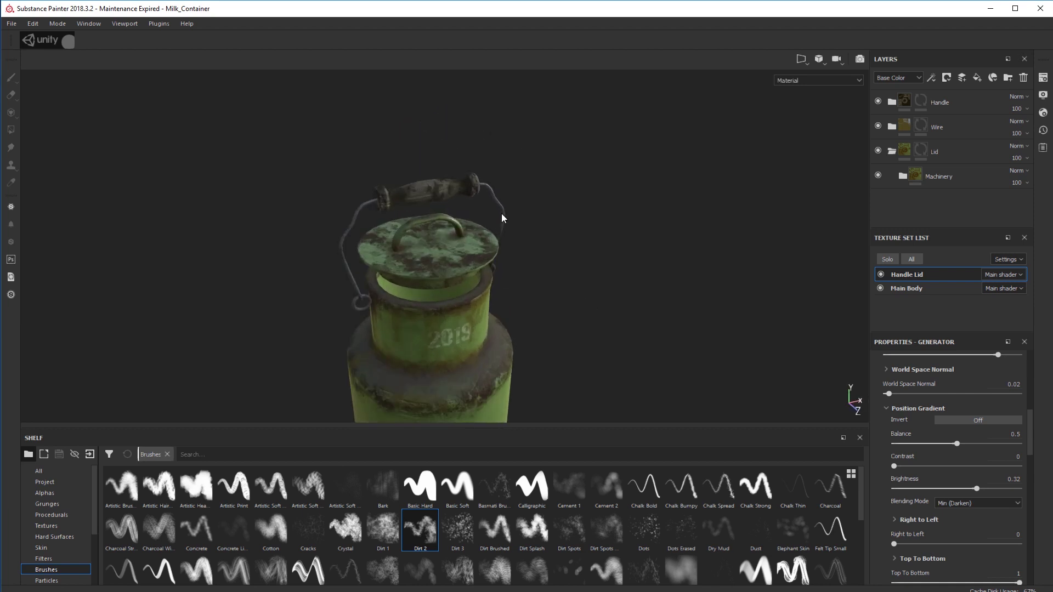
alt+drag(470, 270, 478, 302)
alt+drag(351, 225, 342, 235)
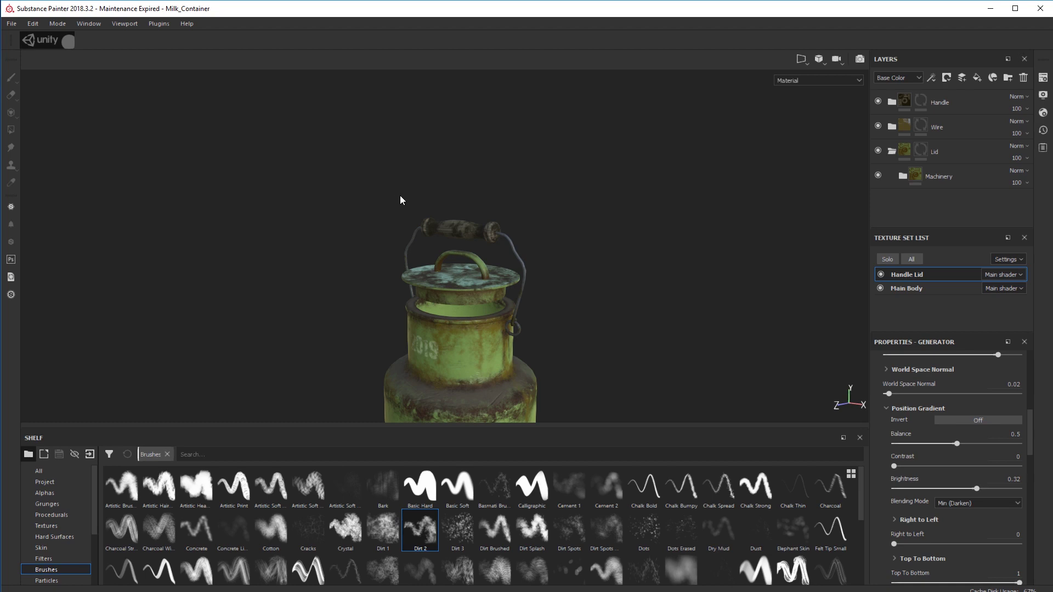
scroll(48, 560, down, 3)
Paint weld seams on Layer 2 around the base of the lid's handle using the Weld tool at size 0.93.
click(43, 525)
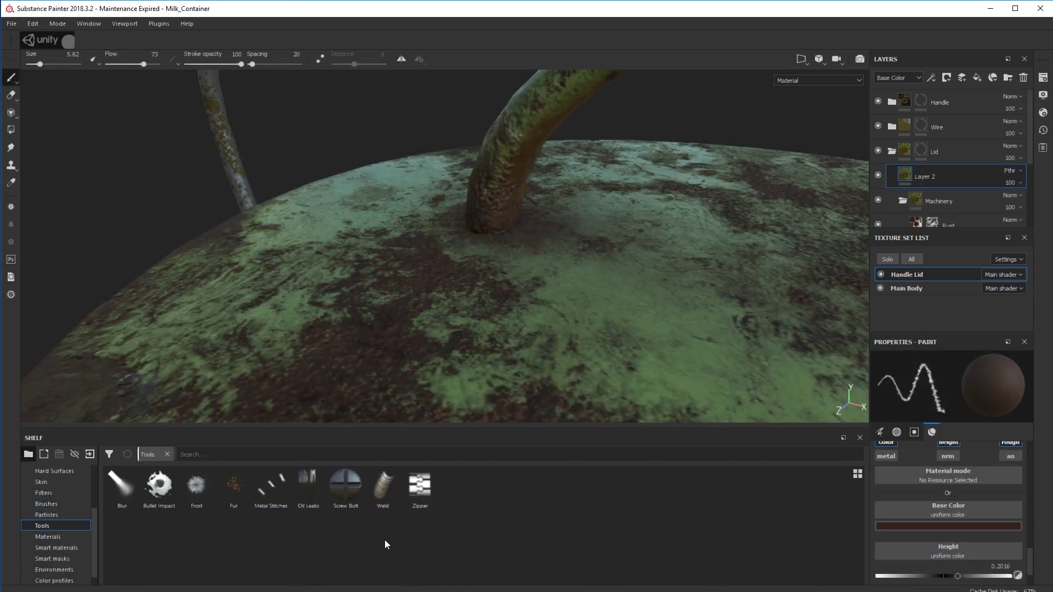
click(383, 487)
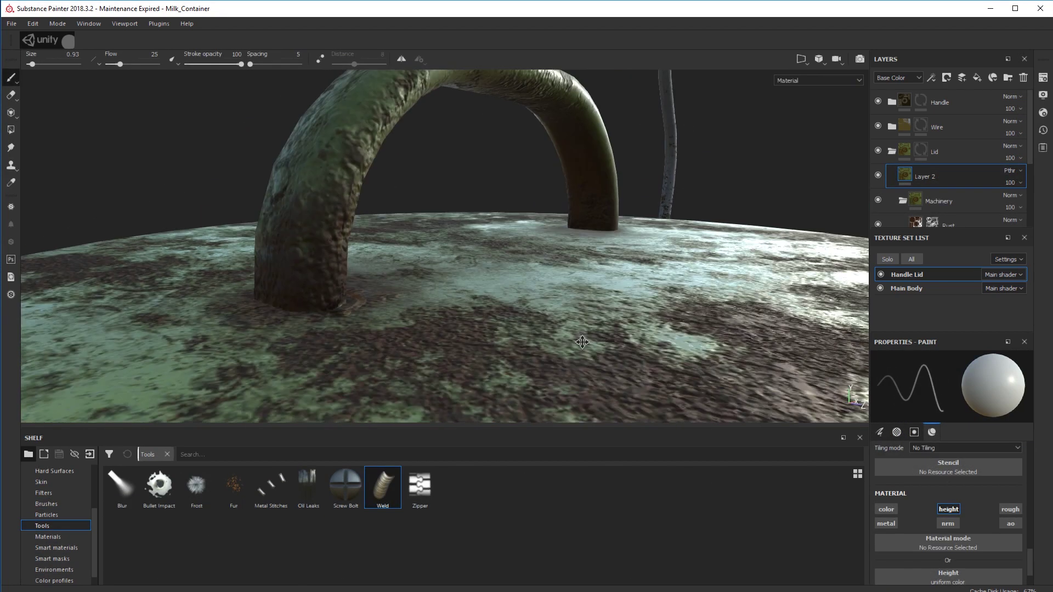
alt+middle_drag(582, 342, 713, 347)
mouse_move(396, 311)
mouse_down()
mouse_move(459, 316)
mouse_move(439, 329)
mouse_move(628, 376)
mouse_move(355, 343)
mouse_move(412, 355)
mouse_move(328, 294)
mouse_move(338, 326)
mouse_move(281, 323)
mouse_up()
scroll(373, 351, down, 5)
scroll(328, 294, up, 5)
alt+drag(281, 322, 417, 324)
alt+middle_drag(285, 335, 428, 313)
drag(428, 314, 484, 317)
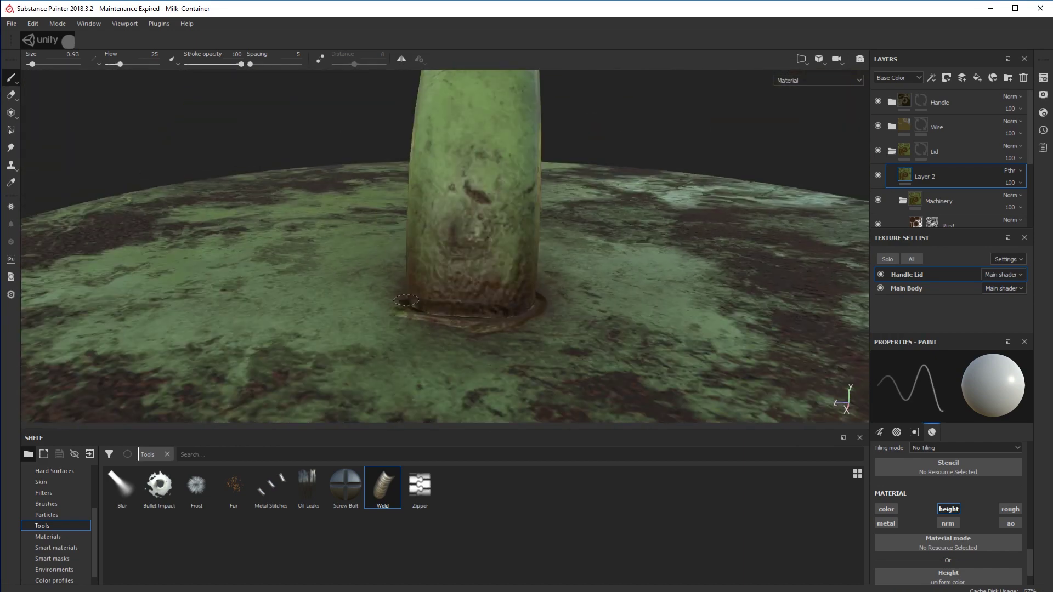
Give the Ink Splatter brush a dark brown base color sampled from the lid and roughness 0.4274, and paint on the lid's front rim.
mouse_move(453, 357)
alt+mouse_down()
mouse_move(472, 324)
mouse_move(370, 288)
mouse_move(510, 334)
mouse_move(445, 241)
alt+mouse_up()
scroll(417, 302, down, 8)
scroll(446, 242, up, 3)
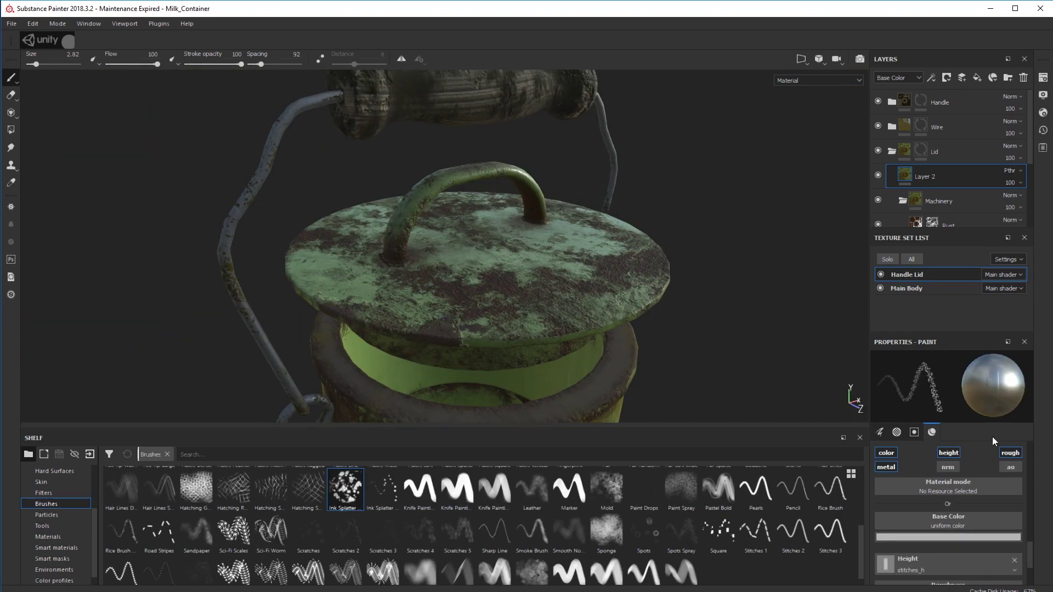
scroll(987, 466, up, 10)
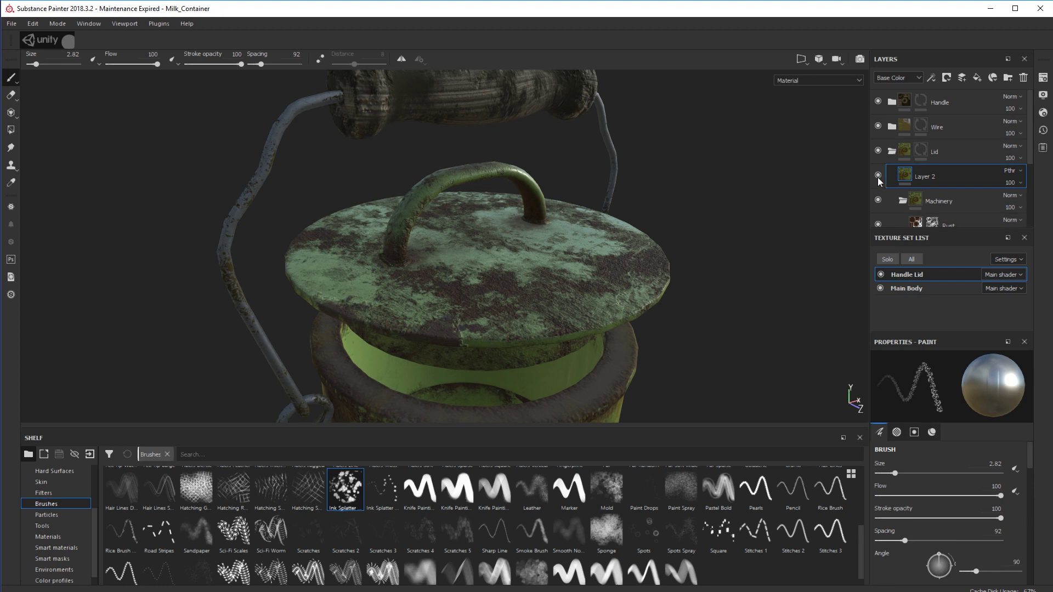
scroll(910, 510, down, 8)
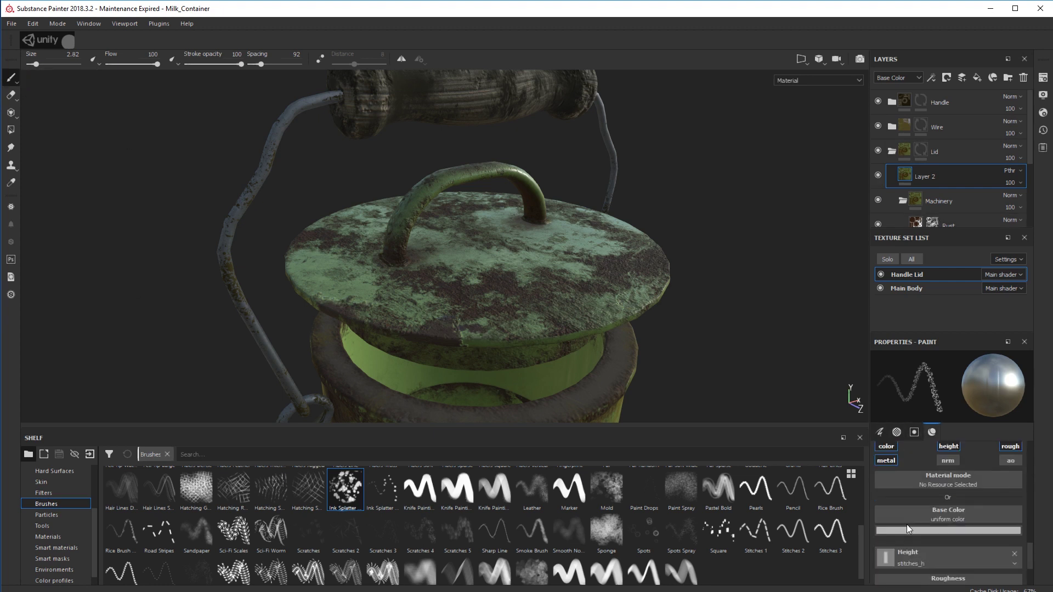
click(906, 529)
drag(952, 404, 440, 330)
click(925, 483)
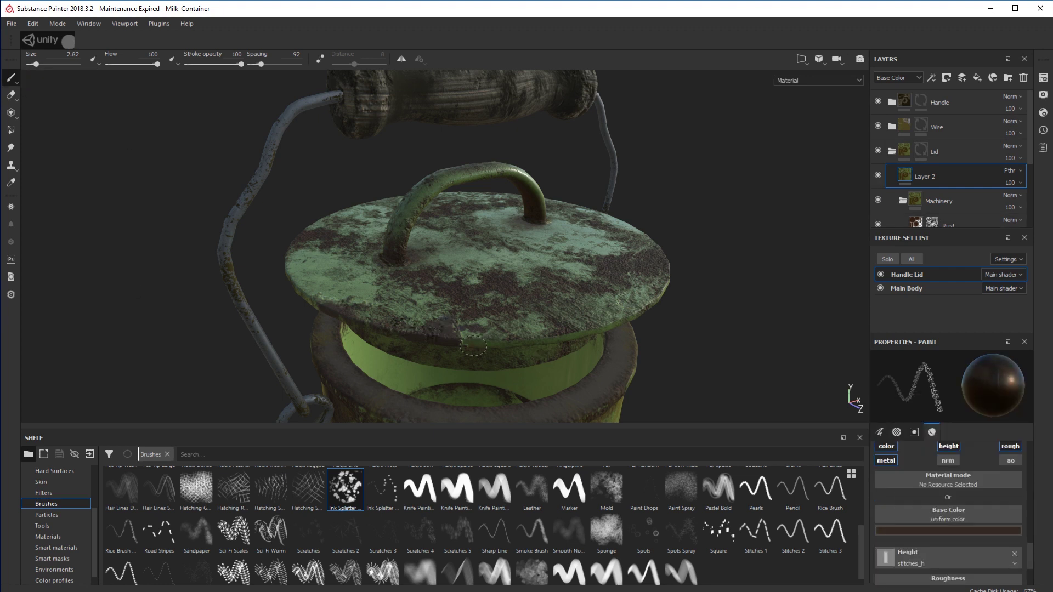
scroll(961, 536, down, 2)
drag(919, 542, 933, 542)
drag(497, 339, 462, 334)
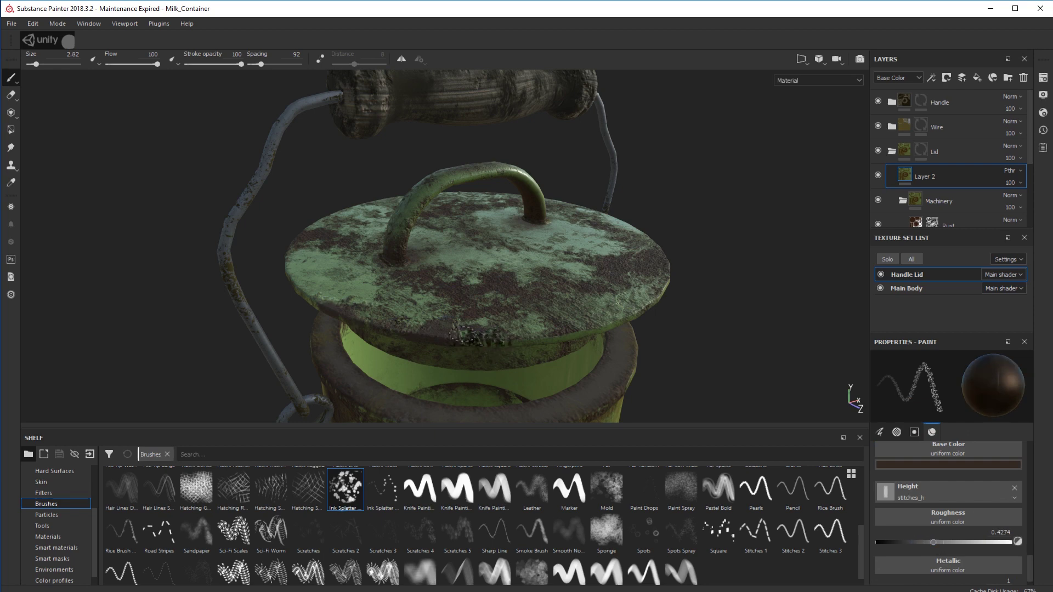
Paint recessed dark brown wear along the lid's front rim with brush size 1.72 and height -0.2419.
scroll(472, 340, up, 4)
alt+middle_drag(531, 318, 394, 329)
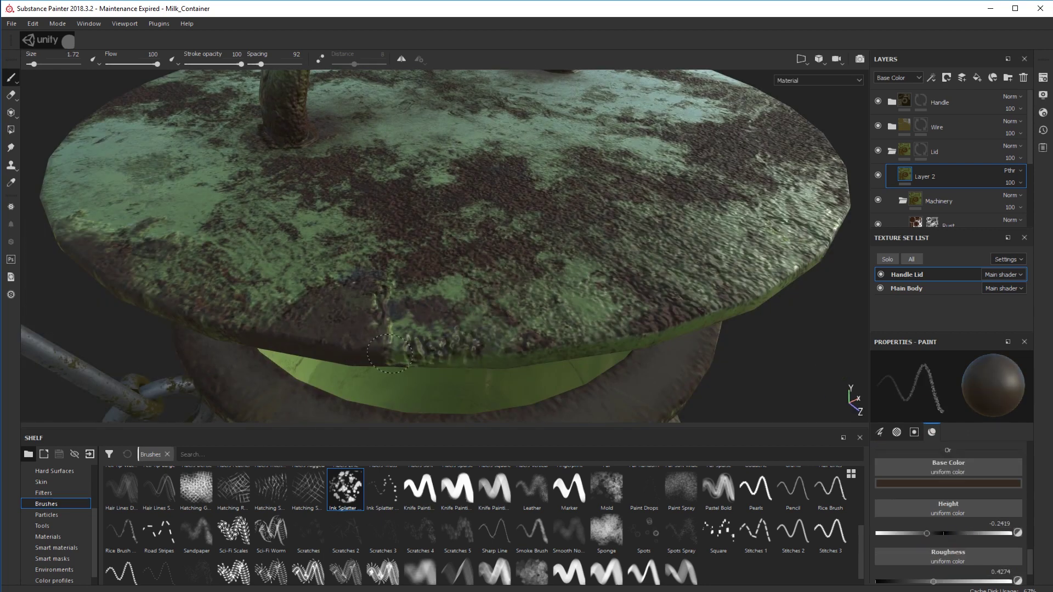
drag(389, 354, 504, 346)
mouse_move(381, 308)
mouse_down()
mouse_move(618, 307)
mouse_move(516, 352)
mouse_move(620, 309)
mouse_move(719, 314)
mouse_up()
Try the Sharp Line and Dirt 1 brushes over the lid's rim, reducing the Dirt 1 brush size to 3.17.
click(457, 533)
click(494, 533)
scroll(658, 318, down, 5)
alt+drag(417, 378, 520, 401)
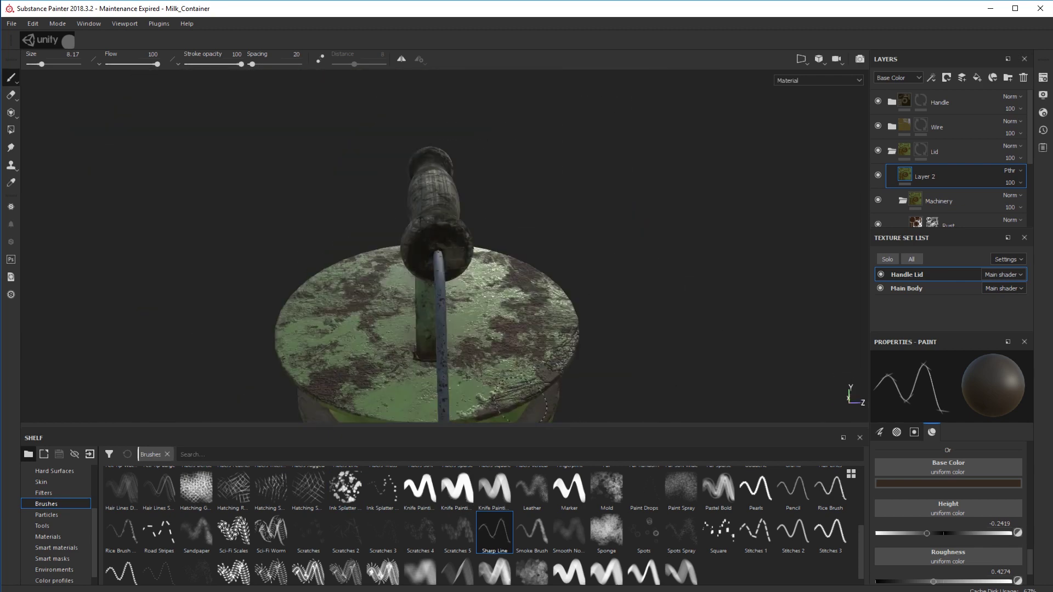
alt+drag(593, 376, 526, 351)
scroll(526, 351, up, 3)
scroll(318, 523, up, 3)
click(383, 530)
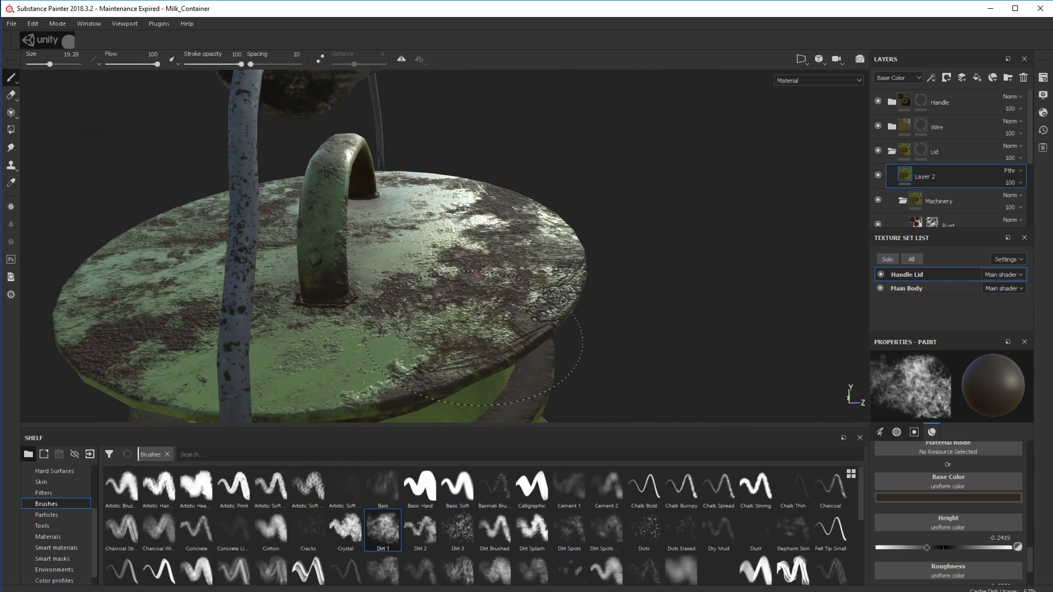
mouse_move(493, 333)
ctrl+right_down()
mouse_move(458, 357)
mouse_move(465, 375)
ctrl+right_up()
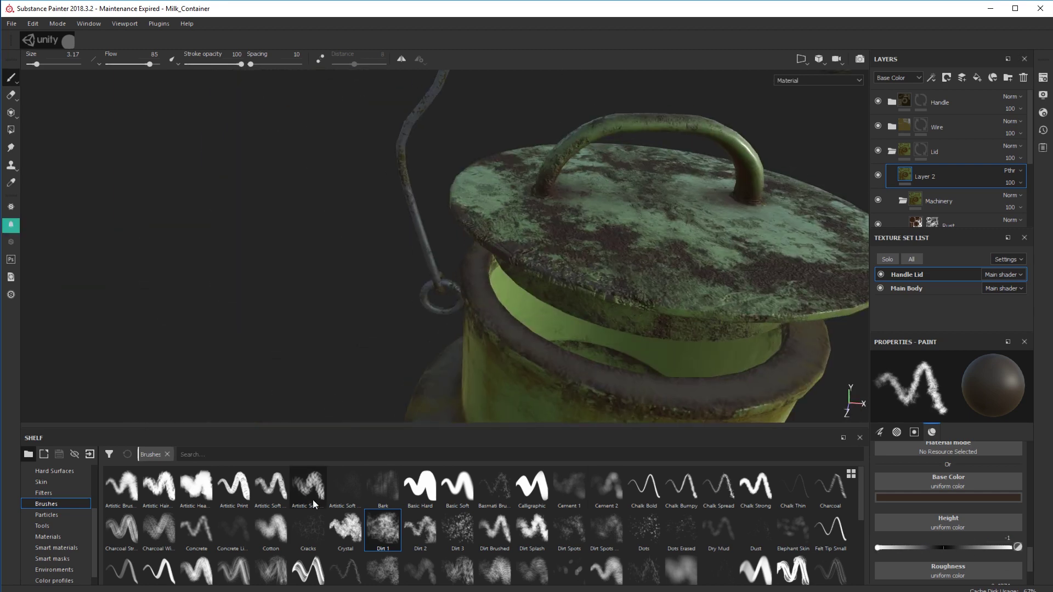
Set up the Basic Soft brush at size 1.45 with its color channel off for detailing the lid's rim.
click(457, 485)
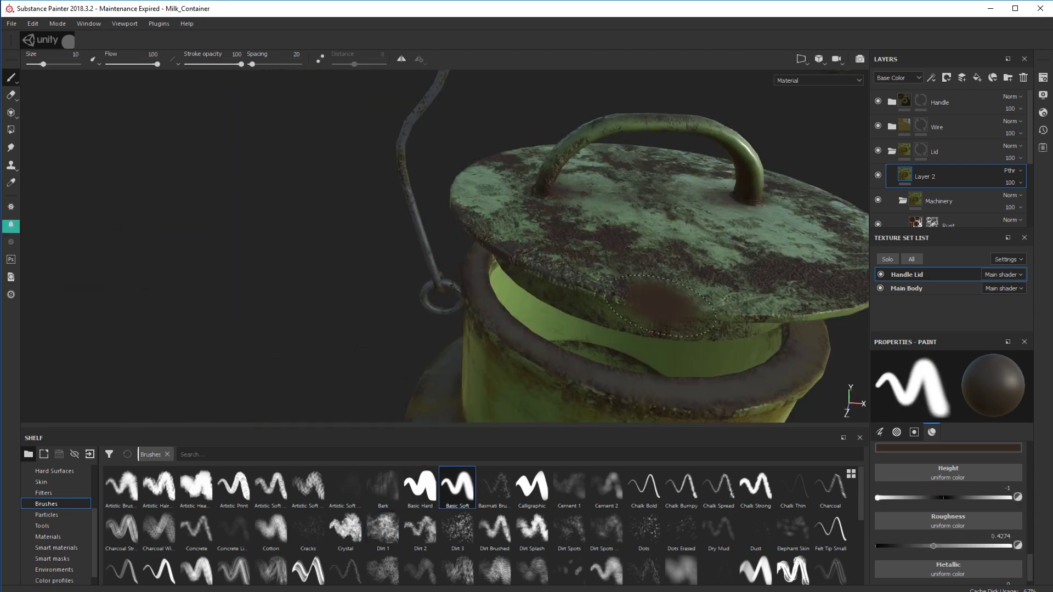
mouse_move(661, 305)
ctrl+right_down()
mouse_move(584, 324)
mouse_move(576, 281)
ctrl+right_up()
scroll(636, 324, up, 2)
scroll(955, 494, up, 3)
click(885, 462)
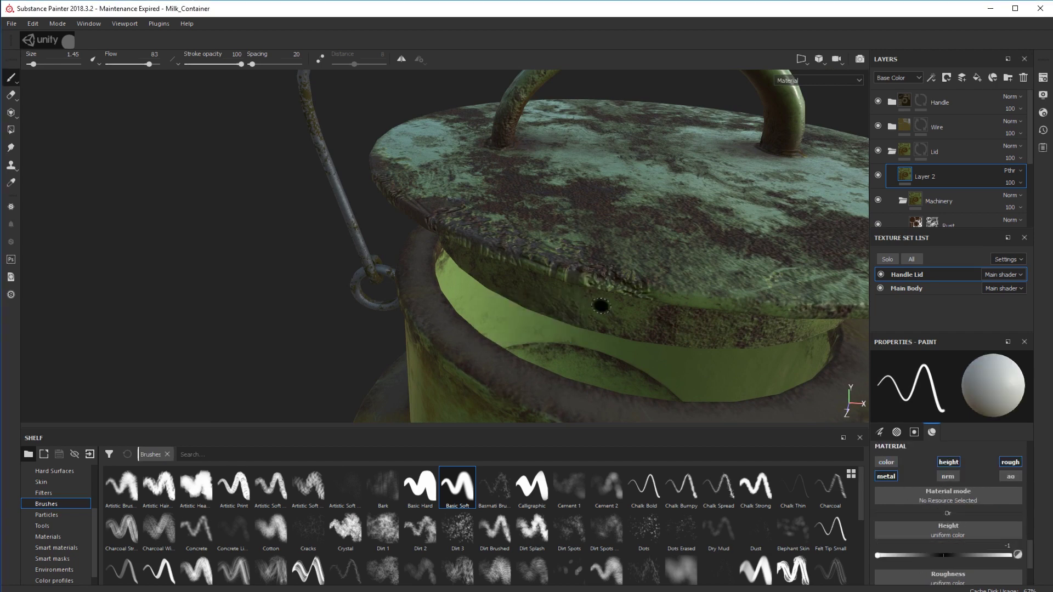
mouse_move(579, 274)
alt+mouse_down()
mouse_move(644, 275)
mouse_move(565, 395)
mouse_move(638, 395)
mouse_move(560, 352)
alt+mouse_up()
key(e)
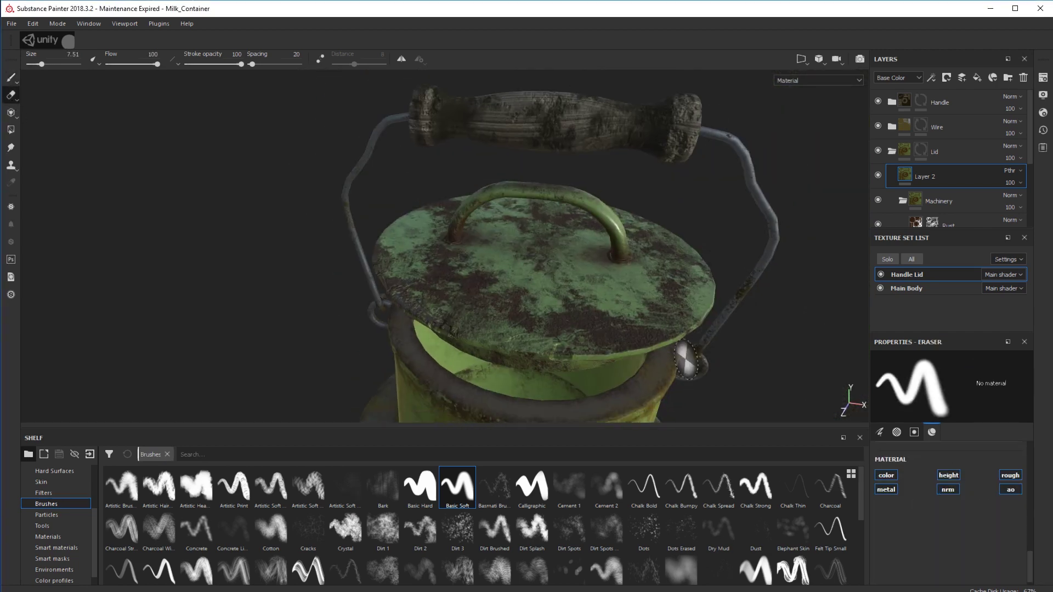
key(1)
alt+drag(555, 358, 544, 363)
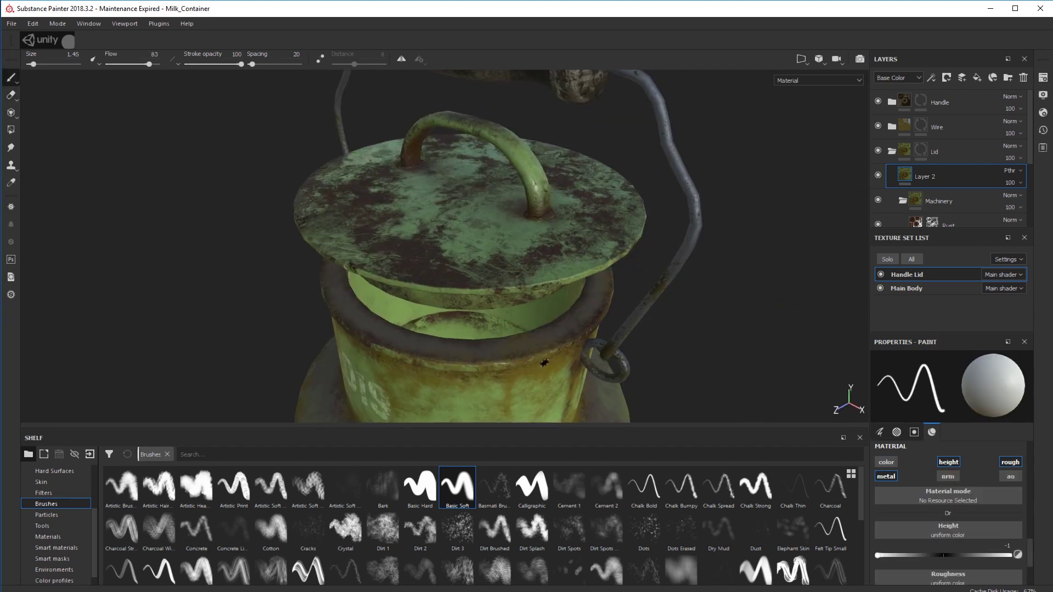
Pick the Dirt 2 brush at size 9.98, turning its color channel on and its height channel off.
click(422, 526)
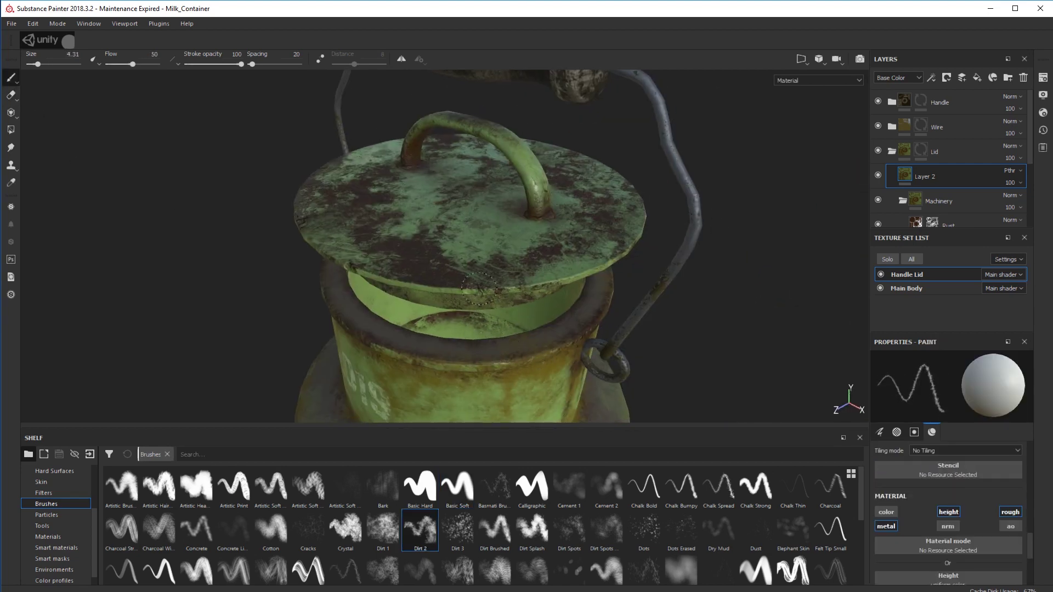
alt+drag(574, 275, 576, 332)
mouse_move(461, 301)
alt+mouse_down()
mouse_move(500, 207)
mouse_move(440, 299)
alt+mouse_up()
alt+drag(609, 299, 436, 293)
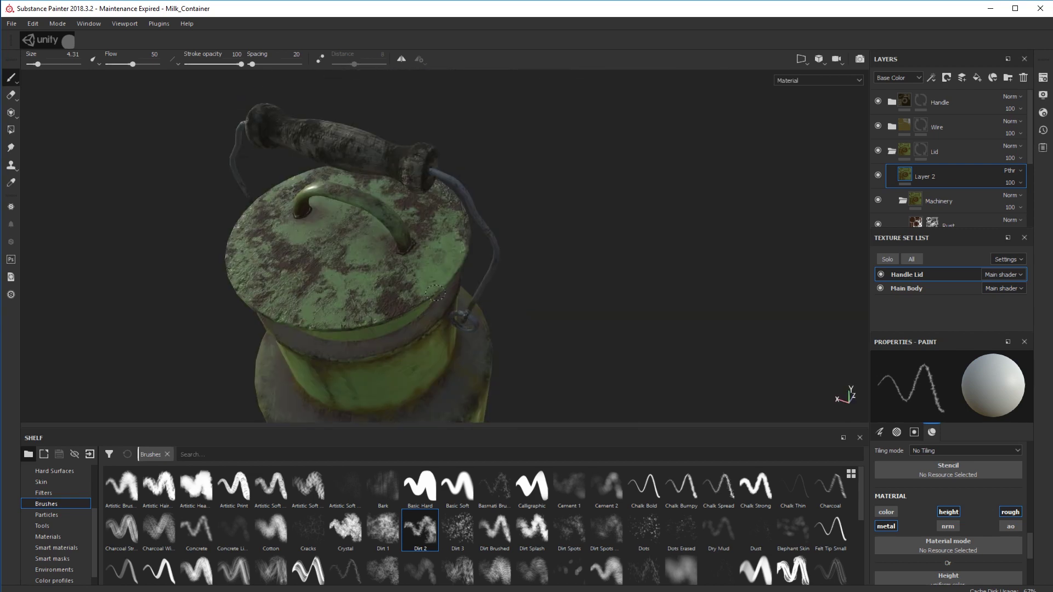
mouse_move(575, 296)
alt+mouse_down()
mouse_move(571, 317)
mouse_move(705, 341)
mouse_move(522, 291)
mouse_move(557, 311)
alt+mouse_up()
alt+middle_drag(557, 311, 599, 323)
ctrl+right_drag(173, 265, 247, 265)
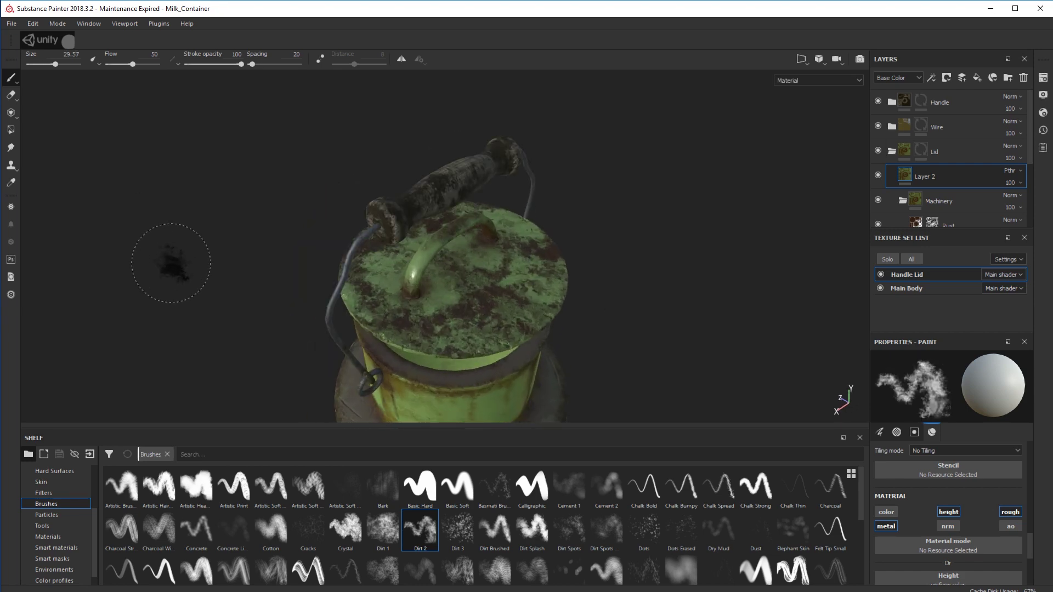
click(886, 512)
click(948, 511)
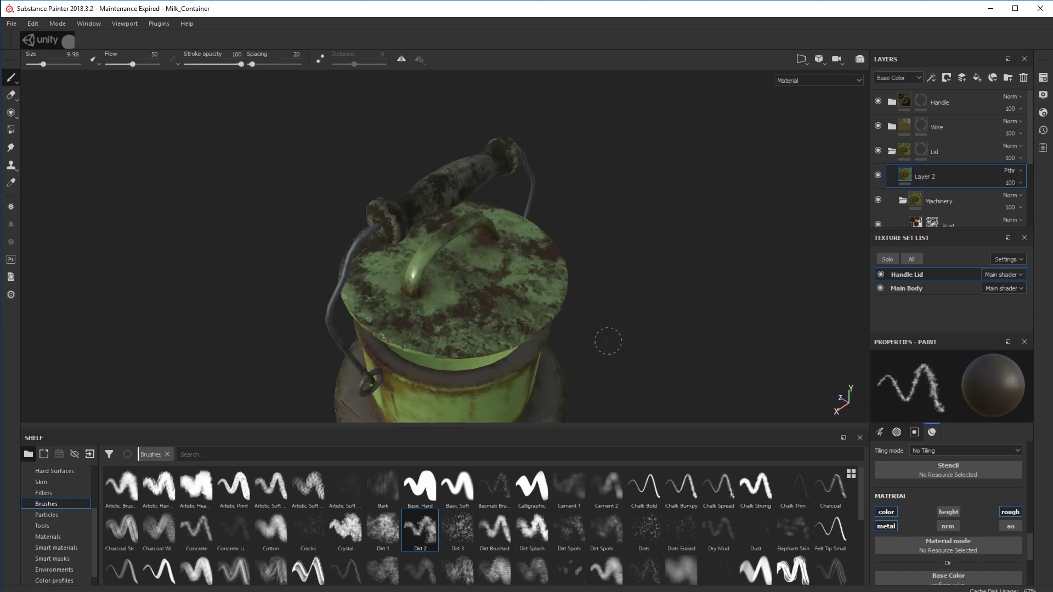
ctrl+right_drag(607, 341, 448, 356)
Set the Dirt 2 brush's roughness to 0.6573 and paint dark brown dirt around the lid and its rim.
alt+drag(448, 356, 359, 315)
scroll(359, 198, up, 3)
scroll(998, 513, down, 3)
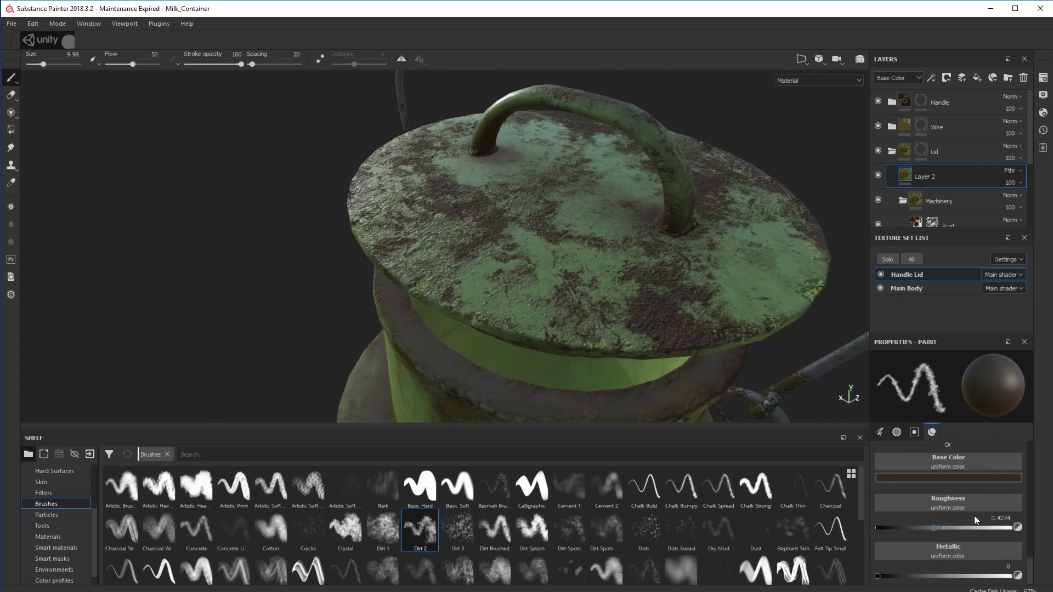
click(966, 528)
drag(966, 528, 964, 528)
mouse_move(388, 282)
mouse_down()
mouse_move(365, 258)
mouse_move(429, 296)
mouse_move(632, 339)
mouse_up()
alt+drag(760, 313, 664, 281)
drag(554, 297, 705, 272)
scroll(570, 313, down, 3)
mouse_move(596, 368)
alt+mouse_down()
mouse_move(570, 313)
mouse_move(552, 369)
alt+mouse_up()
scroll(552, 369, up, 4)
mouse_move(617, 321)
mouse_down()
mouse_move(467, 278)
mouse_move(494, 266)
mouse_up()
Examine the finished container from below, behind and in front, comparing the lid and handle with the body.
alt+drag(614, 312, 633, 389)
scroll(631, 389, down, 3)
mouse_move(603, 345)
alt+mouse_down()
mouse_move(724, 367)
mouse_move(536, 179)
alt+mouse_up()
scroll(767, 348, down, 3)
scroll(536, 178, up, 4)
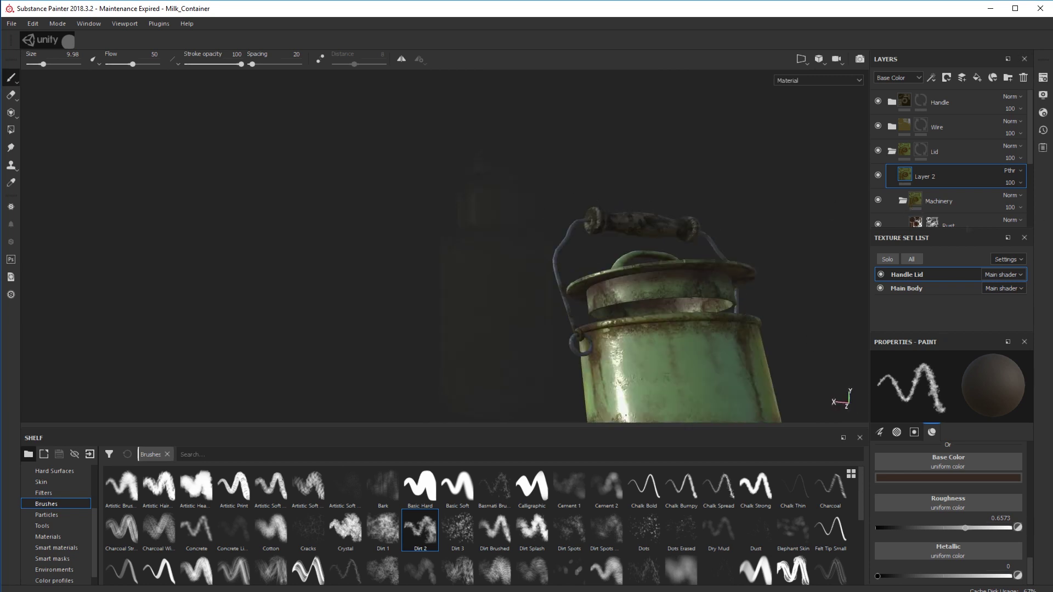
scroll(536, 179, down, 3)
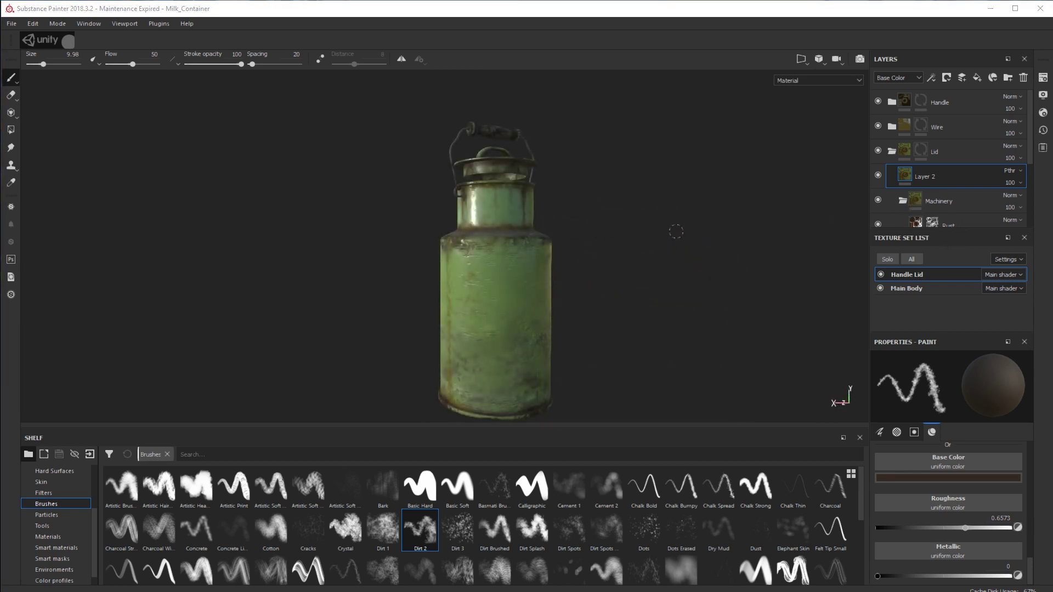
alt+drag(675, 229, 900, 260)
alt+drag(614, 268, 569, 262)
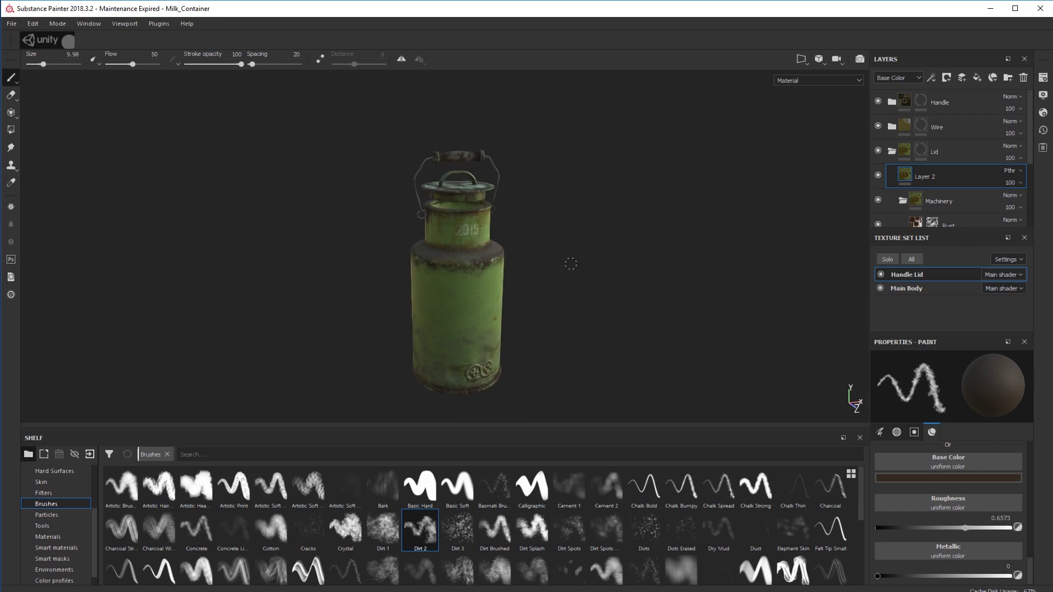
scroll(571, 264, up, 2)
mouse_move(579, 280)
alt+mouse_down()
mouse_move(618, 245)
mouse_move(614, 265)
mouse_move(606, 270)
mouse_move(601, 198)
alt+mouse_up()
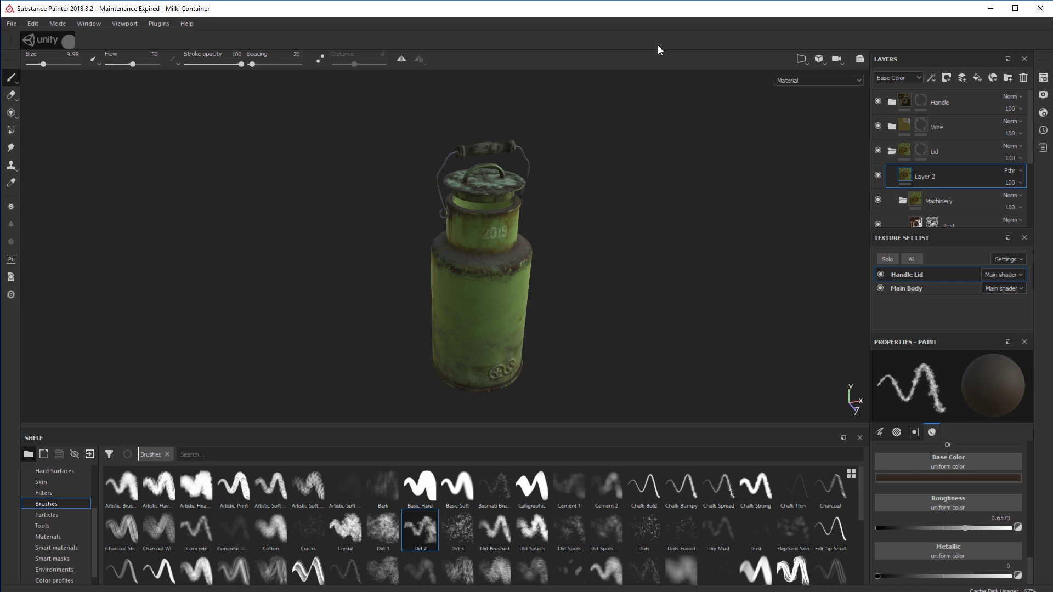
alt+drag(602, 259, 572, 257)
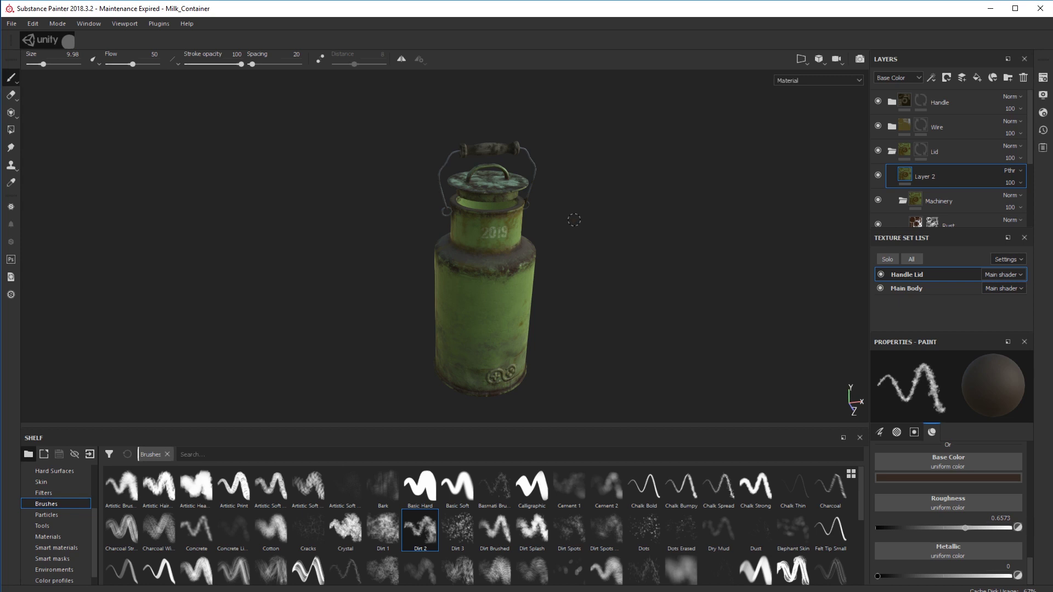
alt+drag(573, 220, 614, 229)
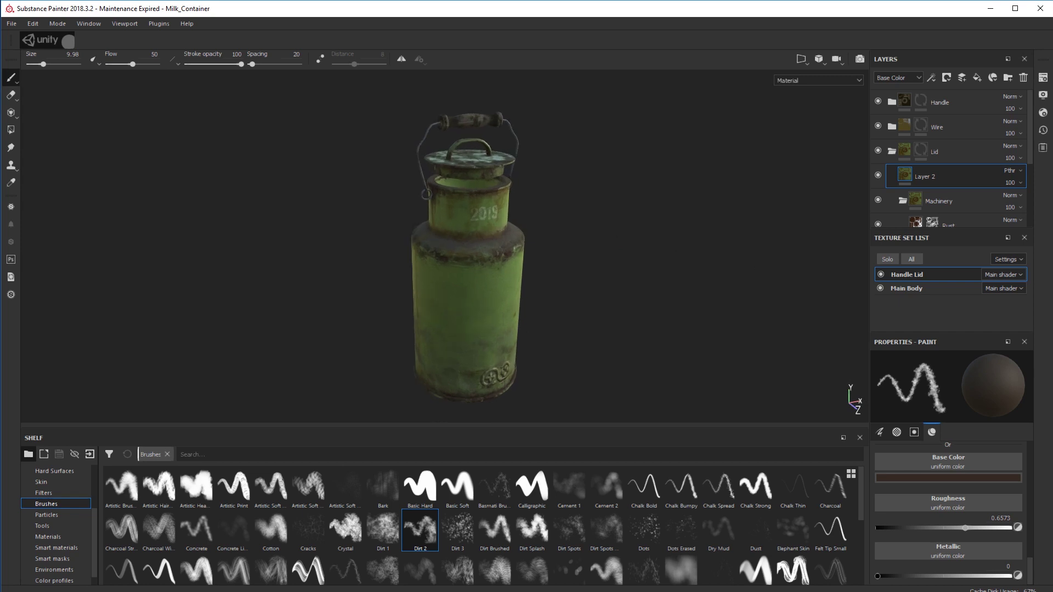